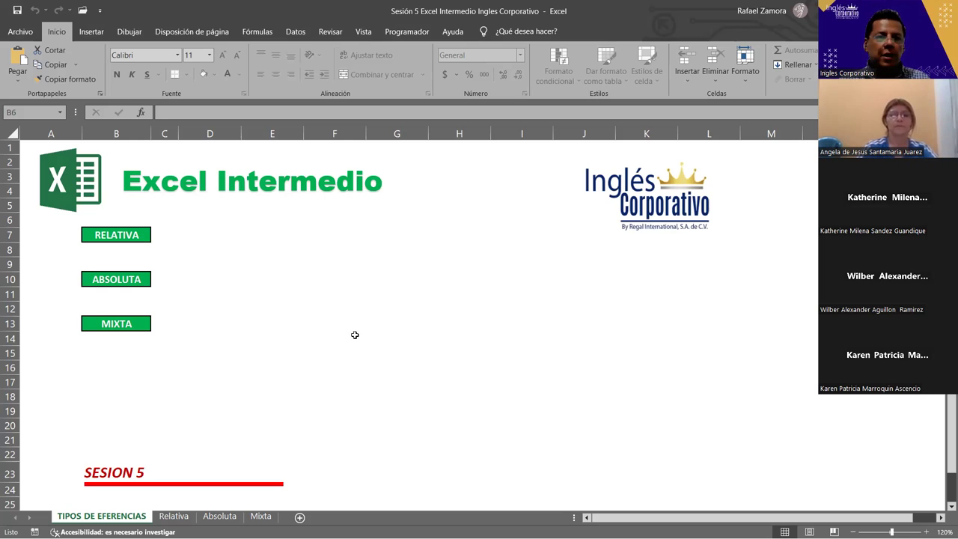
# Step: Open the Relativa sheet with the Unidades price table and the monthly VENTAS table
pyautogui.click(174, 516)
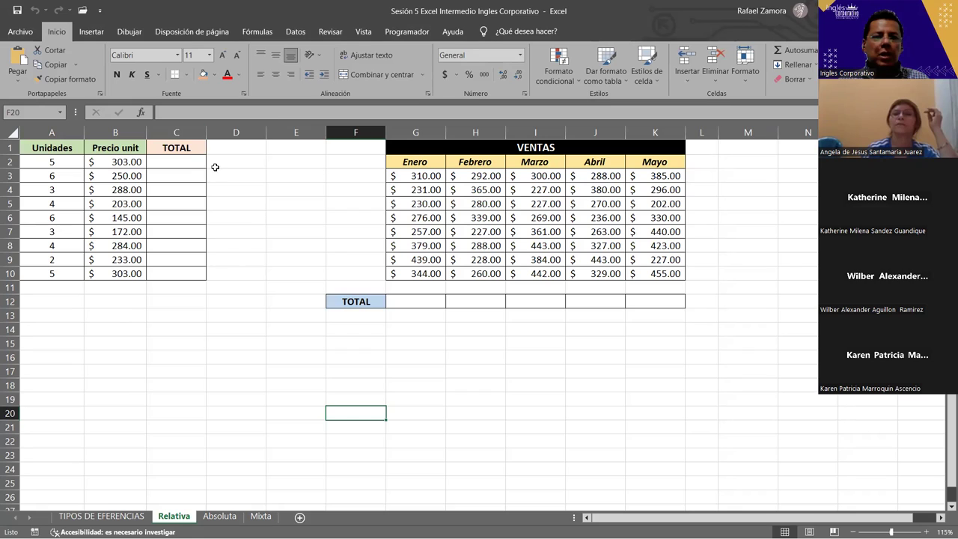
# Step: Enter =A2*B2 in C2 and fill it down to C10 for the TOTAL column
pyautogui.click(184, 160)
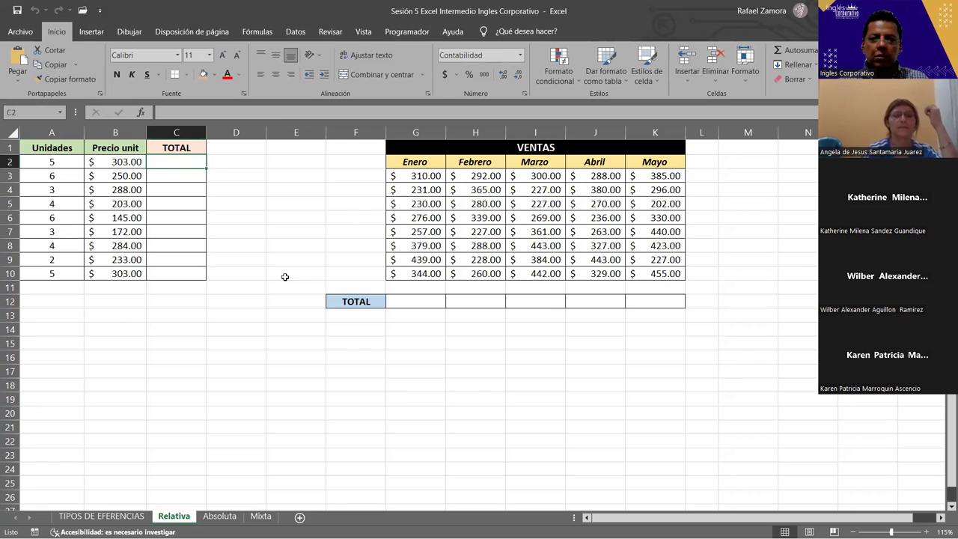
pyautogui.write('=')
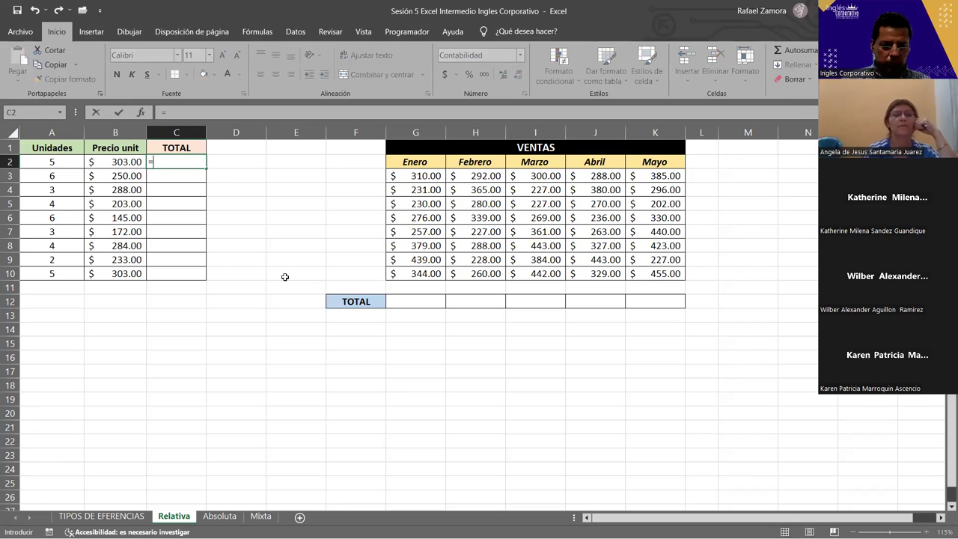
pyautogui.click(46, 163)
pyautogui.write('*')
pyautogui.click(117, 160)
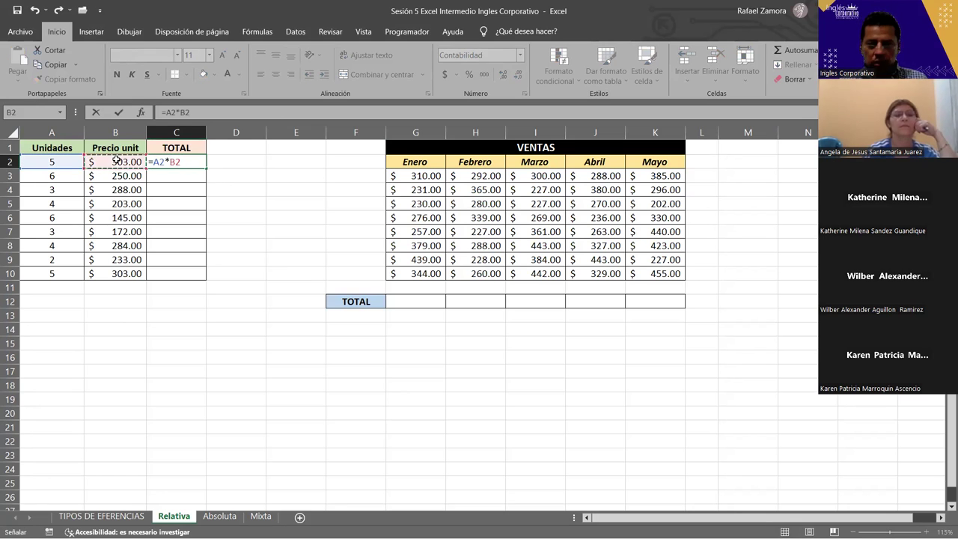
pyautogui.press('Return')
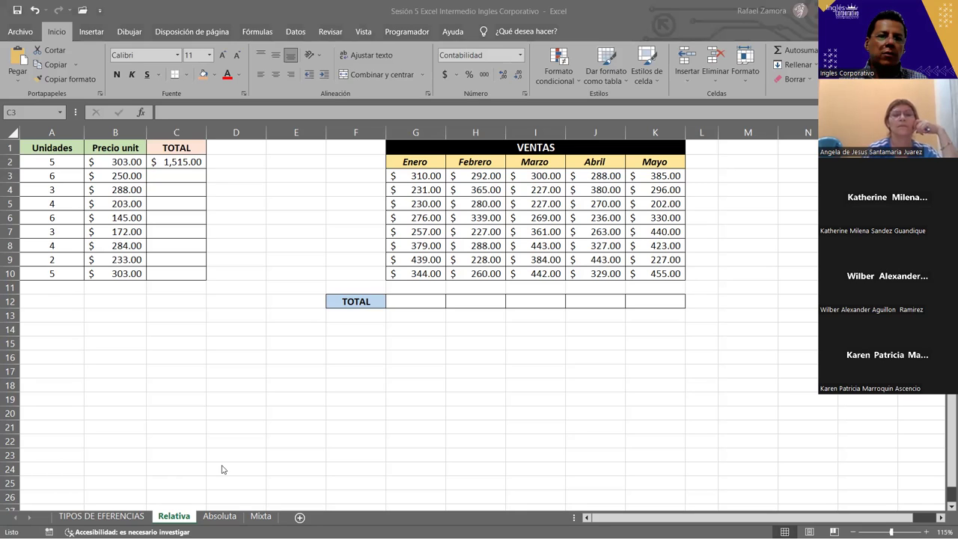
pyautogui.click(177, 162)
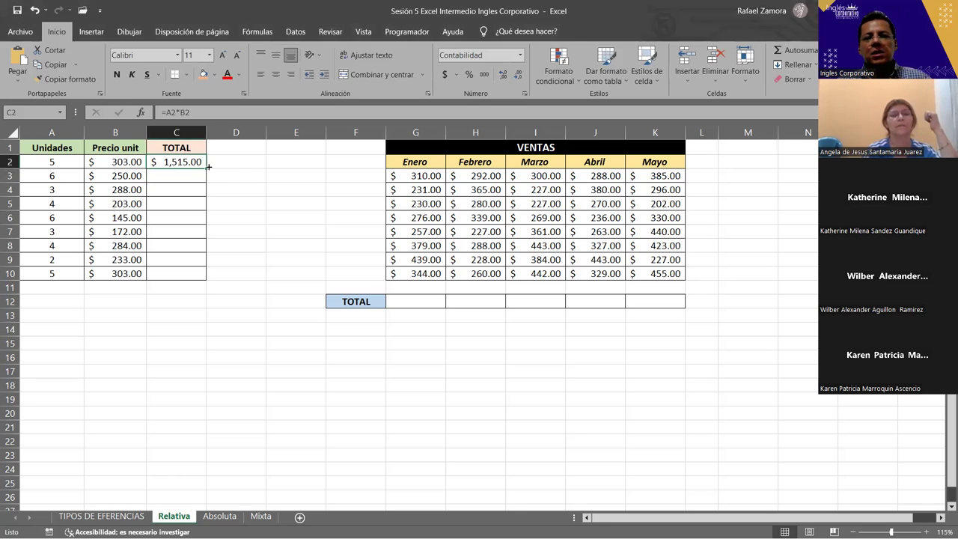
pyautogui.moveTo(204, 169); pyautogui.dragTo(204, 279)
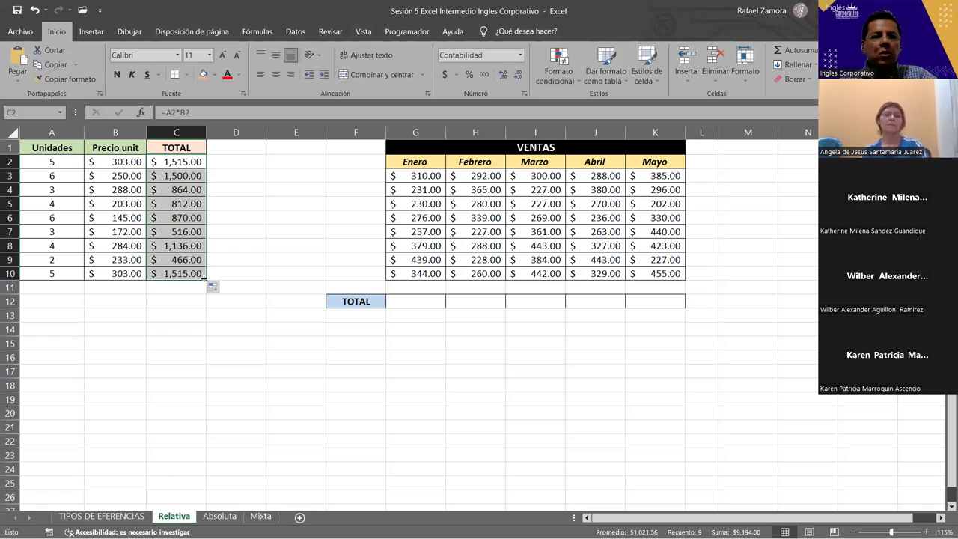
pyautogui.doubleClick(173, 159)
pyautogui.doubleClick(181, 175)
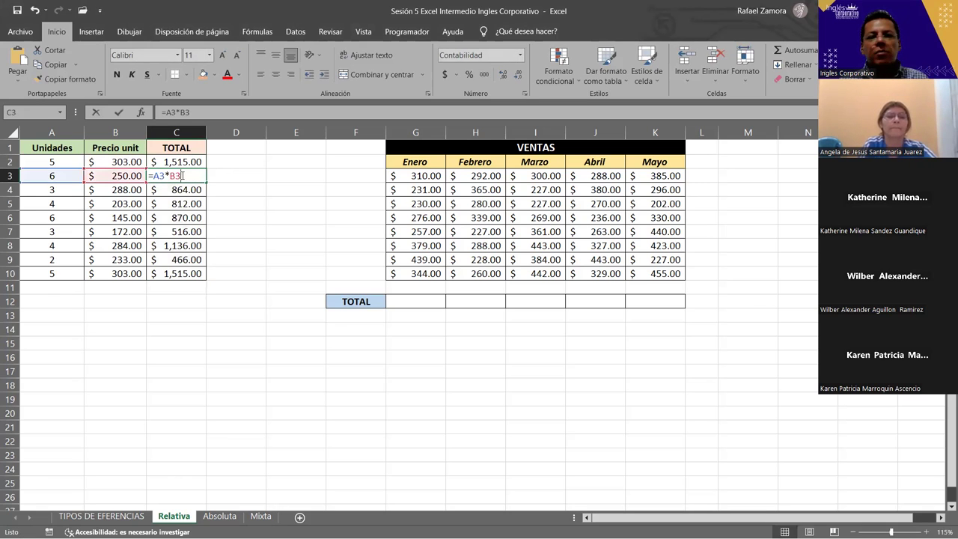
pyautogui.doubleClick(185, 192)
pyautogui.doubleClick(186, 203)
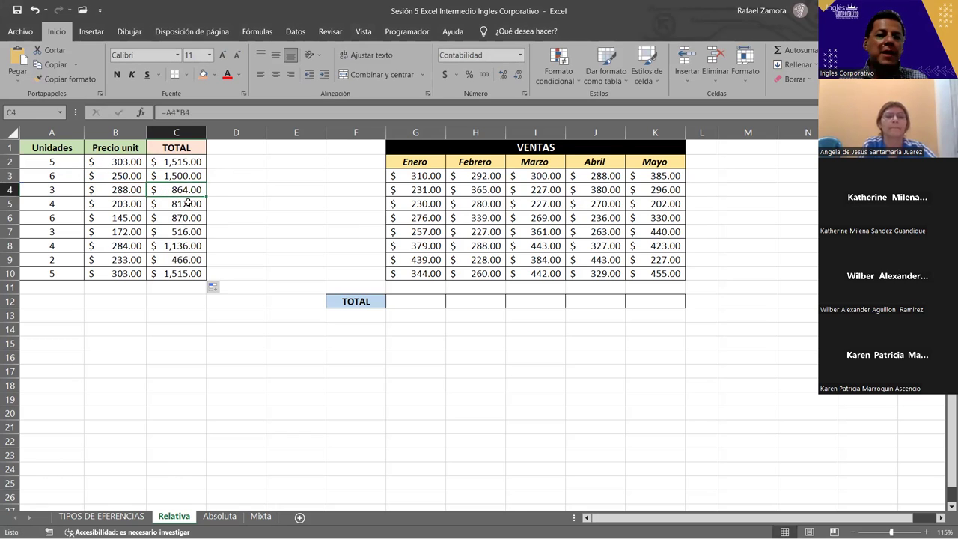
pyautogui.press('Escape')
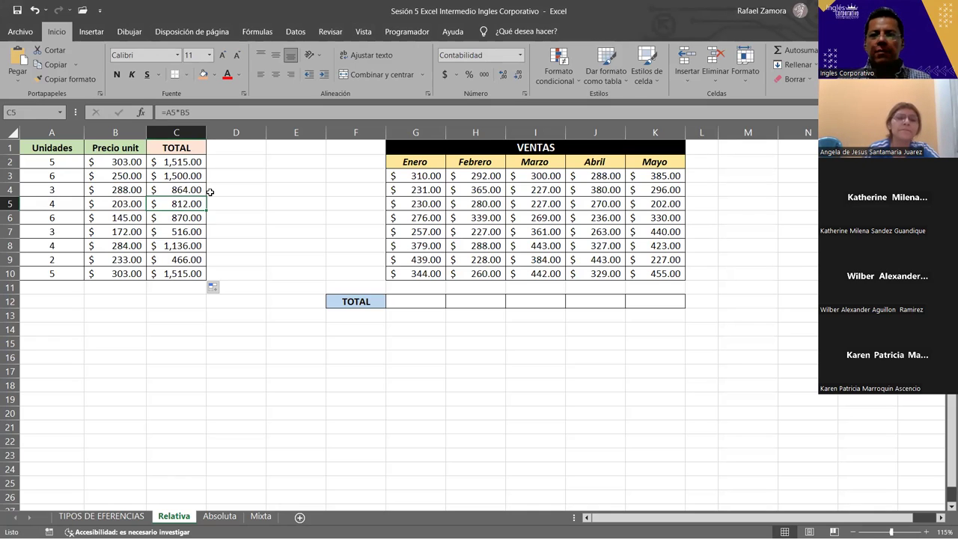
pyautogui.doubleClick(183, 163)
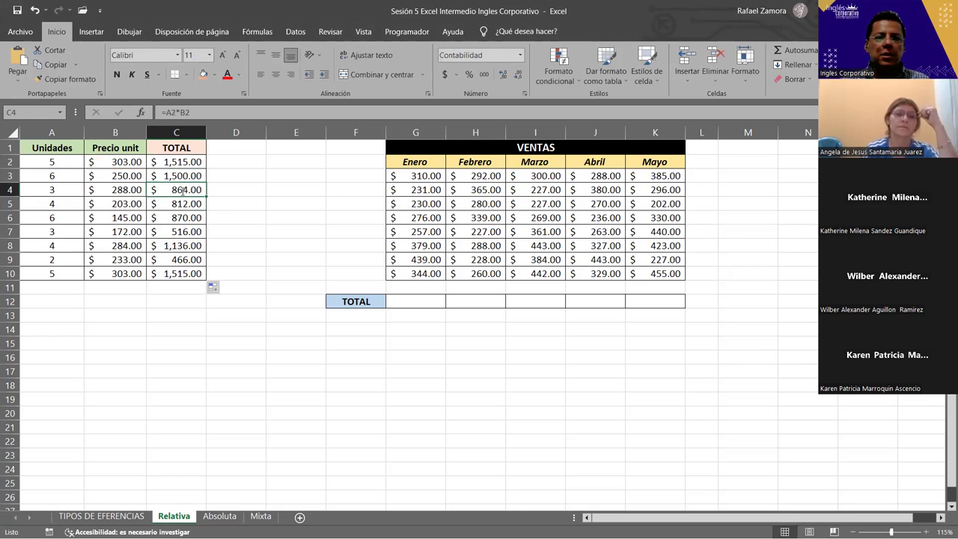
pyautogui.doubleClick(182, 191)
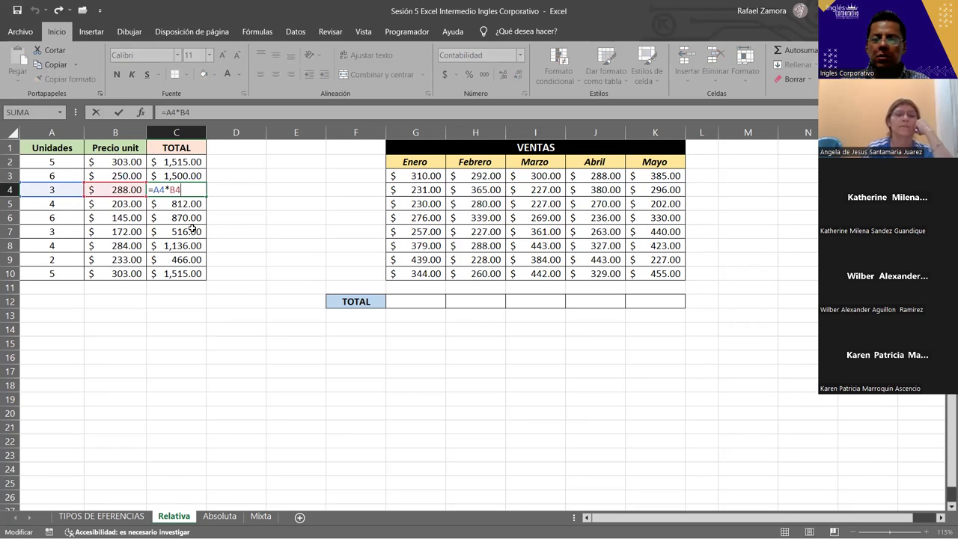
pyautogui.press('Return')
# Step: Put an AutoSum =SUMA(G3:G11) in G12 to total the Enero sales
pyautogui.click(285, 204)
pyautogui.click(421, 302)
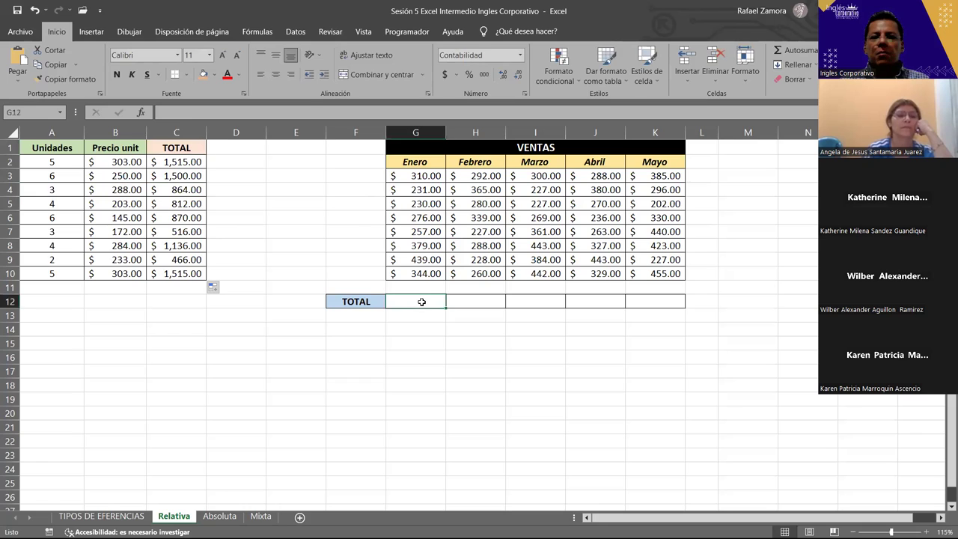
pyautogui.write('=')
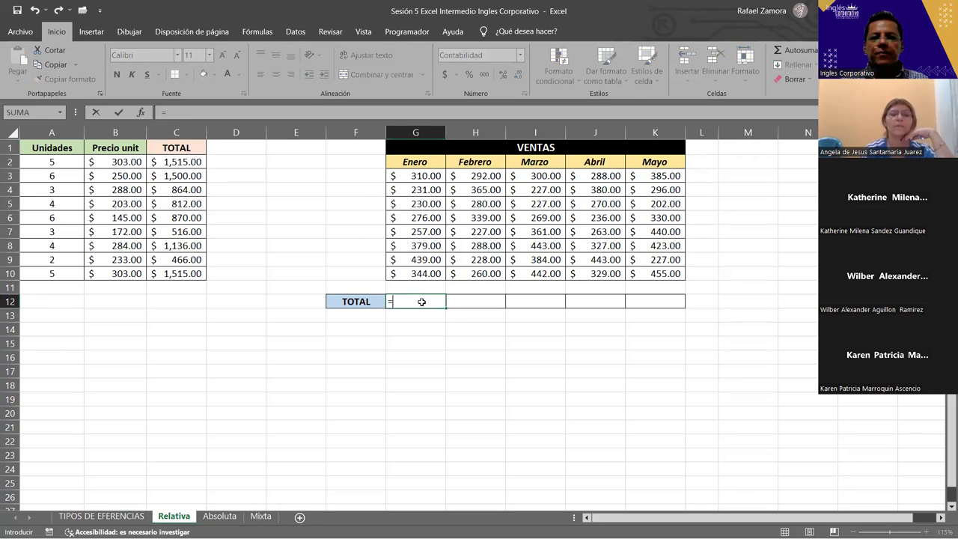
pyautogui.press('Escape')
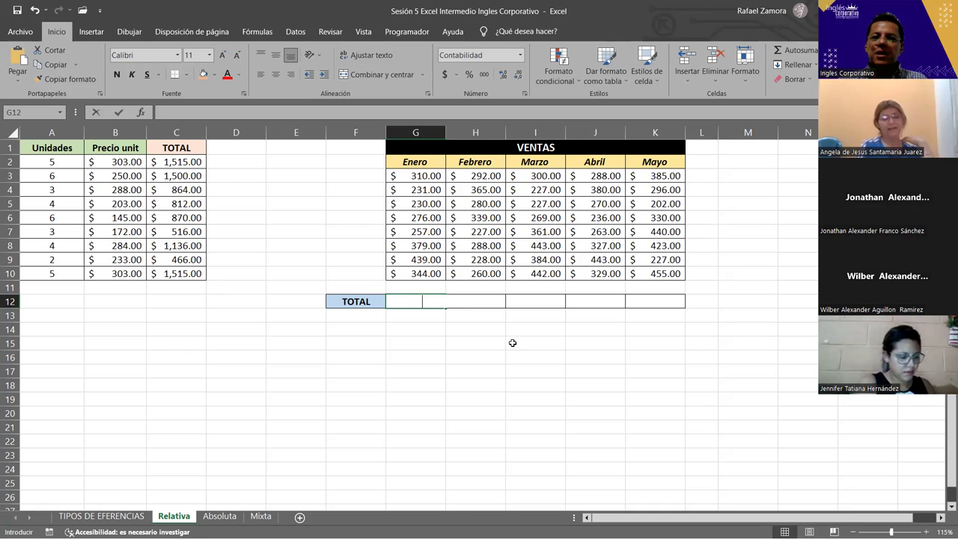
pyautogui.hotkey('alt', '=')
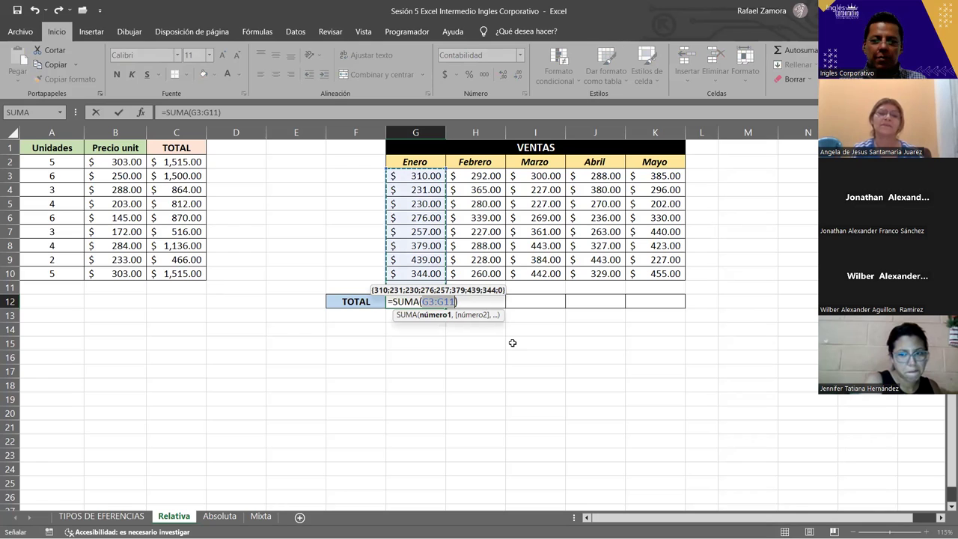
pyautogui.press('Escape')
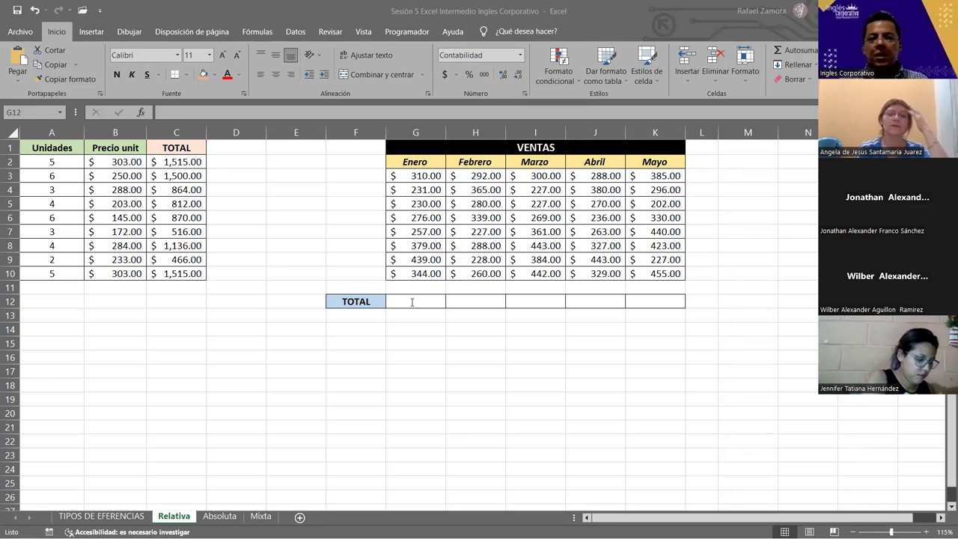
pyautogui.click(411, 302)
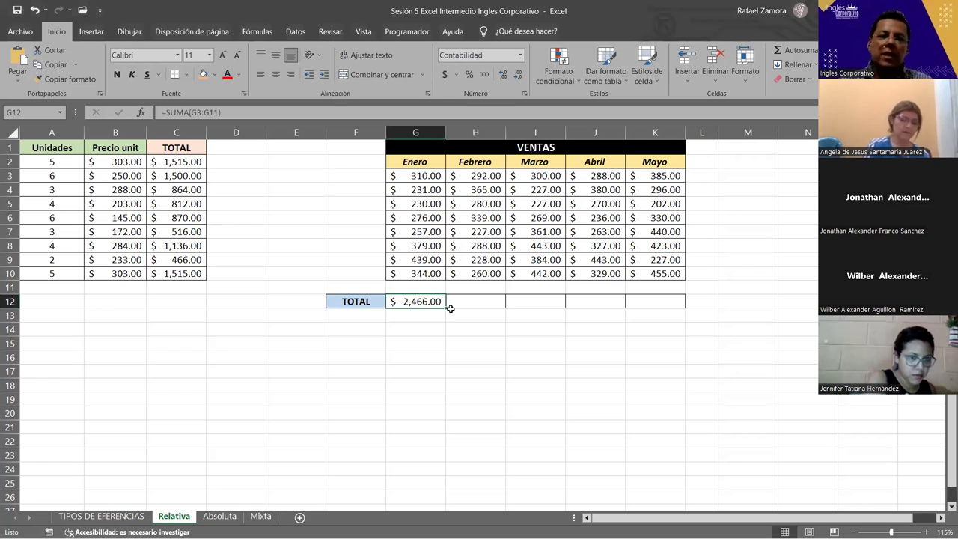
# Step: Copy G12's sum across to K12, then review the TOTAL column and monthly totals row
pyautogui.moveTo(539, 309); pyautogui.dragTo(681, 308)
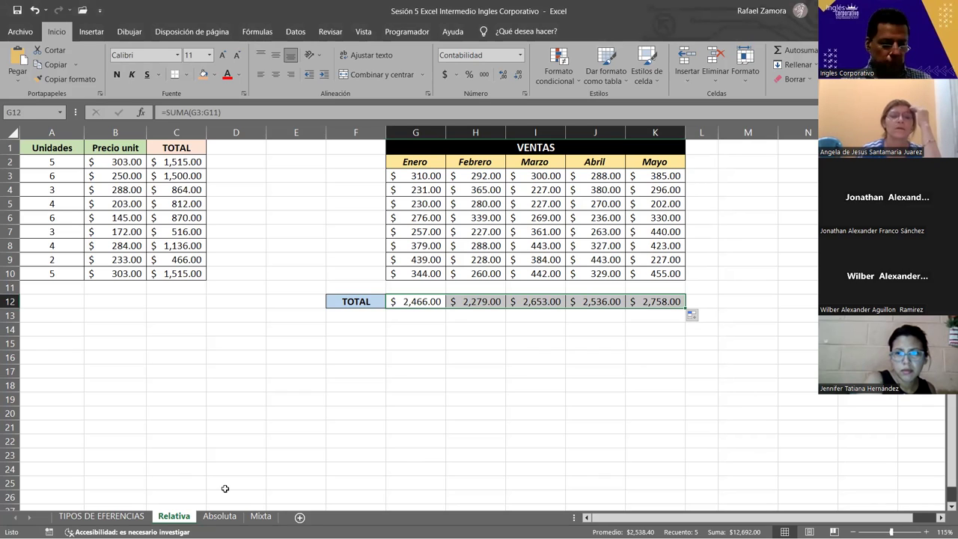
pyautogui.click(439, 423)
pyautogui.click(201, 162)
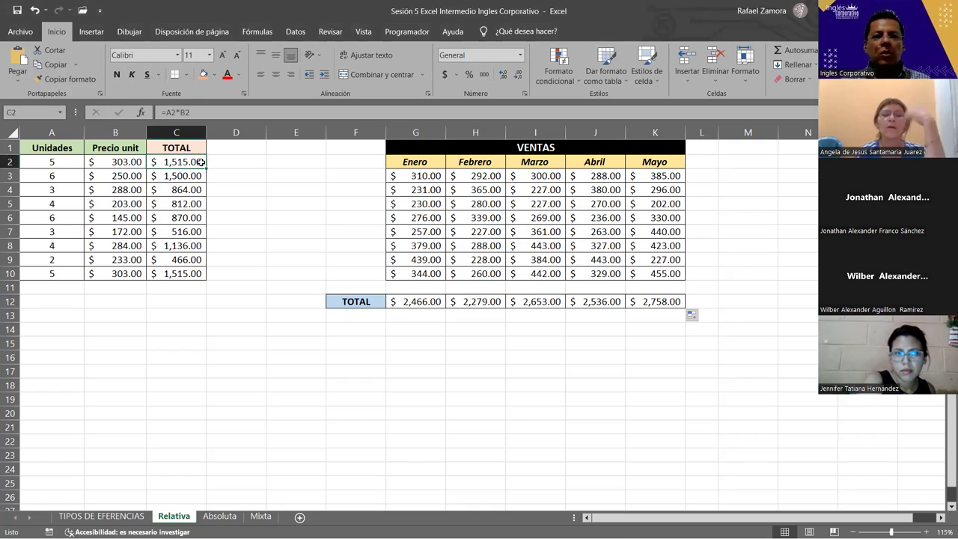
pyautogui.moveTo(200, 161); pyautogui.dragTo(196, 274)
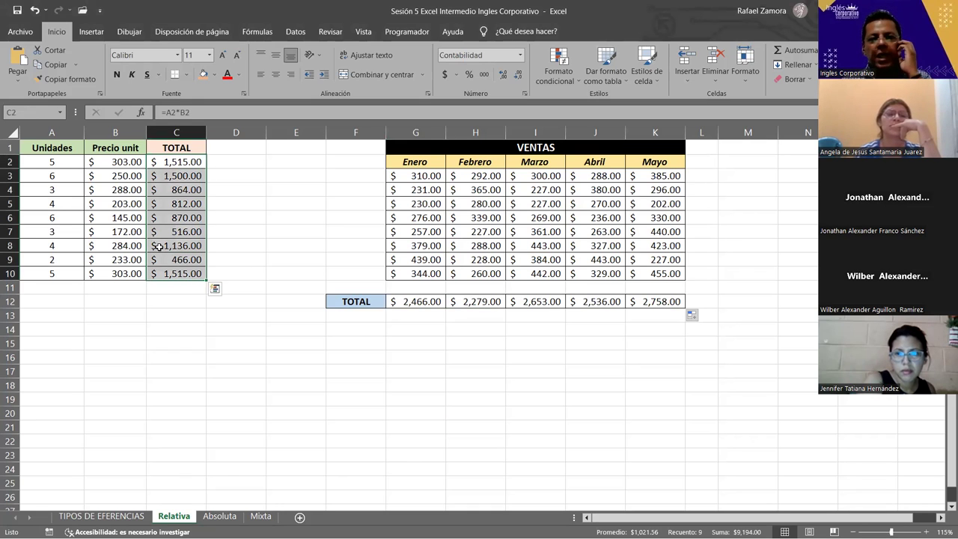
pyautogui.moveTo(434, 301)
pyautogui.mouseDown()
pyautogui.moveTo(663, 283)
pyautogui.moveTo(671, 300)
pyautogui.mouseUp()
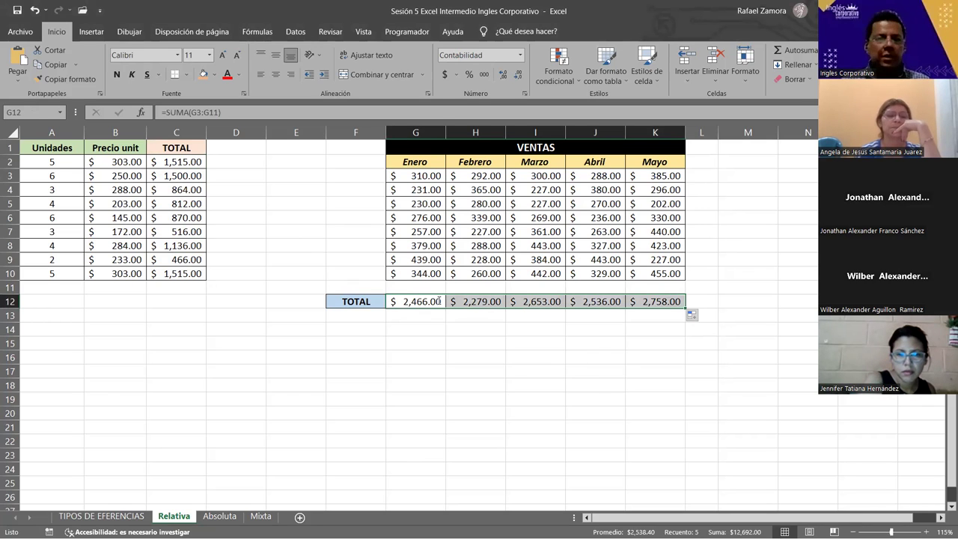
pyautogui.click(439, 301)
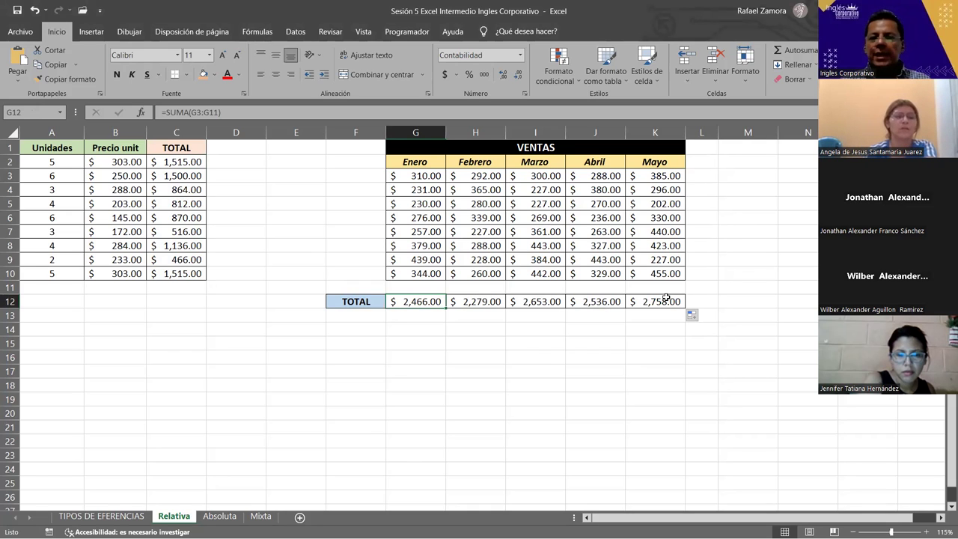
pyautogui.click(563, 398)
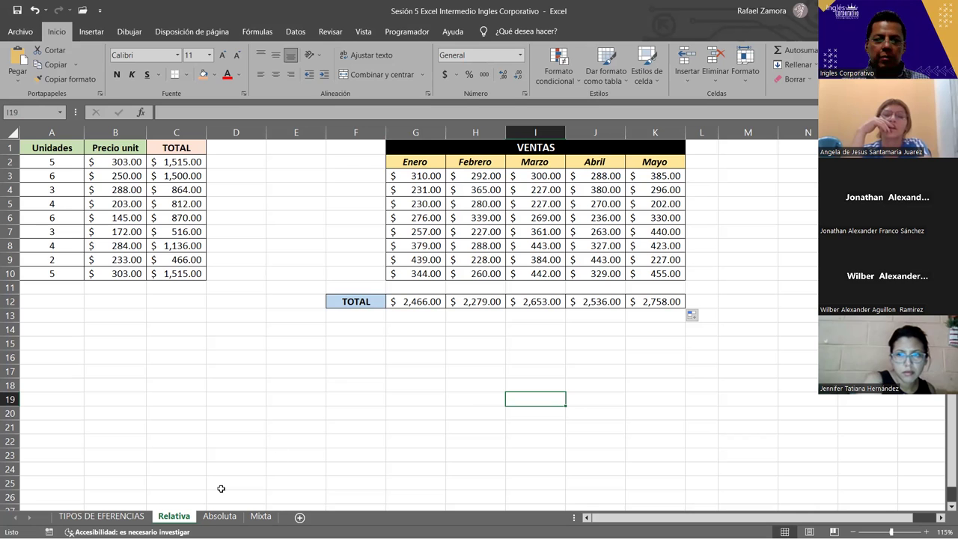
pyautogui.hotkey('ctrl', 'pagedown')
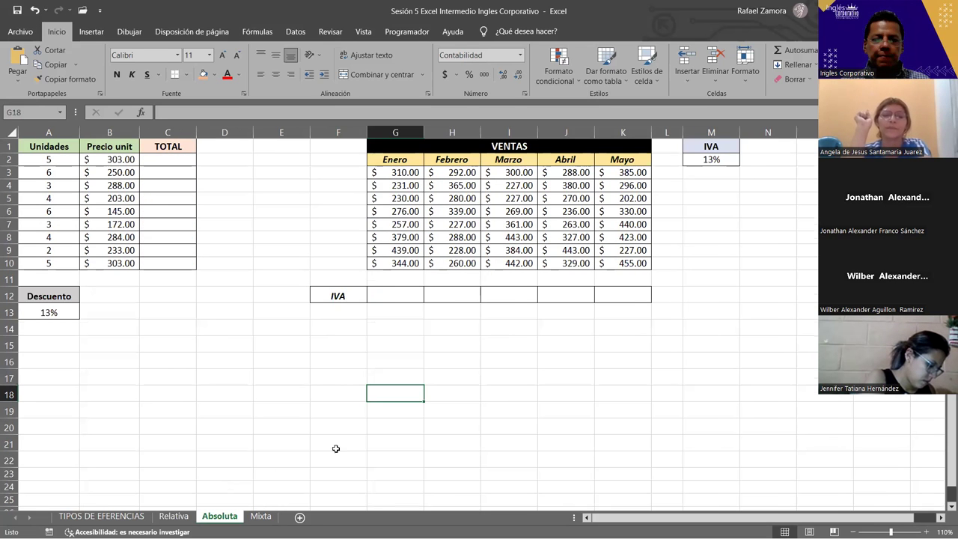
pyautogui.hotkey('ctrl', 'pageup')
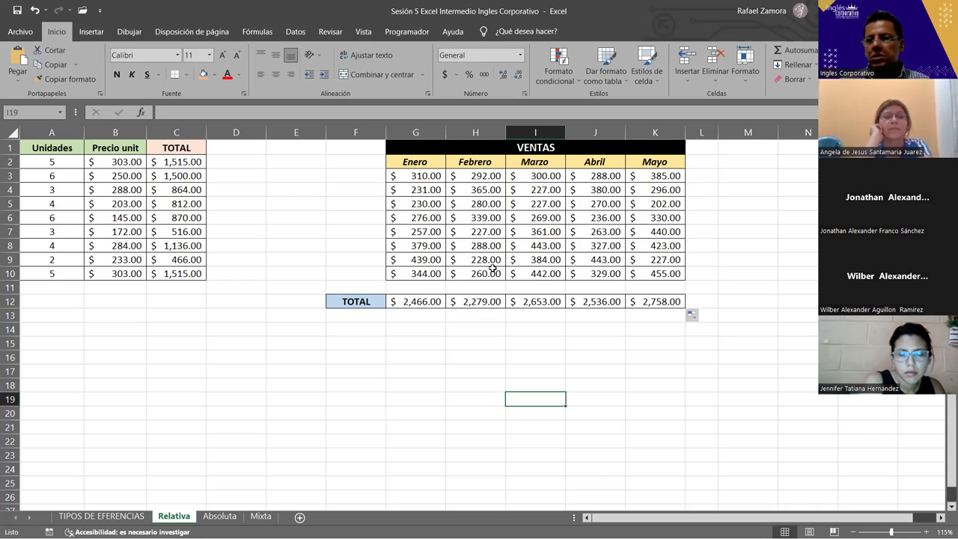
# Step: Inspect the cell references used by the C2, C3, C4 and C7 TOTAL formulas
pyautogui.click(432, 301)
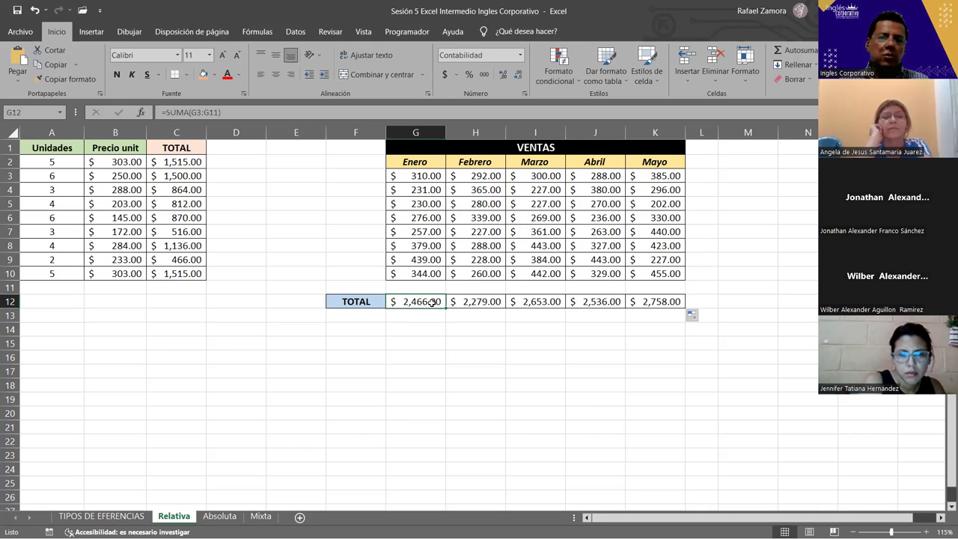
pyautogui.click(189, 161)
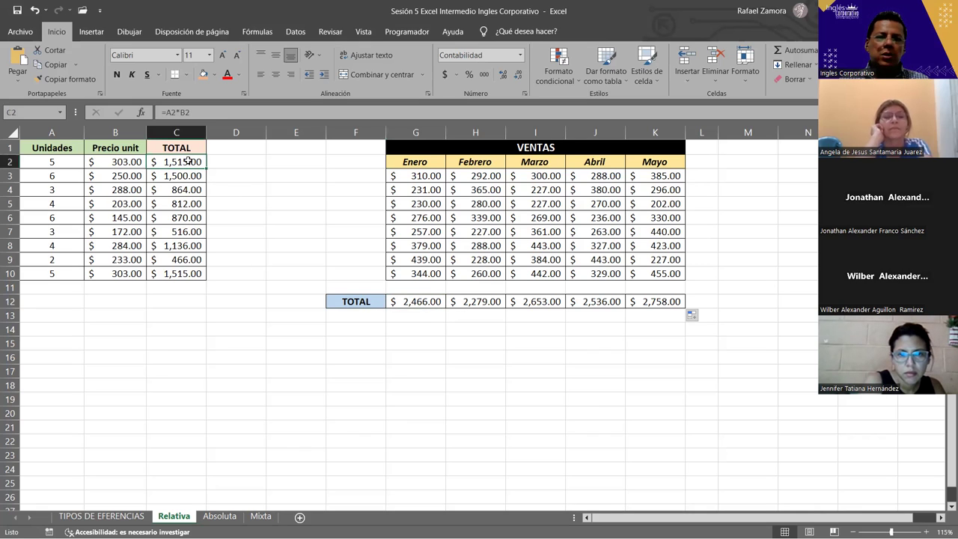
pyautogui.doubleClick(188, 161)
pyautogui.press('Escape')
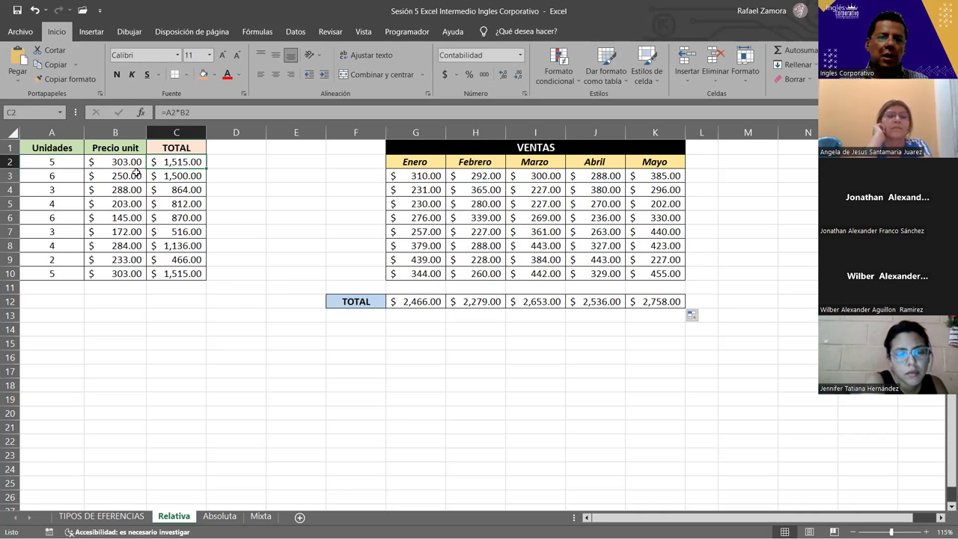
pyautogui.doubleClick(188, 175)
pyautogui.press('Escape')
pyautogui.doubleClick(188, 189)
pyautogui.press('Escape')
pyautogui.doubleClick(191, 231)
pyautogui.press('Escape')
# Step: Check the Enero and Mayo total formulas, then move to the Absoluta sheet
pyautogui.click(432, 301)
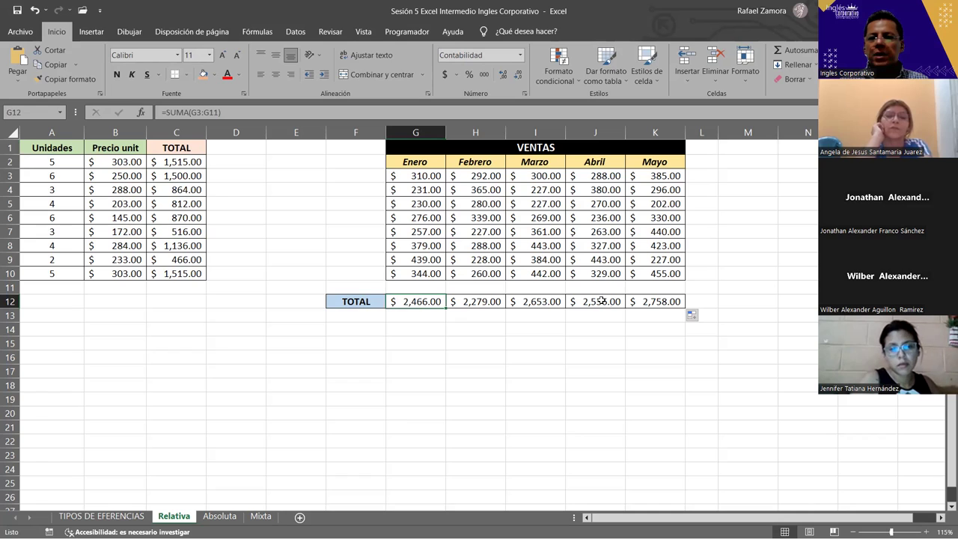
pyautogui.click(658, 300)
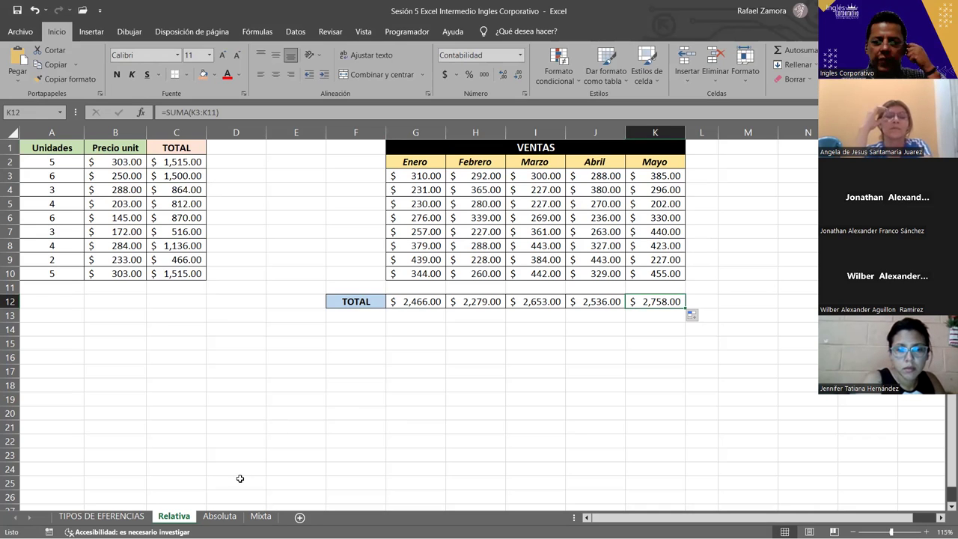
pyautogui.hotkey('ctrl', 'pagedown')
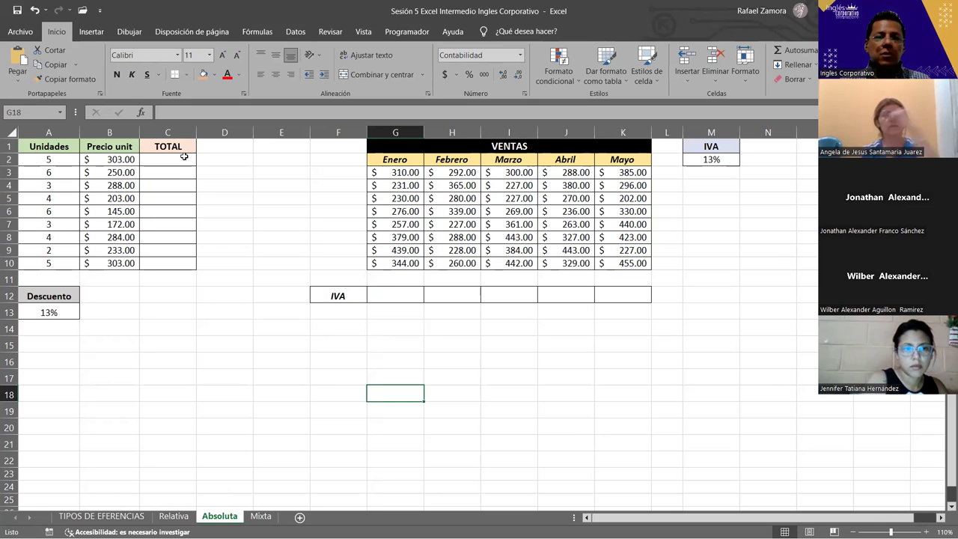
# Step: Enter =A2*B2 in C2 on the Absoluta sheet
pyautogui.click(184, 156)
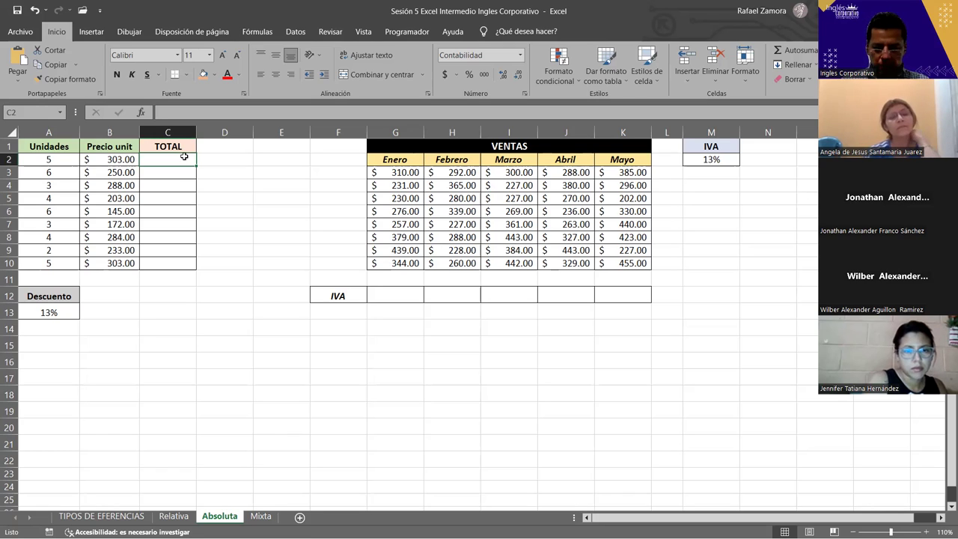
pyautogui.write('=')
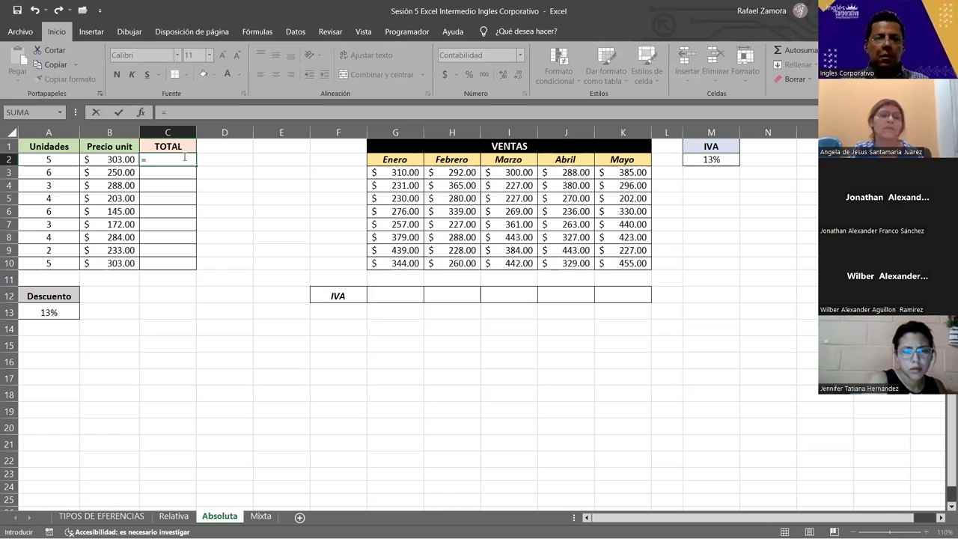
pyautogui.click(73, 162)
pyautogui.write('*')
pyautogui.click(110, 158)
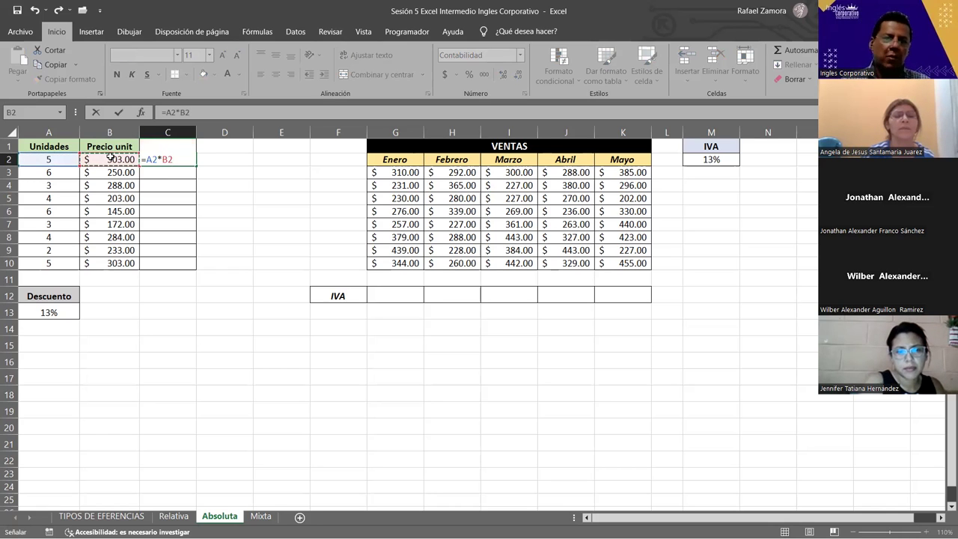
pyautogui.press('Return')
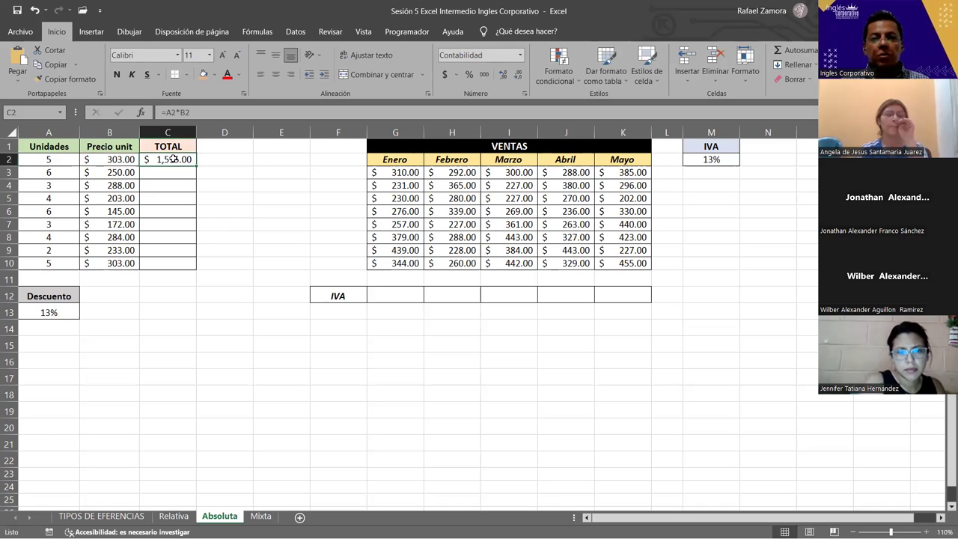
# Step: Append *A13 to C2's formula and preview part of it with F9
pyautogui.doubleClick(173, 157)
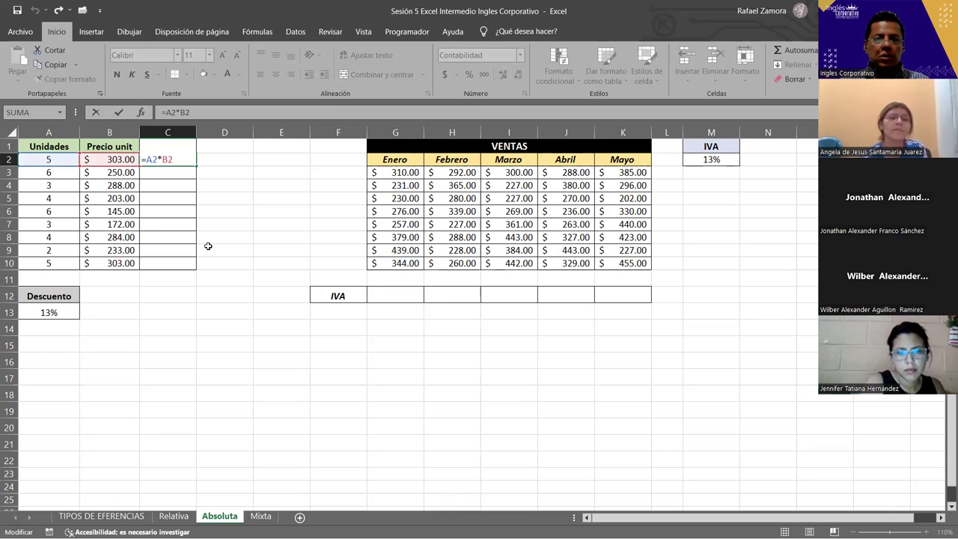
pyautogui.write('*')
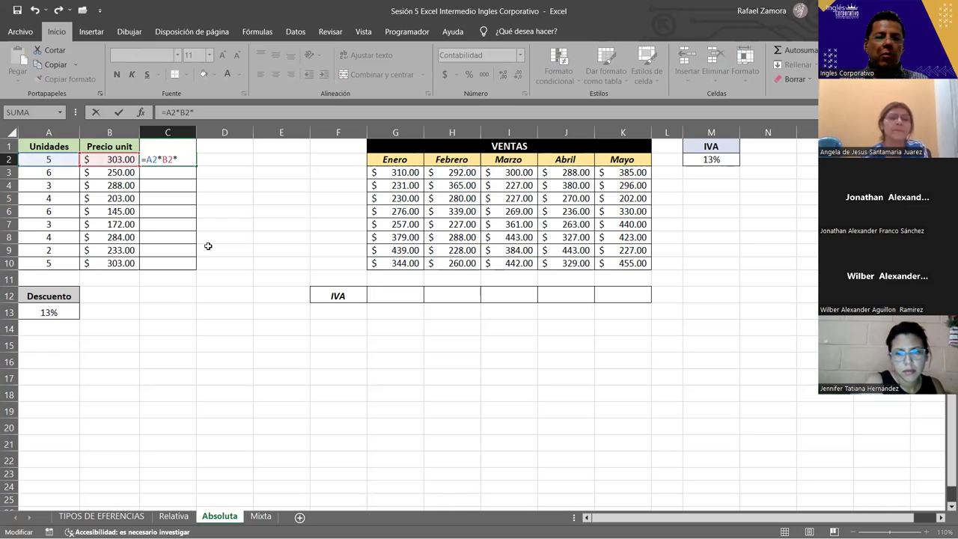
pyautogui.click(65, 315)
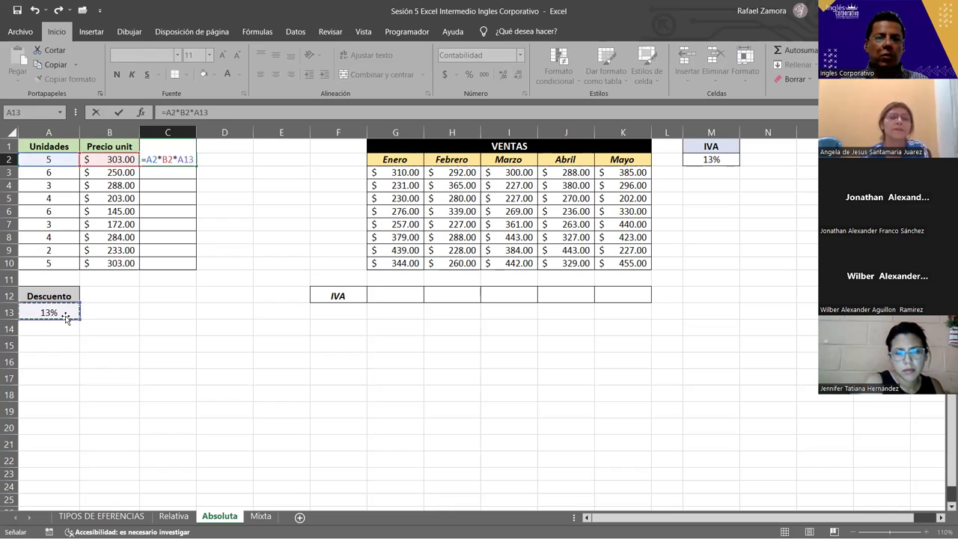
pyautogui.click(146, 160)
pyautogui.moveTo(146, 159); pyautogui.dragTo(194, 160)
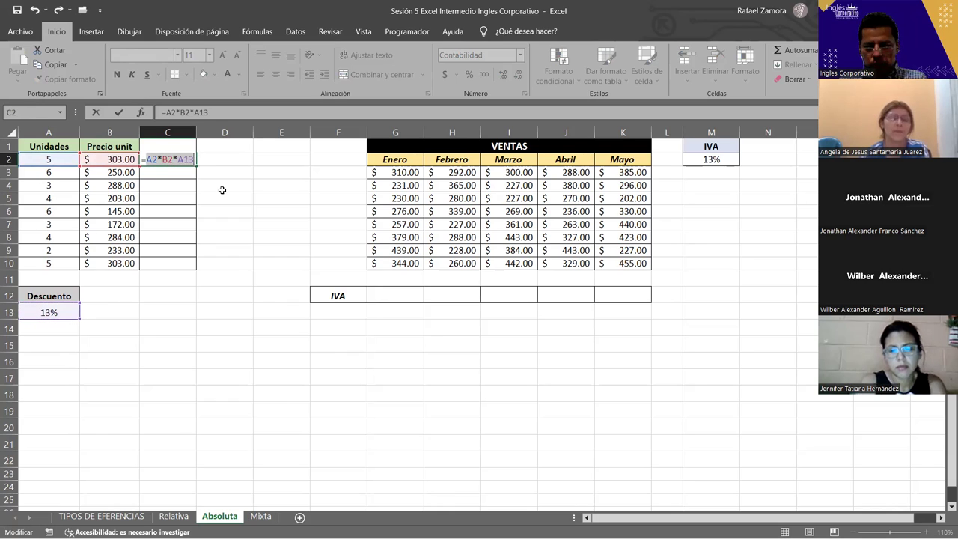
pyautogui.press('F9')
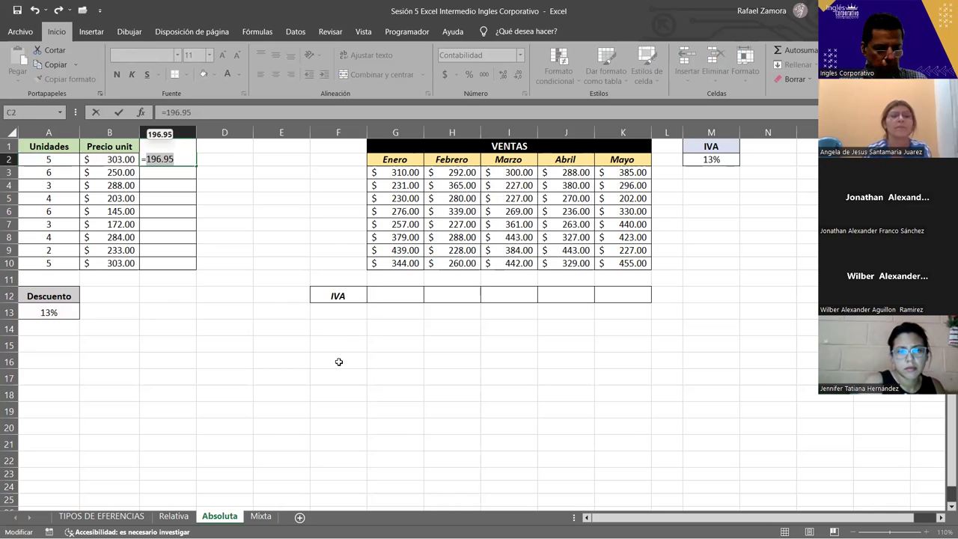
pyautogui.hotkey('ctrl', 'z')
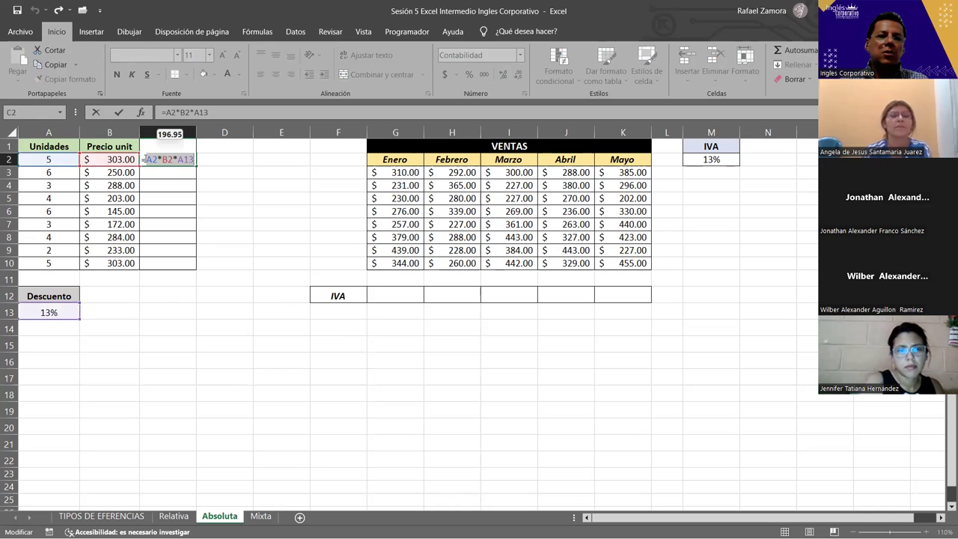
pyautogui.click(172, 159)
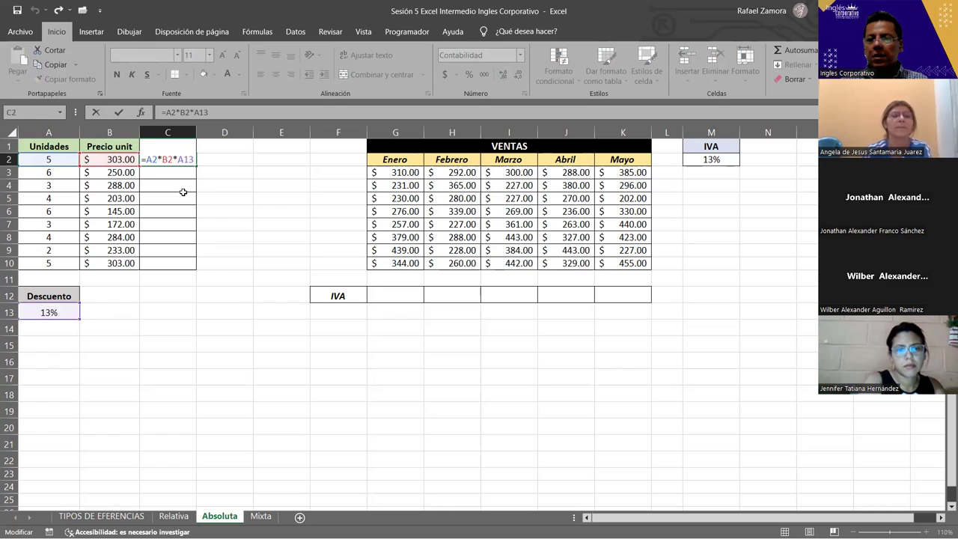
pyautogui.click(148, 159)
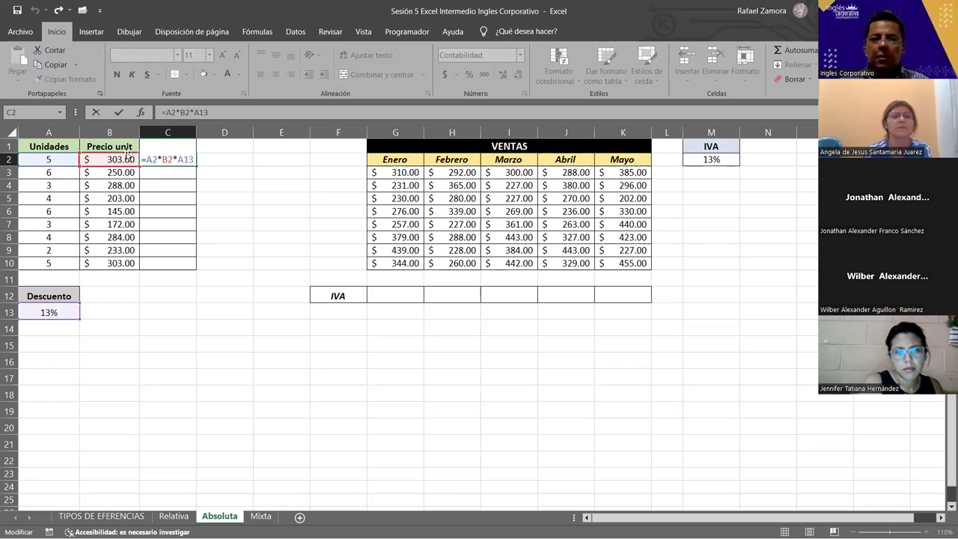
pyautogui.moveTo(142, 159)
pyautogui.mouseDown()
pyautogui.moveTo(195, 162)
pyautogui.moveTo(164, 160)
pyautogui.mouseUp()
pyautogui.press('Left')
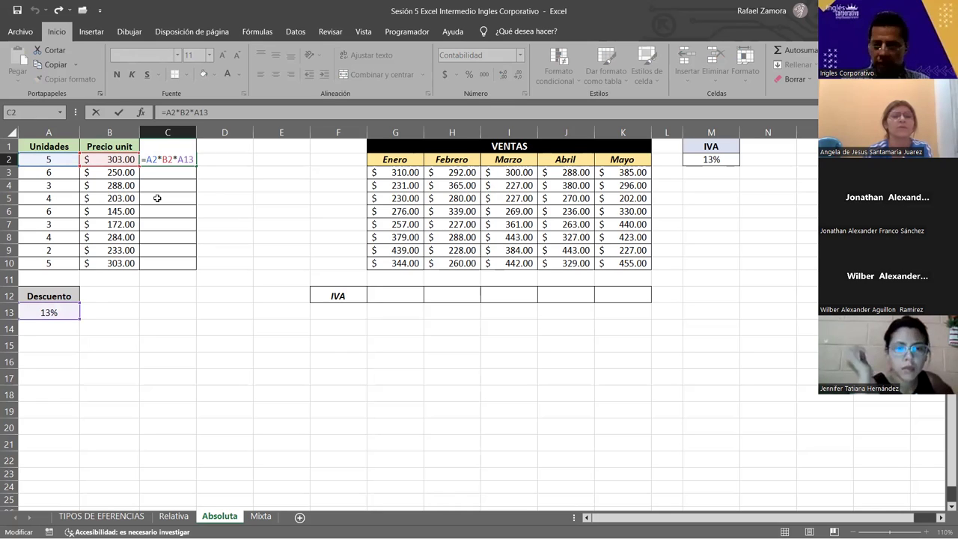
# Step: Rewrite C2 as =A2*B2-A2*B2*A13 and commit it
pyautogui.click(47, 160)
pyautogui.write('*')
pyautogui.click(93, 155)
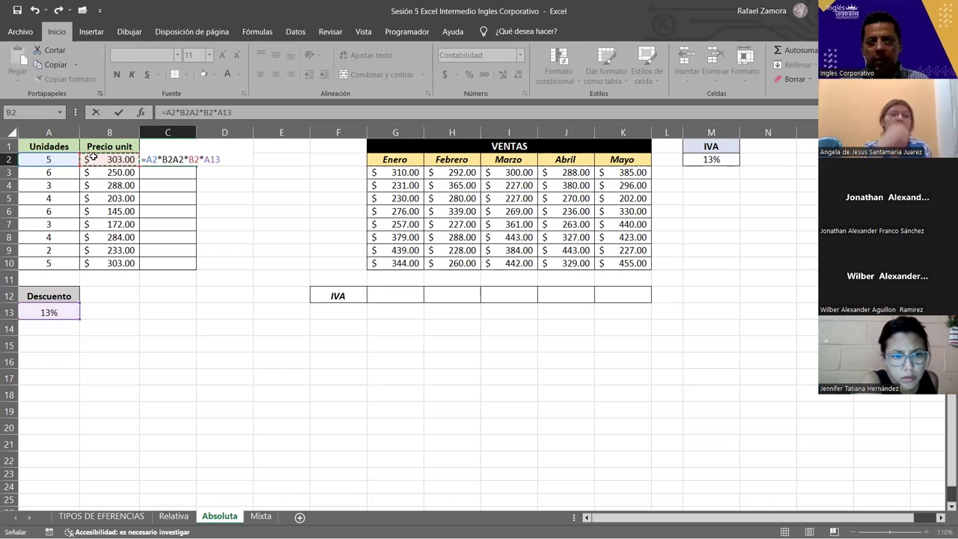
pyautogui.write('-')
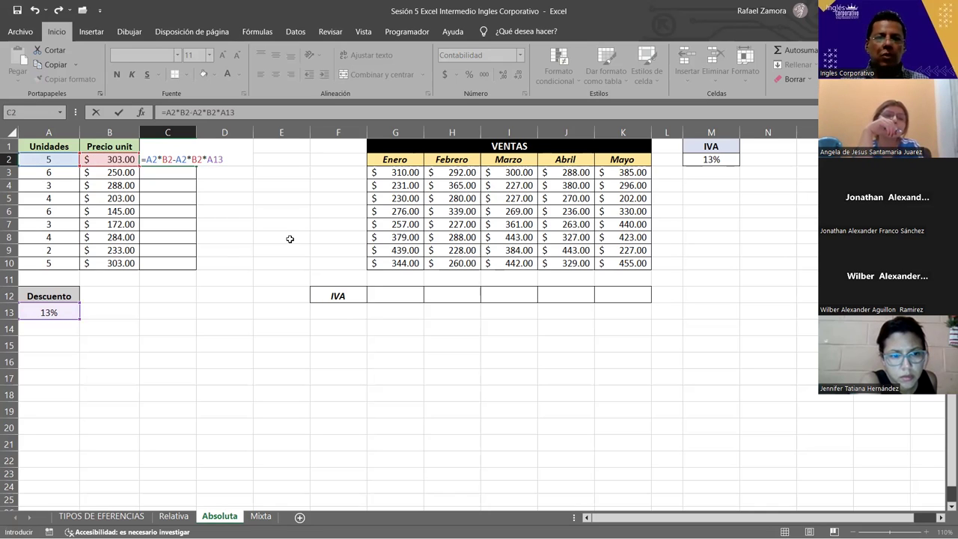
pyautogui.click(226, 158)
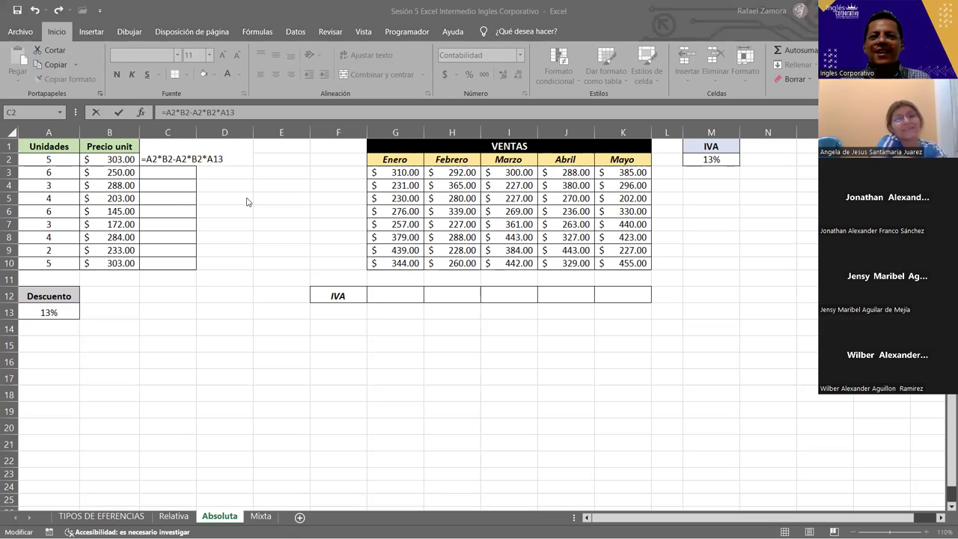
pyautogui.click(245, 160)
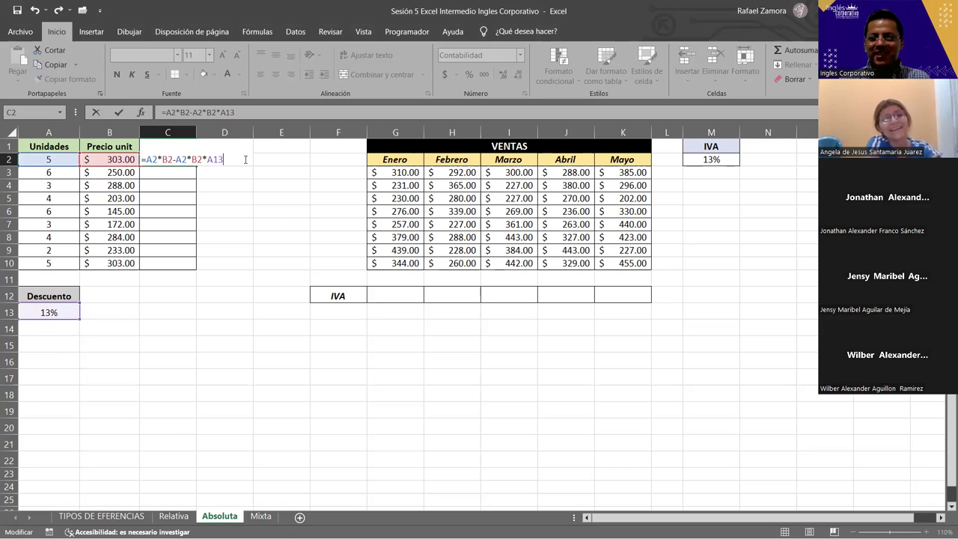
pyautogui.press('Return')
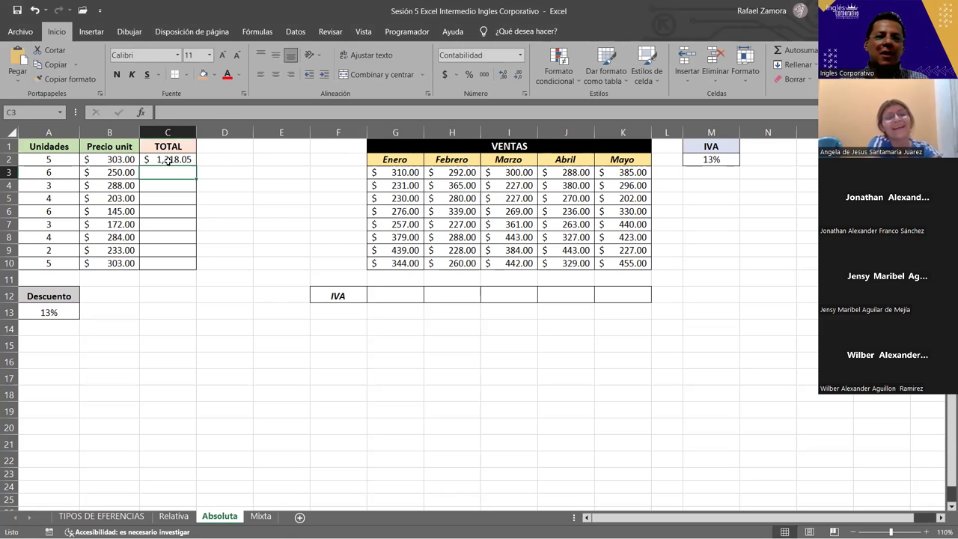
# Step: Reopen C2 and highlight each A2*B2 product to review the formula
pyautogui.click(167, 162)
pyautogui.doubleClick(168, 161)
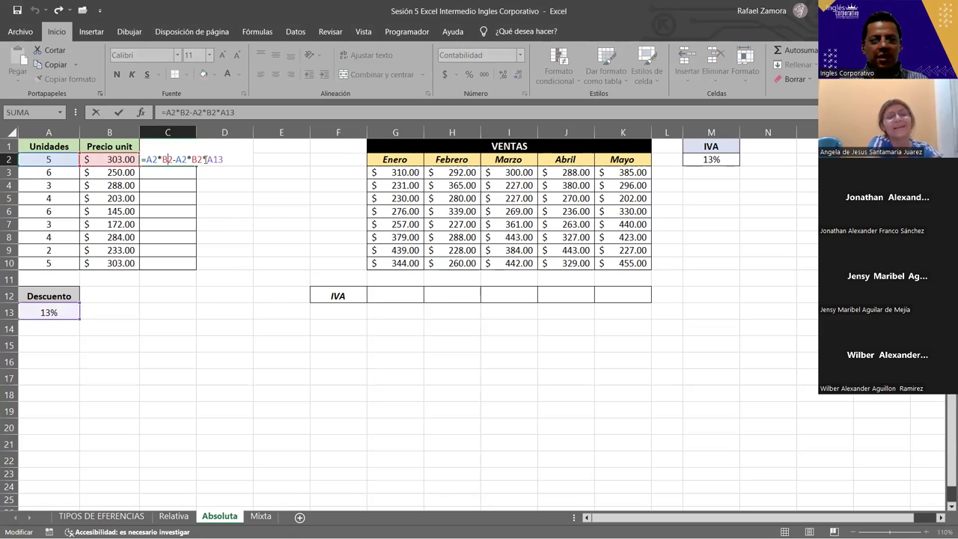
pyautogui.click(171, 159)
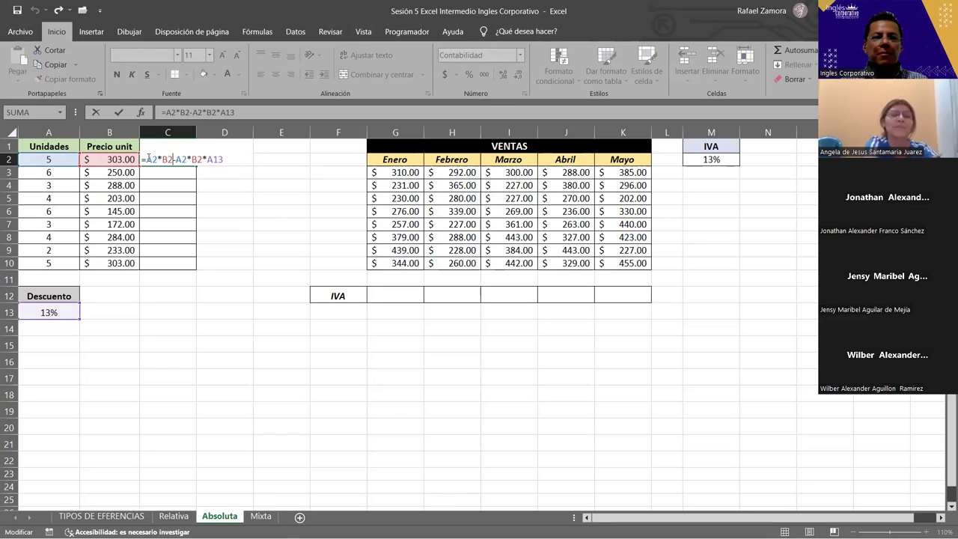
pyautogui.moveTo(145, 160); pyautogui.dragTo(173, 168)
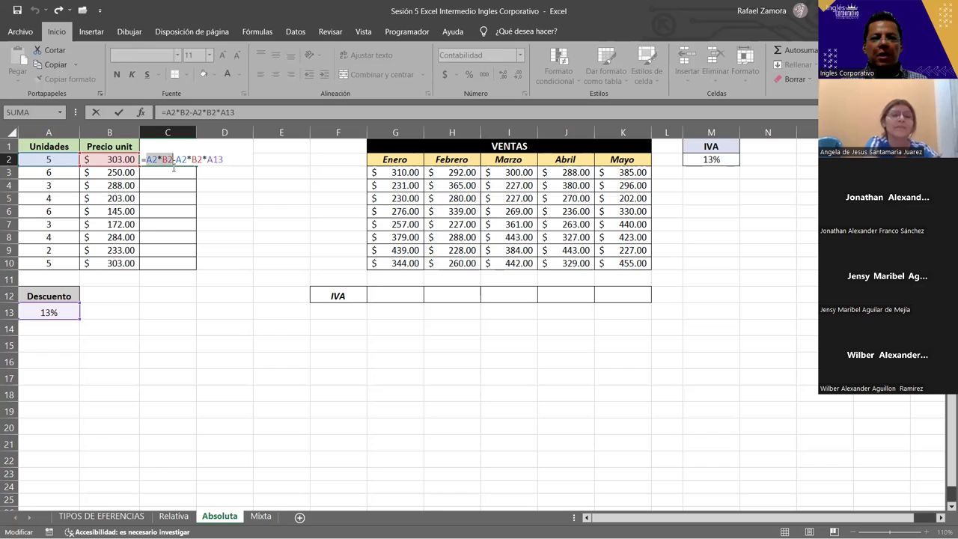
pyautogui.click(178, 160)
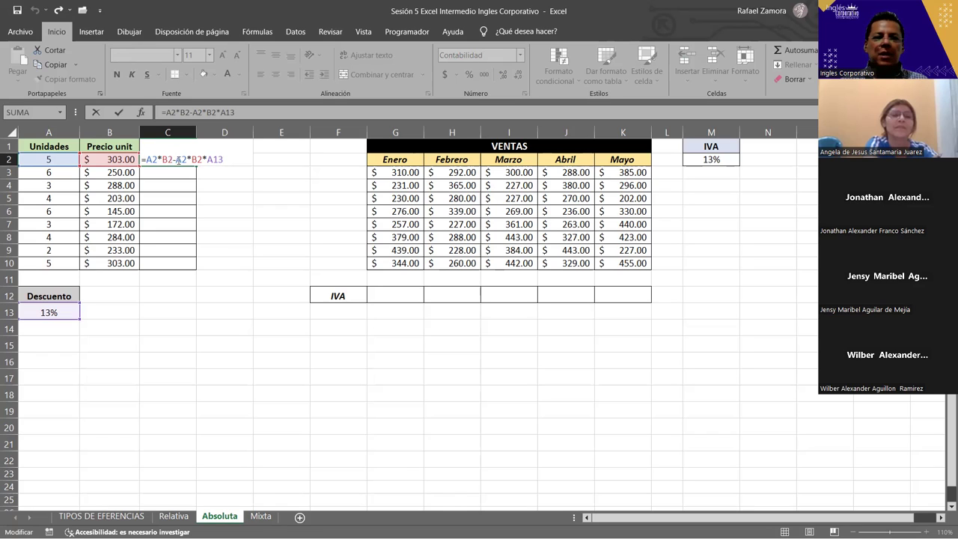
pyautogui.moveTo(177, 159); pyautogui.dragTo(223, 161)
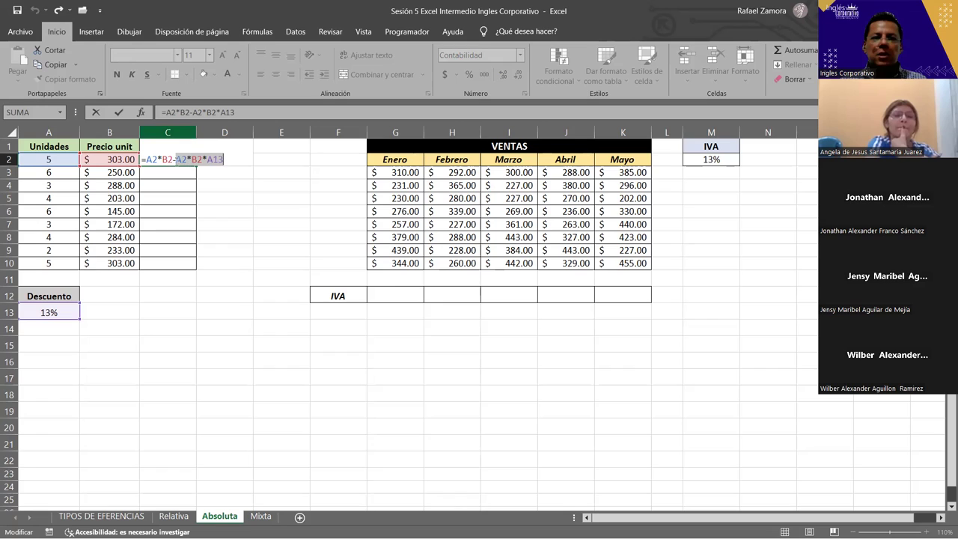
pyautogui.moveTo(175, 159); pyautogui.dragTo(143, 159)
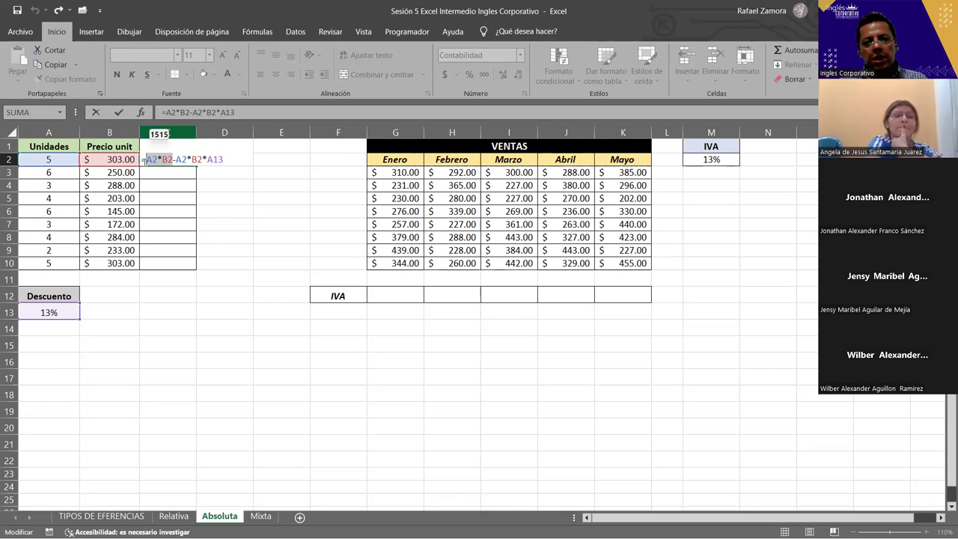
pyautogui.hotkey('ctrl', 'Return')
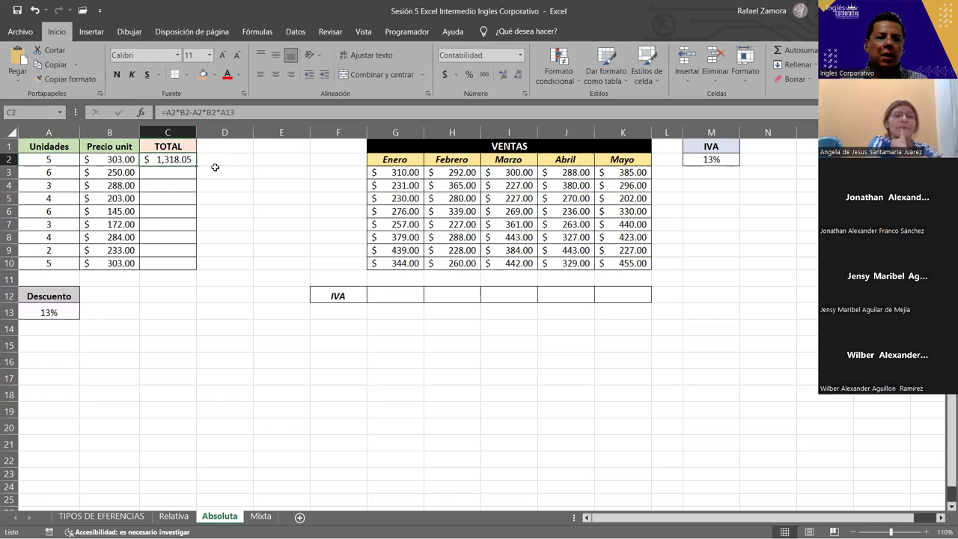
# Step: Fill the discount formula down to C10 and inspect the copies in C2–C4
pyautogui.moveTo(194, 167); pyautogui.dragTo(185, 264)
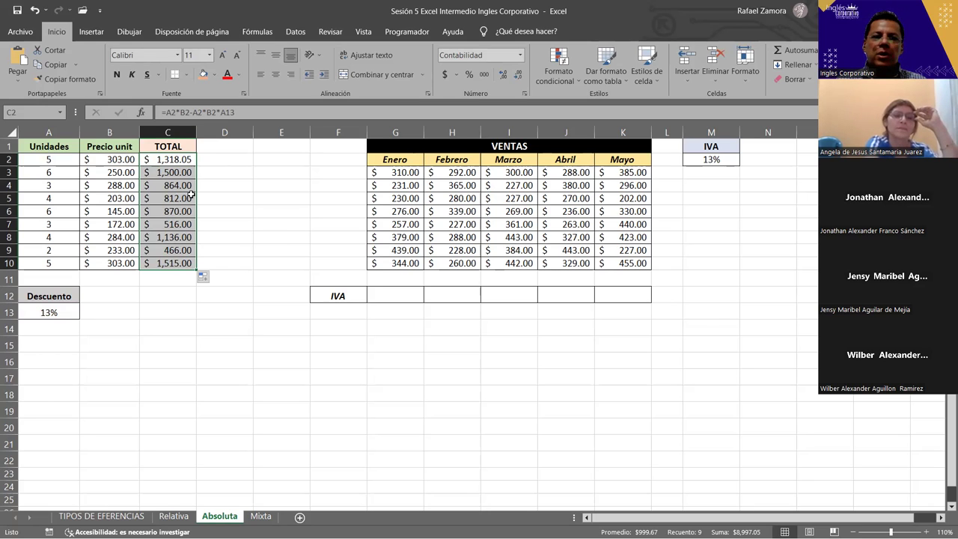
pyautogui.doubleClick(183, 159)
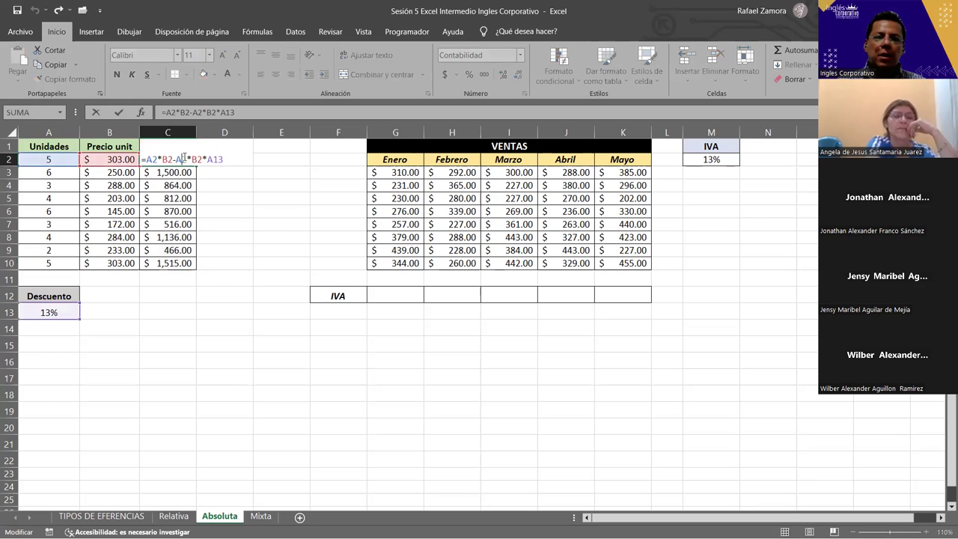
pyautogui.press('Return')
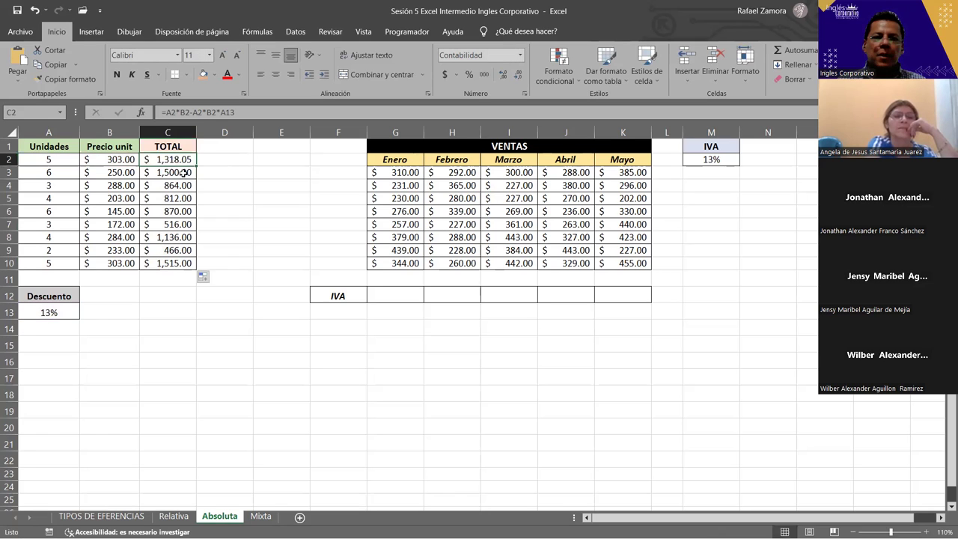
pyautogui.doubleClick(184, 172)
pyautogui.press('Return')
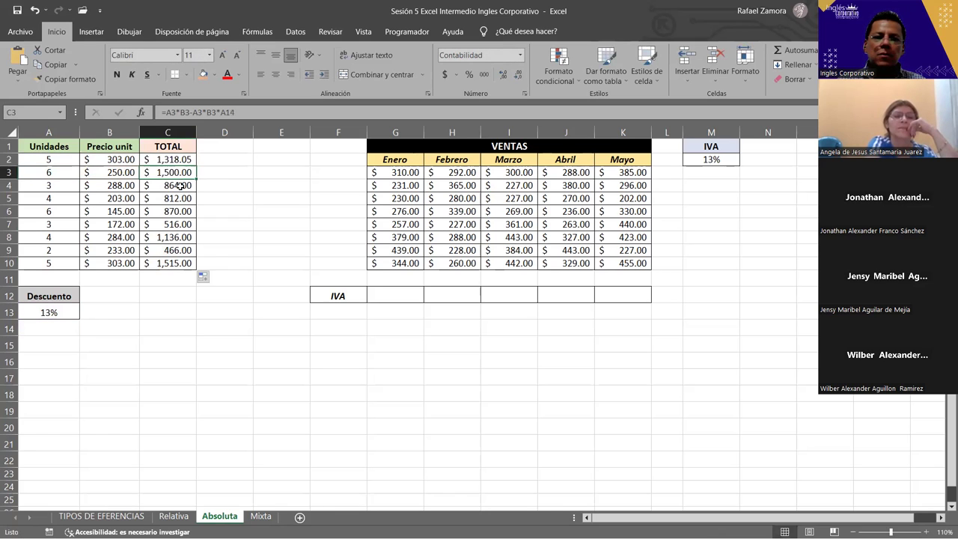
pyautogui.doubleClick(180, 185)
pyautogui.press('Return')
# Step: Inspect C5–C8, where the discount reference has shifted to A19, then reopen C2
pyautogui.doubleClick(180, 197)
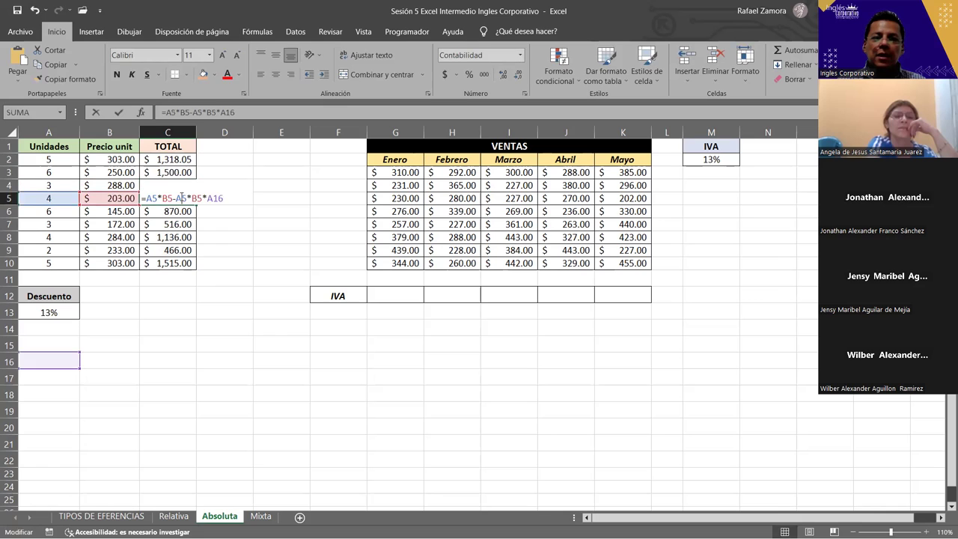
pyautogui.press('Return')
pyautogui.doubleClick(182, 211)
pyautogui.press('Return')
pyautogui.doubleClick(177, 225)
pyautogui.press('Return')
pyautogui.doubleClick(175, 236)
pyautogui.press('Return')
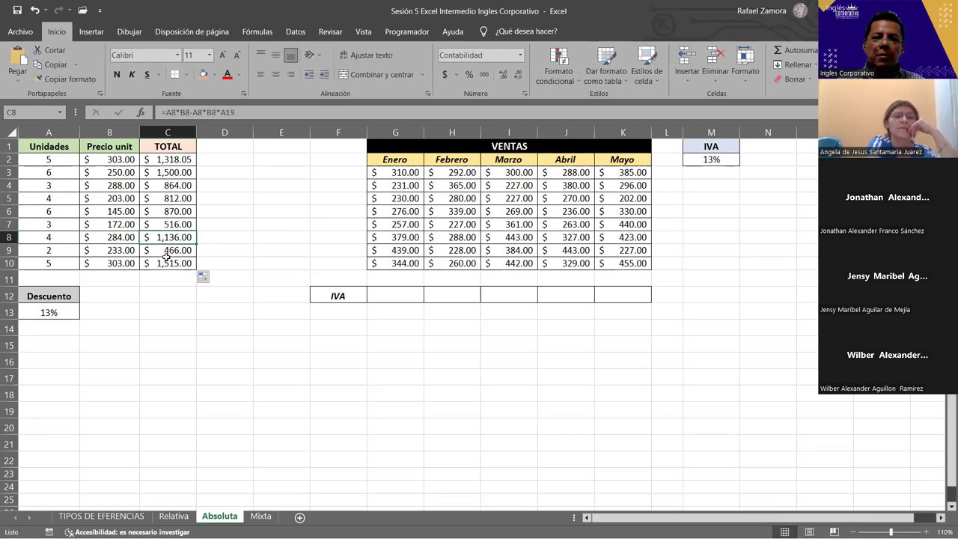
pyautogui.click(177, 159)
pyautogui.doubleClick(175, 159)
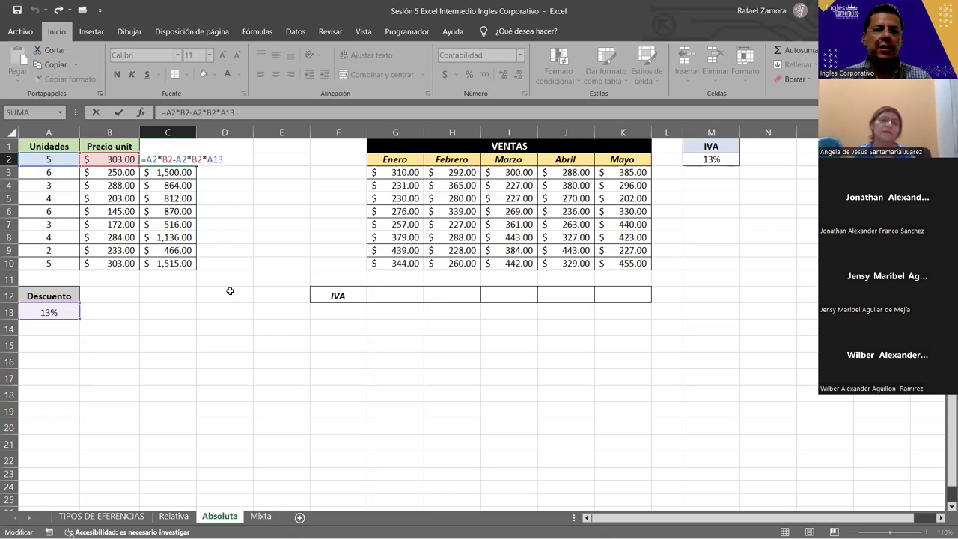
# Step: Lock the discount as $A$13 in C2 with F4 and fill it down to C10
pyautogui.click(213, 160)
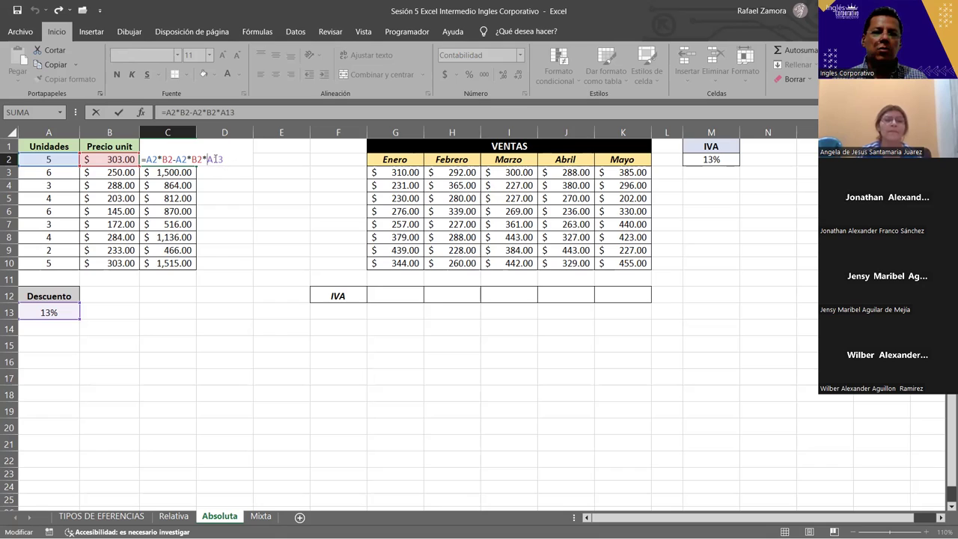
pyautogui.press('F4')
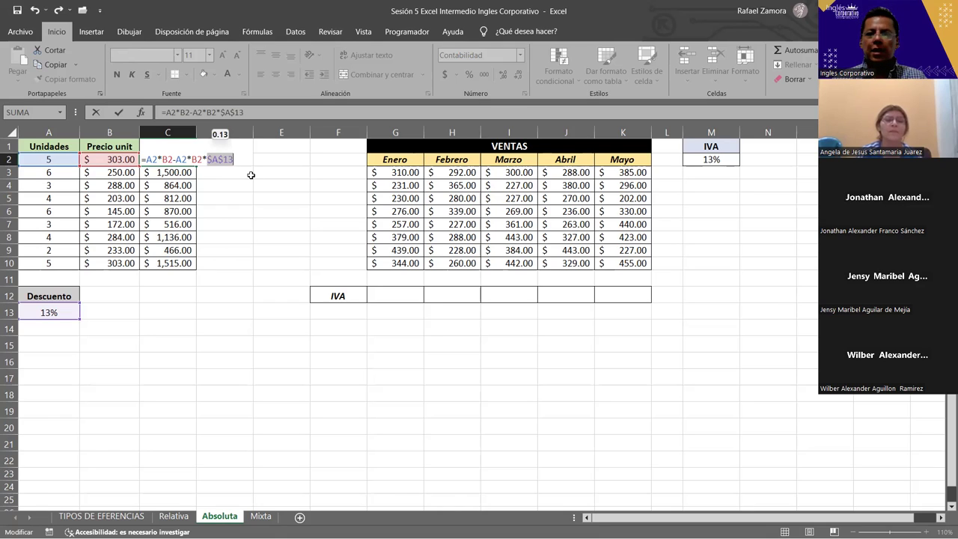
pyautogui.hotkey('ctrl', 'Return')
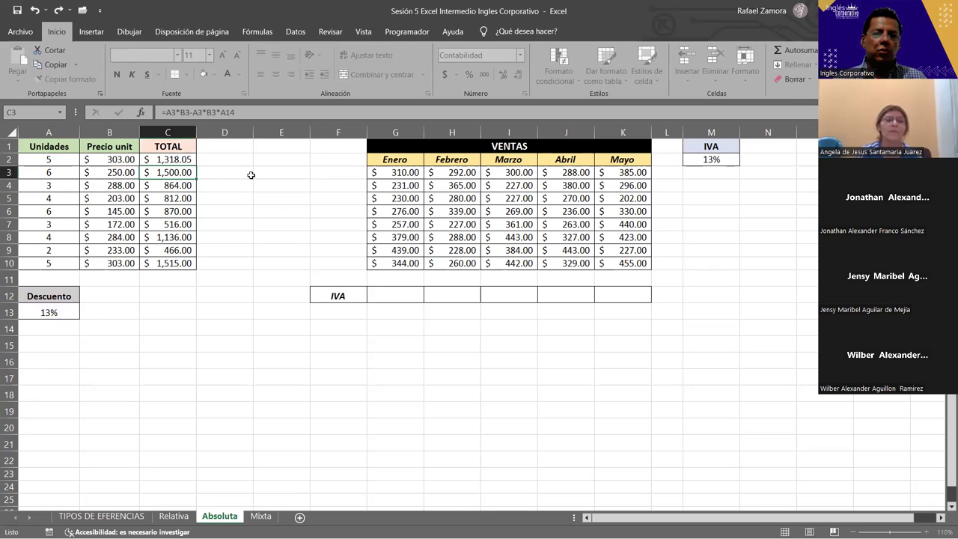
pyautogui.moveTo(194, 168); pyautogui.dragTo(195, 266)
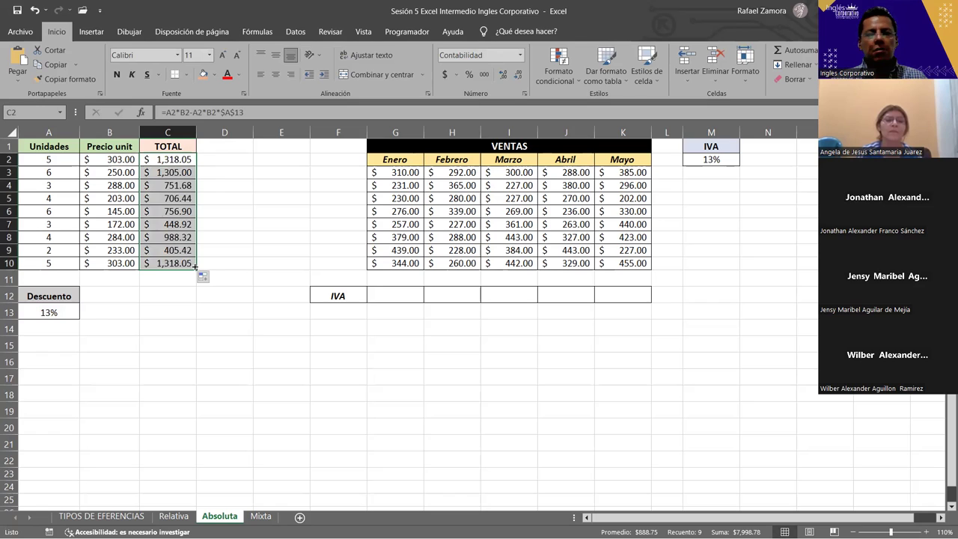
# Step: Verify the copied formulas in C3, C5, C7, C9 and C10 all use $A$13
pyautogui.doubleClick(177, 172)
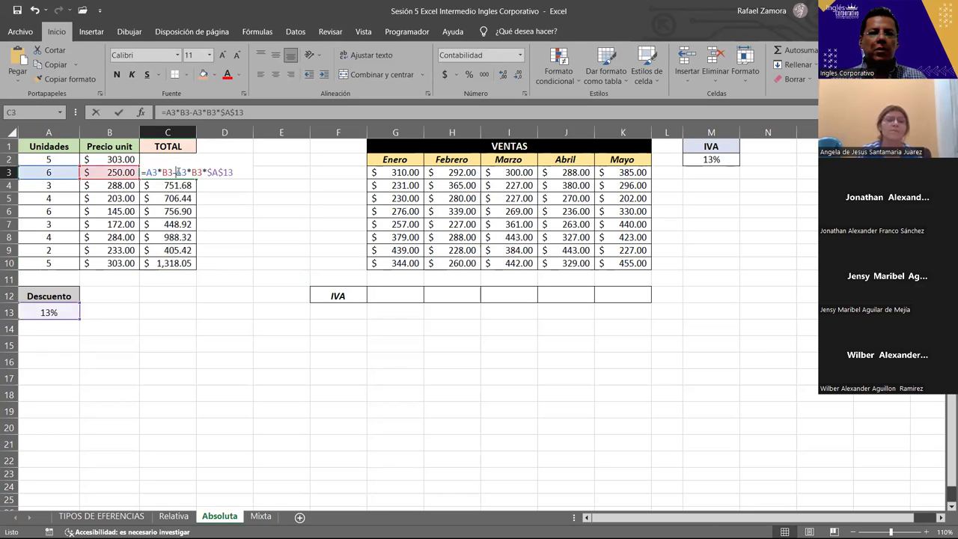
pyautogui.click(177, 184)
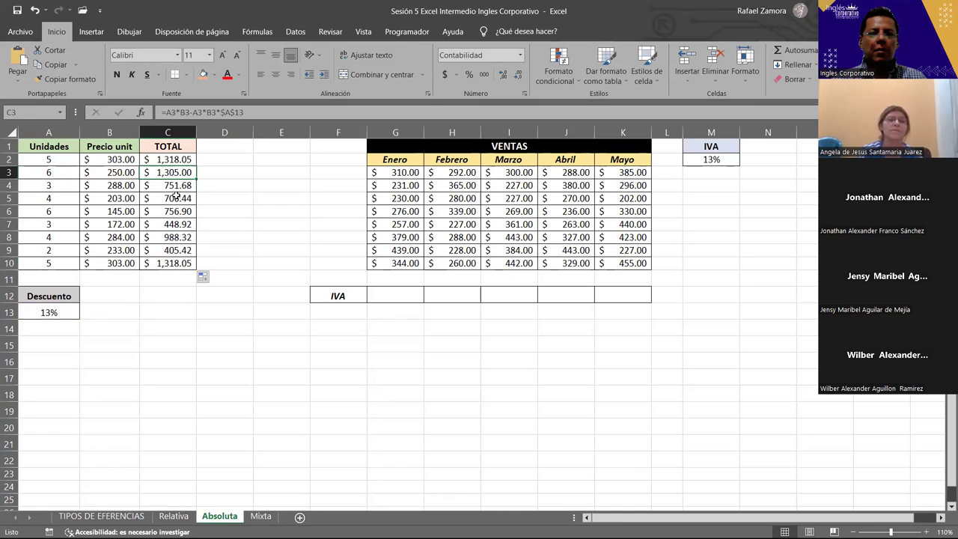
pyautogui.doubleClick(177, 198)
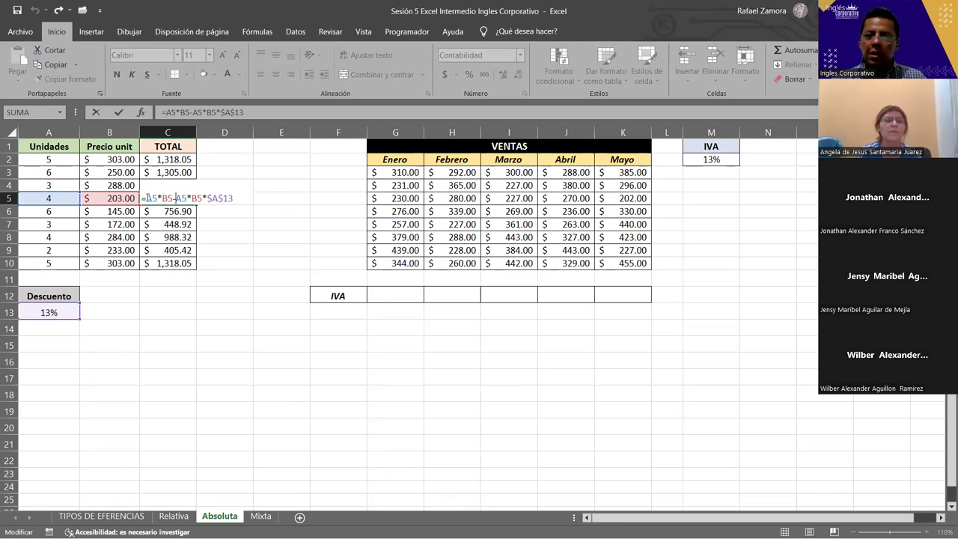
pyautogui.press('Return')
pyautogui.click(169, 222)
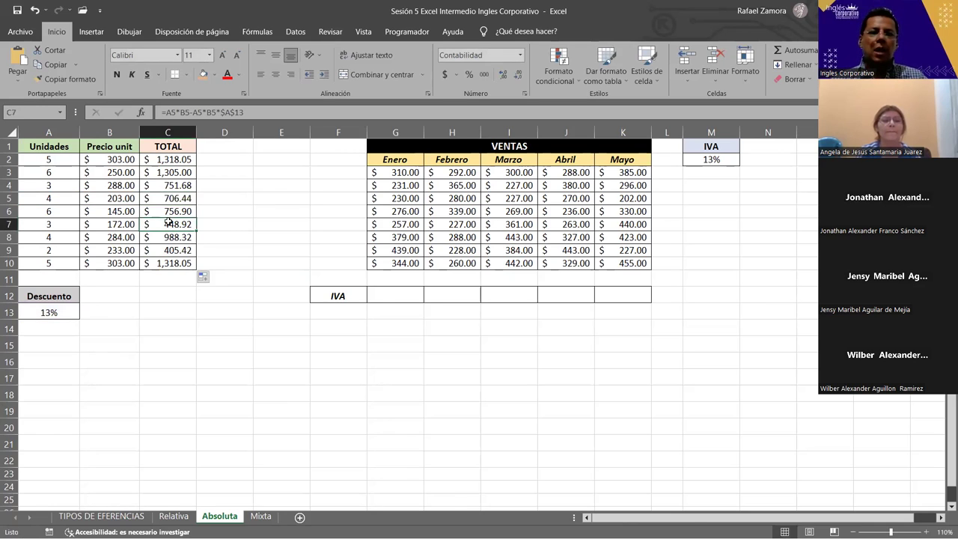
pyautogui.doubleClick(169, 221)
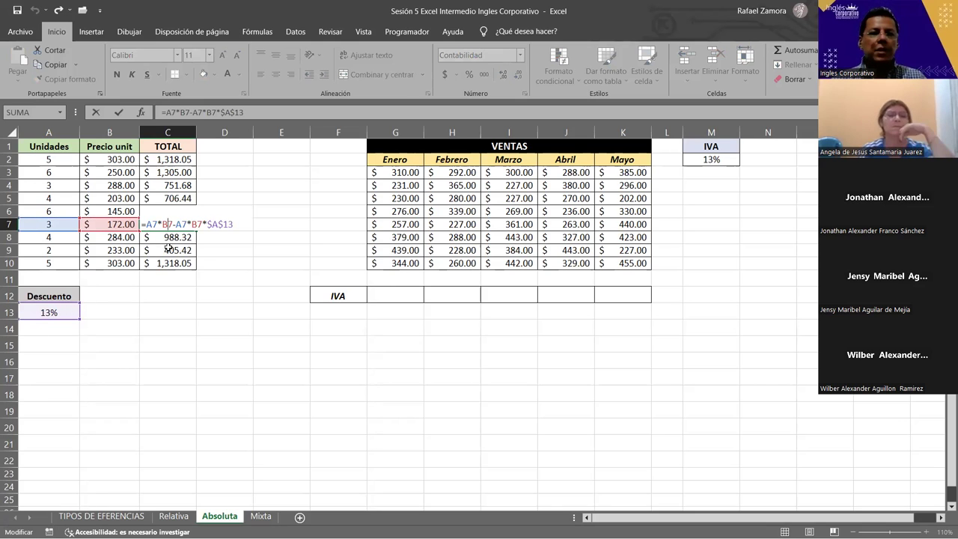
pyautogui.doubleClick(169, 249)
pyautogui.press('Return')
pyautogui.doubleClick(174, 263)
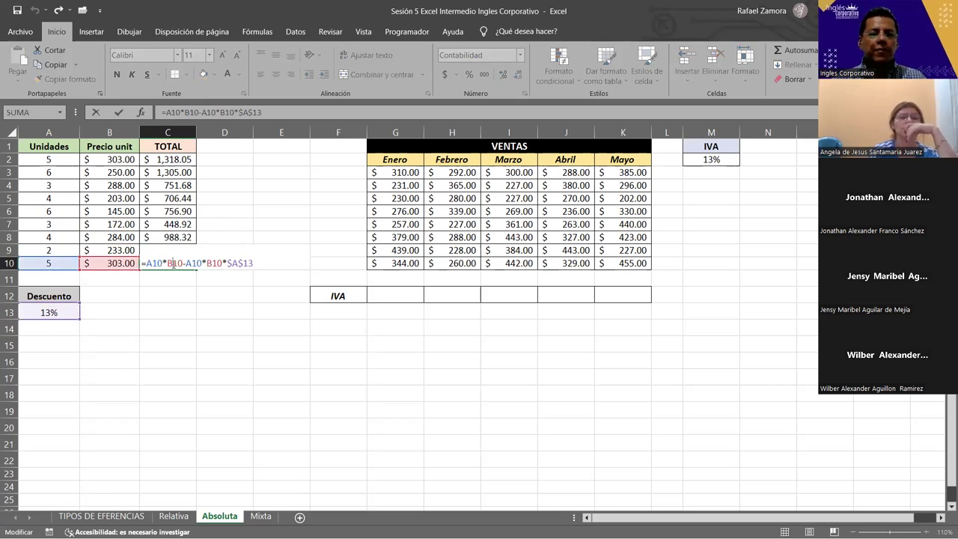
pyautogui.click(64, 315)
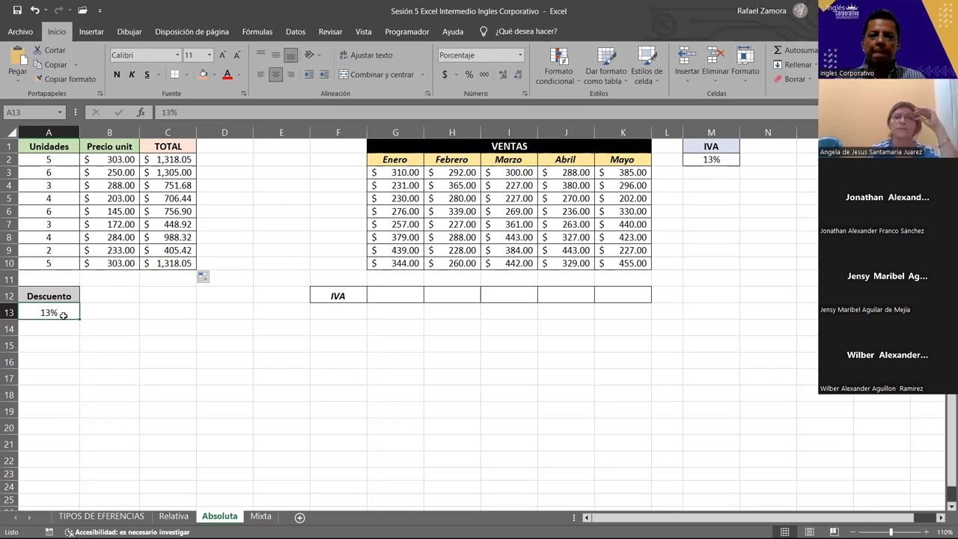
# Step: AutoSum G3:G11 into G12 with Alt+=, then check the Enero sales total in the status bar
pyautogui.click(406, 291)
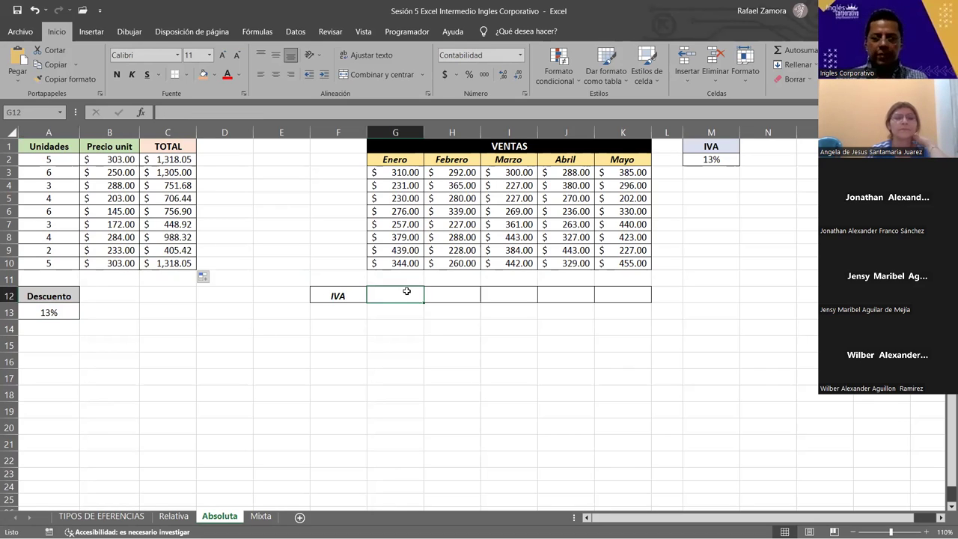
pyautogui.write('=')
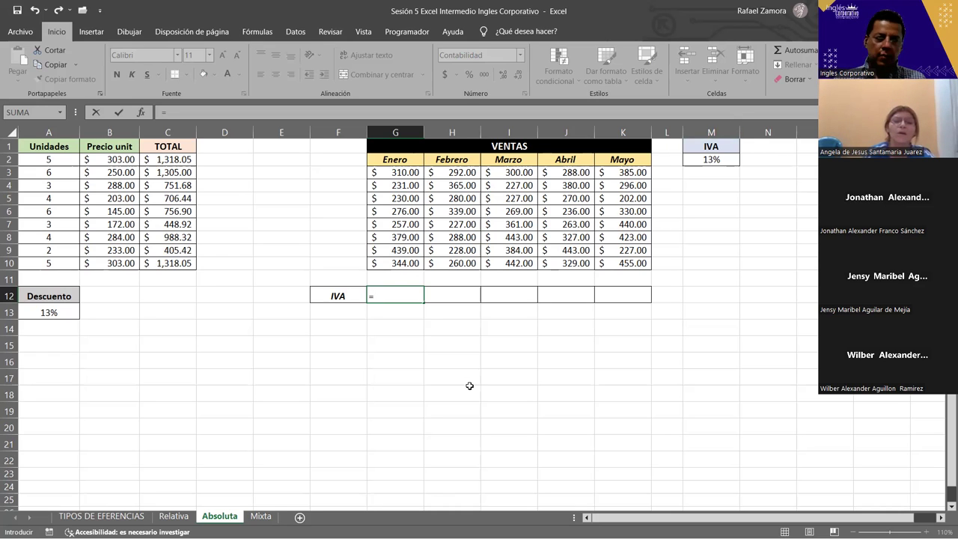
pyautogui.press('Escape')
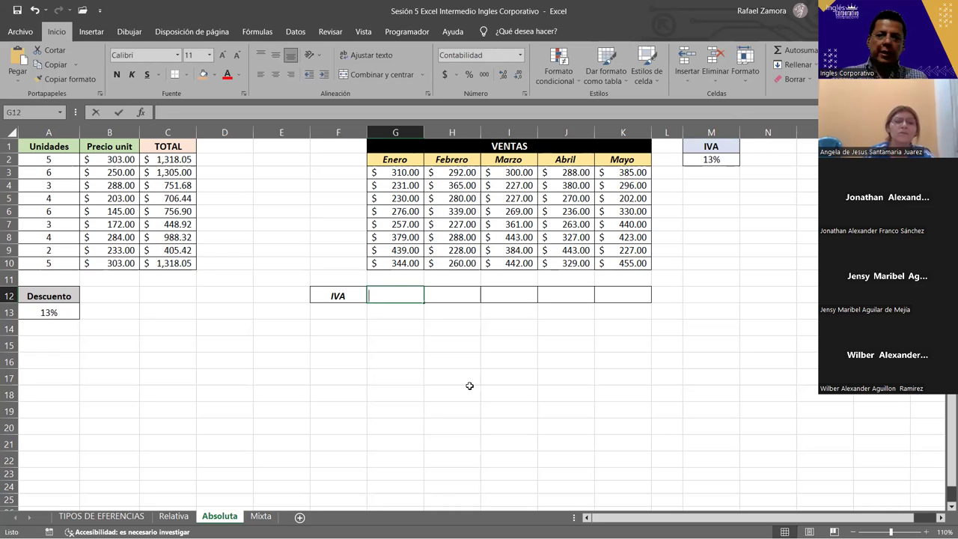
pyautogui.hotkey('alt', '=')
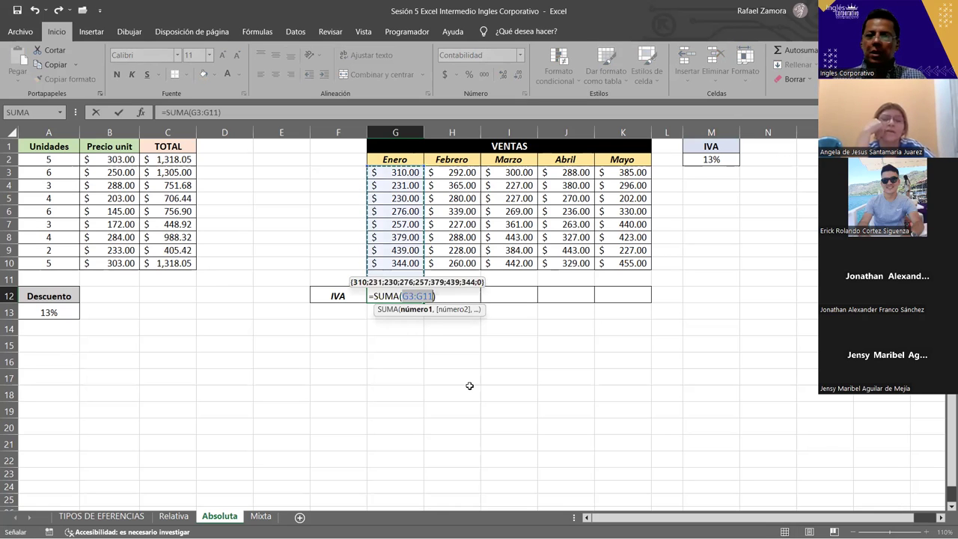
pyautogui.press('Return')
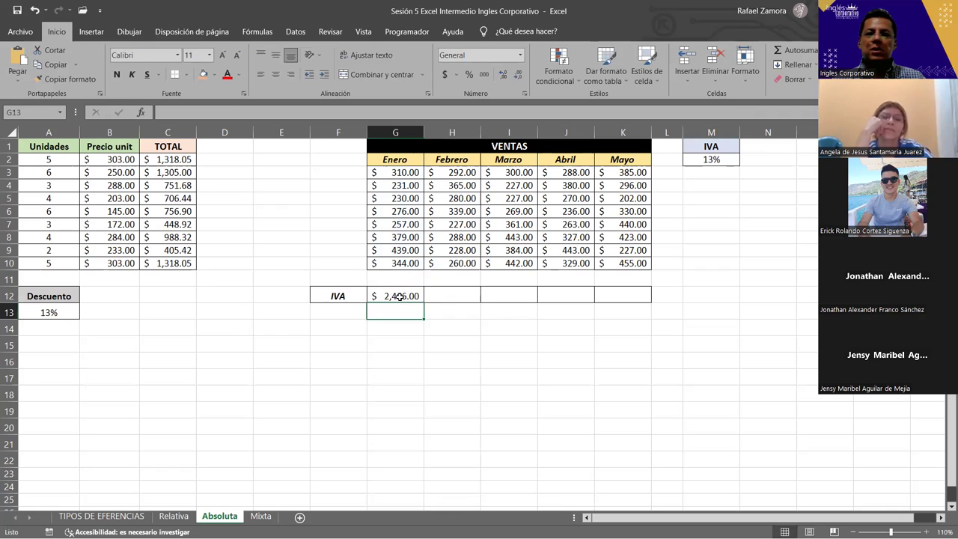
pyautogui.moveTo(408, 172); pyautogui.dragTo(408, 264)
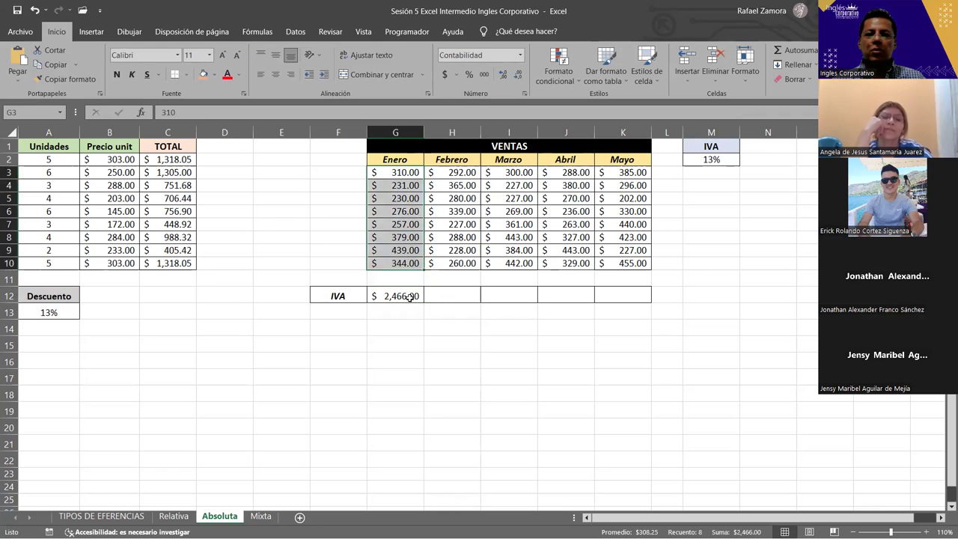
# Step: Open the Enero cell G12's =SUMA(G3:G11) formula for editing
pyautogui.doubleClick(406, 296)
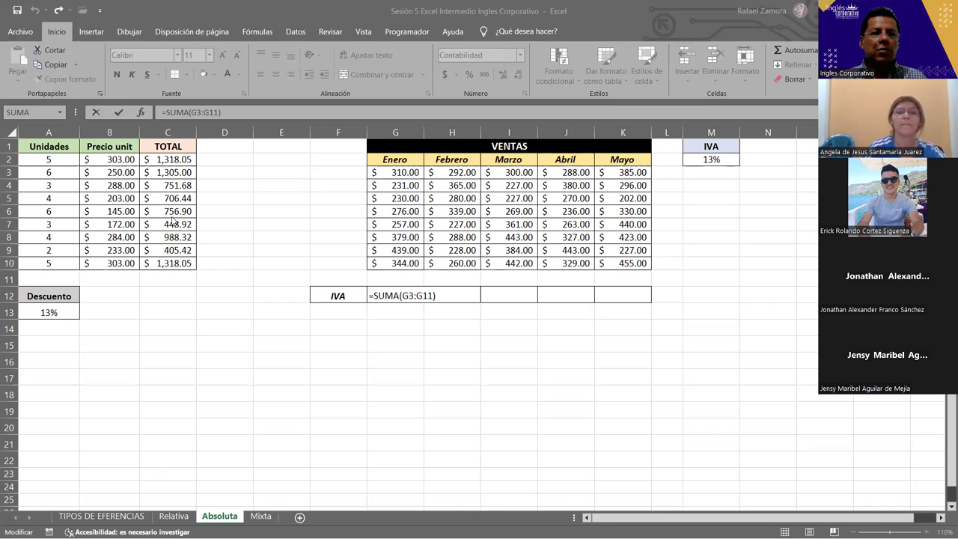
pyautogui.doubleClick(178, 165)
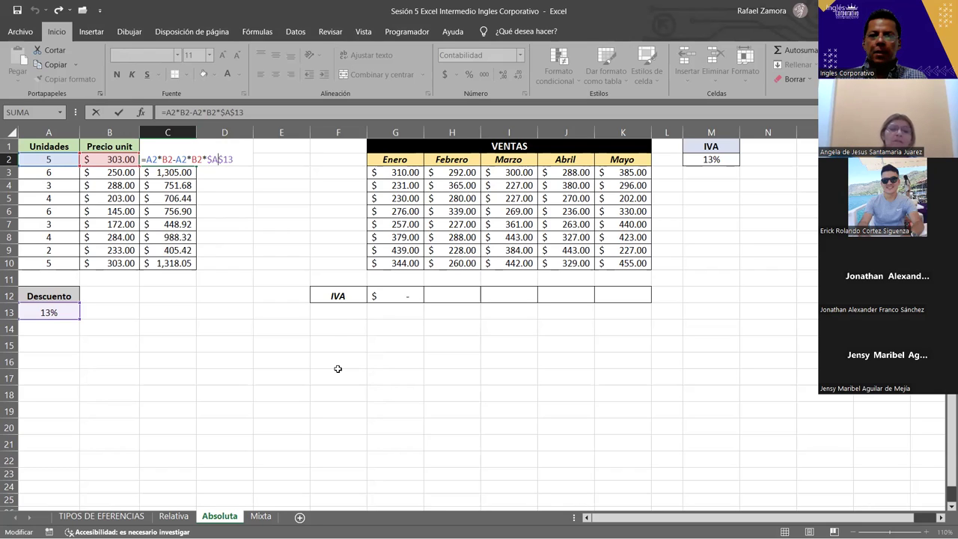
pyautogui.press('Escape')
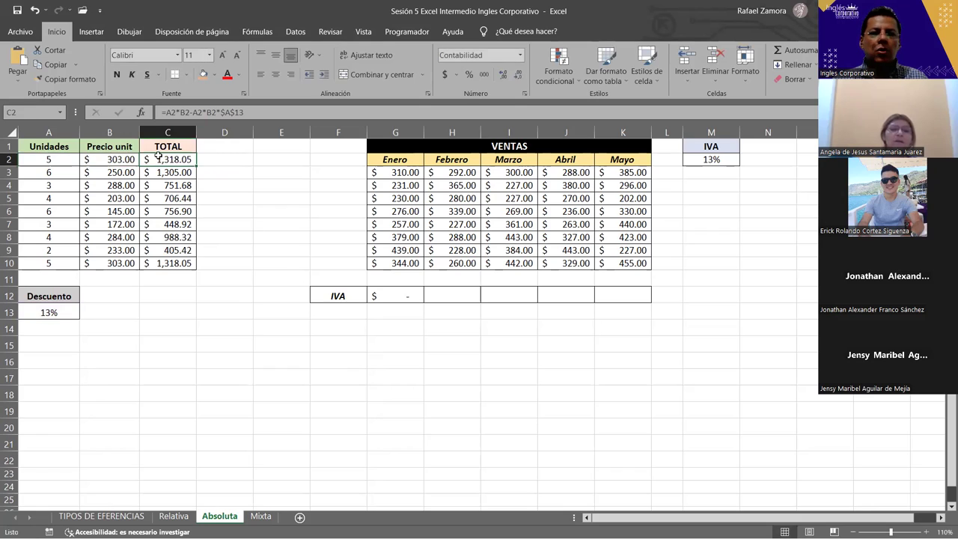
pyautogui.doubleClick(164, 159)
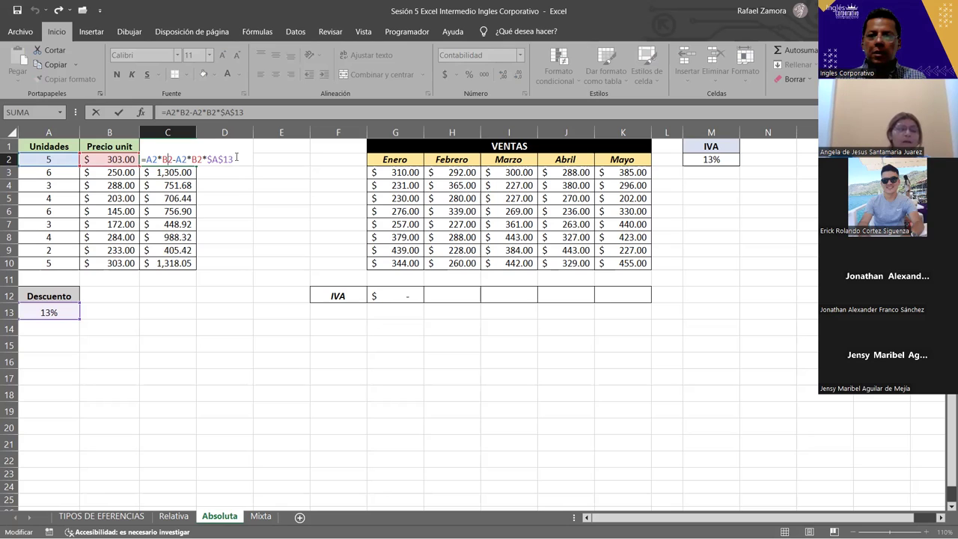
pyautogui.hotkey('ctrl', 'Return')
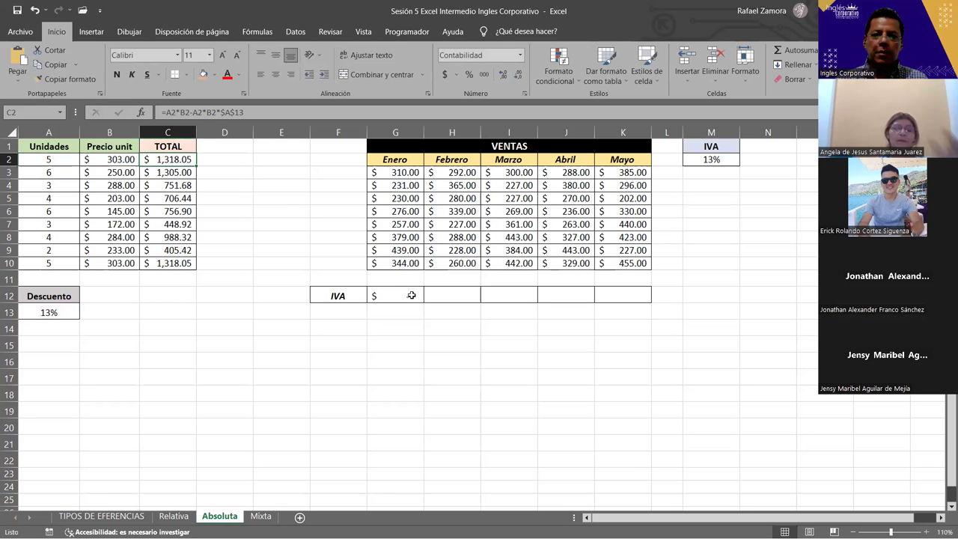
pyautogui.click(411, 296)
pyautogui.hotkey('alt', '=')
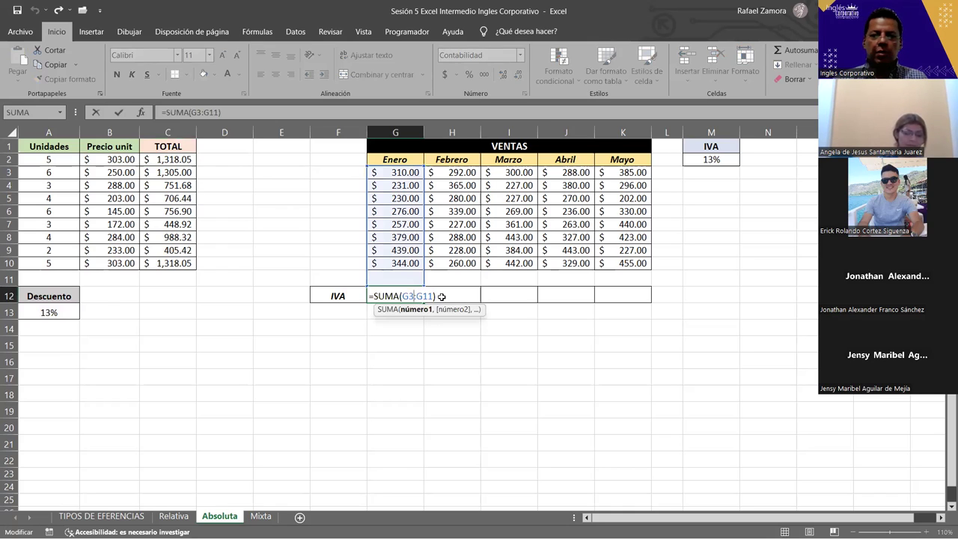
# Step: Make G12 =SUMA(G3:G11)-SUMA(G3:G10)*$M$2 and fill it across the IVA row to K12
pyautogui.press('Return')
pyautogui.click(417, 296)
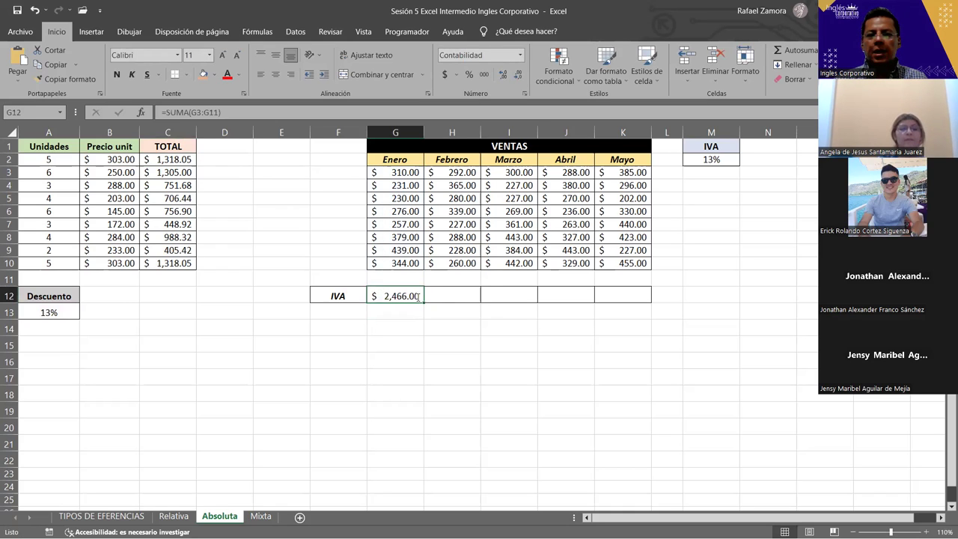
pyautogui.press('F2')
pyautogui.press('Home')
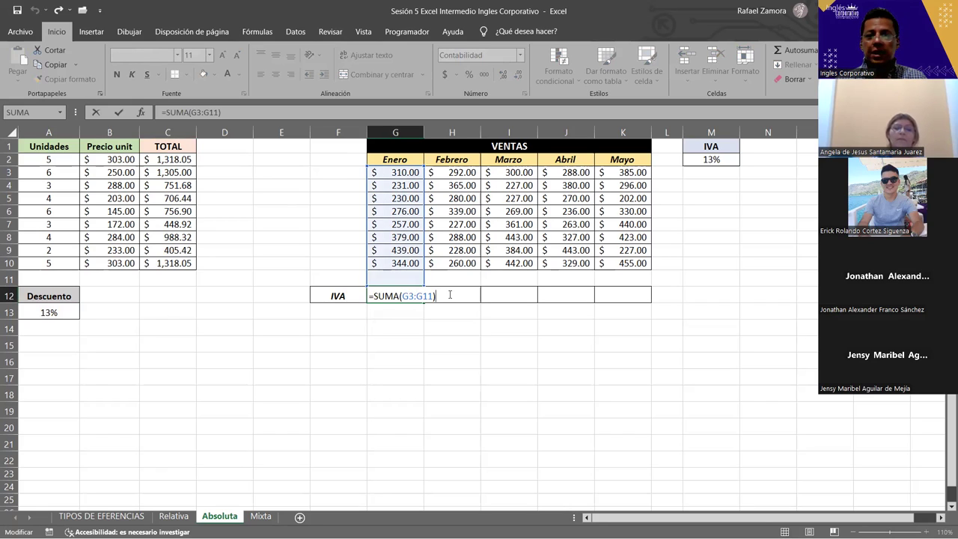
pyautogui.write('-')
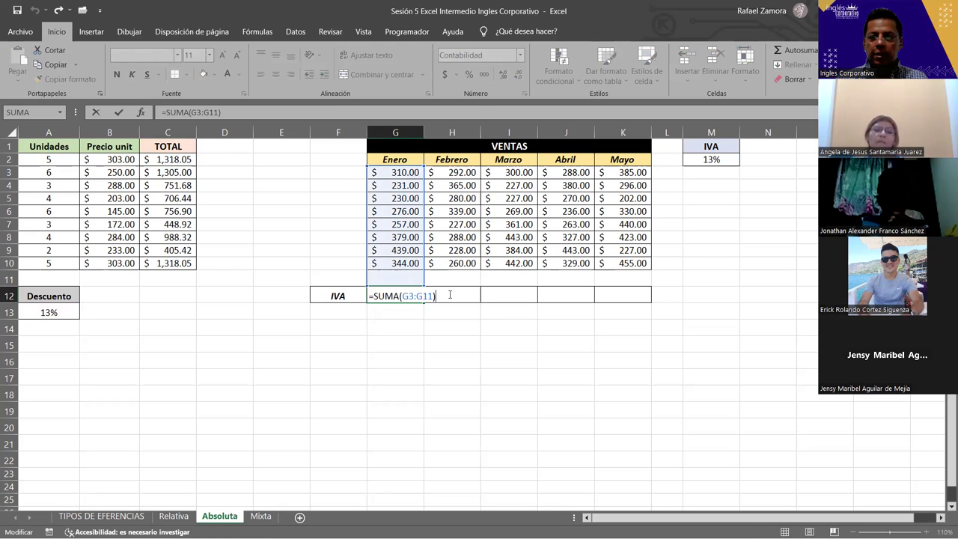
pyautogui.write('s')
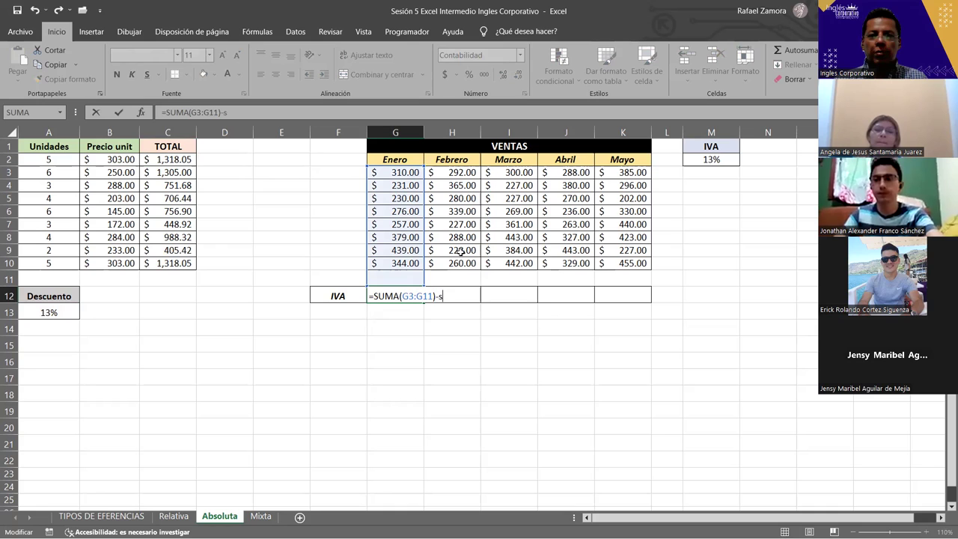
pyautogui.press('Tab')
pyautogui.click(409, 172)
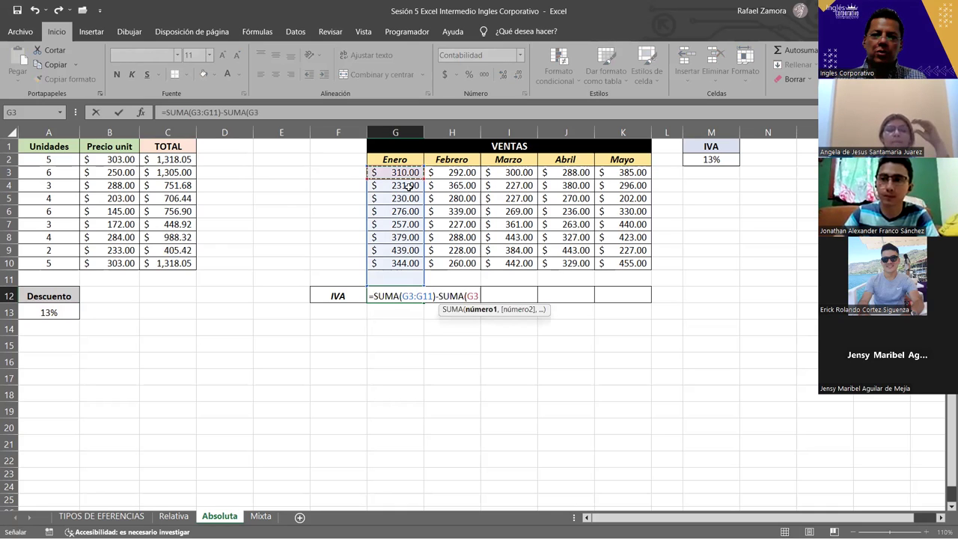
pyautogui.moveTo(409, 172); pyautogui.dragTo(392, 264)
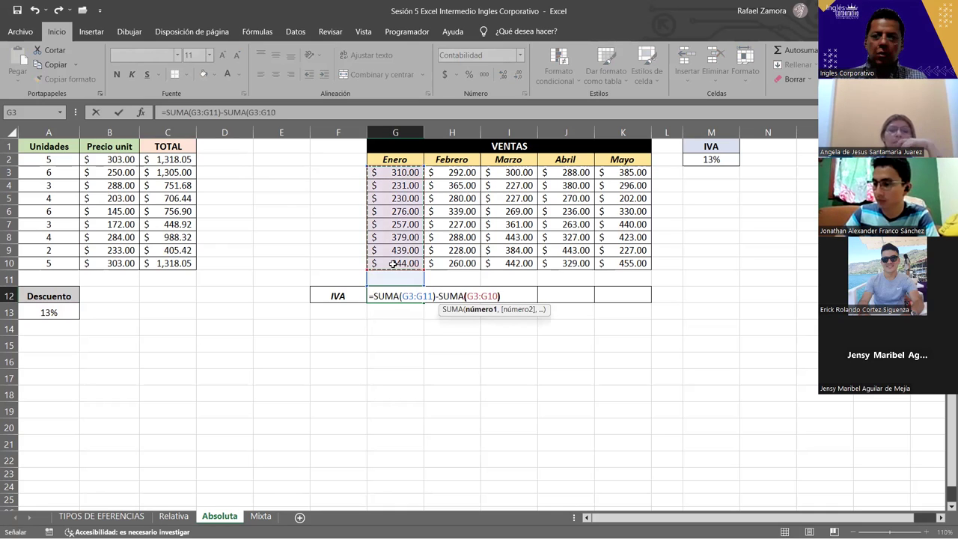
pyautogui.write(')*')
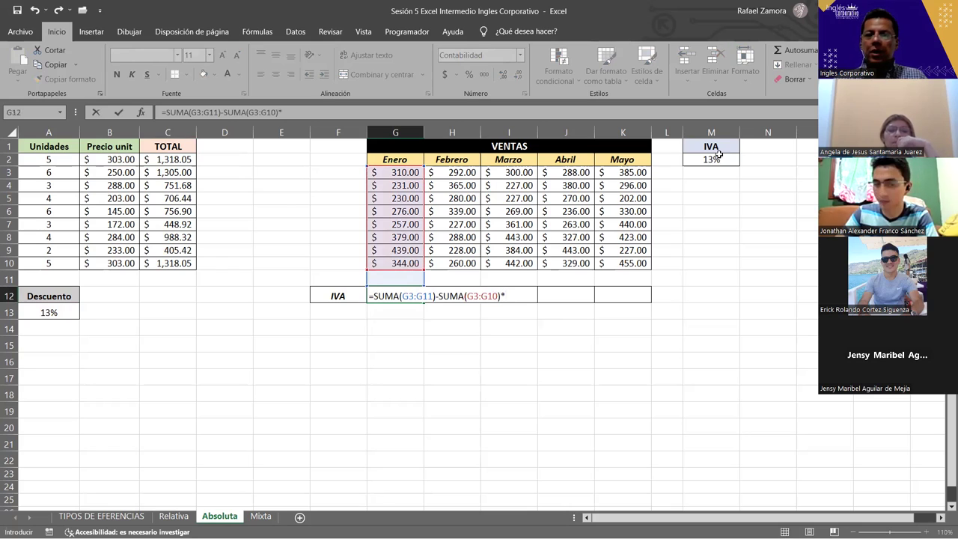
pyautogui.click(711, 160)
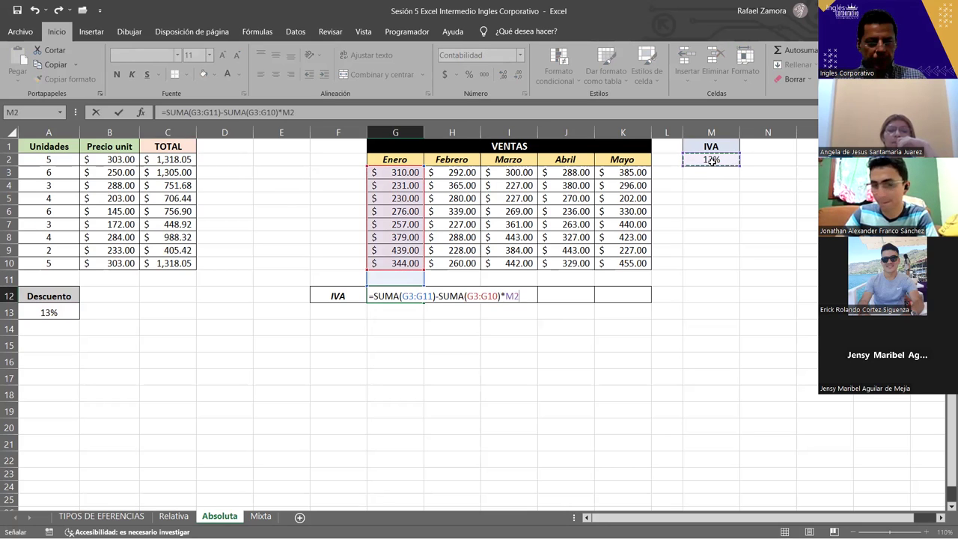
pyautogui.press('Return')
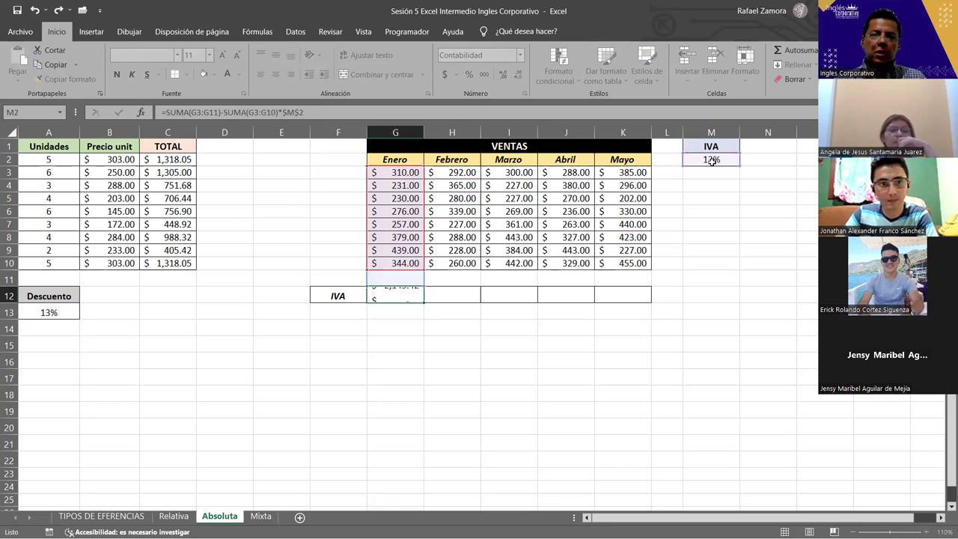
pyautogui.click(408, 296)
pyautogui.moveTo(424, 303); pyautogui.dragTo(631, 299)
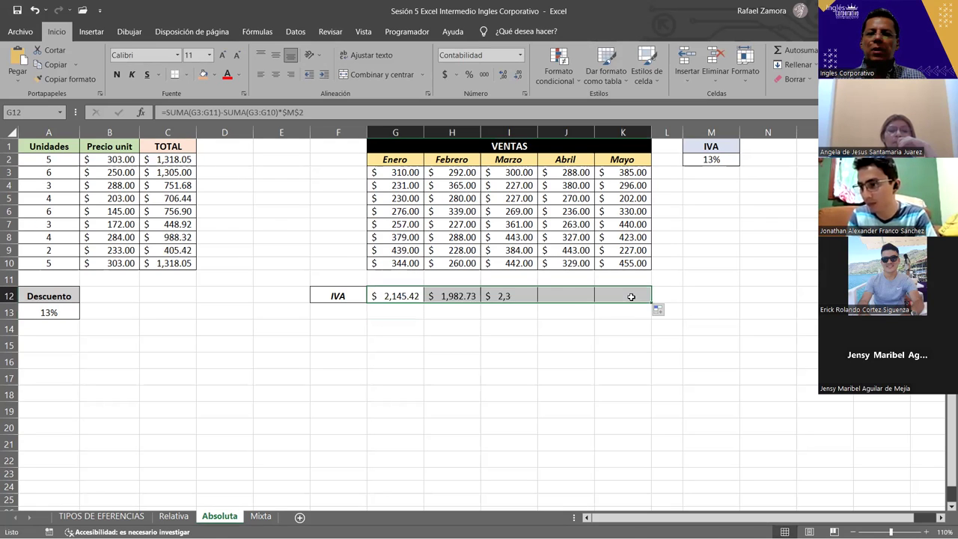
pyautogui.click(460, 297)
pyautogui.doubleClick(460, 297)
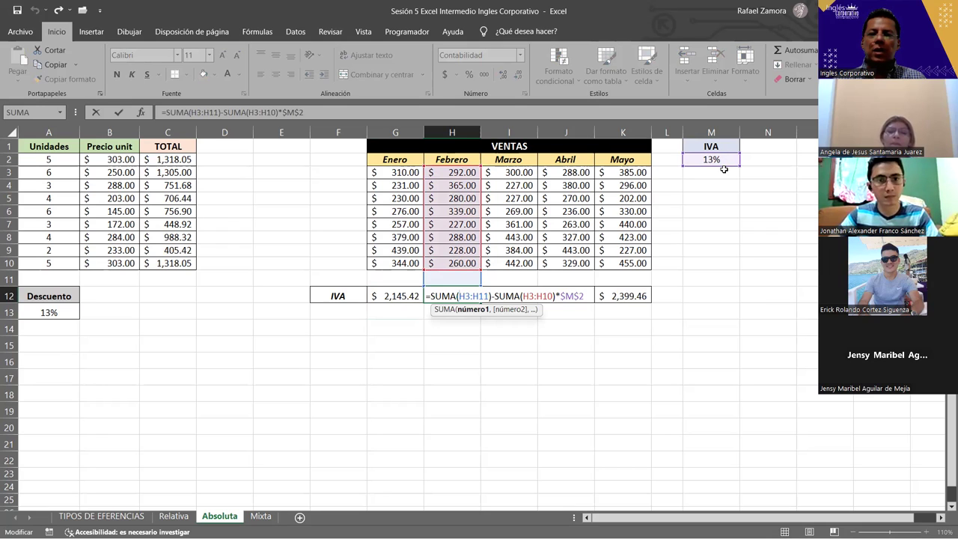
pyautogui.click(509, 297)
pyautogui.press('F2')
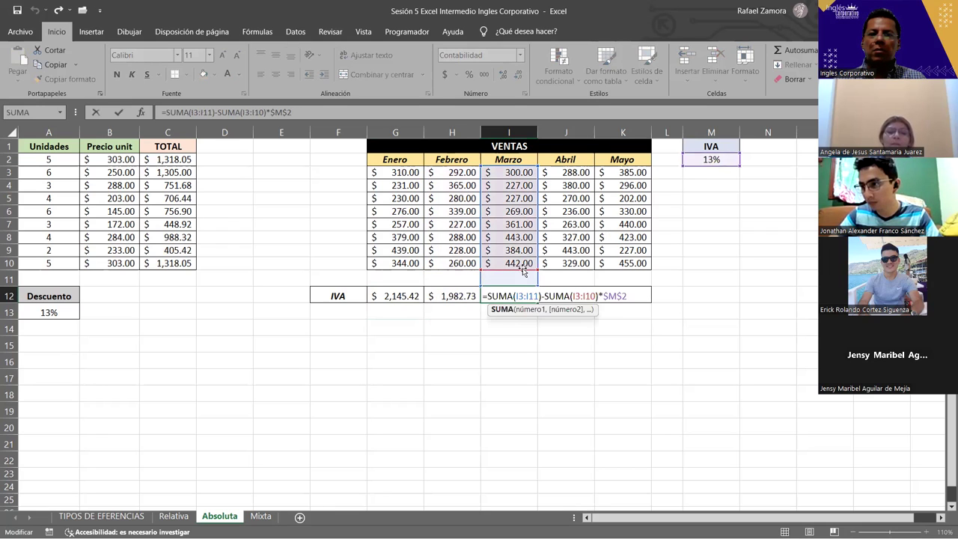
pyautogui.hotkey('ctrl', 'Return')
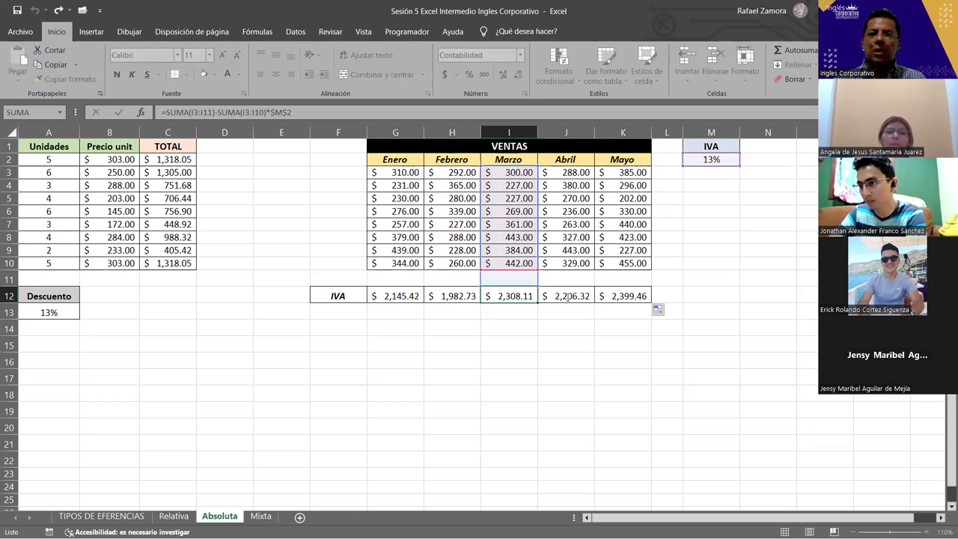
pyautogui.doubleClick(567, 297)
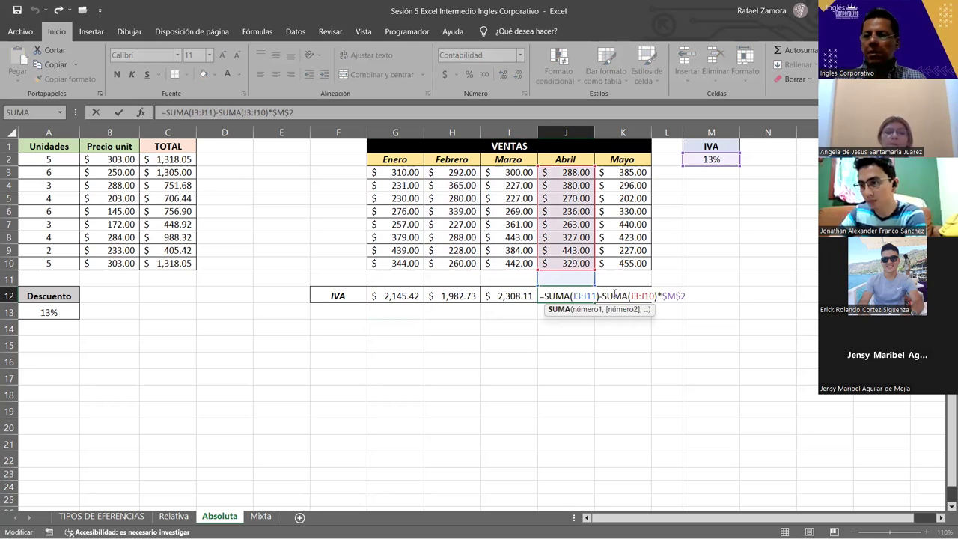
pyautogui.press('Escape')
pyautogui.doubleClick(613, 295)
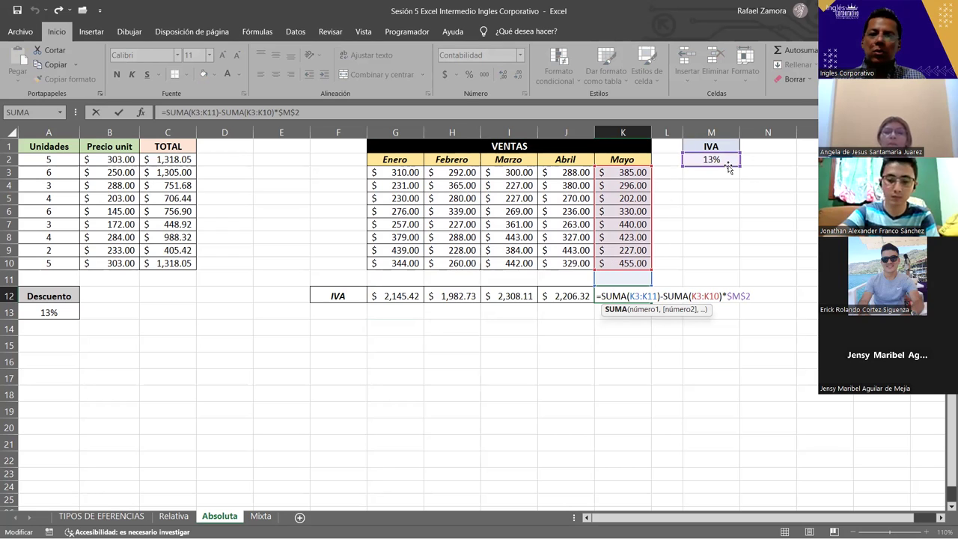
pyautogui.doubleClick(394, 297)
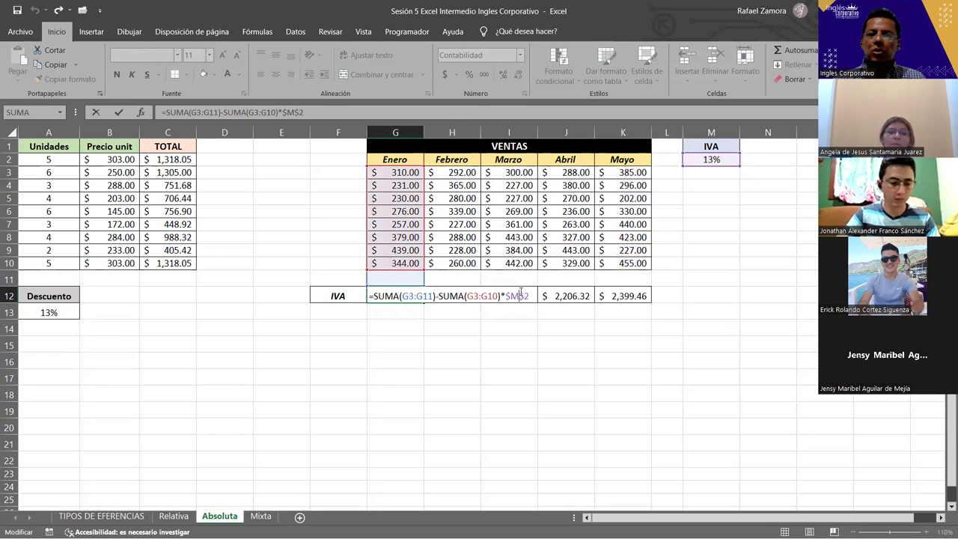
pyautogui.doubleClick(493, 297)
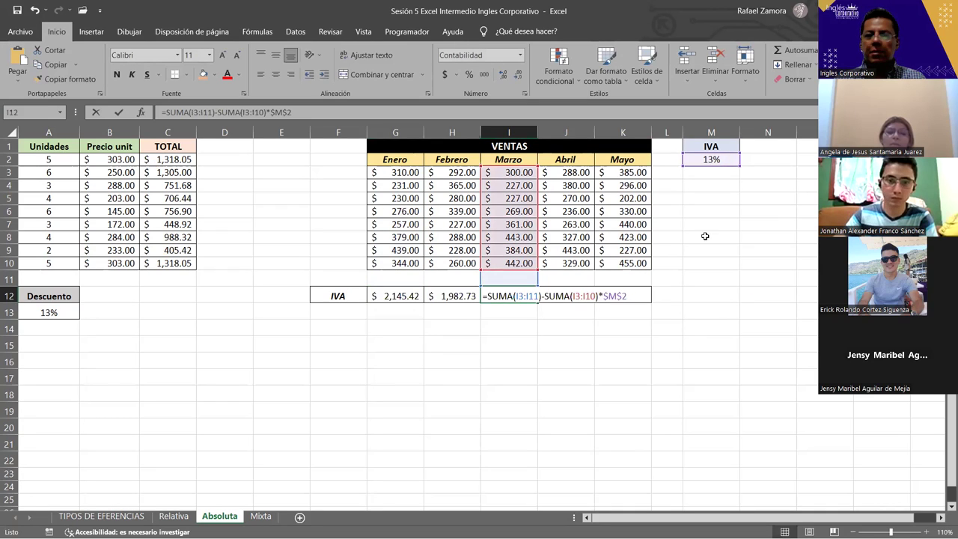
pyautogui.click(678, 409)
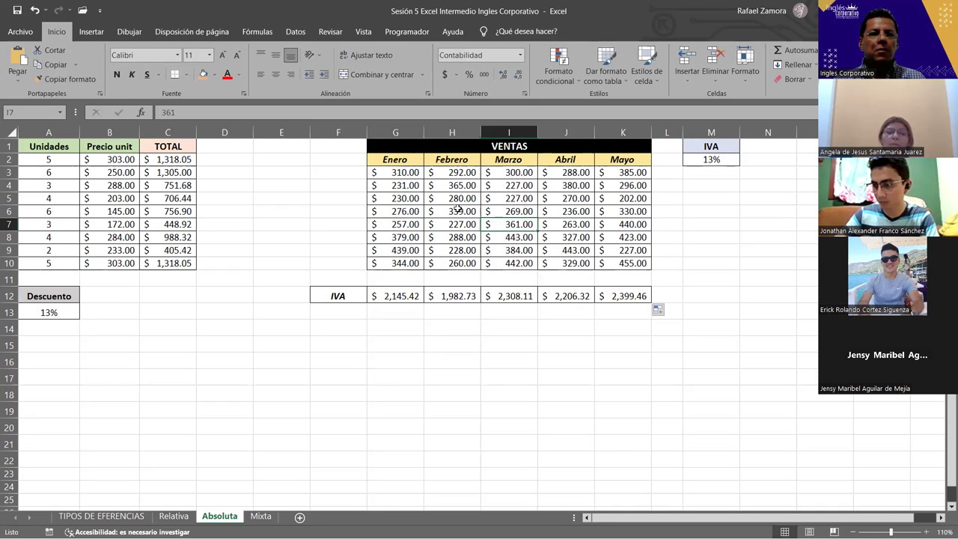
pyautogui.click(599, 196)
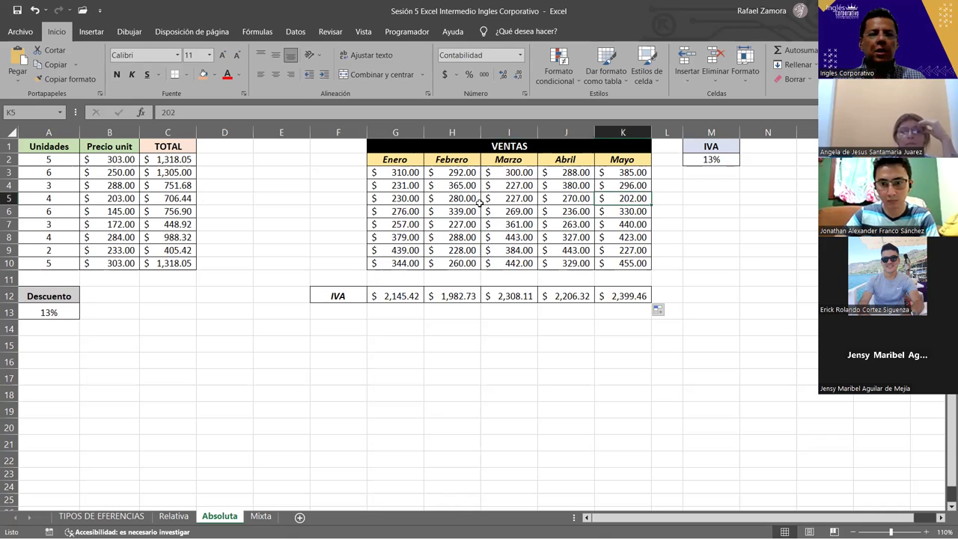
pyautogui.click(413, 391)
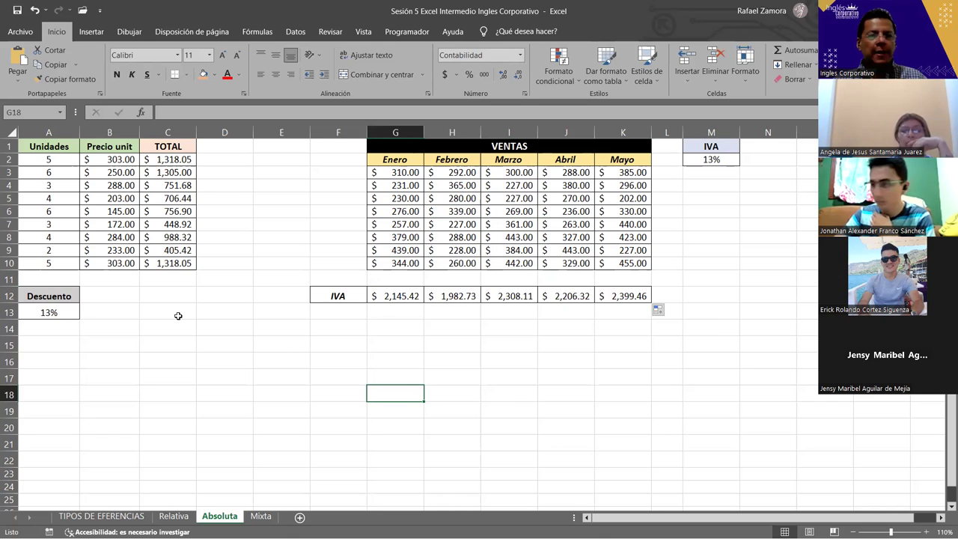
# Step: Set the Descuento rate in A13 to 7%, then reopen G12's IVA formula to review it
pyautogui.click(63, 312)
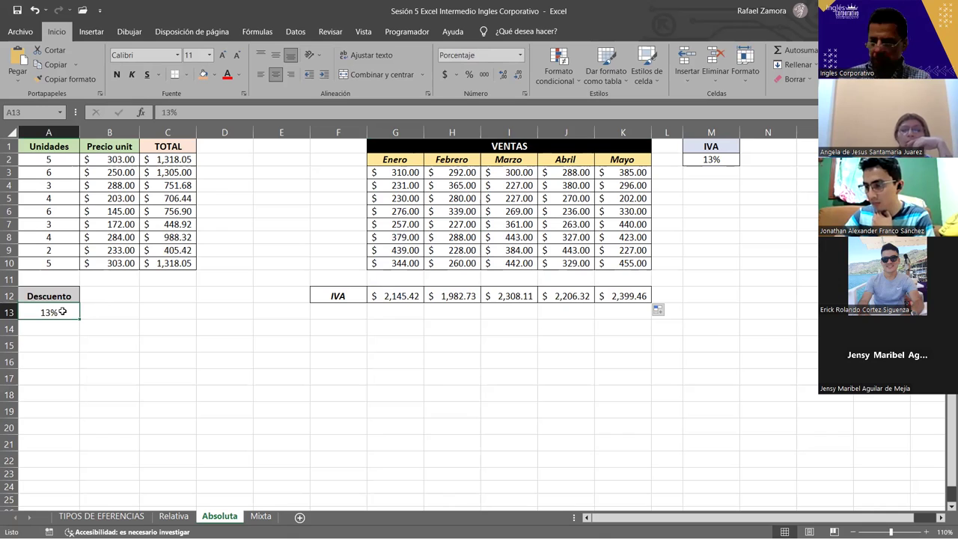
pyautogui.write('7')
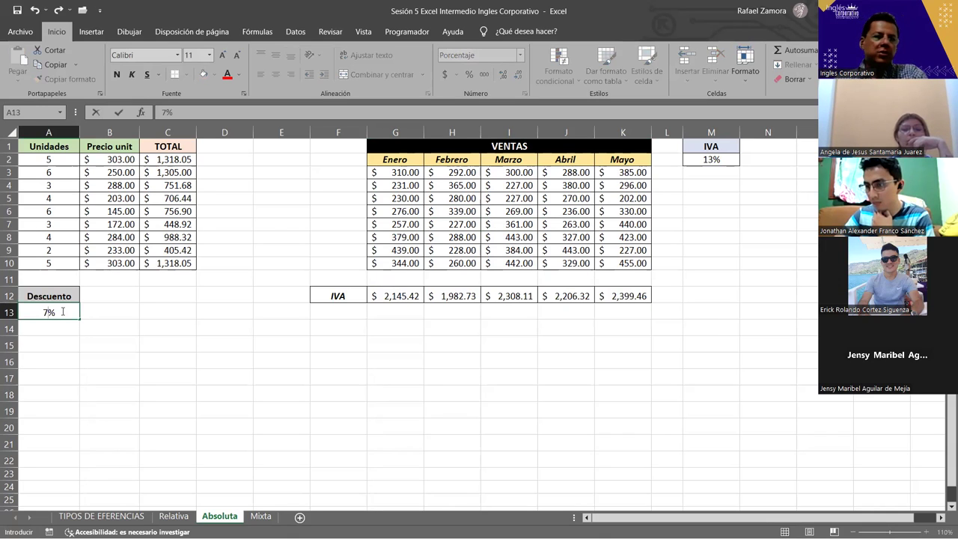
pyautogui.press('Return')
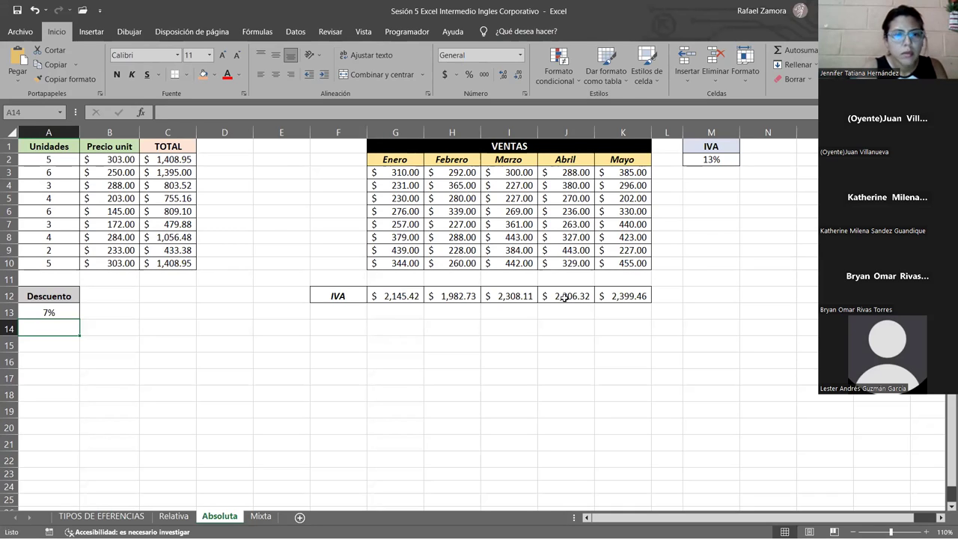
pyautogui.doubleClick(395, 296)
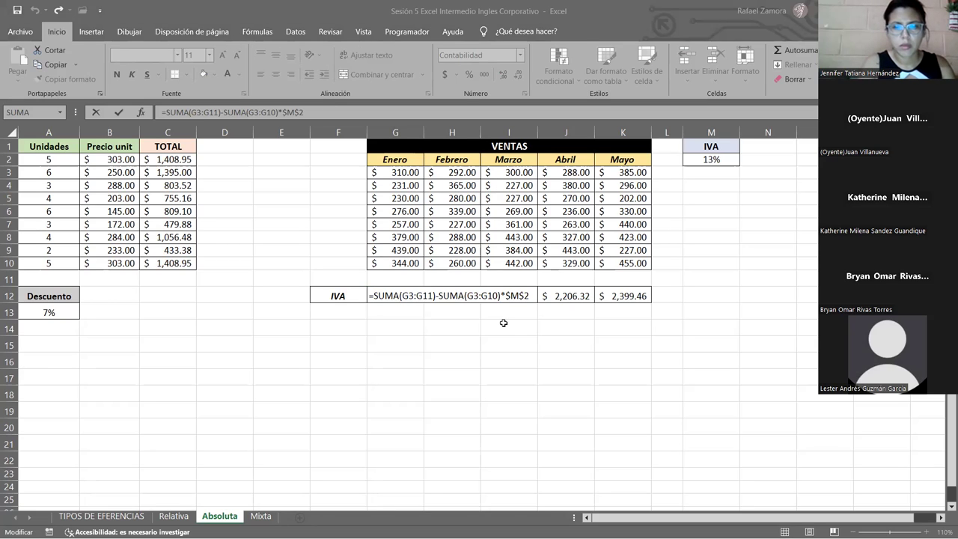
pyautogui.hotkey('ctrl', 'Return')
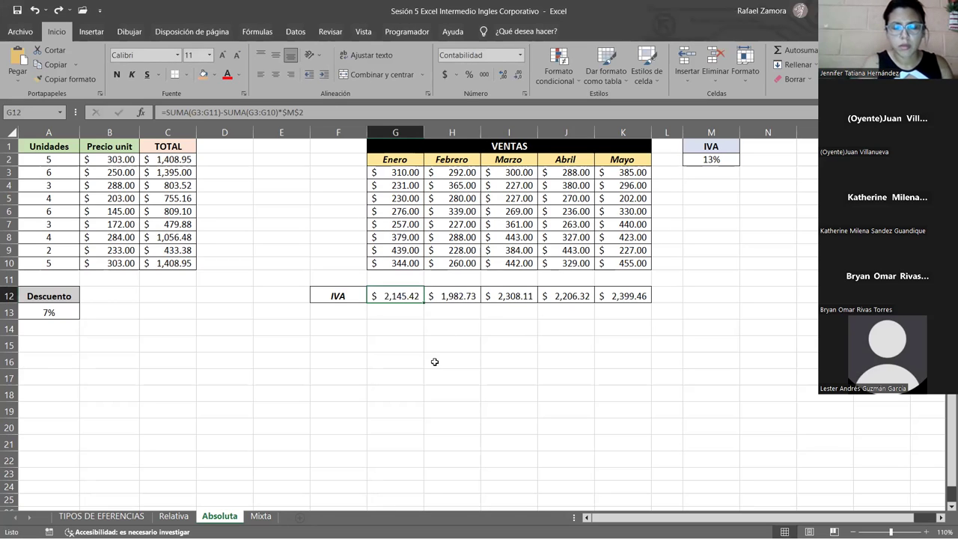
pyautogui.click(463, 362)
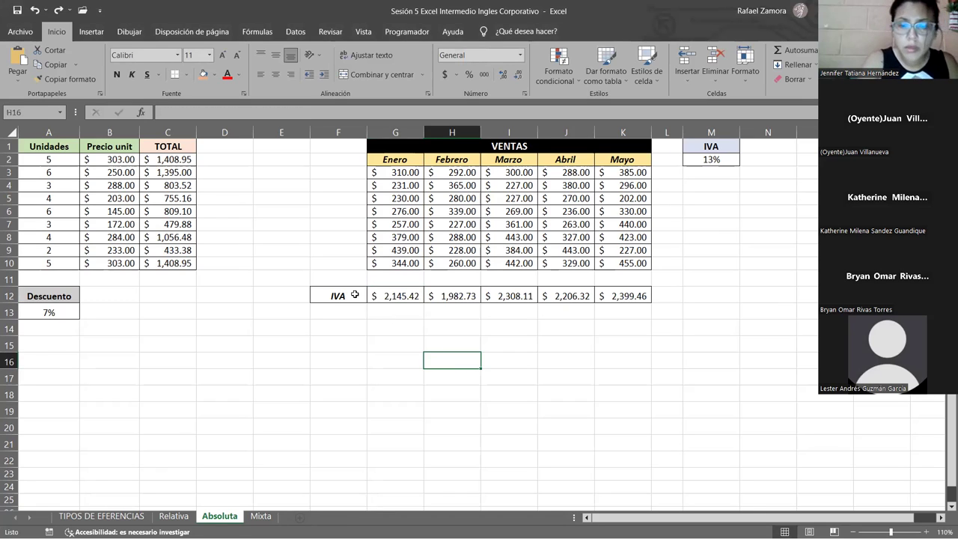
pyautogui.click(397, 296)
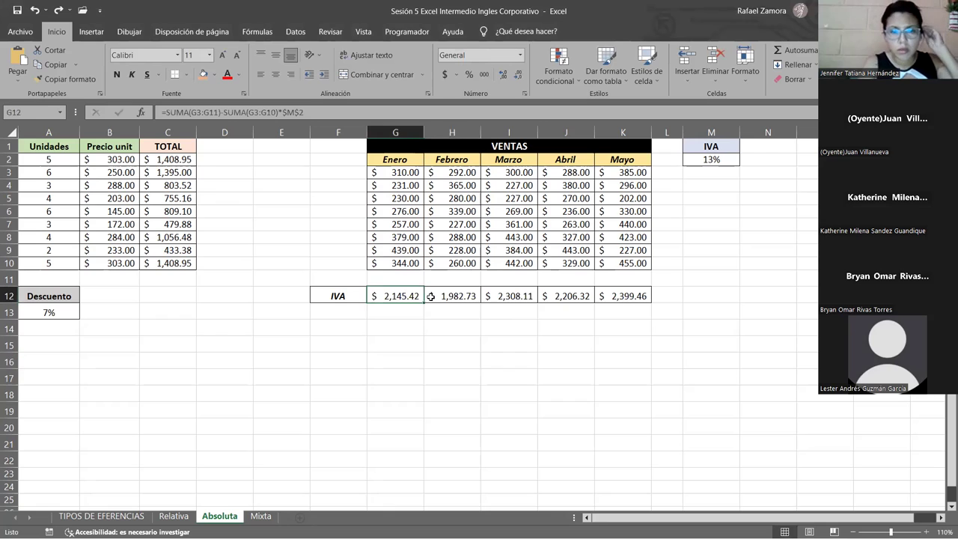
pyautogui.moveTo(424, 302); pyautogui.dragTo(632, 297)
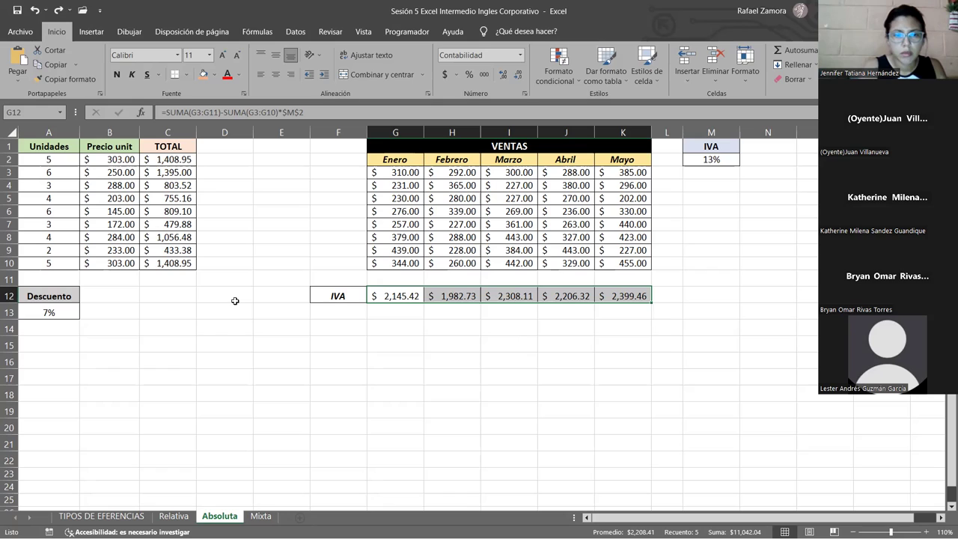
pyautogui.click(170, 370)
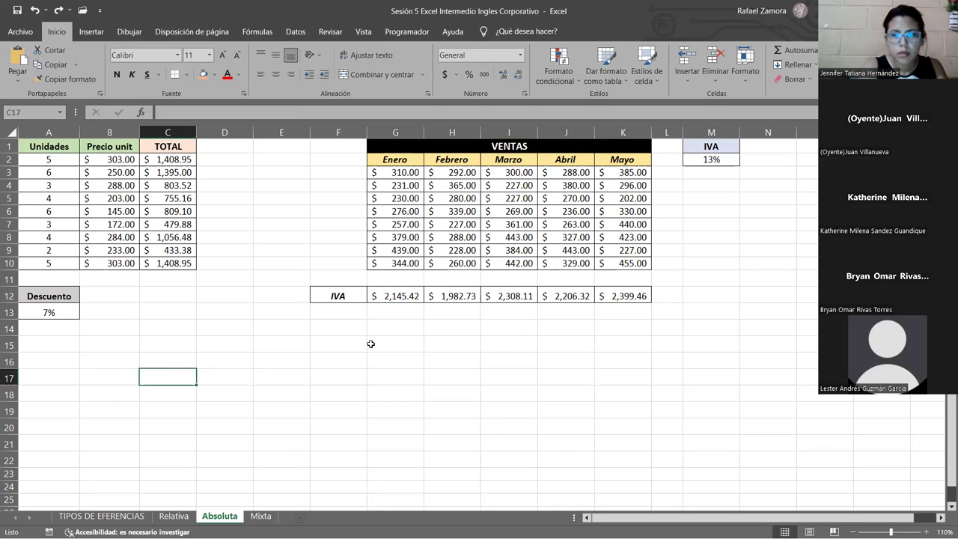
pyautogui.click(500, 412)
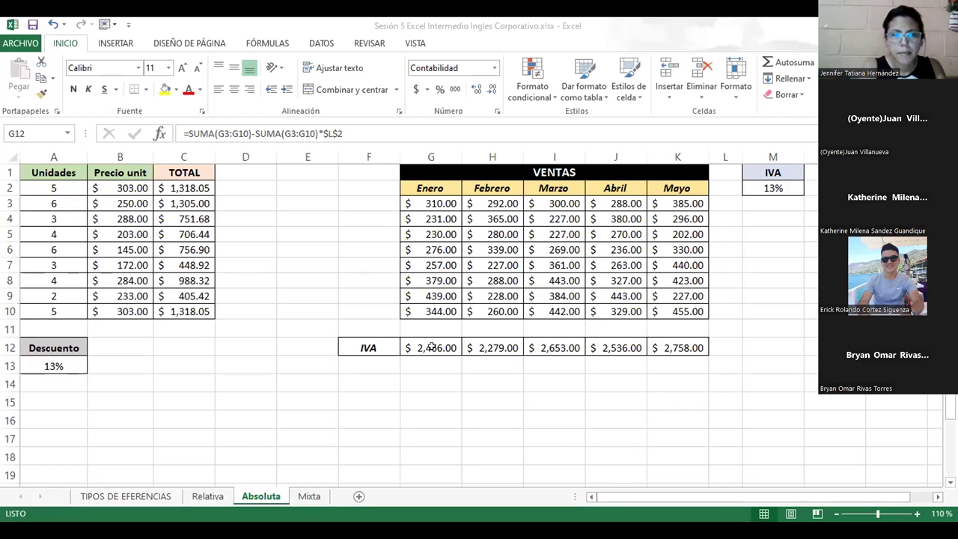
pyautogui.click(431, 346)
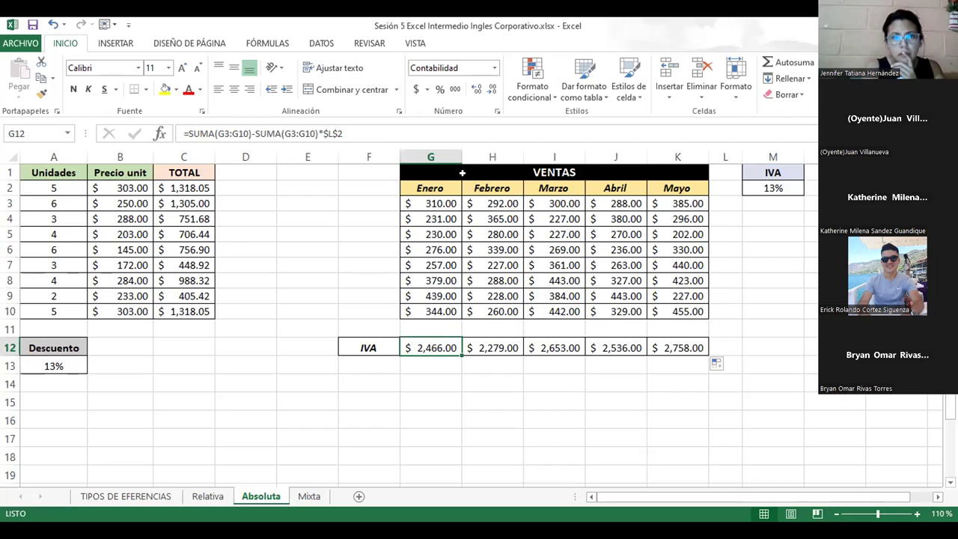
pyautogui.click(421, 348)
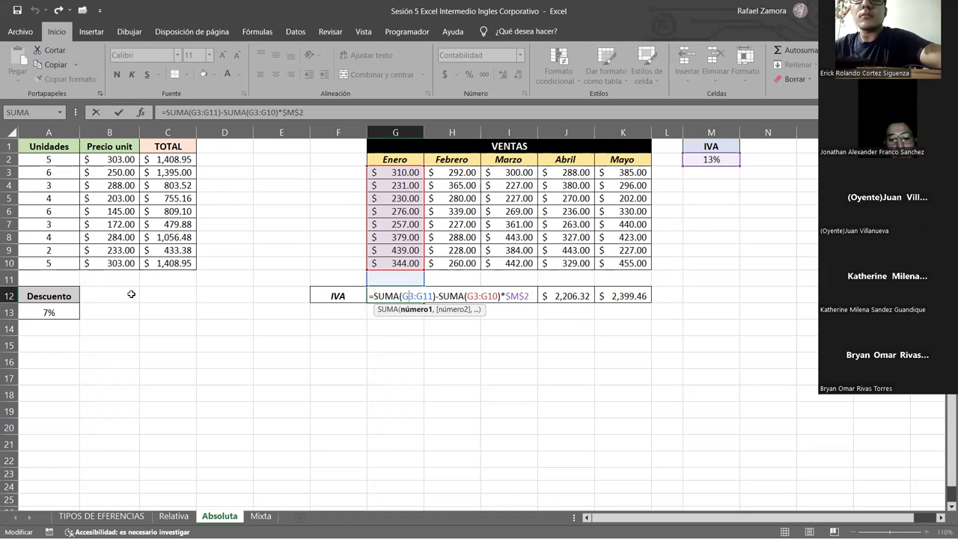
# Step: Check the Descuento rate and the C4 TOTAL formula, then open G12's IVA formula for review
pyautogui.doubleClick(60, 308)
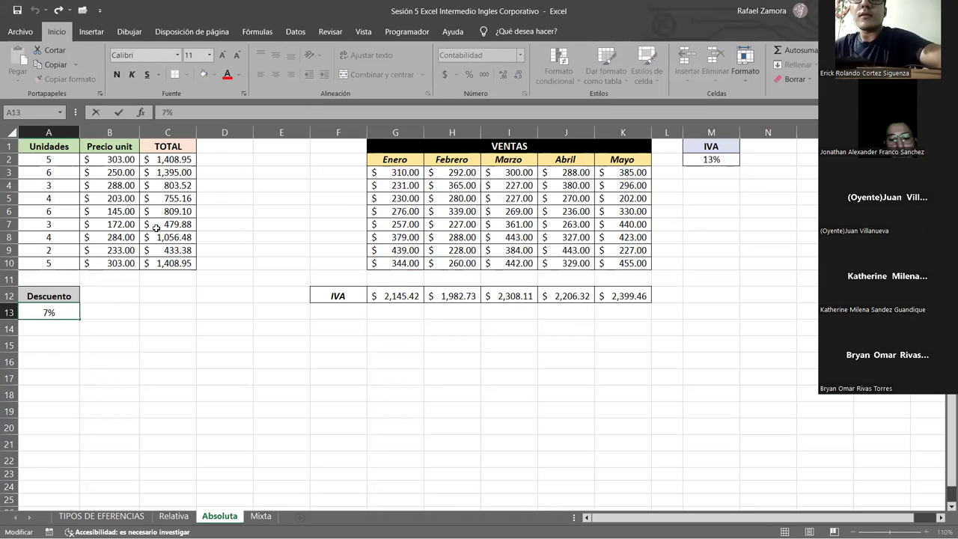
pyautogui.click(150, 262)
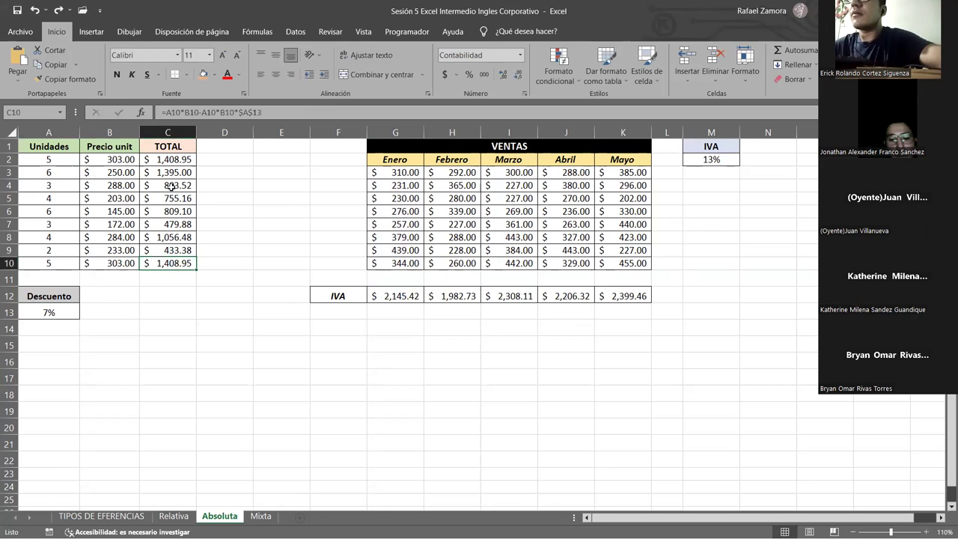
pyautogui.click(171, 186)
pyautogui.doubleClick(170, 186)
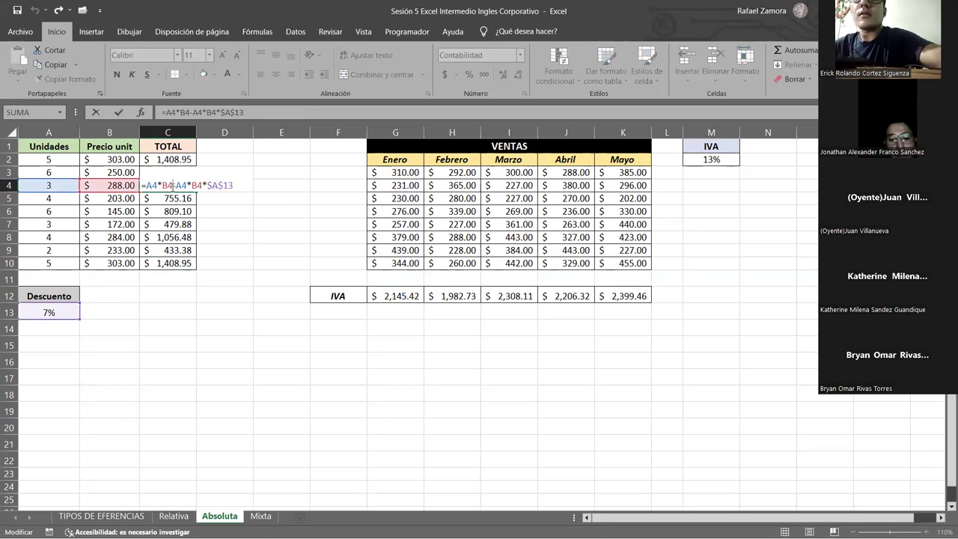
pyautogui.press('Escape')
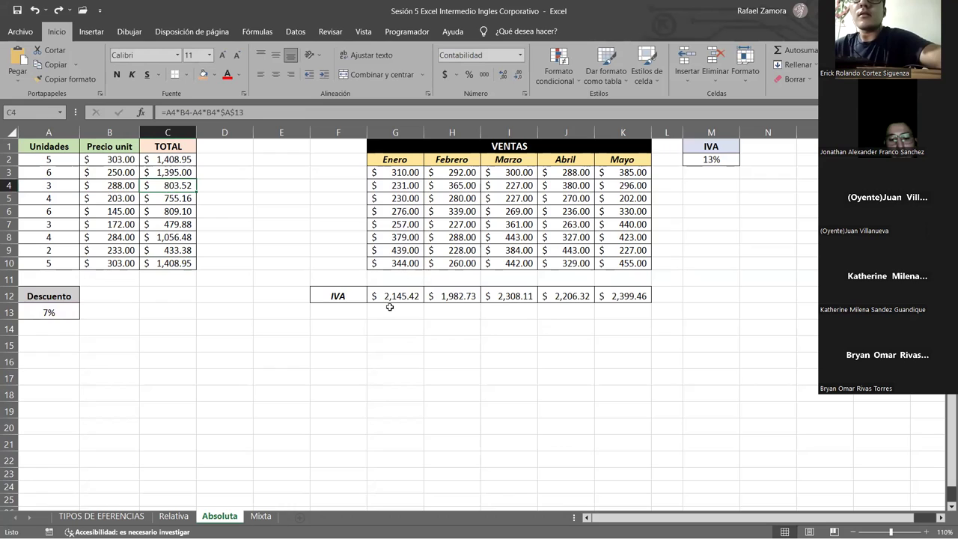
pyautogui.click(404, 297)
pyautogui.doubleClick(405, 297)
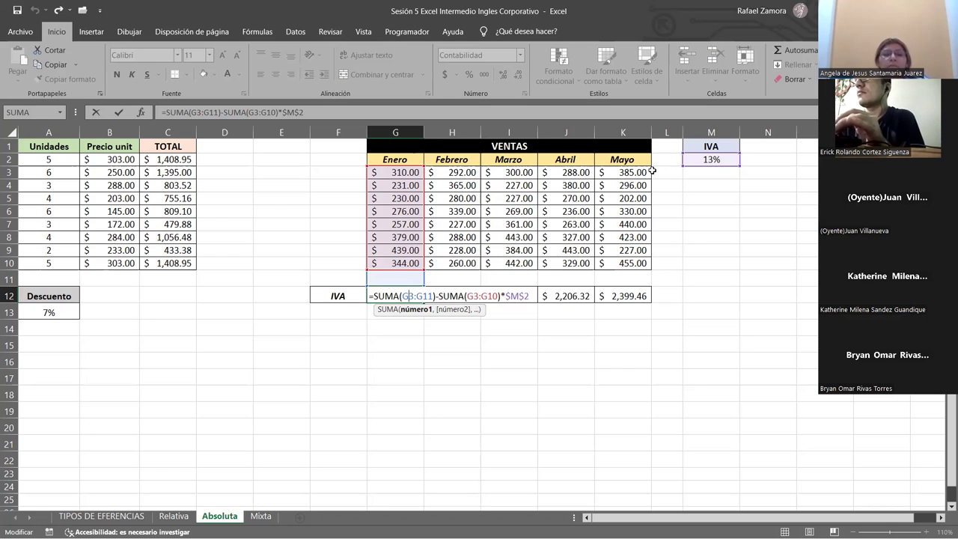
# Step: Swap the minus for a plus in G12's IVA formula and fill it to K12 ($2,786.58 to $3,116.54)
pyautogui.click(437, 296)
pyautogui.press('BackSpace')
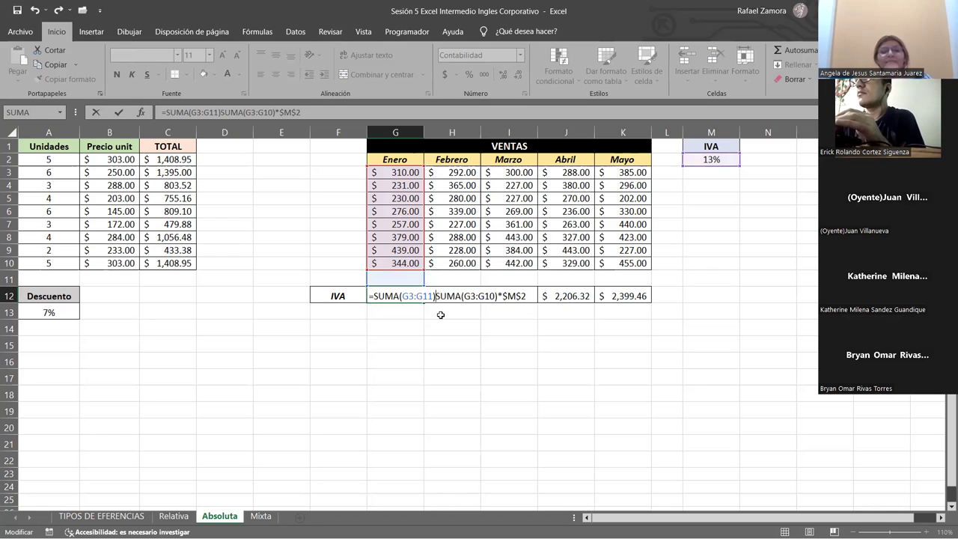
pyautogui.write('+')
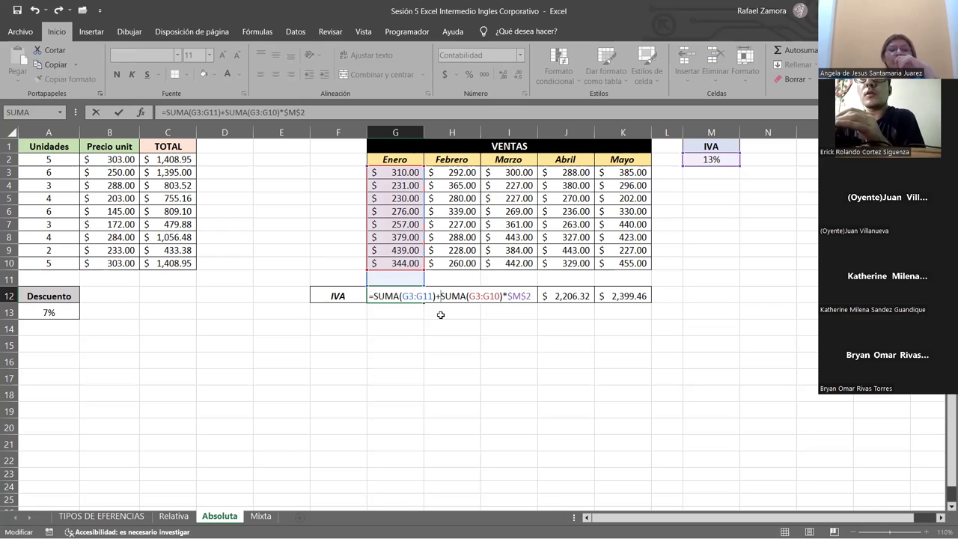
pyautogui.hotkey('ctrl', 'Return')
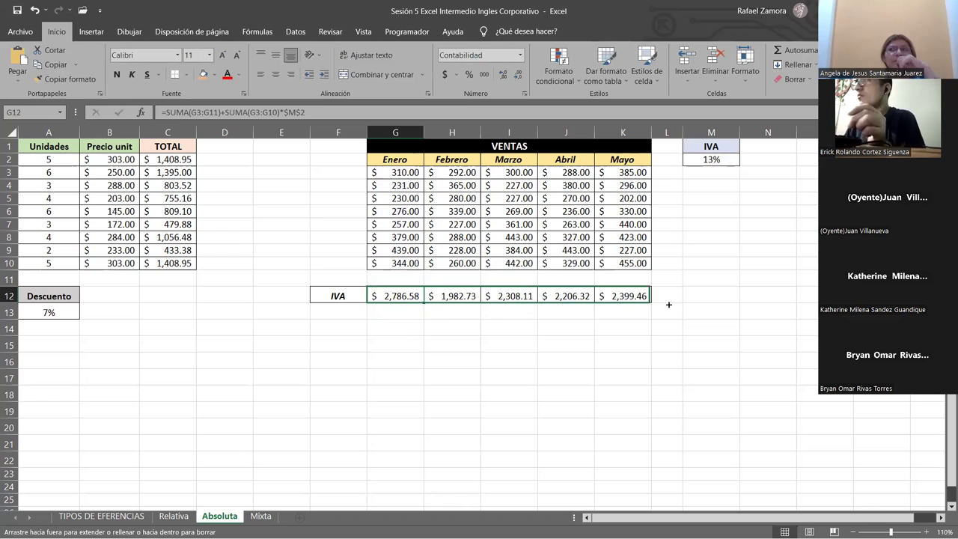
pyautogui.moveTo(425, 303); pyautogui.dragTo(625, 296)
pyautogui.click(598, 404)
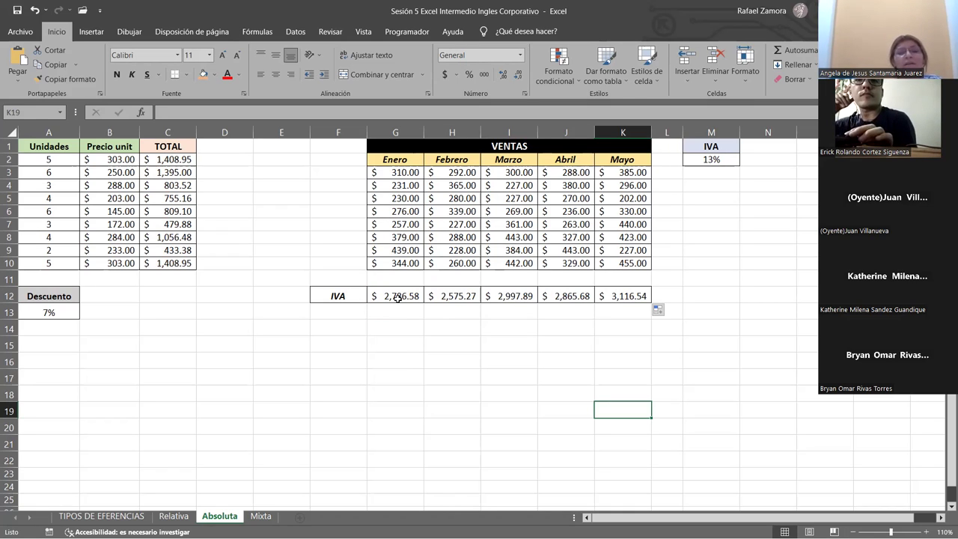
pyautogui.click(397, 297)
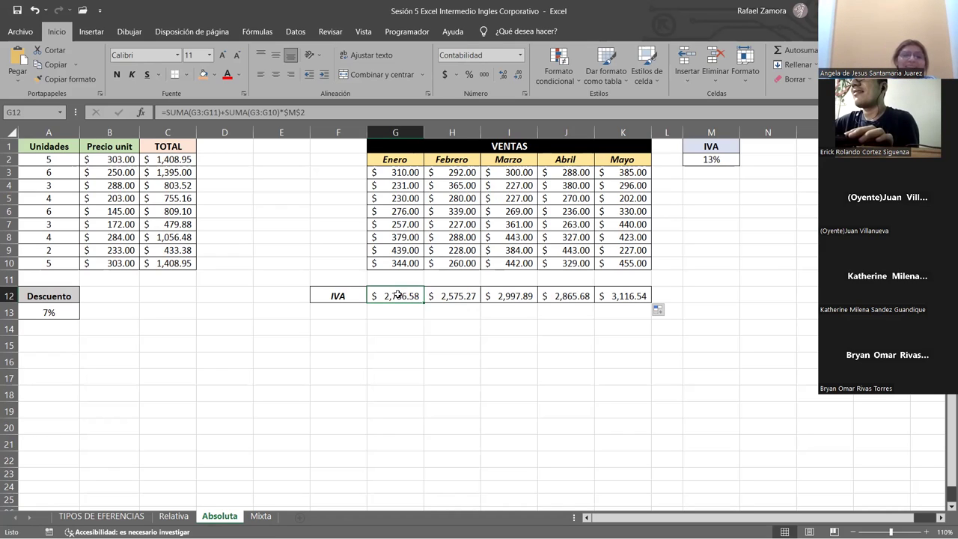
pyautogui.click(441, 293)
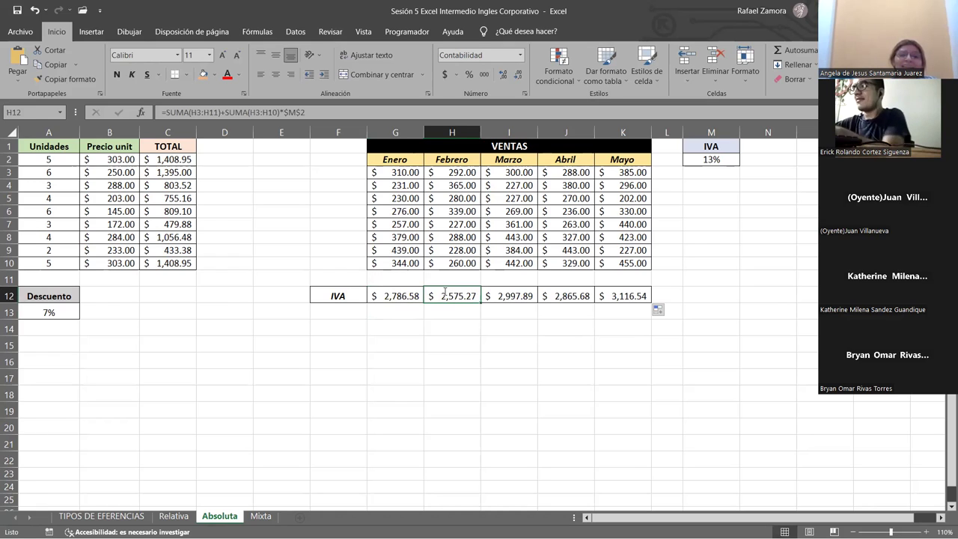
pyautogui.press('F2')
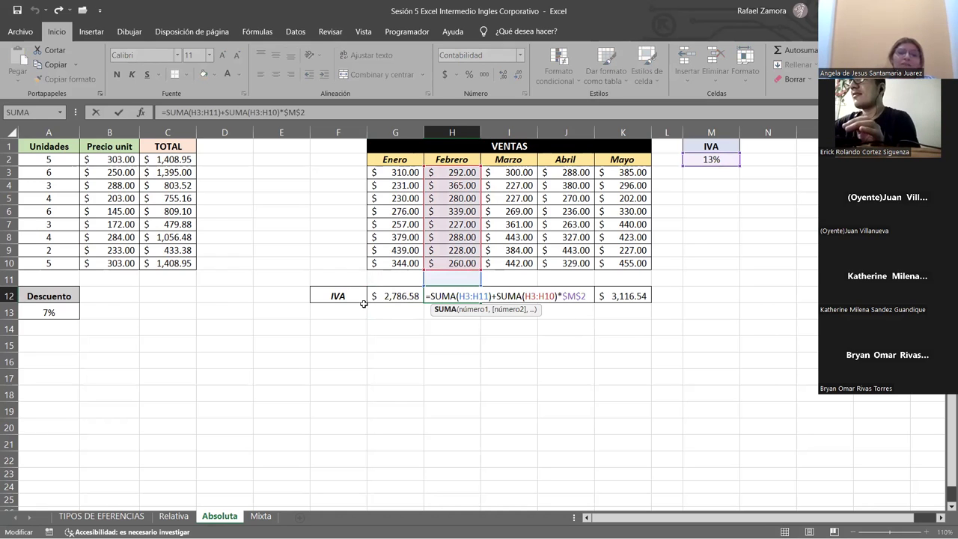
pyautogui.click(66, 308)
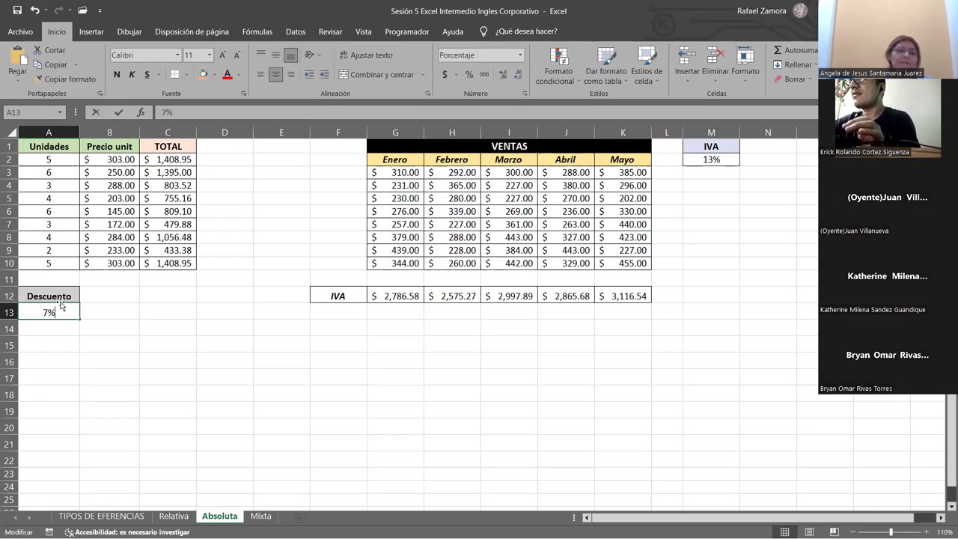
pyautogui.doubleClick(177, 162)
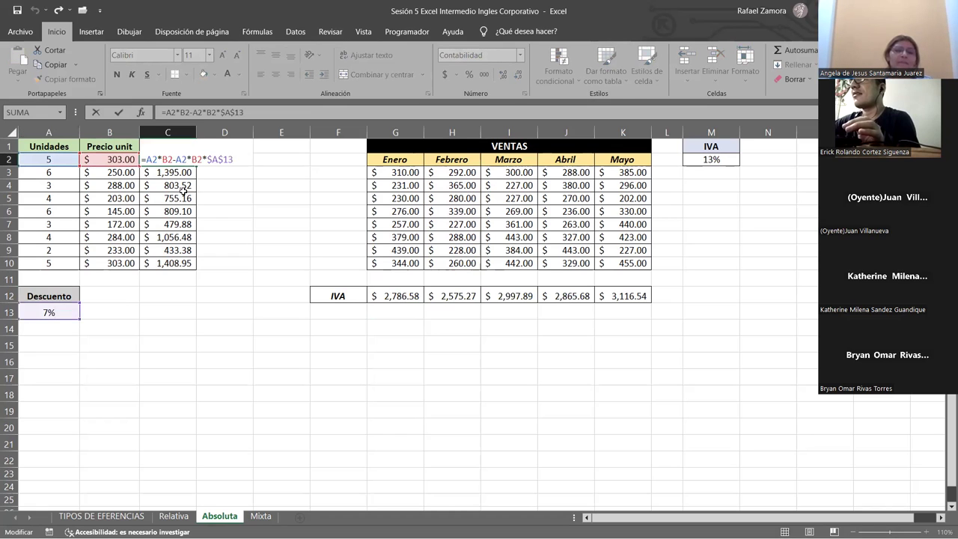
pyautogui.press('Escape')
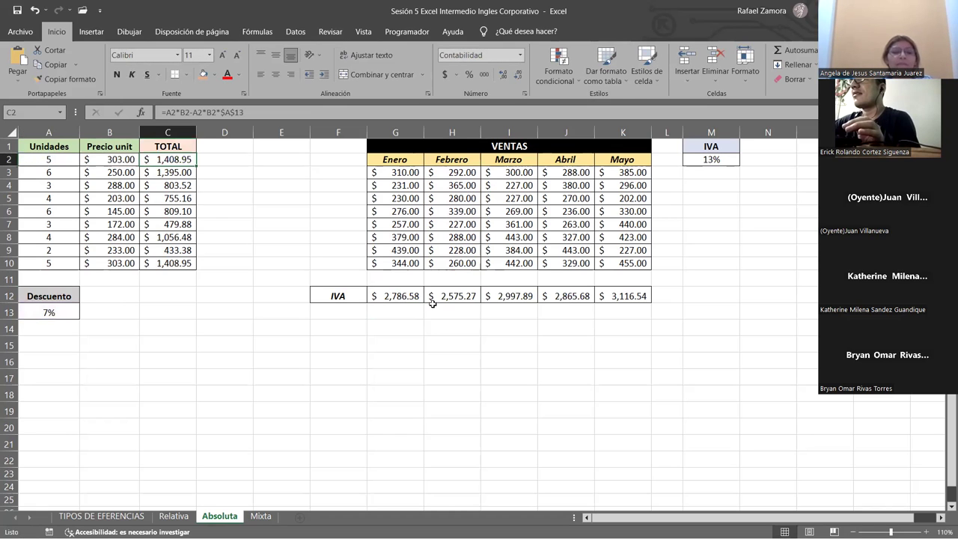
pyautogui.click(404, 296)
pyautogui.doubleClick(406, 296)
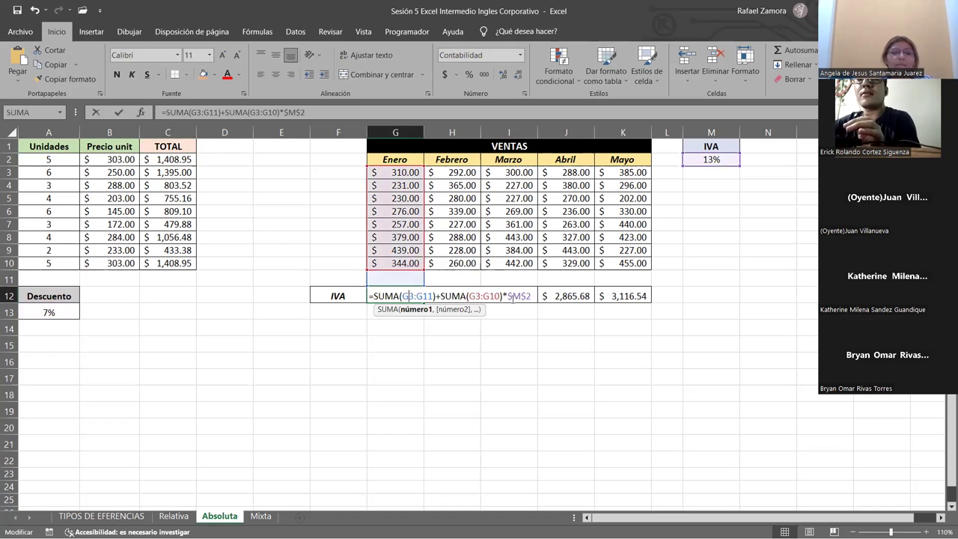
pyautogui.moveTo(398, 296); pyautogui.dragTo(621, 306)
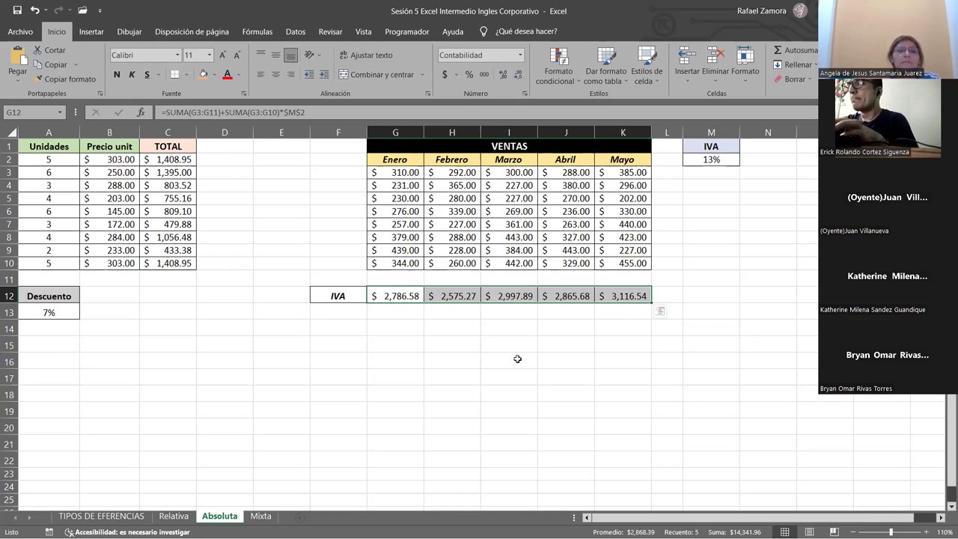
# Step: Shrink G12's first sum range from G3:G11 to G3:G10 and fill the formula across to K12
pyautogui.click(450, 385)
pyautogui.click(406, 297)
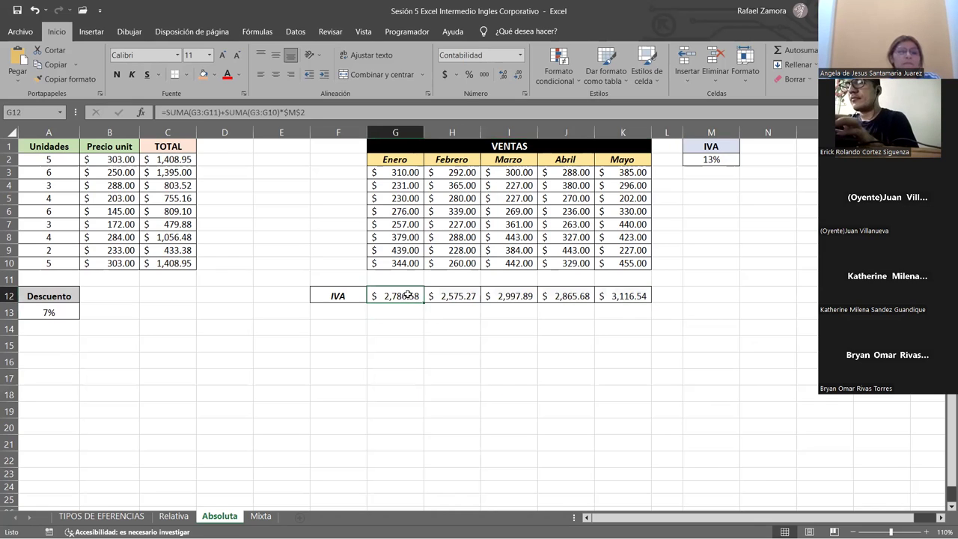
pyautogui.doubleClick(406, 297)
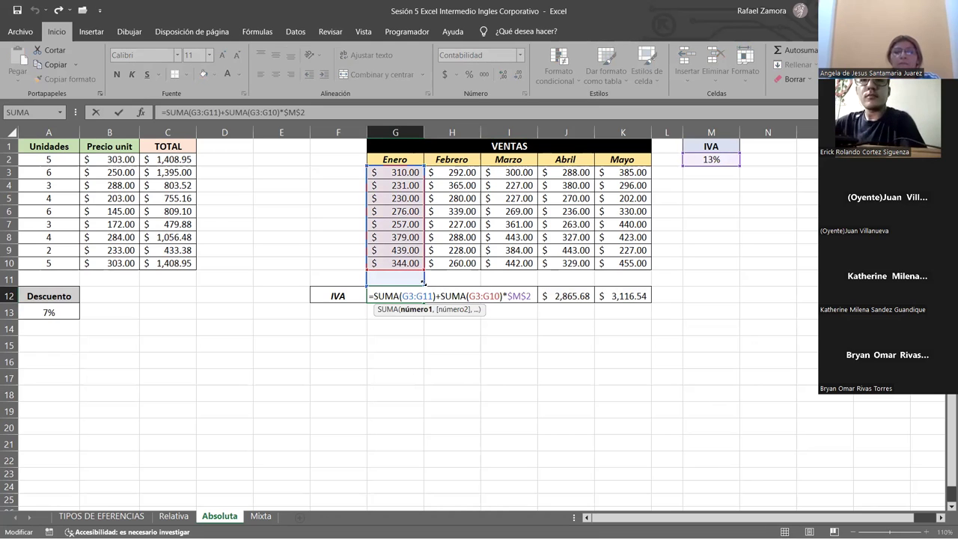
pyautogui.moveTo(423, 282); pyautogui.dragTo(426, 276)
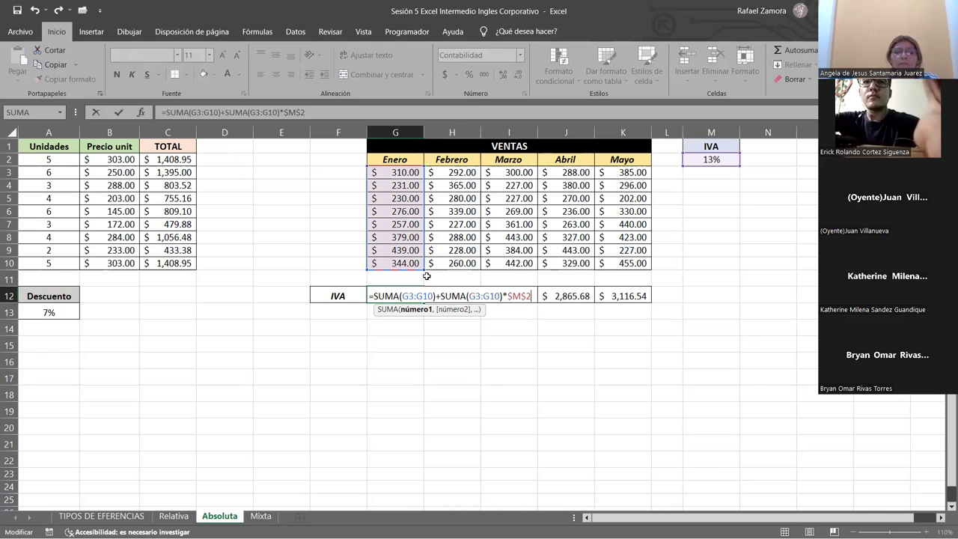
pyautogui.hotkey('ctrl', 'Return')
pyautogui.moveTo(426, 302); pyautogui.dragTo(615, 361)
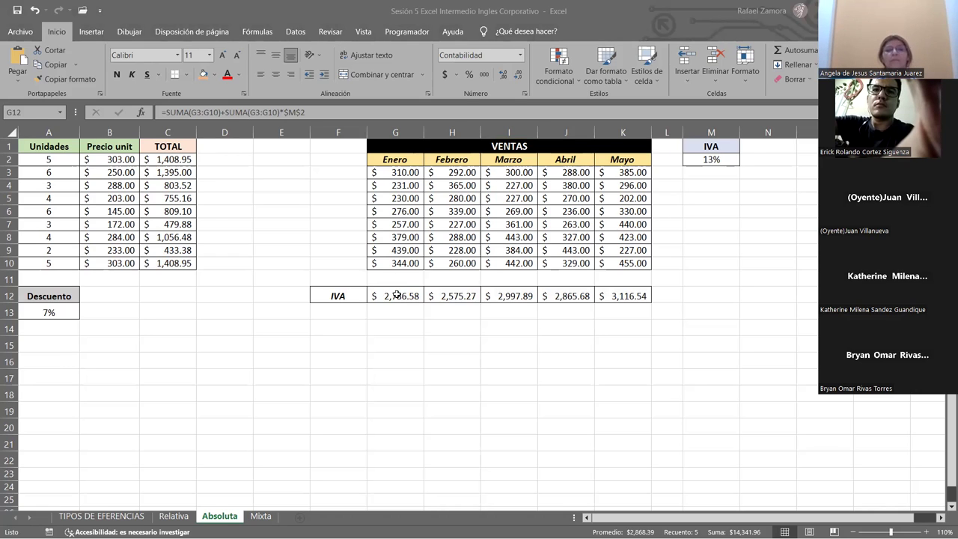
# Step: Recheck the January IVA formula and look over the empty row 11 beneath the sales
pyautogui.doubleClick(396, 295)
pyautogui.press('Escape')
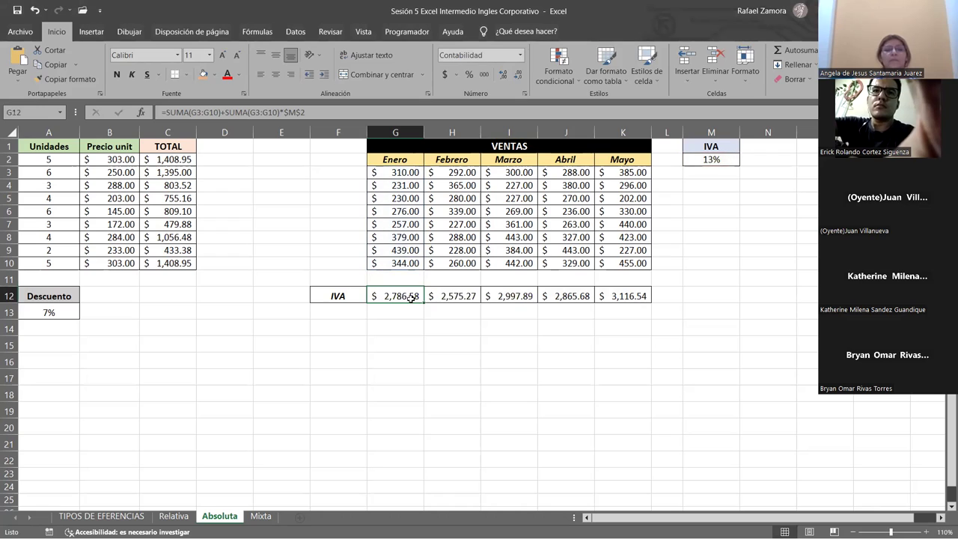
pyautogui.doubleClick(411, 296)
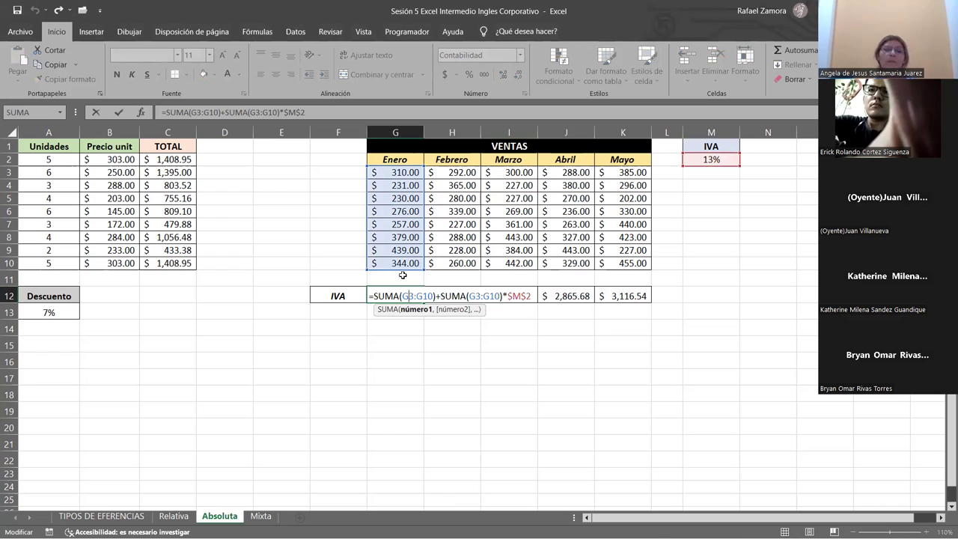
pyautogui.moveTo(403, 275); pyautogui.dragTo(615, 277)
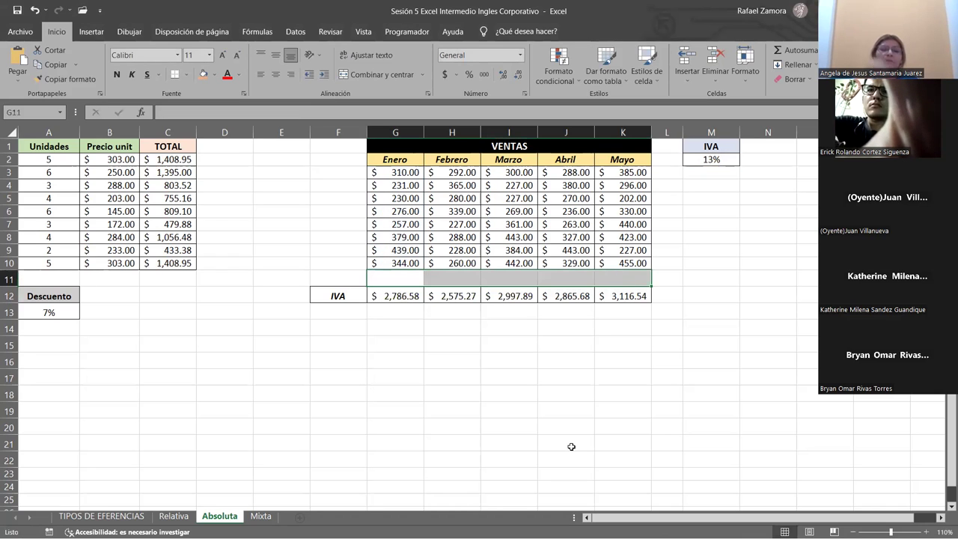
pyautogui.click(494, 438)
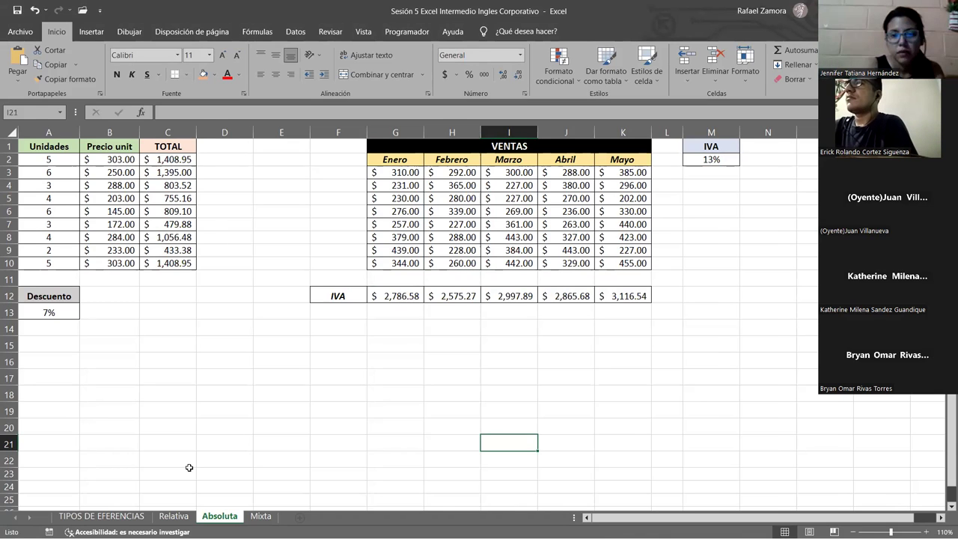
# Step: Look at the Relativa sheet, then move on past Absoluta to the Mixta sheet
pyautogui.hotkey('ctrl', 'pageup')
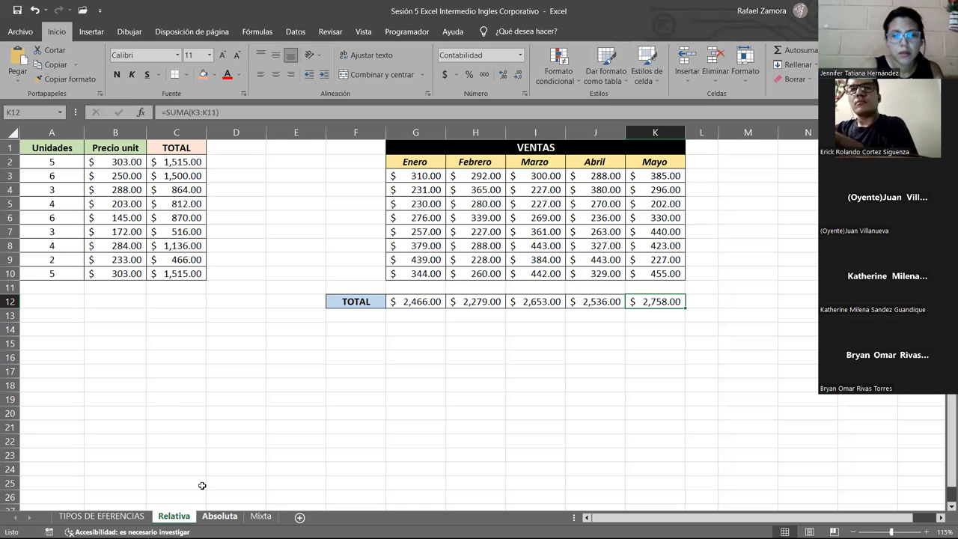
pyautogui.hotkey('ctrl', 'pagedown')
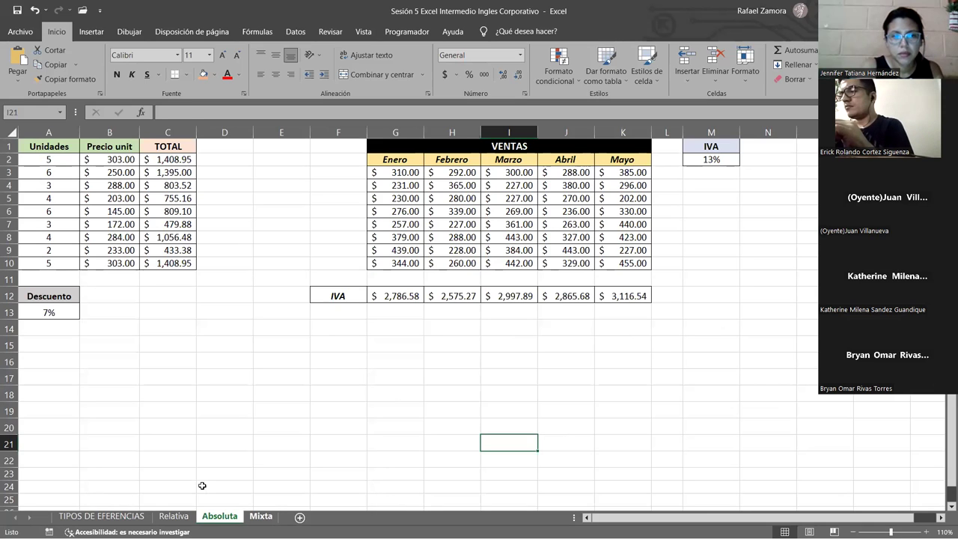
pyautogui.hotkey('ctrl', 'pagedown')
pyautogui.keyDown('ctrl'); pyautogui.scroll(1, 346, 434); pyautogui.keyUp('ctrl')
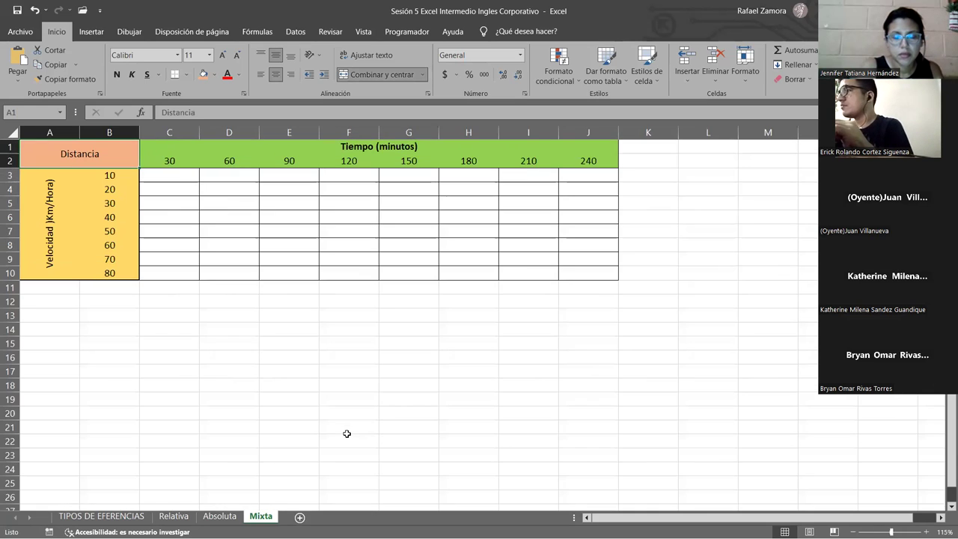
pyautogui.keyDown('ctrl'); pyautogui.scroll(1, 346, 433); pyautogui.keyUp('ctrl')
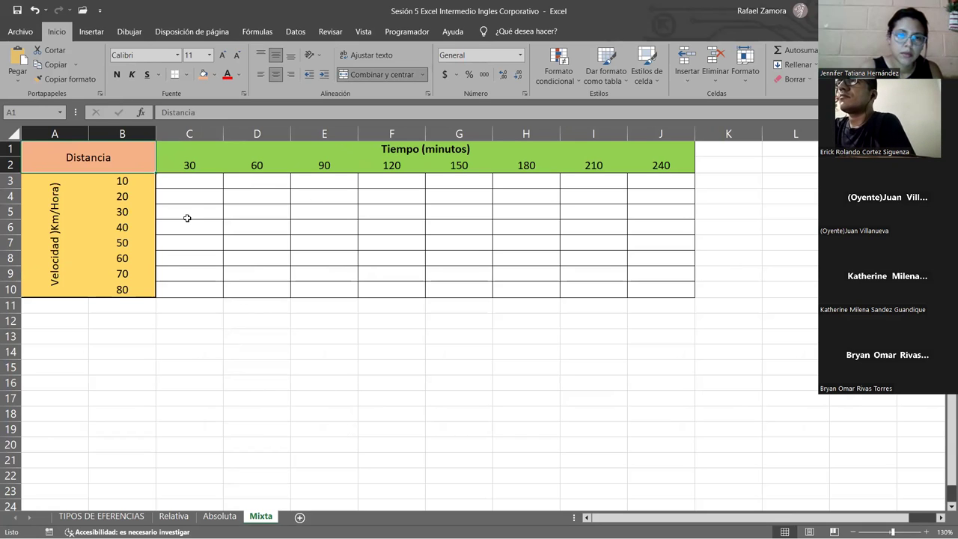
pyautogui.click(117, 270)
pyautogui.click(416, 144)
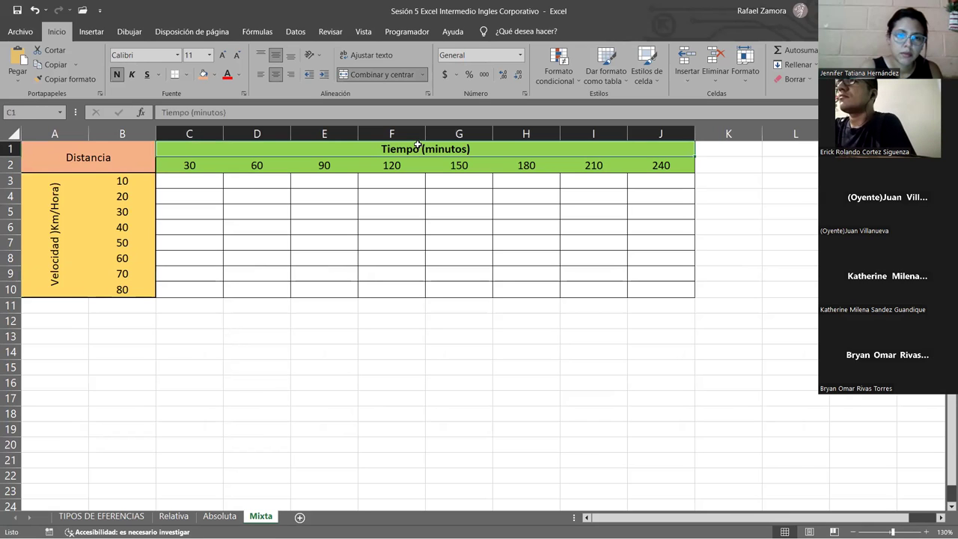
pyautogui.click(78, 229)
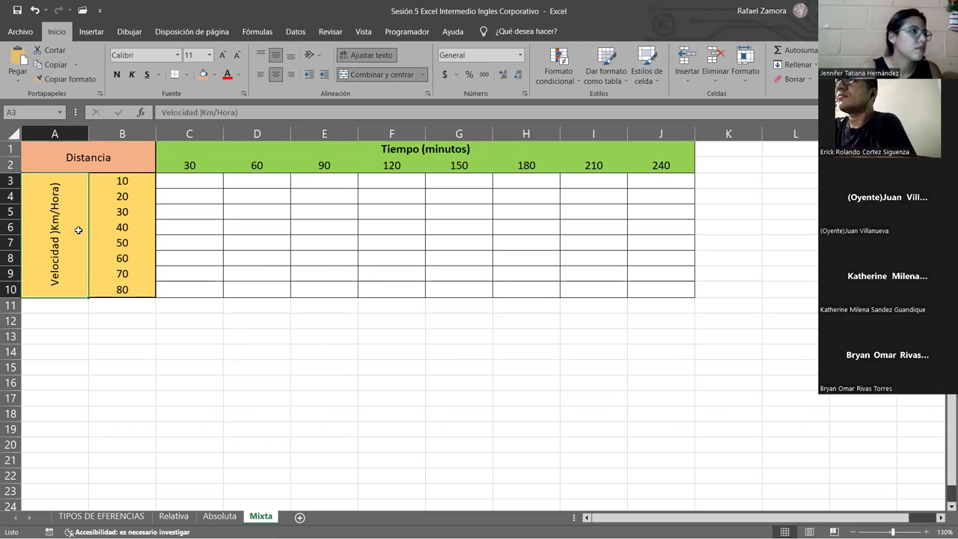
pyautogui.click(482, 155)
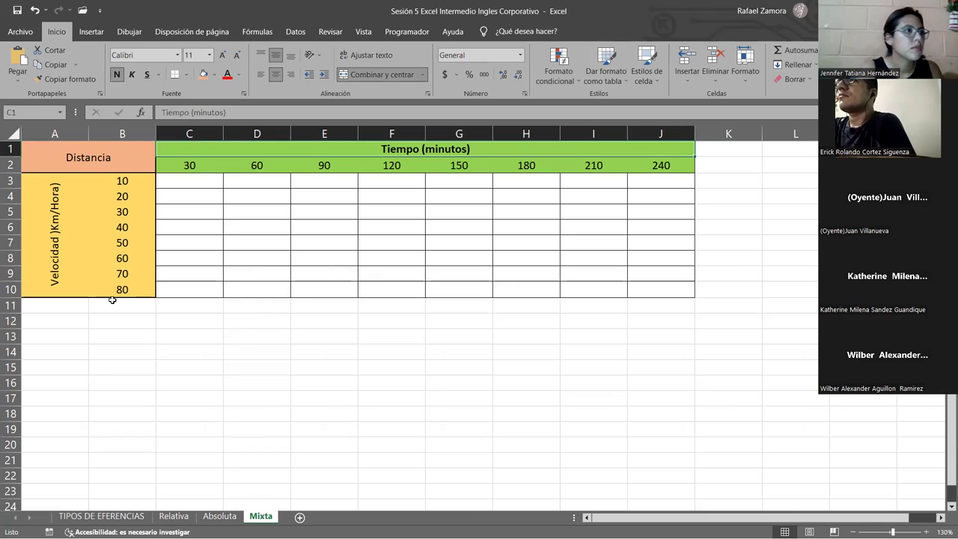
pyautogui.click(188, 184)
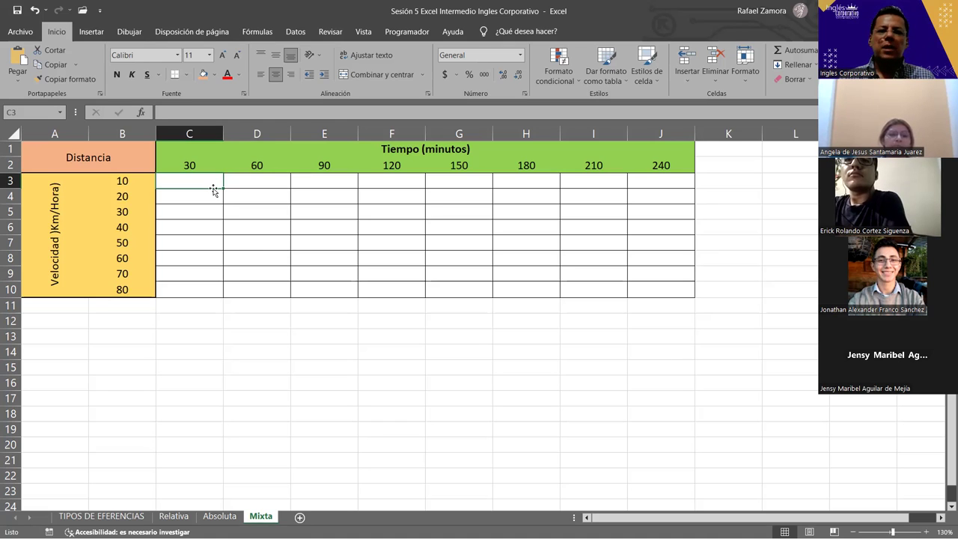
pyautogui.moveTo(222, 186)
pyautogui.mouseDown()
pyautogui.moveTo(223, 297)
pyautogui.moveTo(669, 295)
pyautogui.mouseUp()
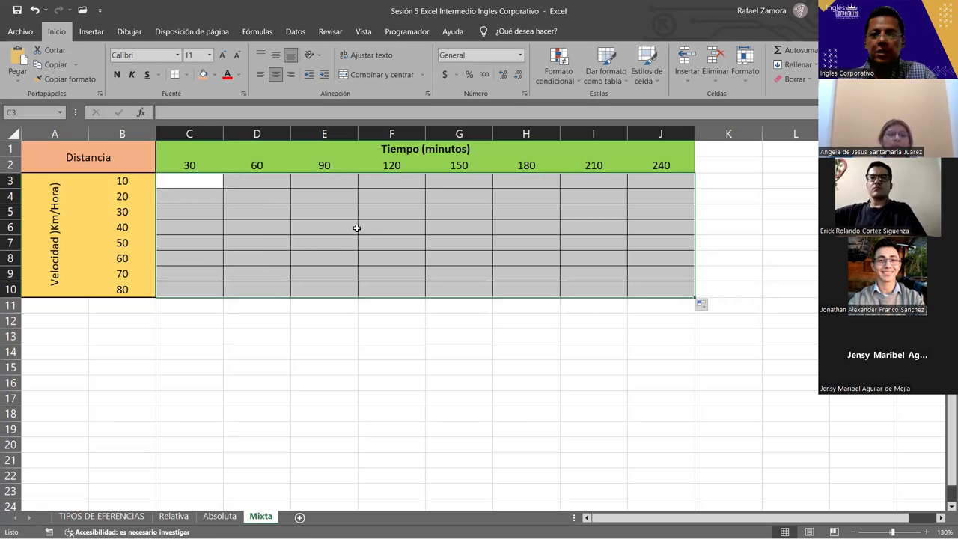
pyautogui.click(341, 371)
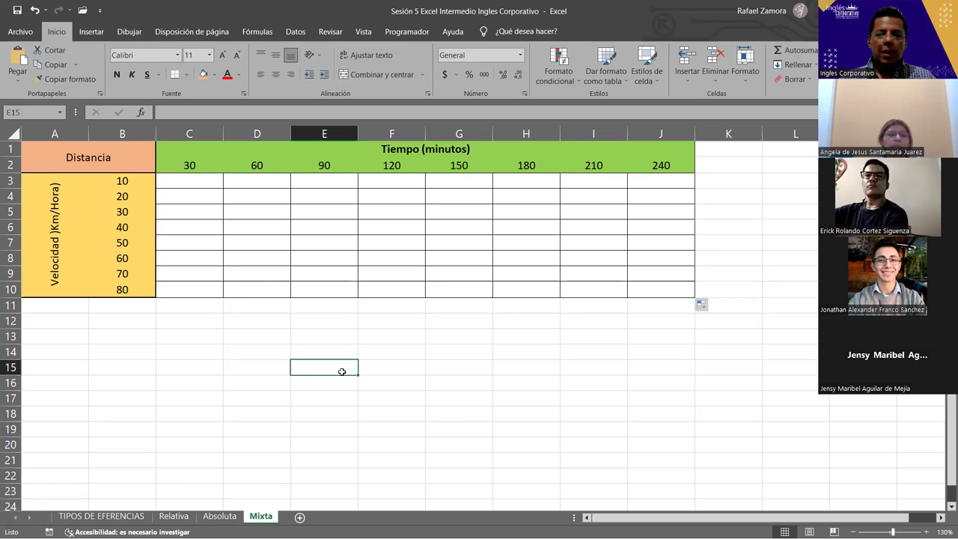
pyautogui.click(202, 189)
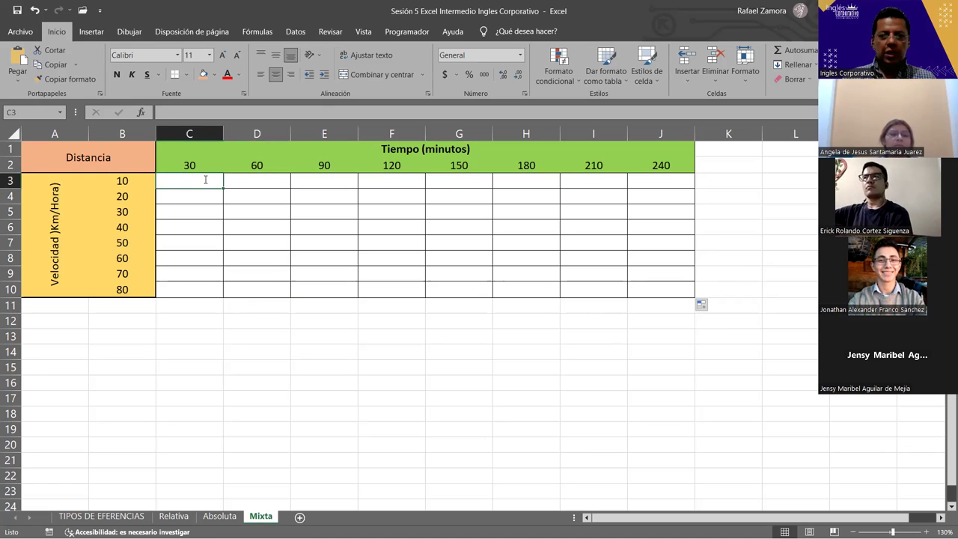
# Step: Enter the distance formula =B3*C2 in C3, giving 300, then try filling it down the column
pyautogui.write('=')
pyautogui.press('Left')
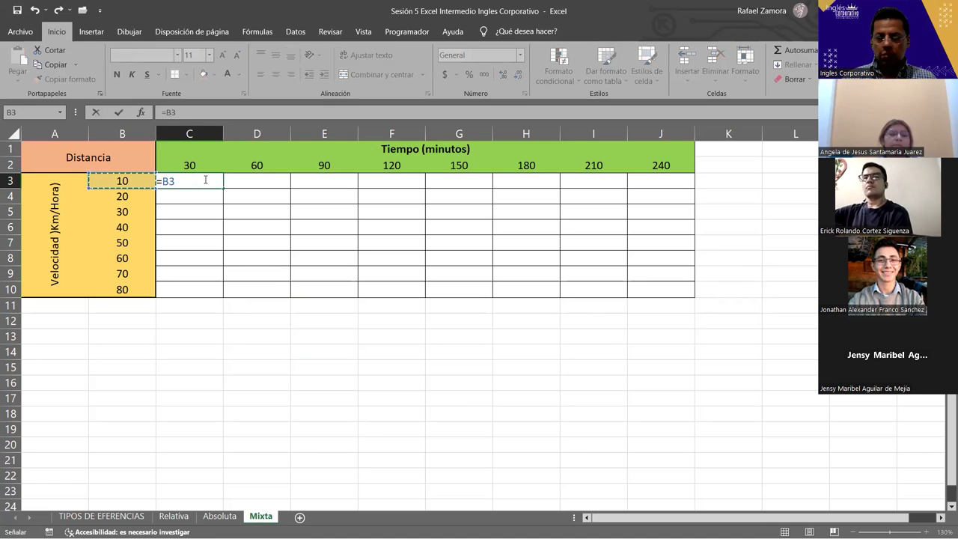
pyautogui.write('*')
pyautogui.press('Up')
pyautogui.press('F4')
pyautogui.press('F4')
pyautogui.press('Return')
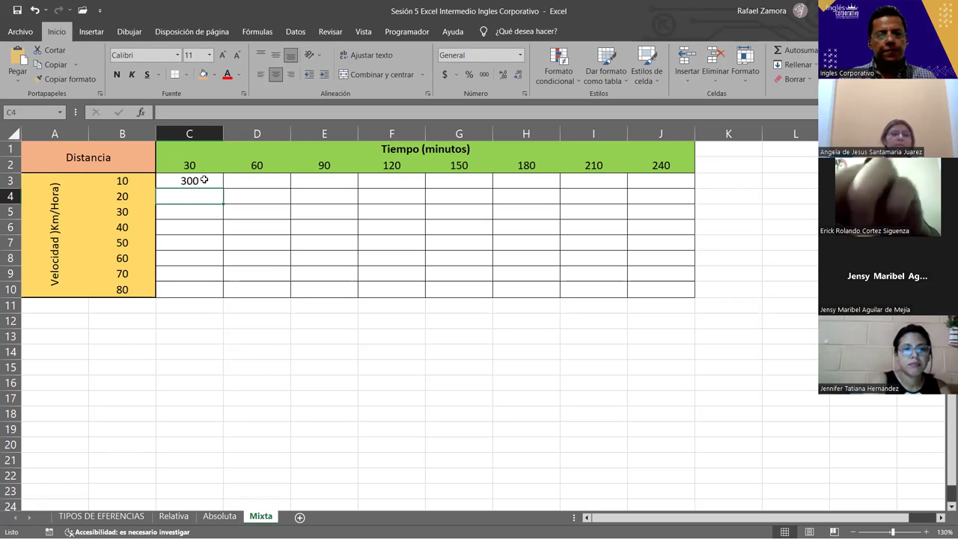
pyautogui.click(193, 181)
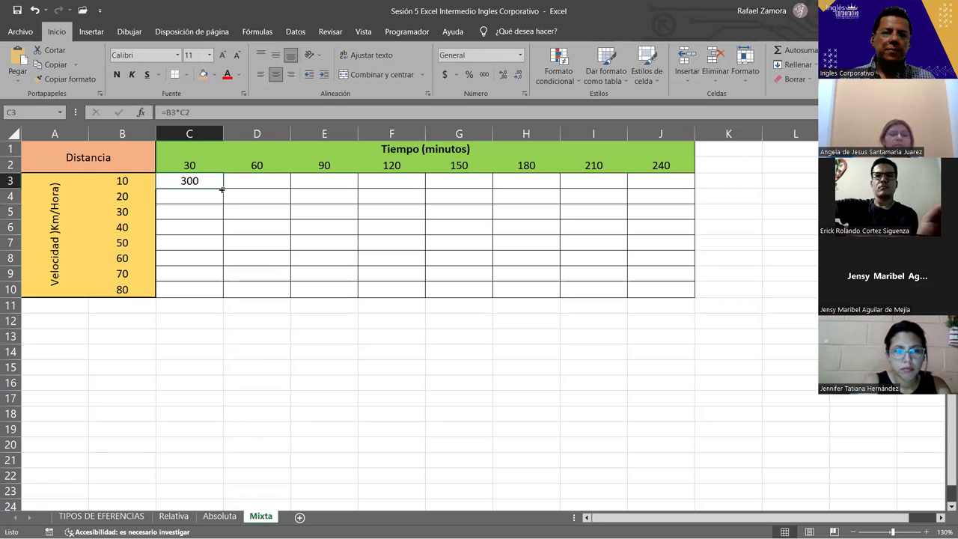
pyautogui.moveTo(221, 190)
pyautogui.mouseDown()
pyautogui.moveTo(218, 305)
pyautogui.moveTo(225, 193)
pyautogui.mouseUp()
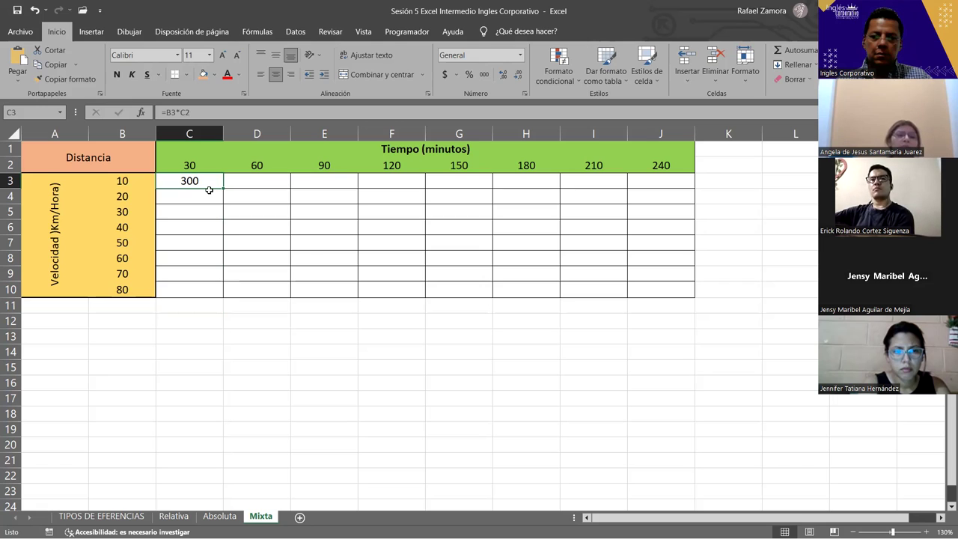
pyautogui.press('F2')
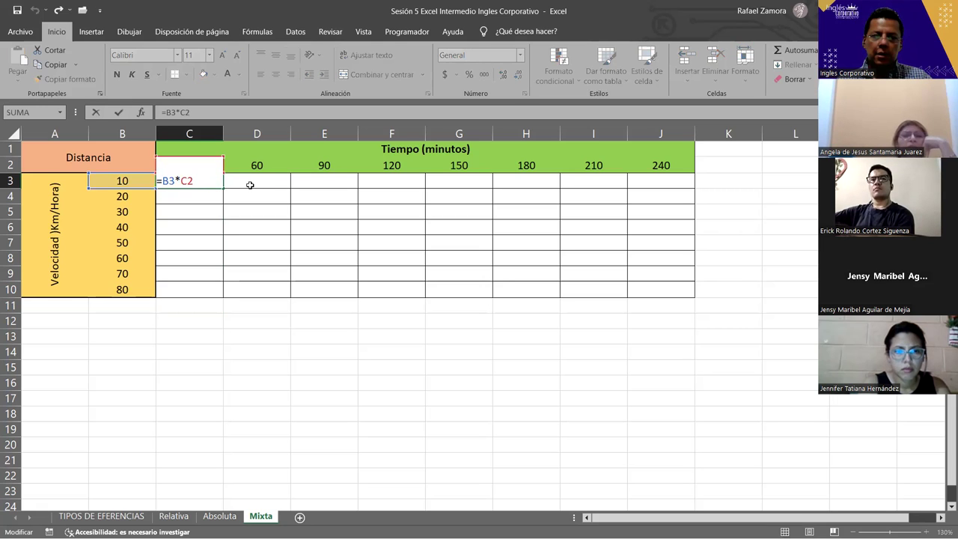
pyautogui.press('Escape')
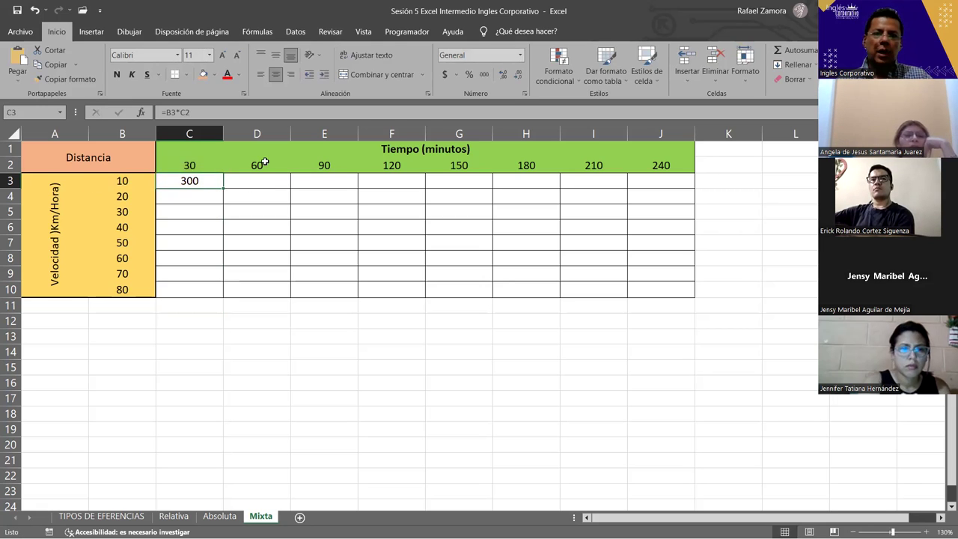
pyautogui.doubleClick(208, 178)
pyautogui.press('Escape')
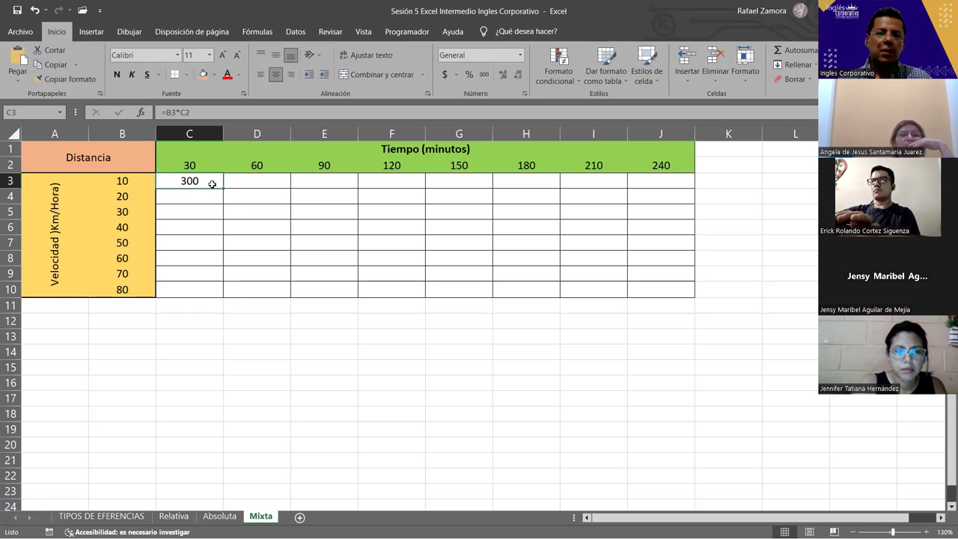
pyautogui.doubleClick(213, 183)
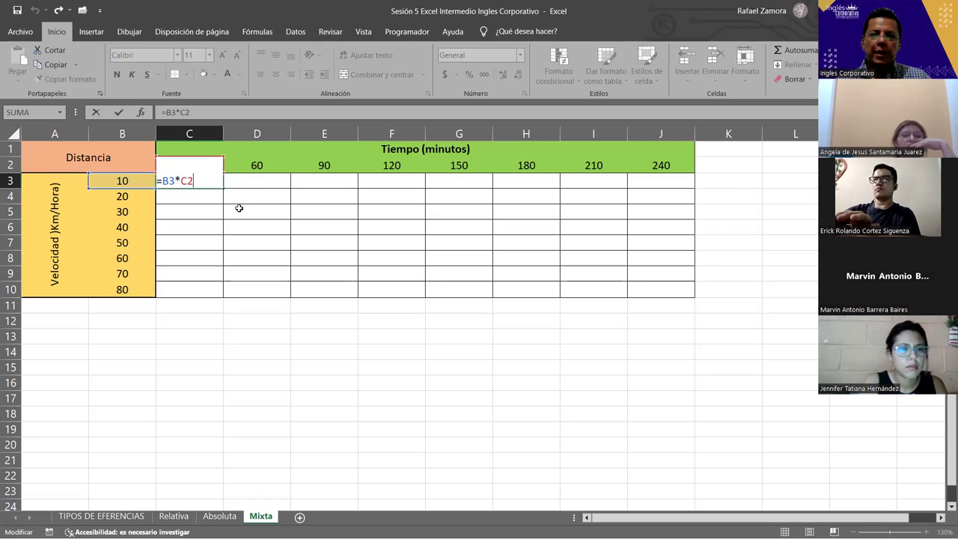
# Step: Lock the time reference so C3 reads =B3*$C$2, and fill it down to C10
pyautogui.press('F4')
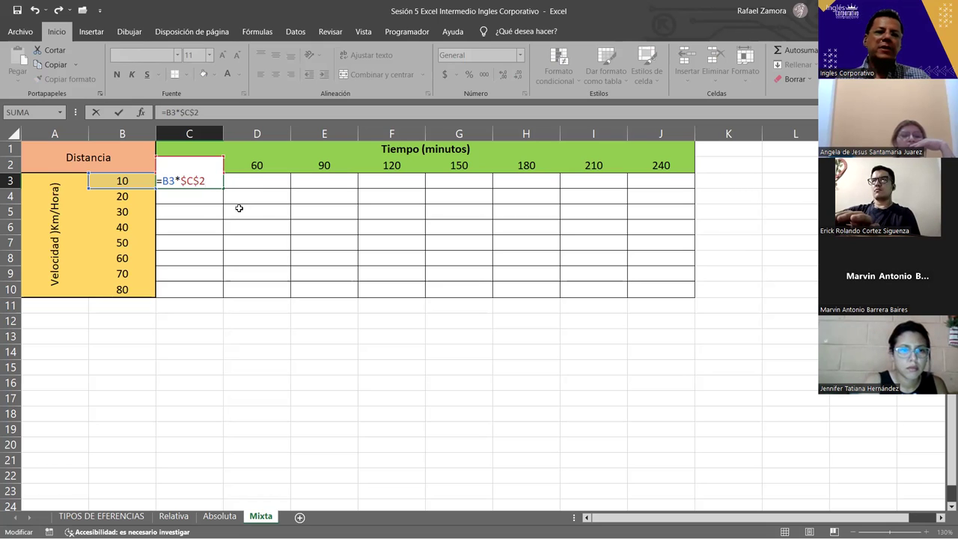
pyautogui.press('Return')
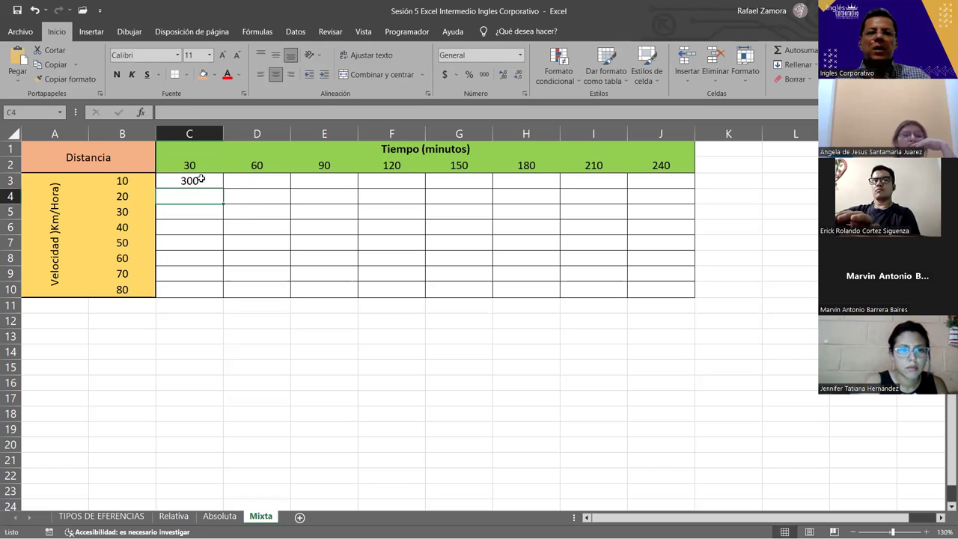
pyautogui.click(222, 186)
pyautogui.moveTo(223, 187); pyautogui.dragTo(219, 299)
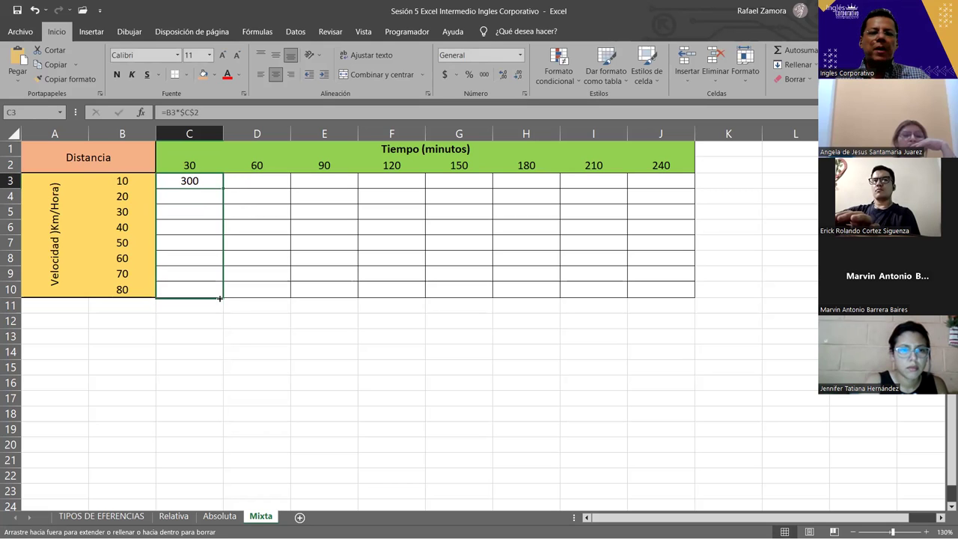
# Step: Inspect the copied formulas in C4 through C10, then undo the fill down column C
pyautogui.doubleClick(210, 192)
pyautogui.click(199, 216)
pyautogui.doubleClick(196, 214)
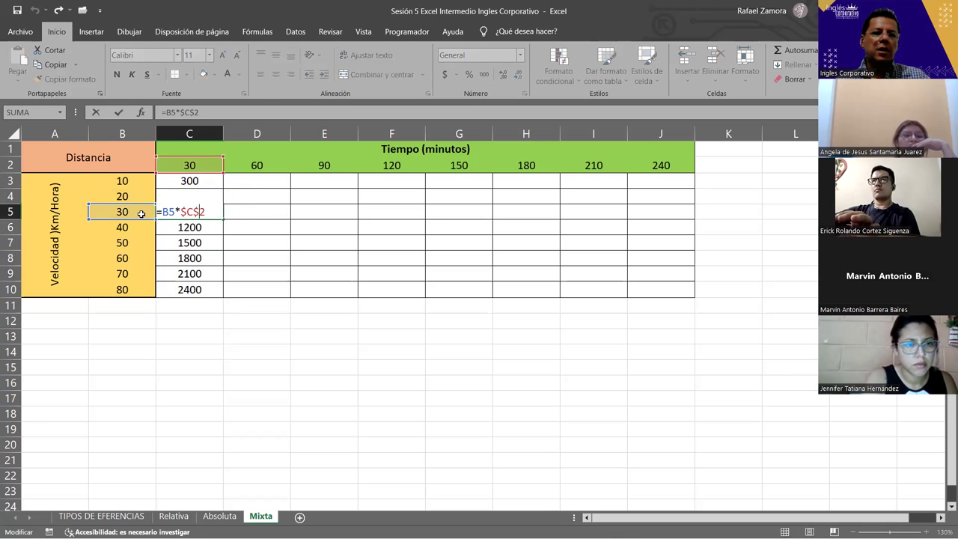
pyautogui.click(208, 229)
pyautogui.doubleClick(208, 228)
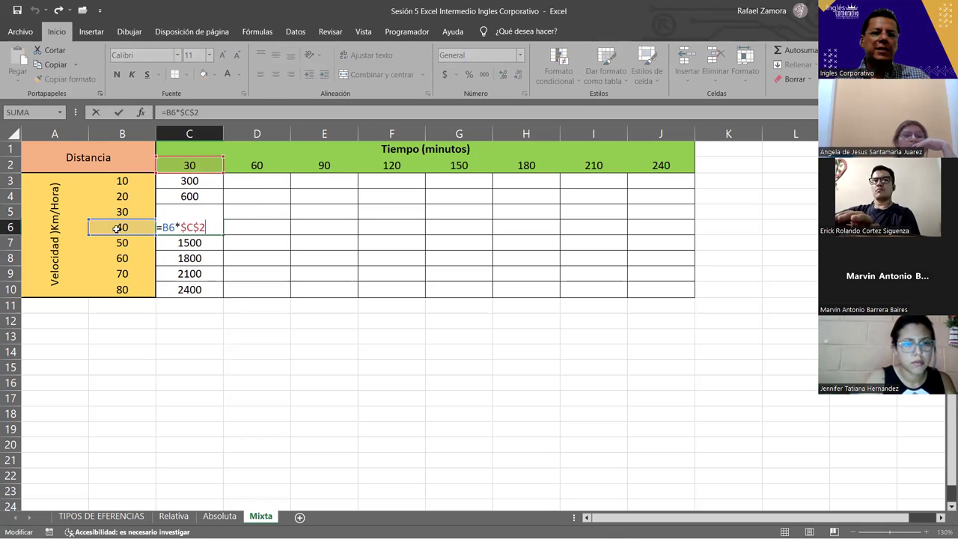
pyautogui.doubleClick(189, 243)
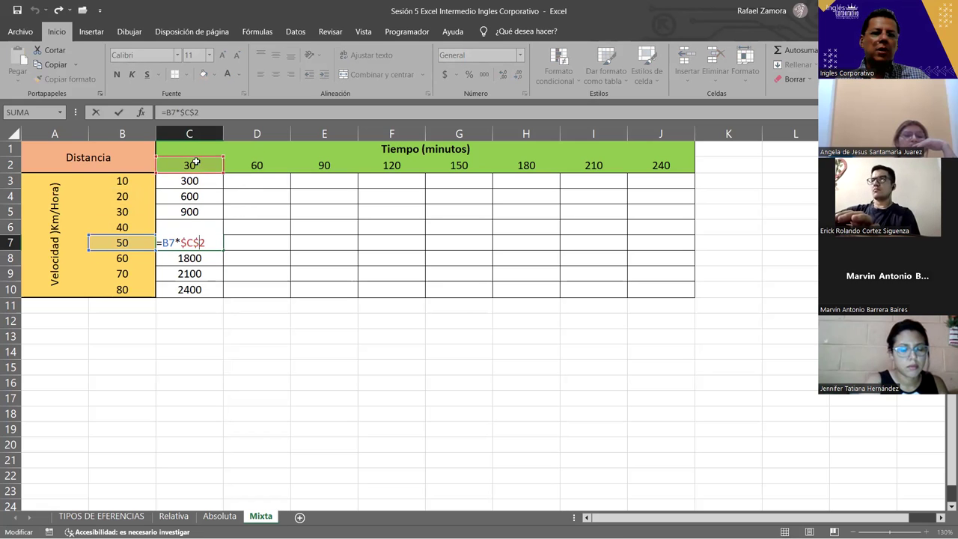
pyautogui.click(211, 255)
pyautogui.doubleClick(210, 255)
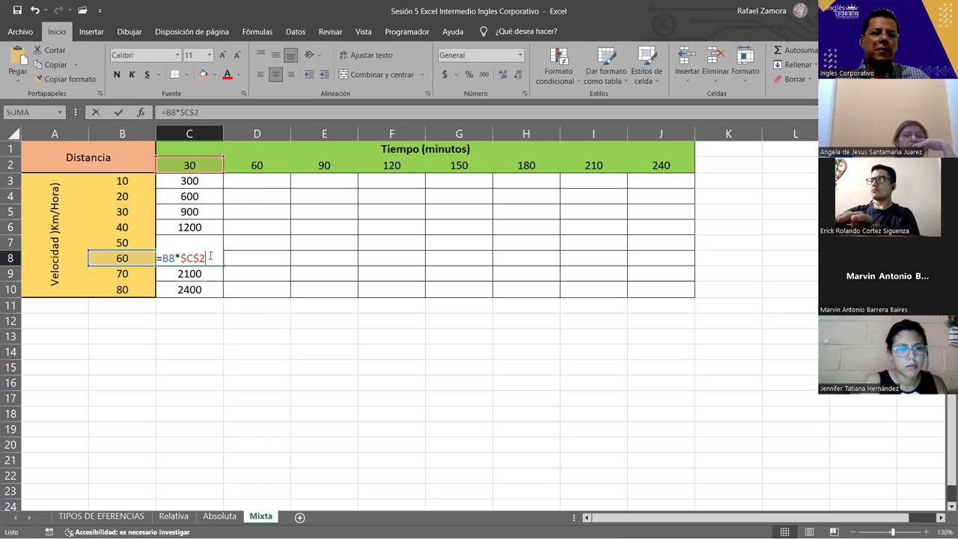
pyautogui.doubleClick(198, 290)
pyautogui.hotkey('ctrl', 'Return')
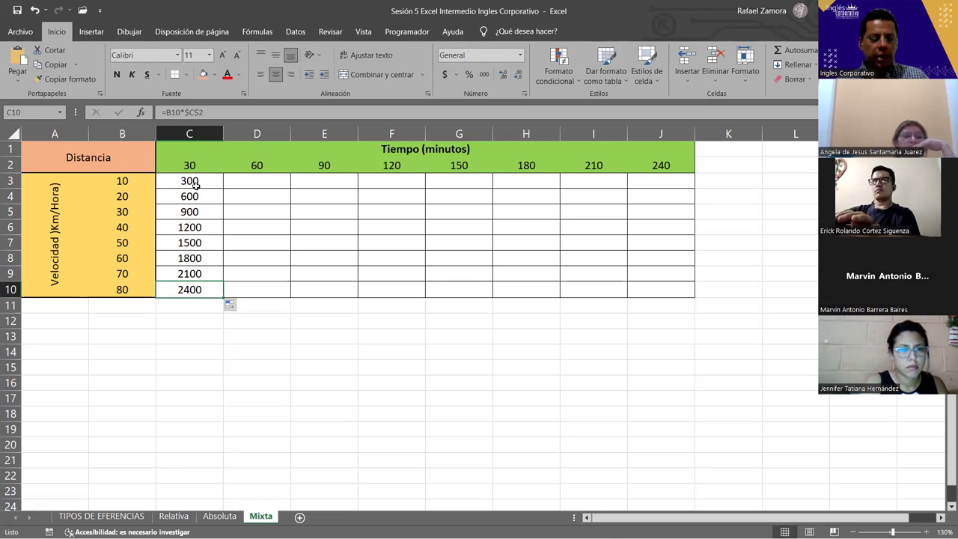
pyautogui.hotkey('ctrl', 'z')
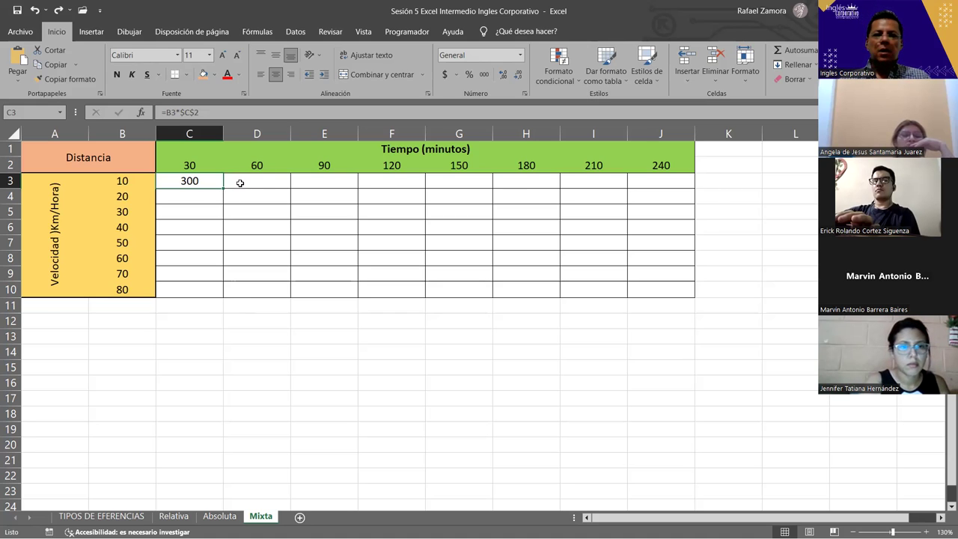
# Step: Change C3 to =$B$3*C2 and fill it across row 3 to J3
pyautogui.doubleClick(202, 180)
pyautogui.press('F4')
pyautogui.press('F4')
pyautogui.press('F4')
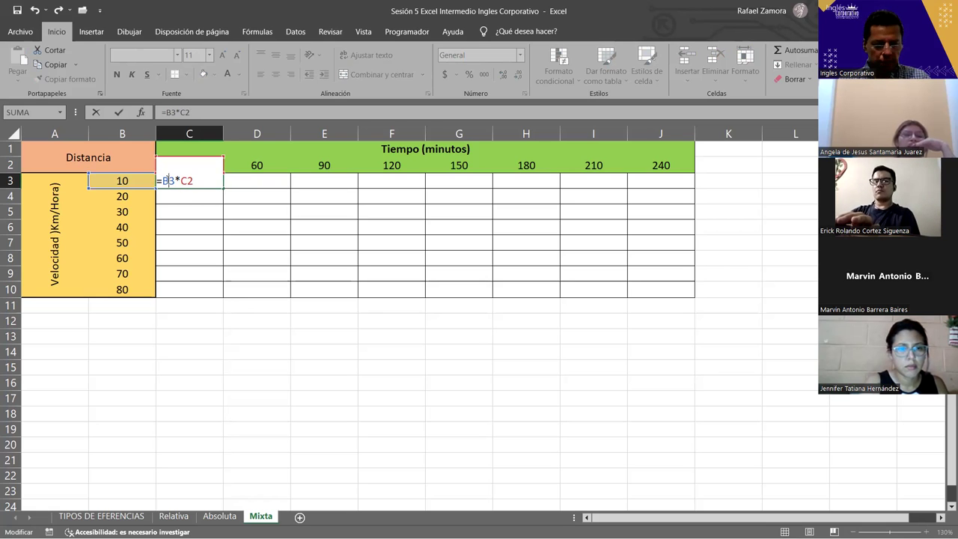
pyautogui.press('F4')
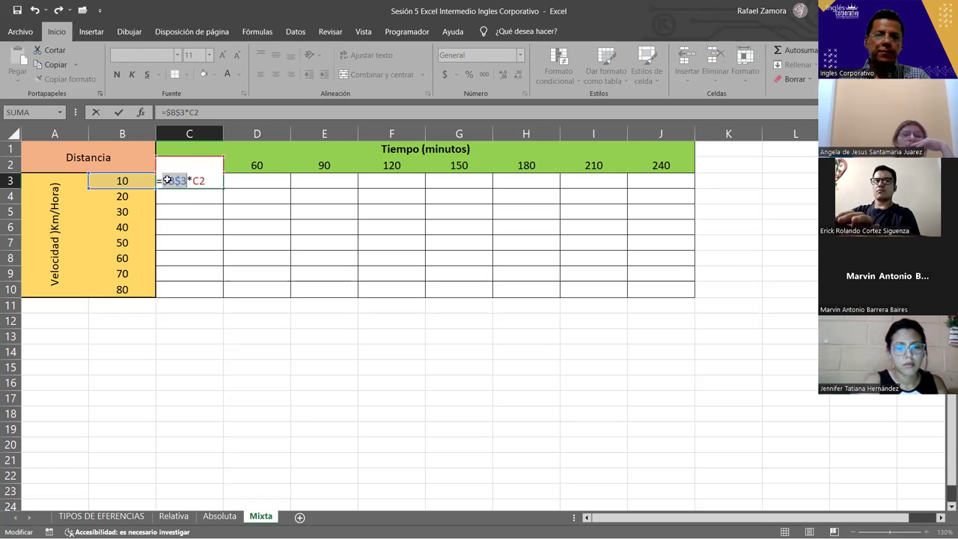
pyautogui.press('Return')
pyautogui.click(209, 184)
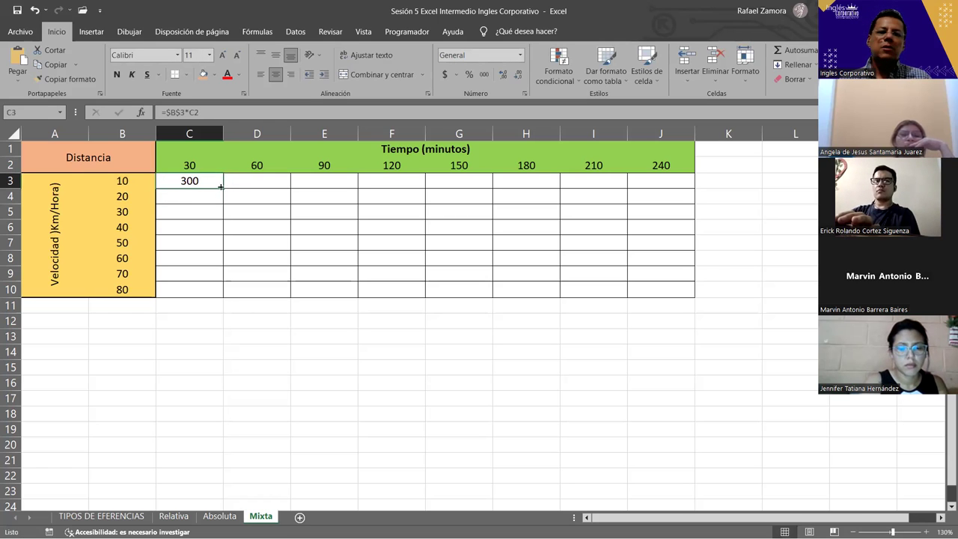
pyautogui.moveTo(227, 190); pyautogui.dragTo(678, 188)
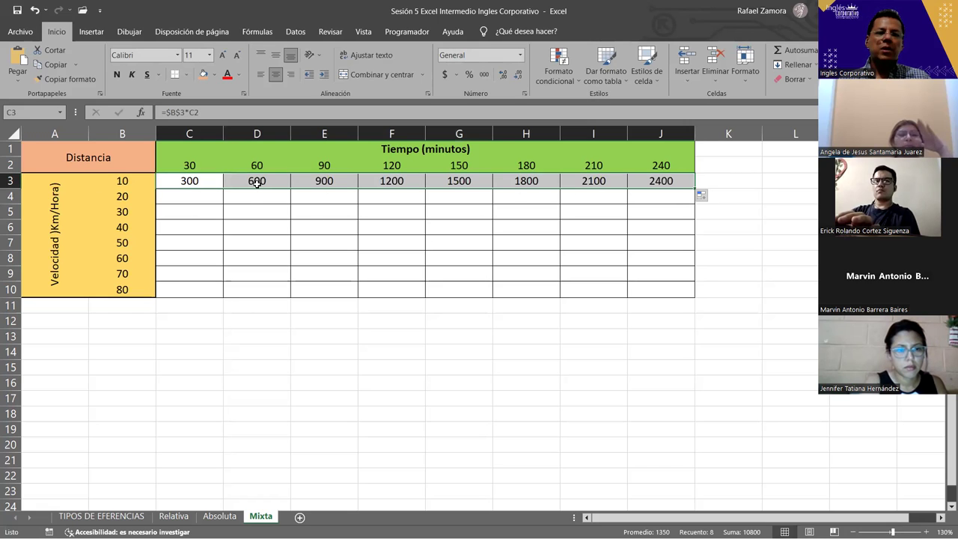
# Step: Inspect the copied formulas in C3 through H3, then undo the fill across row 3
pyautogui.doubleClick(187, 181)
pyautogui.press('Escape')
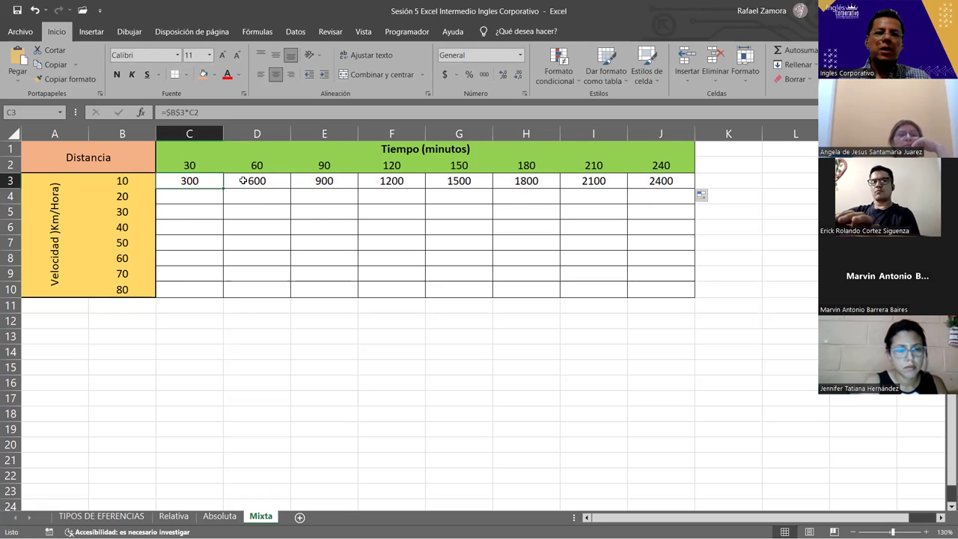
pyautogui.doubleClick(257, 181)
pyautogui.press('Escape')
pyautogui.doubleClick(327, 182)
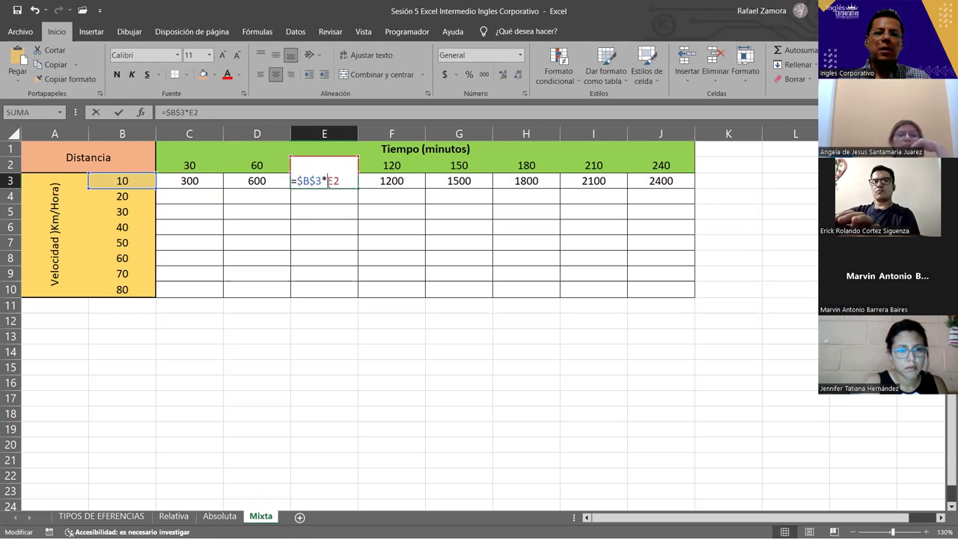
pyautogui.press('Escape')
pyautogui.doubleClick(383, 181)
pyautogui.press('Escape')
pyautogui.doubleClick(459, 181)
pyautogui.click(535, 181)
pyautogui.doubleClick(534, 181)
pyautogui.press('Escape')
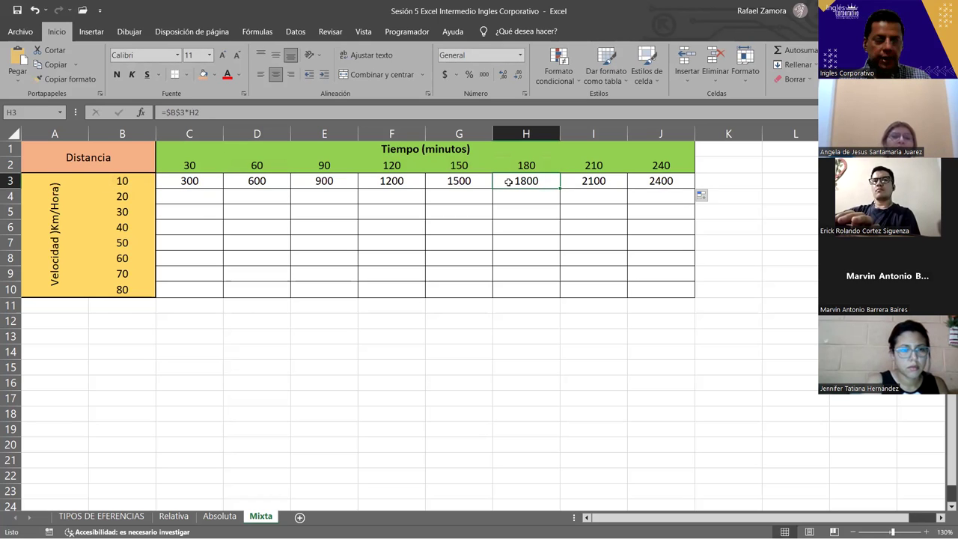
pyautogui.hotkey('ctrl', 'z')
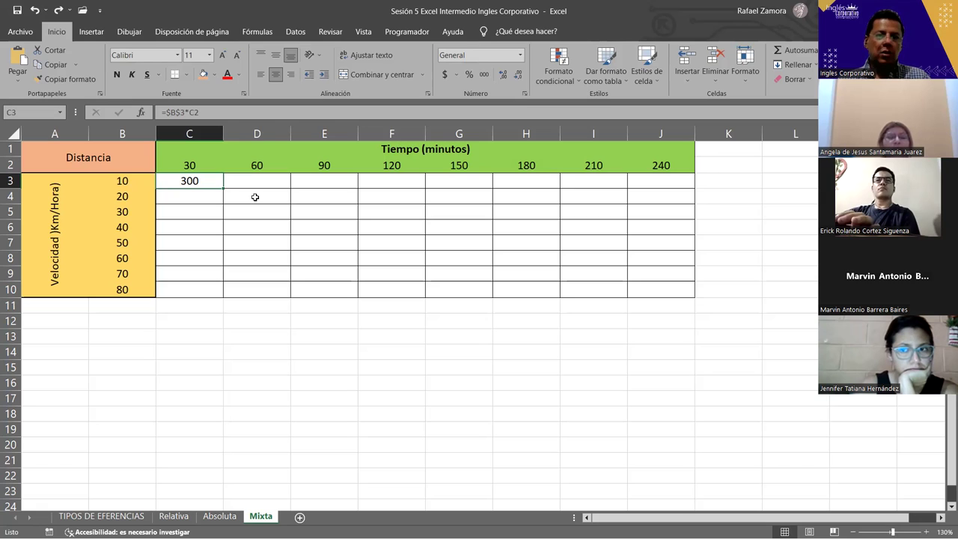
# Step: Edit C3 and cycle $B$3 back to a relative reference, so it reads =B3*C2
pyautogui.doubleClick(205, 179)
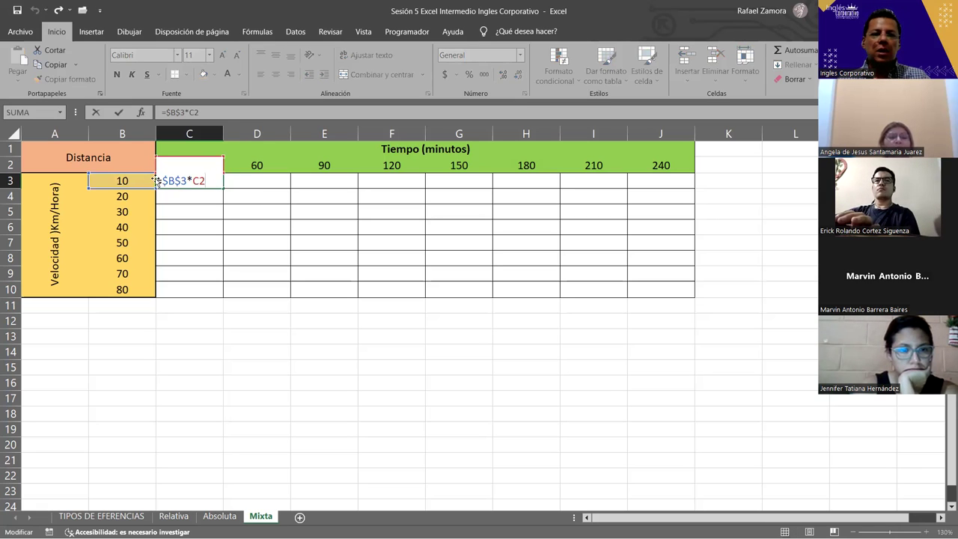
pyautogui.press('F4')
pyautogui.press('F4')
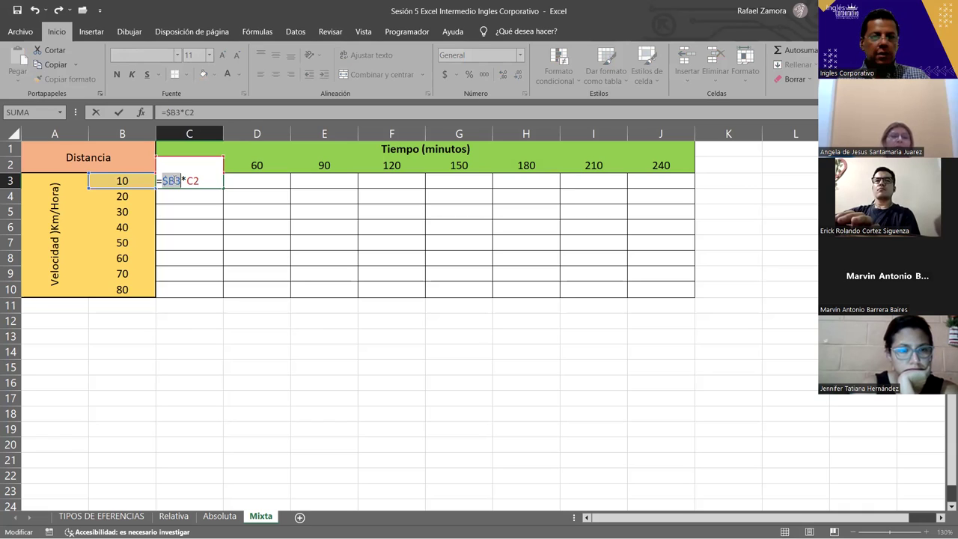
pyautogui.press('F4')
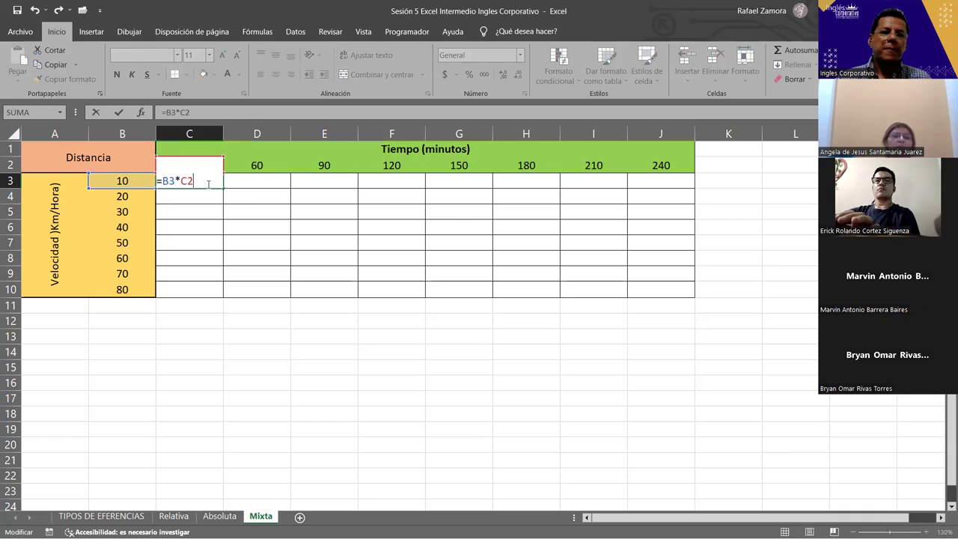
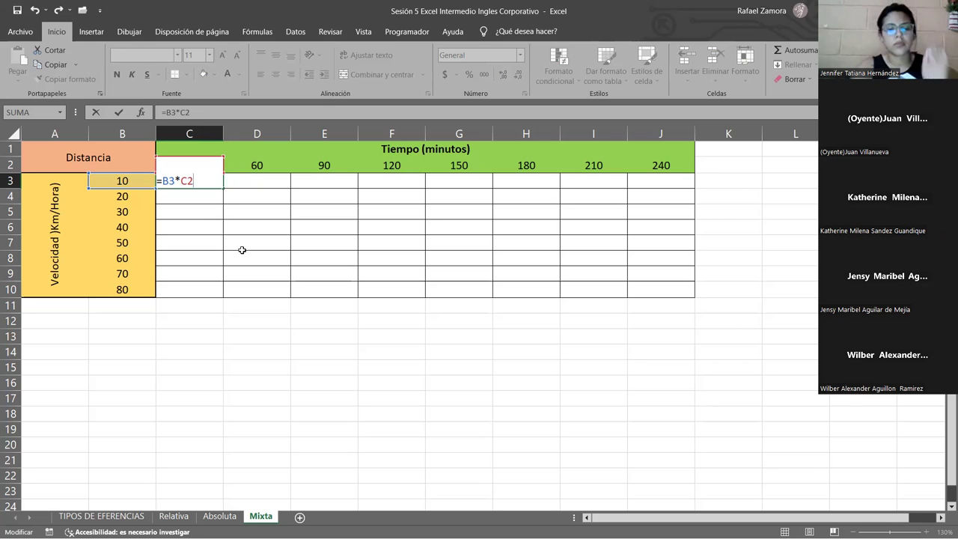
# Step: Lock the time header as C$2 in C3's formula, test a fill to C10, undo it and reopen C3
pyautogui.press('F4')
pyautogui.press('F4')
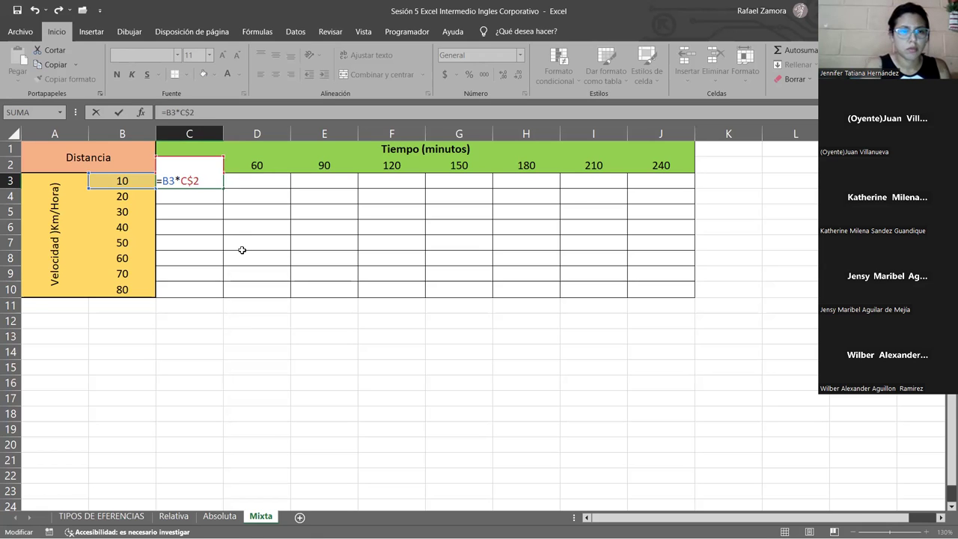
pyautogui.press('Return')
pyautogui.click(213, 183)
pyautogui.moveTo(223, 189); pyautogui.dragTo(220, 302)
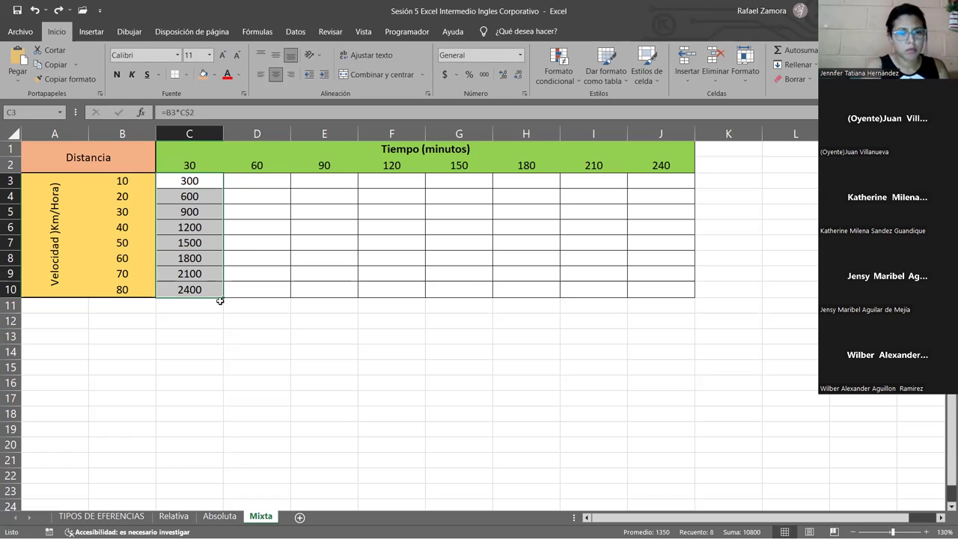
pyautogui.hotkey('ctrl', 'z')
pyautogui.doubleClick(212, 180)
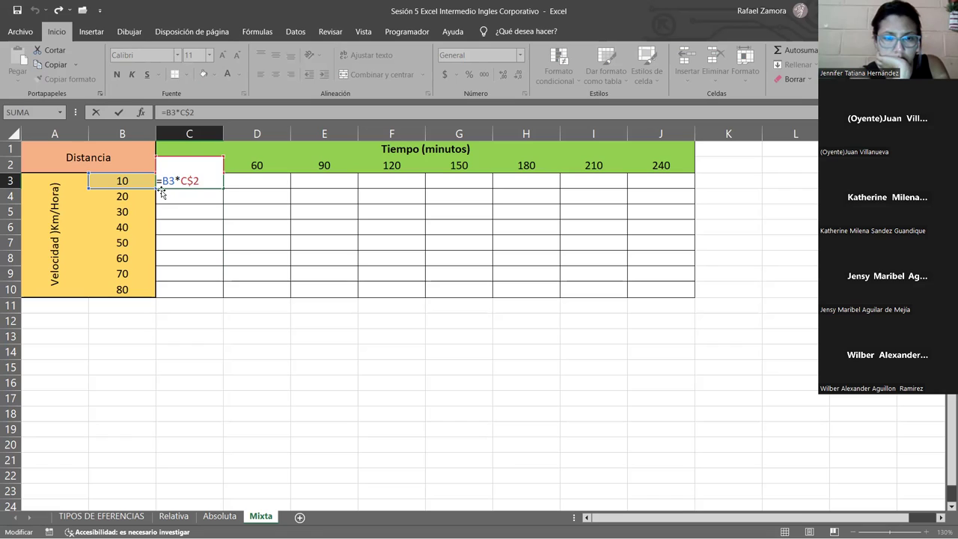
# Step: Change the B3 reference in C3 to $B3 and fill =$B3*C$2 across the table
pyautogui.click(171, 180)
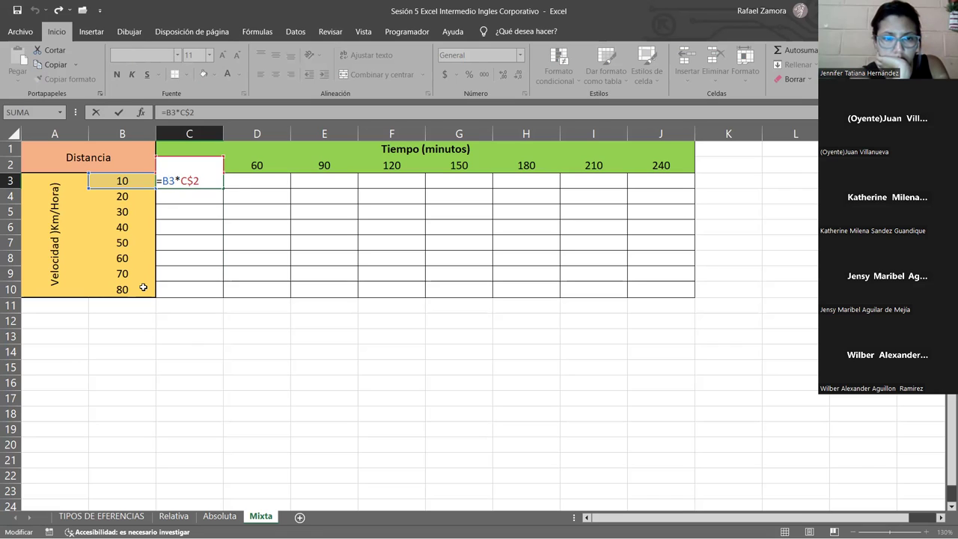
pyautogui.press('F4')
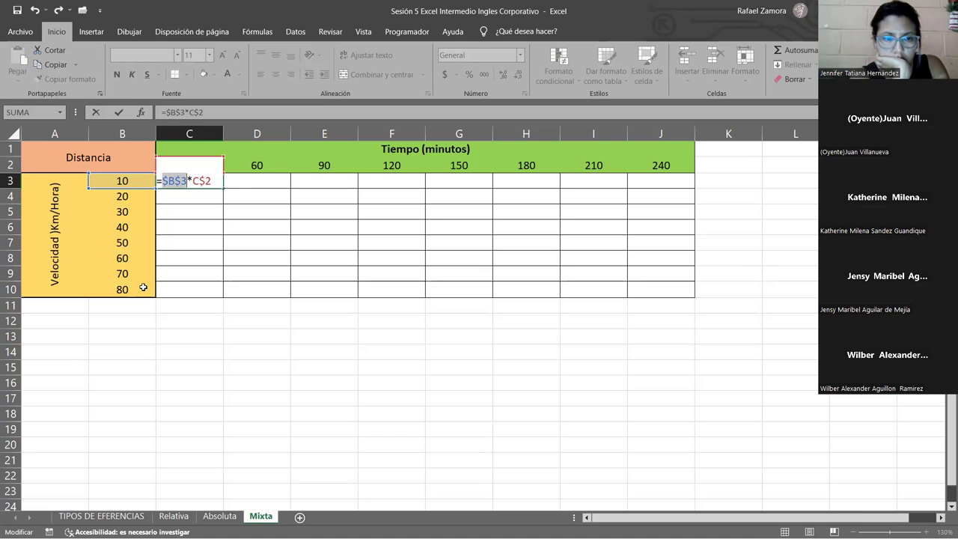
pyautogui.press('F4')
pyautogui.press('F4')
pyautogui.hotkey('ctrl', 'Return')
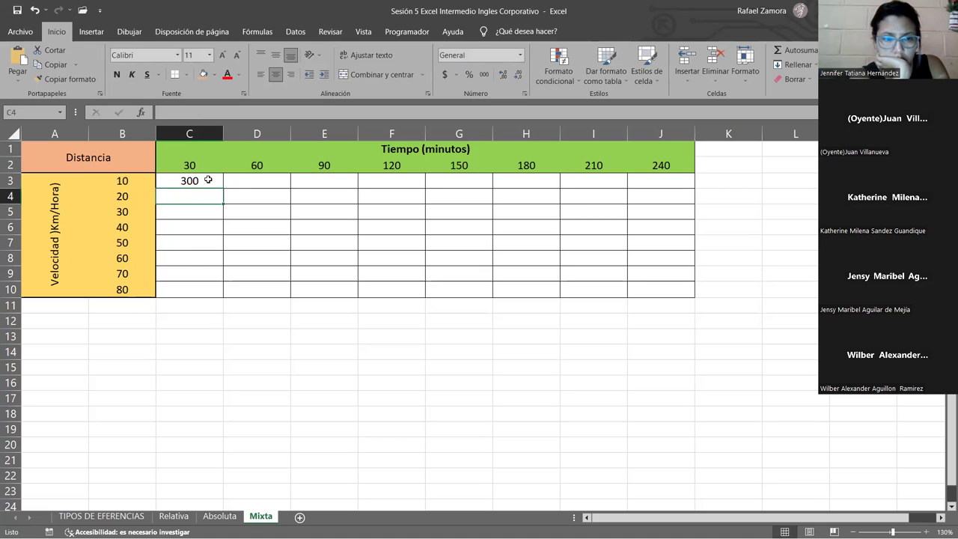
pyautogui.moveTo(220, 187)
pyautogui.mouseDown()
pyautogui.moveTo(690, 188)
pyautogui.moveTo(684, 292)
pyautogui.mouseUp()
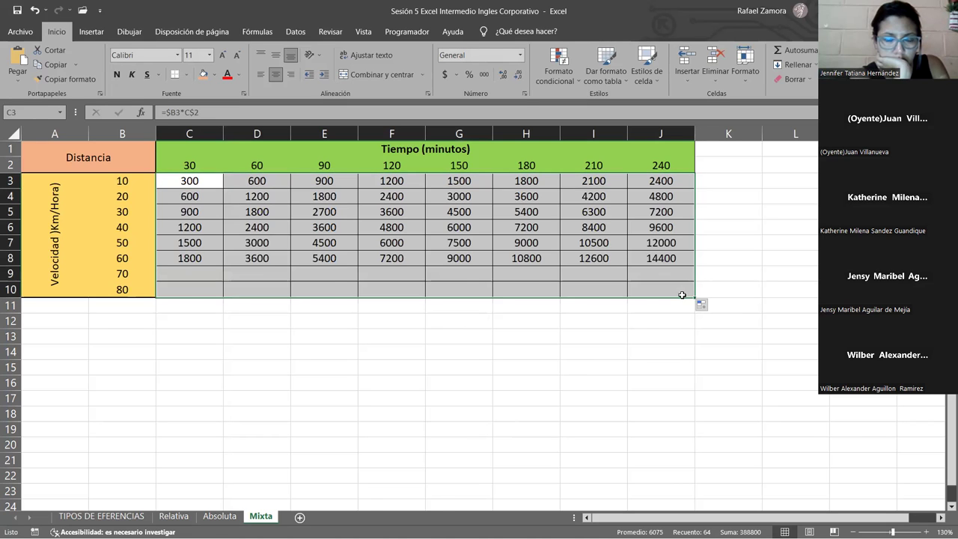
# Step: Inspect the copied formulas in J10, H7, C4 and F7
pyautogui.doubleClick(663, 292)
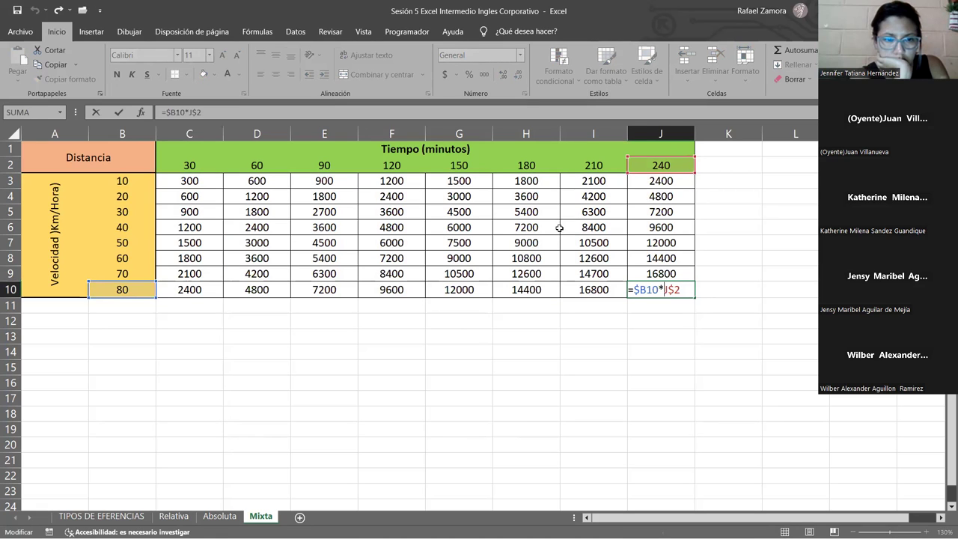
pyautogui.click(533, 241)
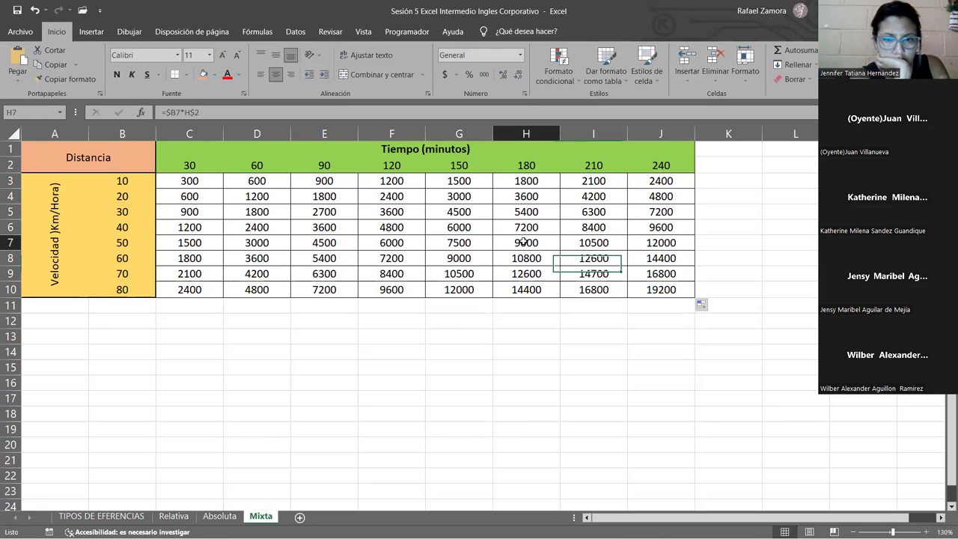
pyautogui.doubleClick(196, 196)
pyautogui.press('Escape')
pyautogui.doubleClick(385, 242)
pyautogui.press('Escape')
# Step: Undo the fills and refill =$B3*C$2 over the whole range C3:J10
pyautogui.hotkey('ctrl', 'z')
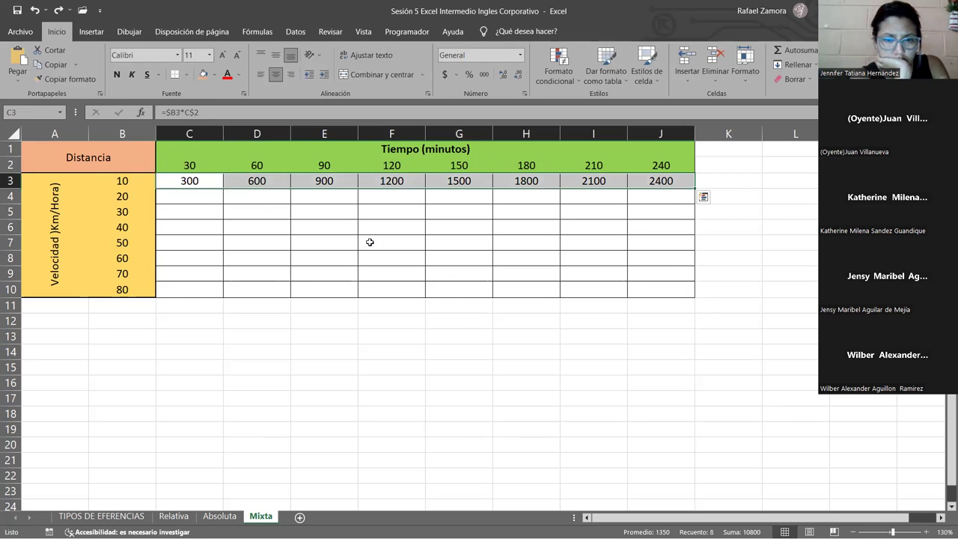
pyautogui.hotkey('ctrl', 'z')
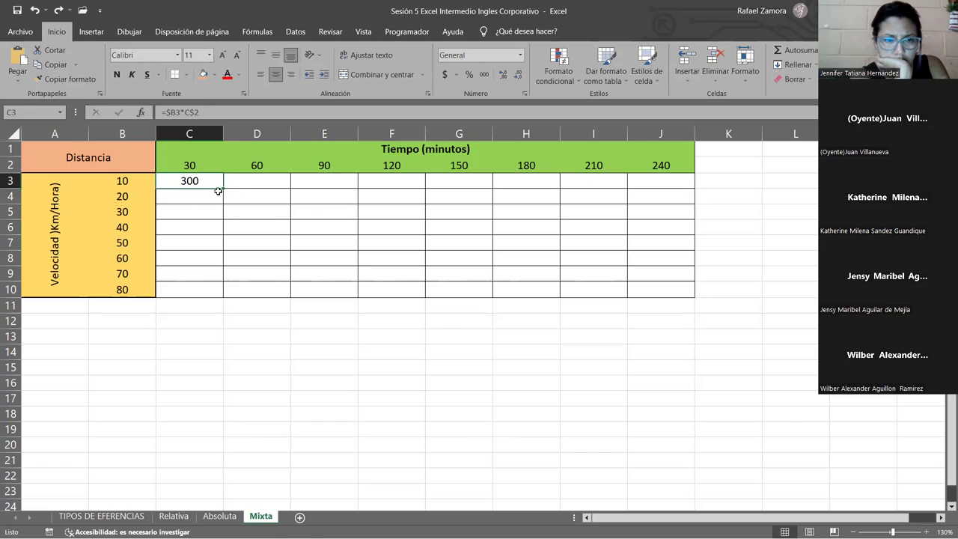
pyautogui.moveTo(224, 187)
pyautogui.mouseDown()
pyautogui.moveTo(222, 299)
pyautogui.moveTo(666, 308)
pyautogui.mouseUp()
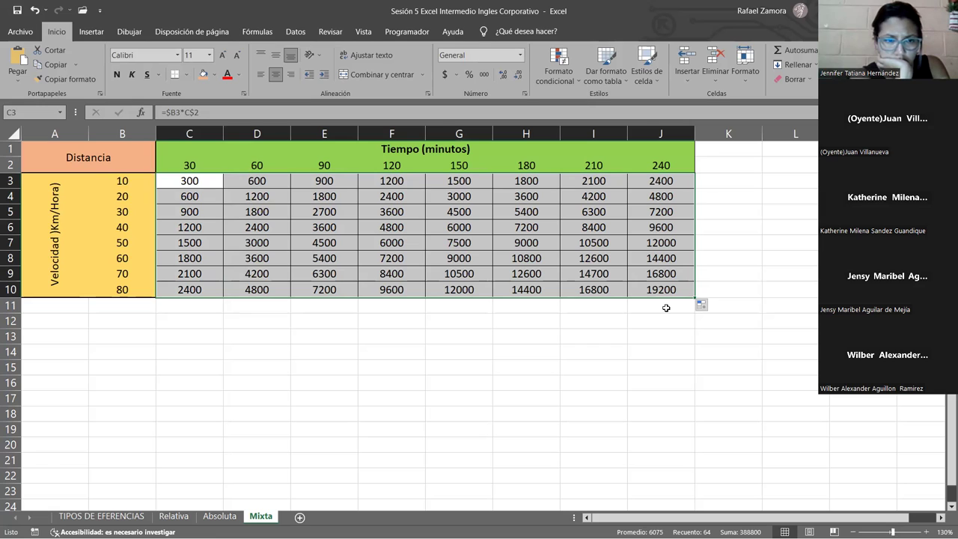
pyautogui.click(424, 403)
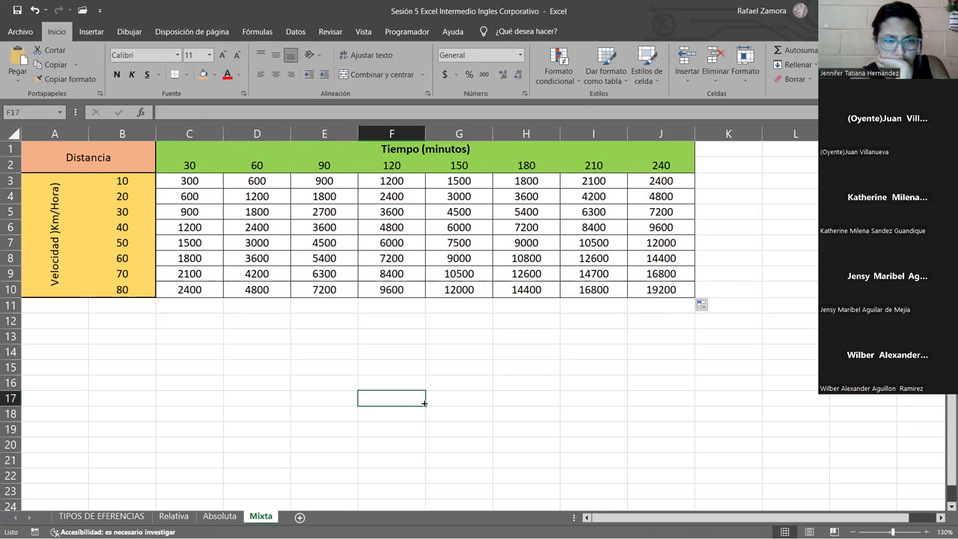
# Step: Review the =$B3*C$2 formula in C3, then move to the Absoluta sheet
pyautogui.doubleClick(199, 177)
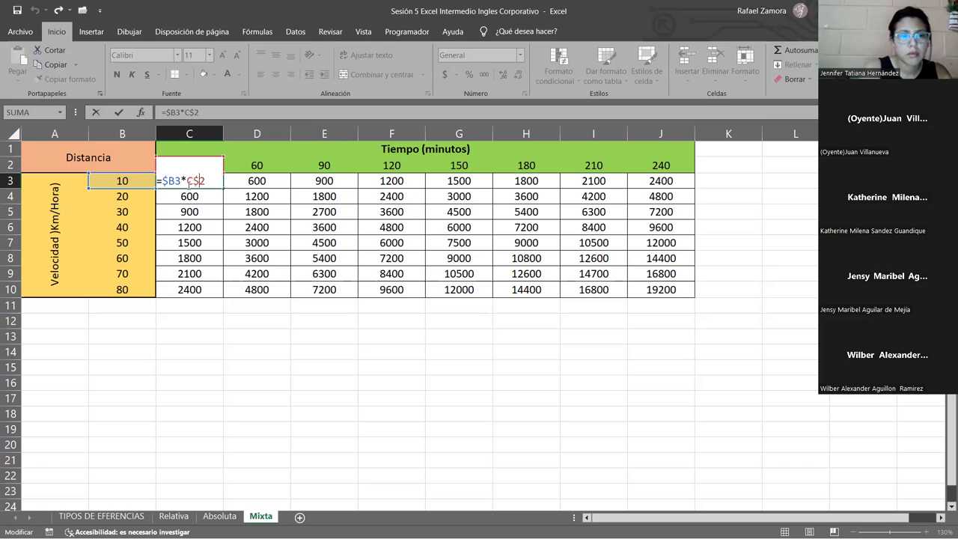
pyautogui.hotkey('ctrl', 'Return')
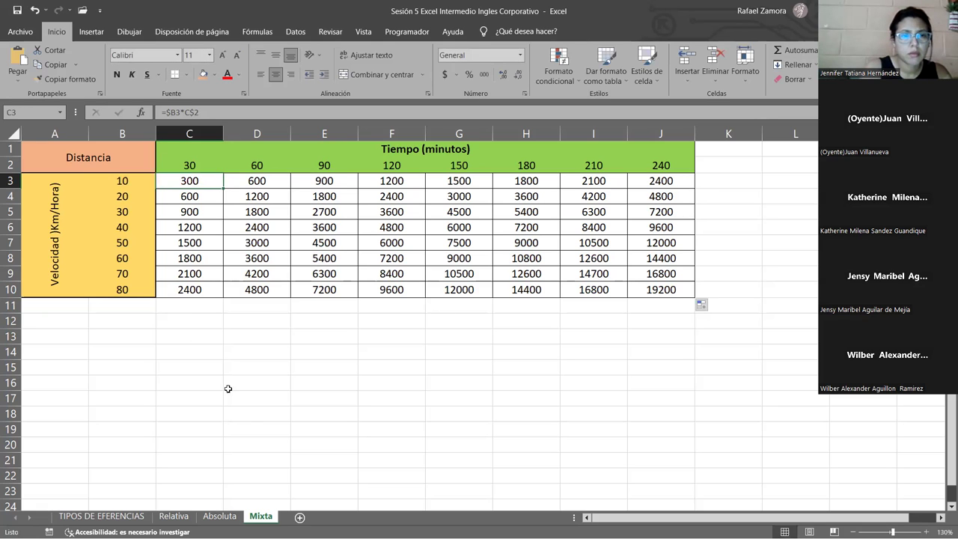
pyautogui.hotkey('ctrl', 'pageup')
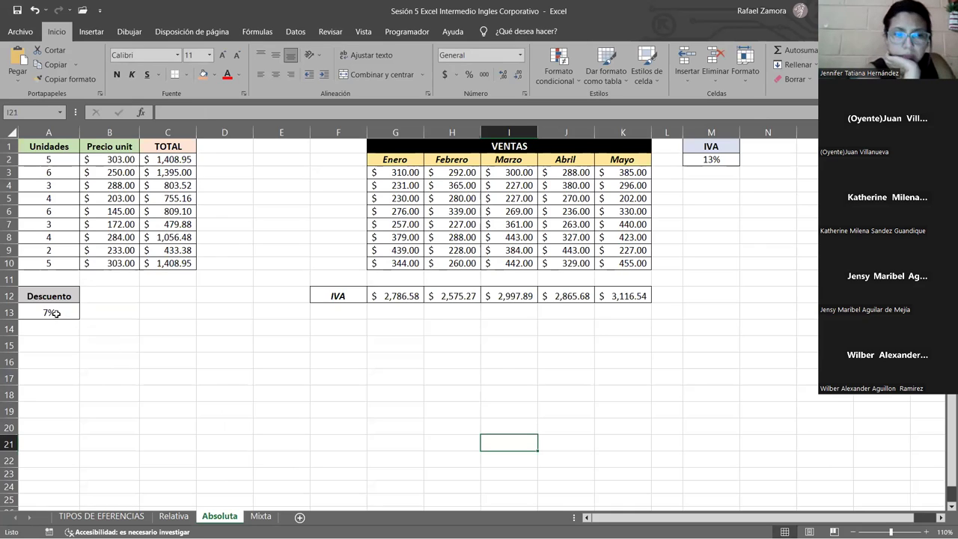
# Step: Inspect the discount formula in C2 and the IVA formula in G12, then return to Mixta
pyautogui.doubleClick(173, 159)
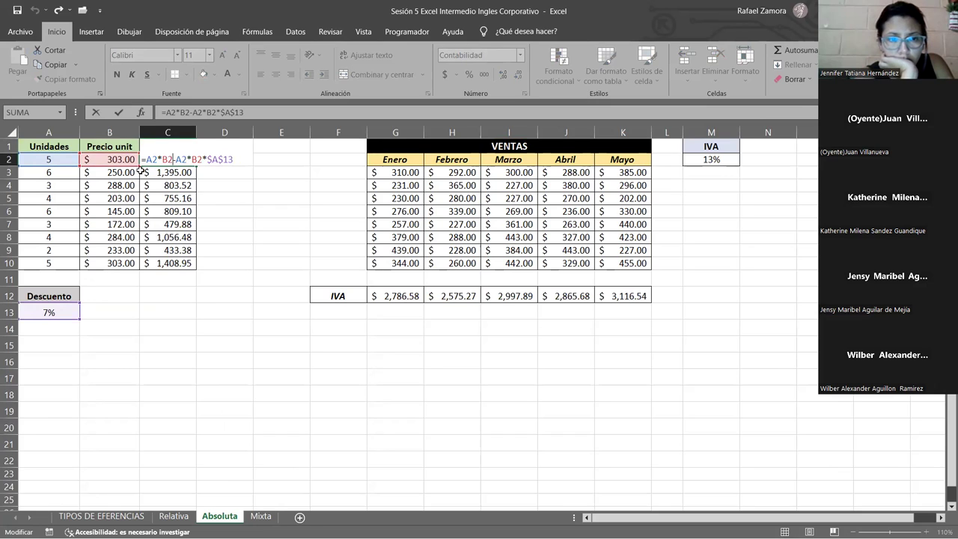
pyautogui.click(194, 165)
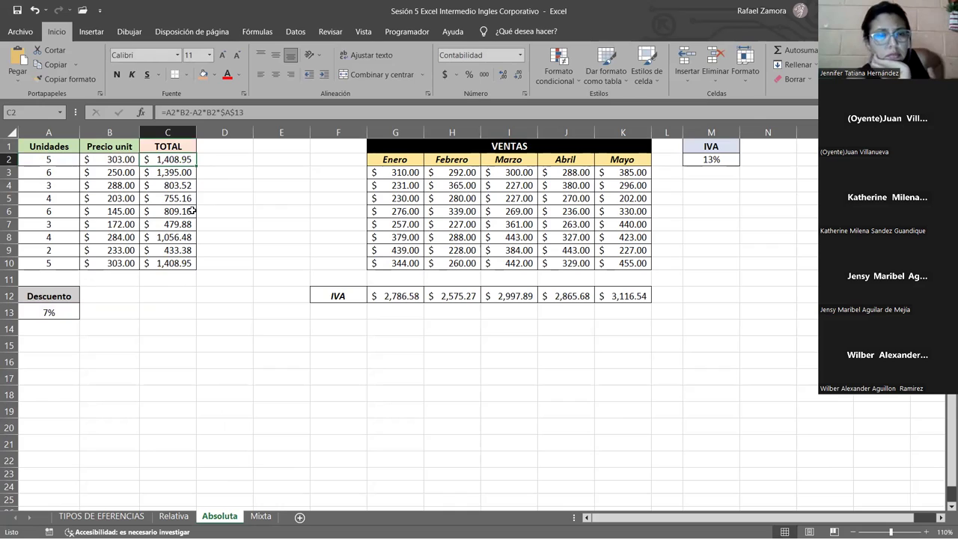
pyautogui.click(398, 296)
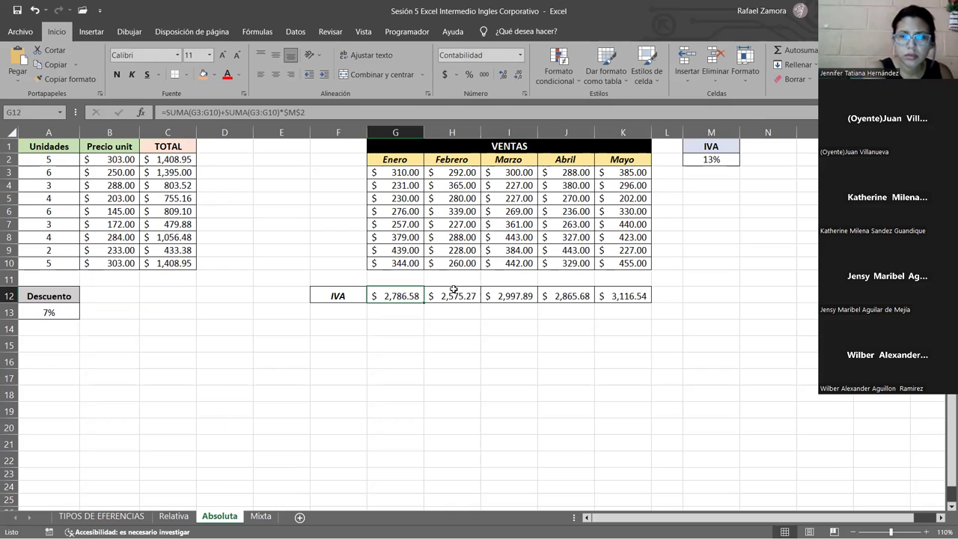
pyautogui.doubleClick(400, 296)
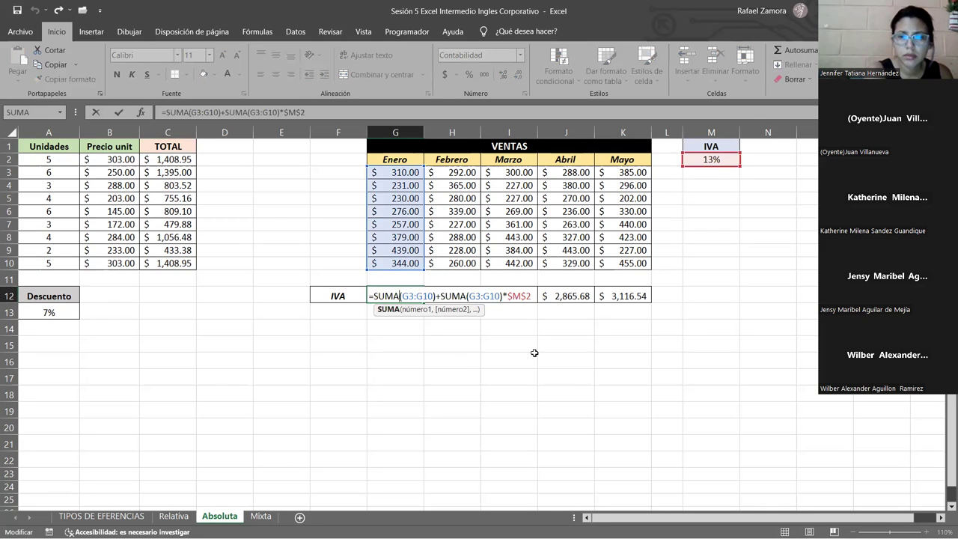
pyautogui.press('Escape')
pyautogui.hotkey('ctrl', 'pagedown')
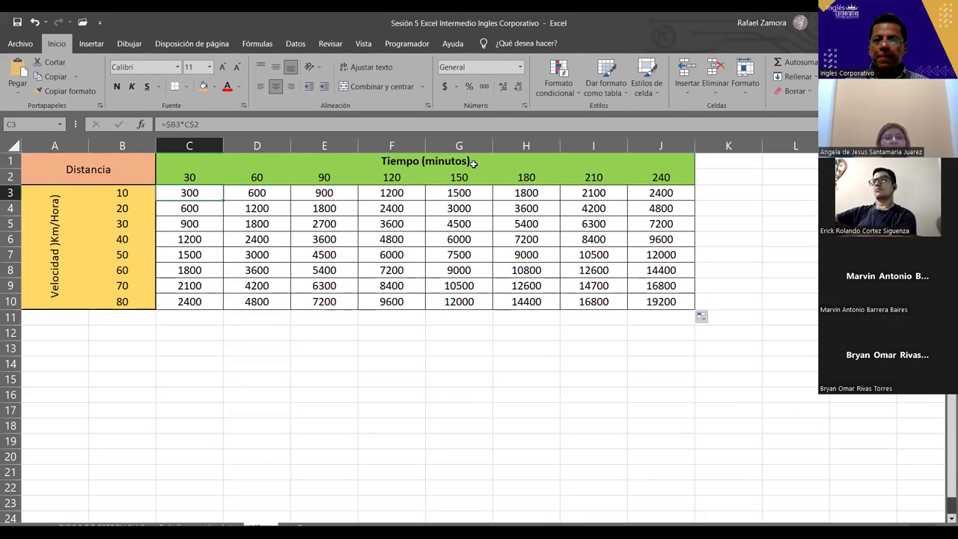
# Step: Select the Tiempo (minutos) header cells, then clear the selection
pyautogui.moveTo(419, 149); pyautogui.dragTo(478, 172)
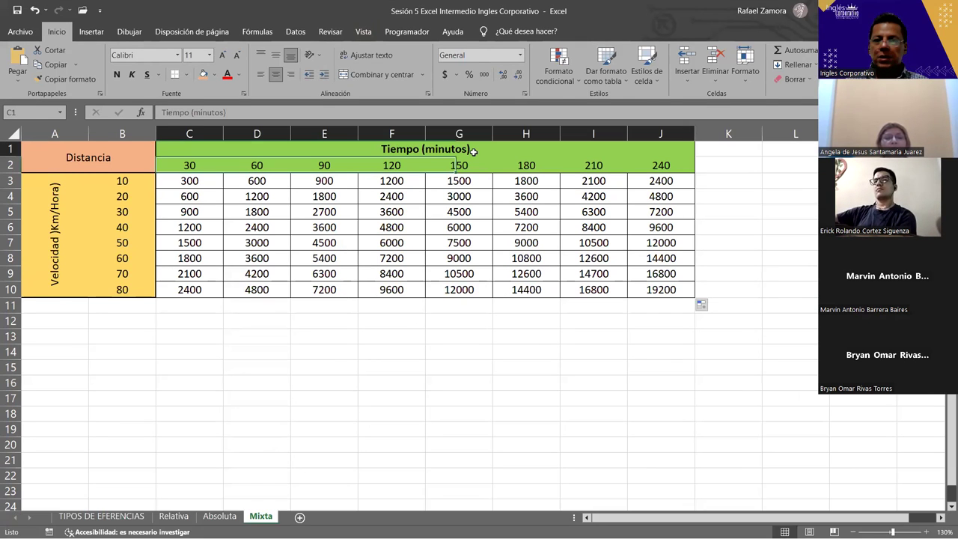
pyautogui.click(703, 350)
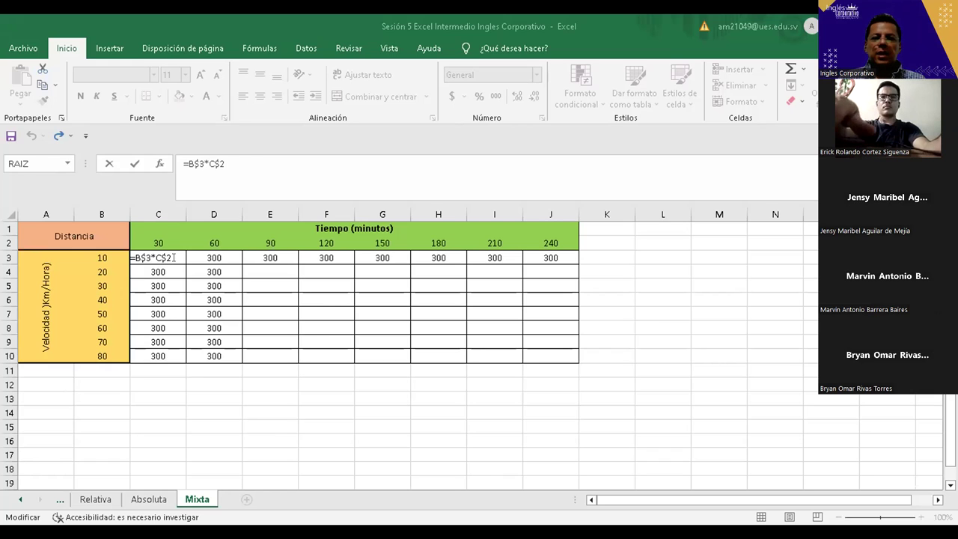
# Step: Change B$3 to $B3 in C3's formula and fill it down to C10
pyautogui.click(178, 263)
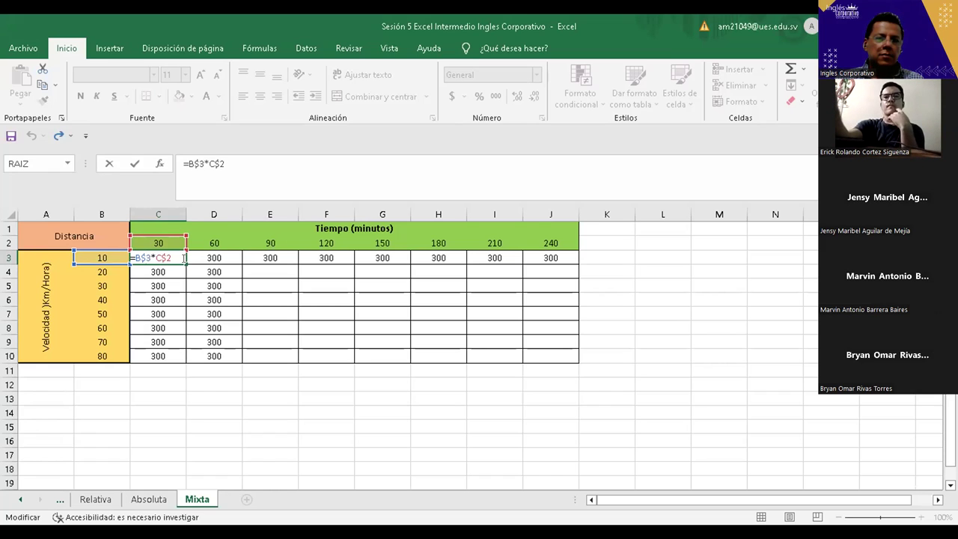
pyautogui.press('F4')
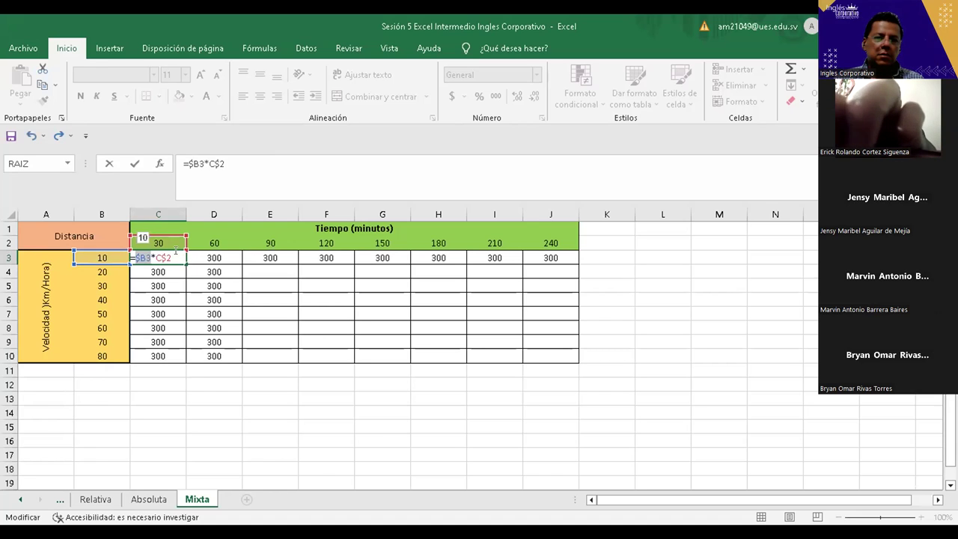
pyautogui.press('Return')
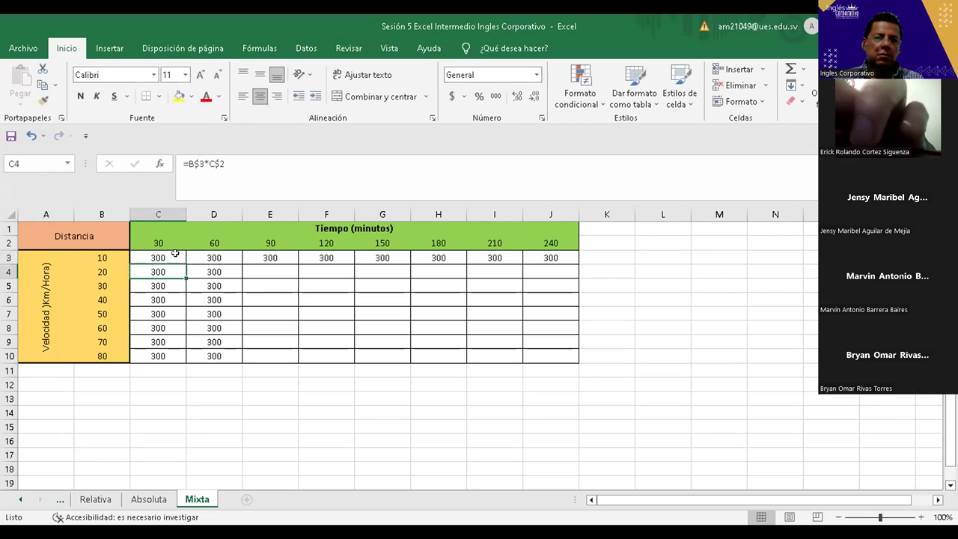
pyautogui.click(174, 256)
pyautogui.moveTo(186, 263); pyautogui.dragTo(178, 356)
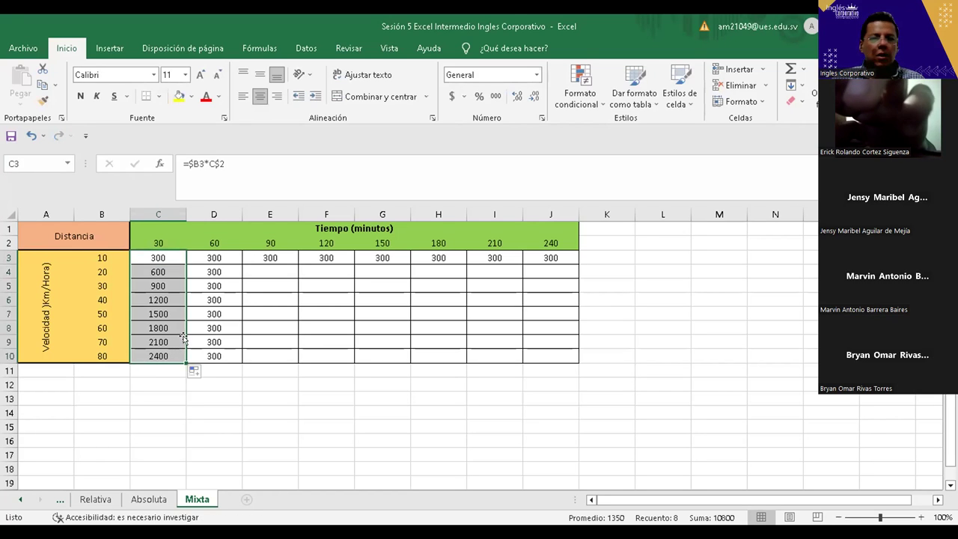
# Step: Fill the C3:C10 formulas right to column J, completing the table up to 19200
pyautogui.click(172, 256)
pyautogui.moveTo(186, 263)
pyautogui.mouseDown()
pyautogui.moveTo(373, 258)
pyautogui.moveTo(177, 258)
pyautogui.moveTo(173, 351)
pyautogui.mouseUp()
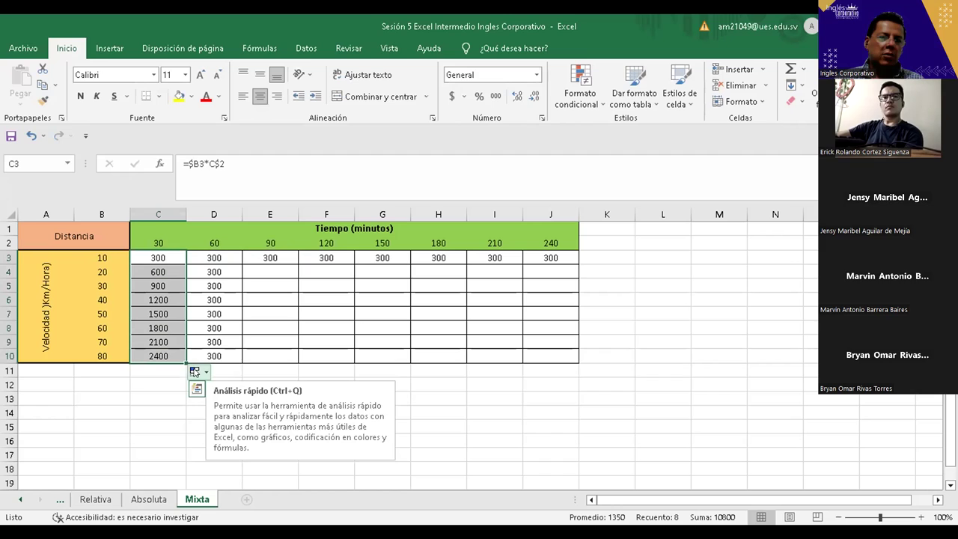
pyautogui.click(198, 371)
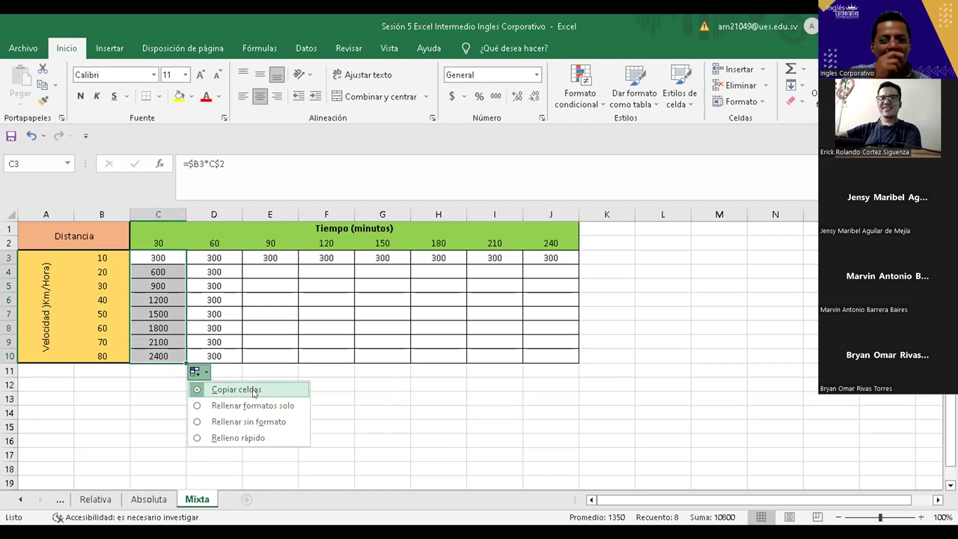
pyautogui.moveTo(187, 362); pyautogui.dragTo(553, 356)
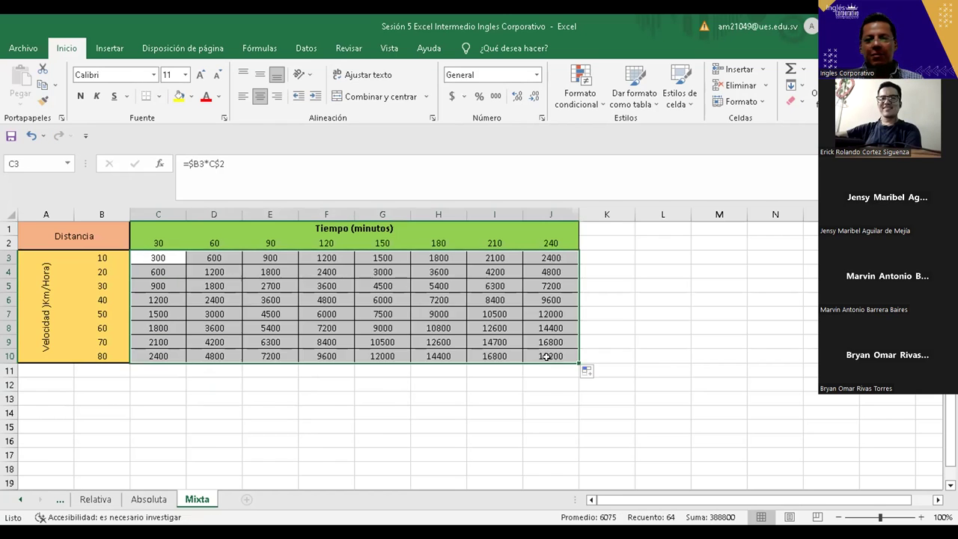
pyautogui.click(412, 407)
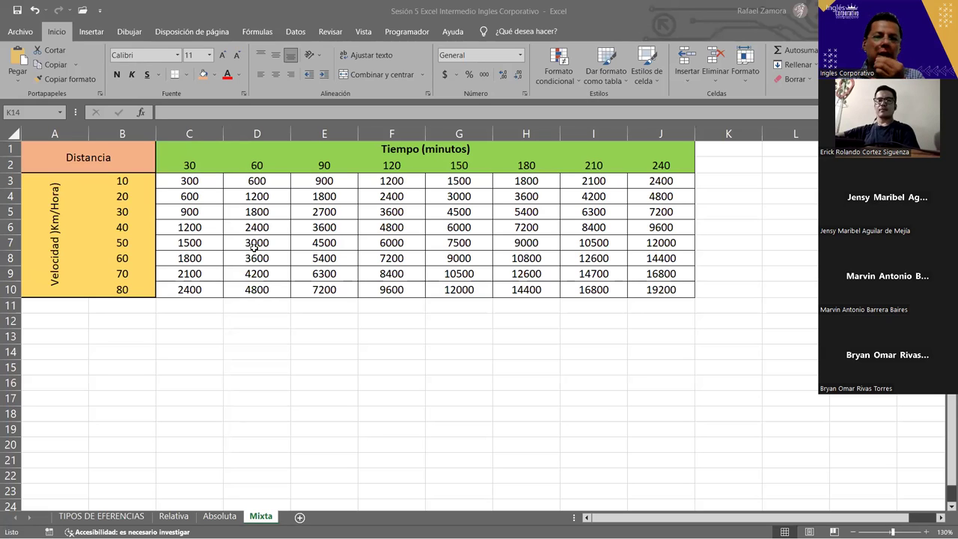
pyautogui.hotkey('alt', 'Tab')
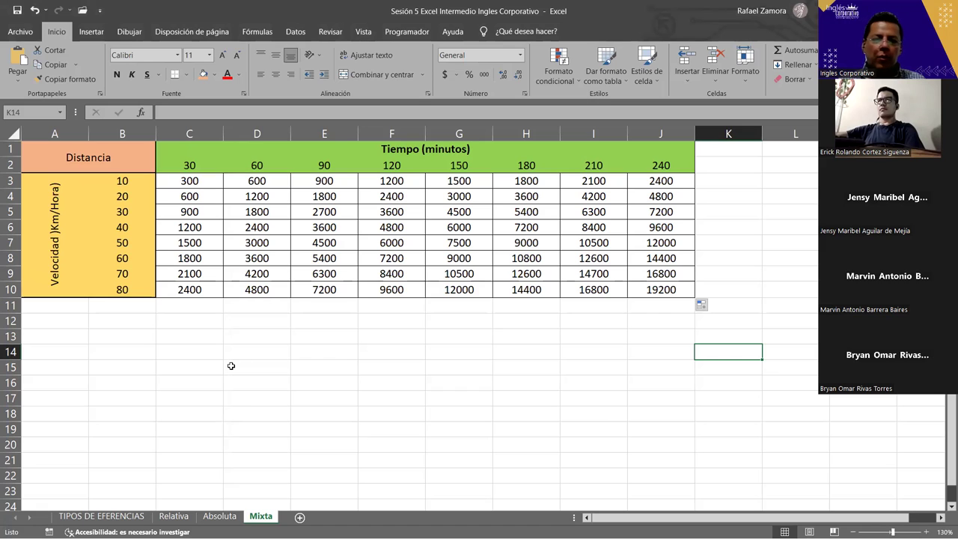
pyautogui.click(219, 516)
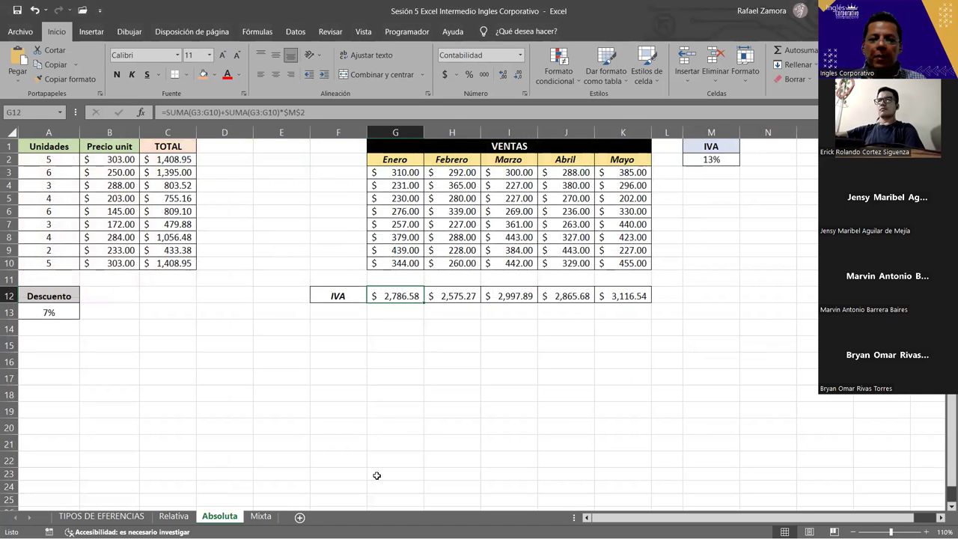
pyautogui.hotkey('ctrl', 'pagedown')
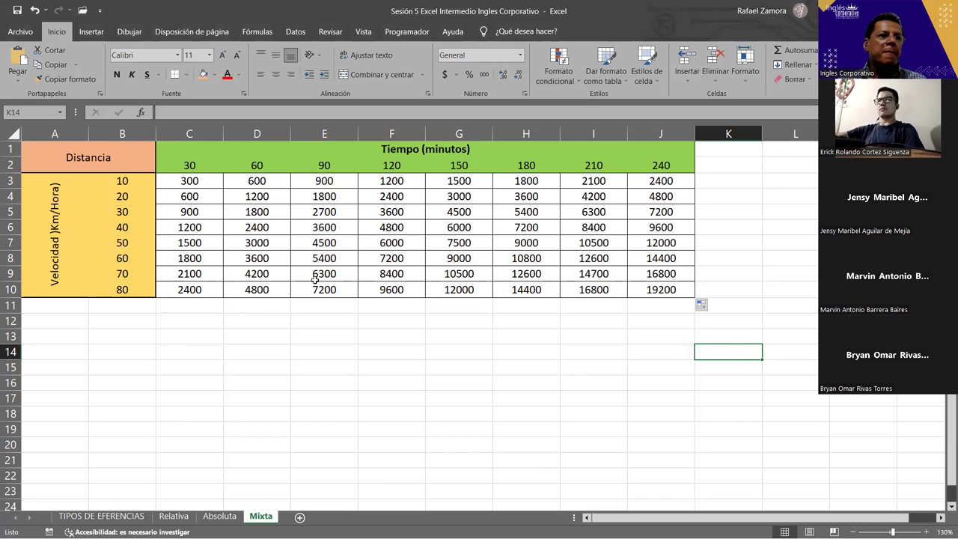
pyautogui.doubleClick(198, 180)
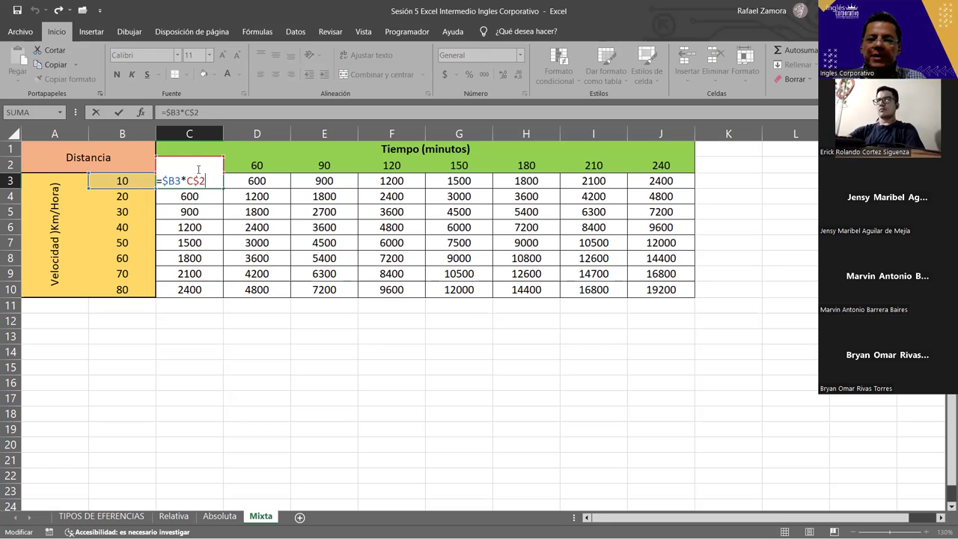
pyautogui.press('Escape')
pyautogui.click(275, 181)
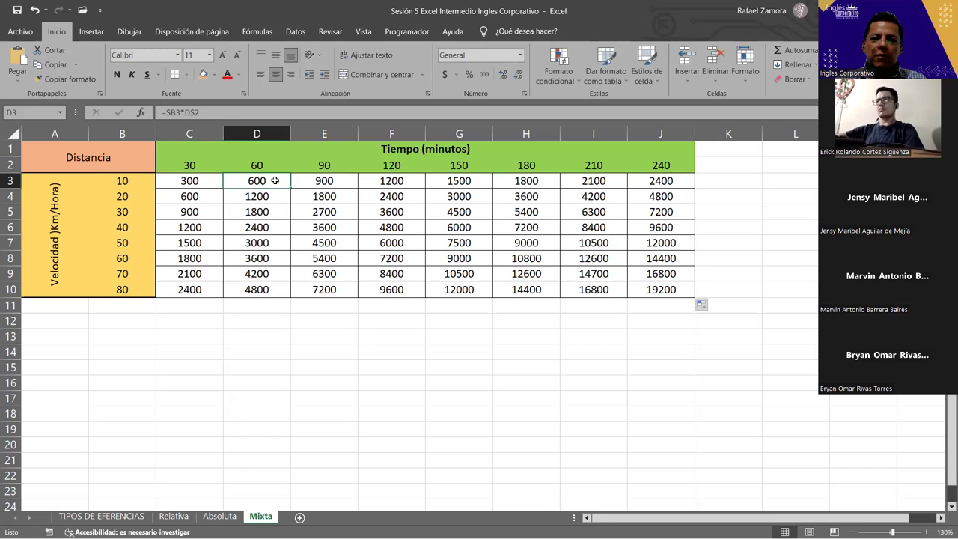
pyautogui.click(332, 185)
pyautogui.click(393, 182)
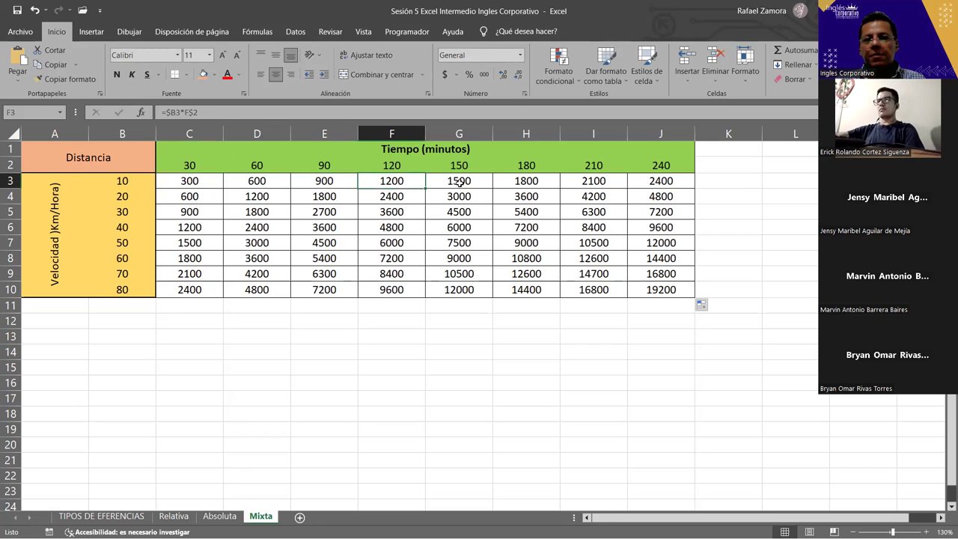
pyautogui.click(215, 183)
pyautogui.doubleClick(214, 185)
pyautogui.press('Escape')
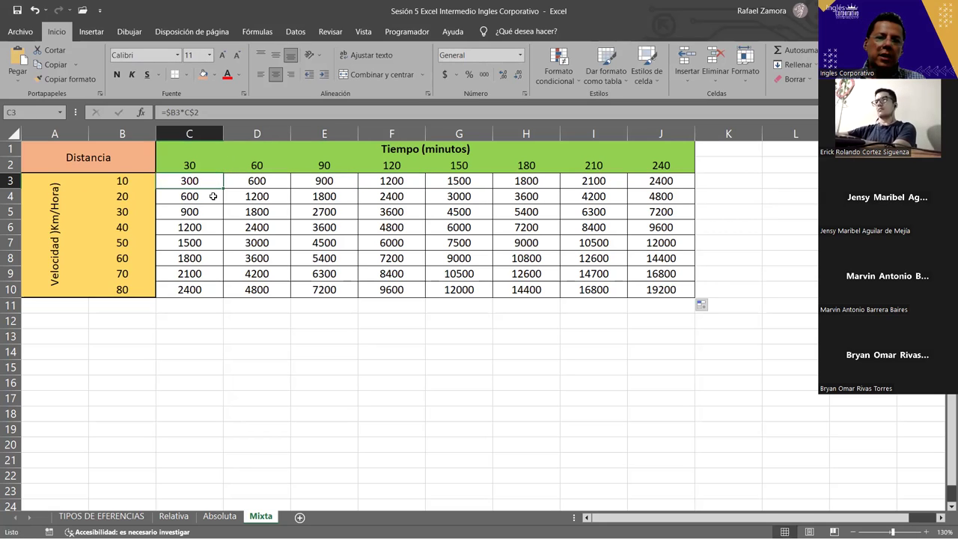
pyautogui.click(214, 196)
pyautogui.click(211, 212)
pyautogui.click(206, 227)
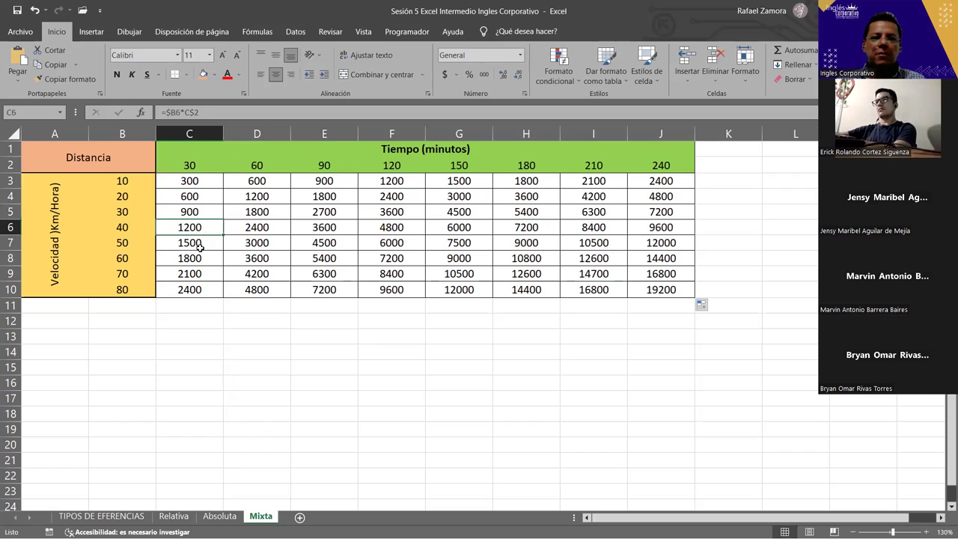
pyautogui.click(203, 177)
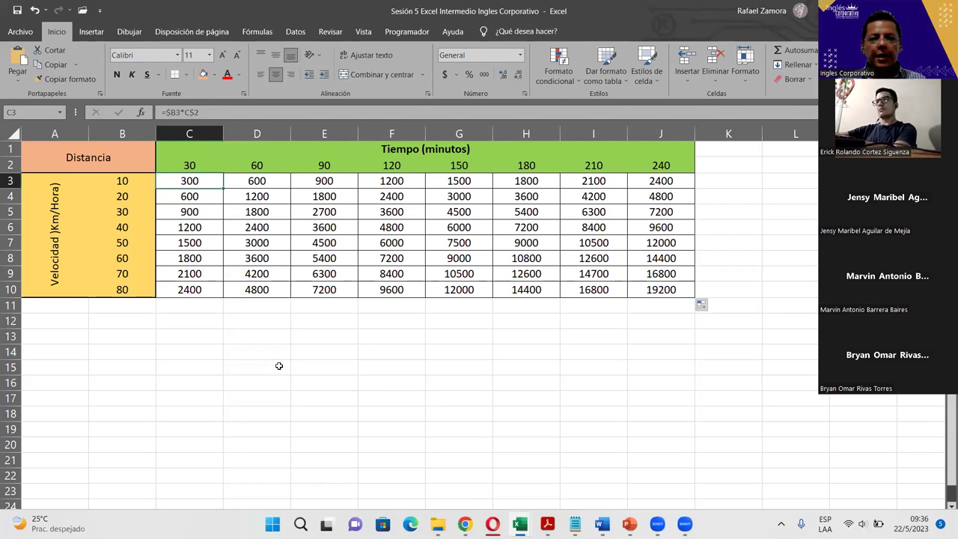
pyautogui.click(329, 303)
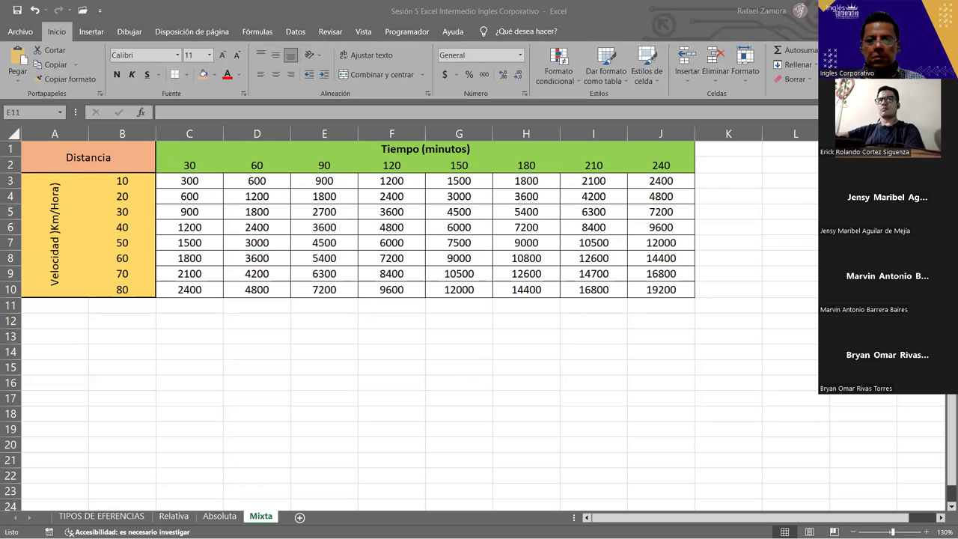
# Step: Switch to the Sesión 6 Excel Intermedio workbook with the BUSCAR introduction sheet
pyautogui.hotkey('alt', 'Tab')
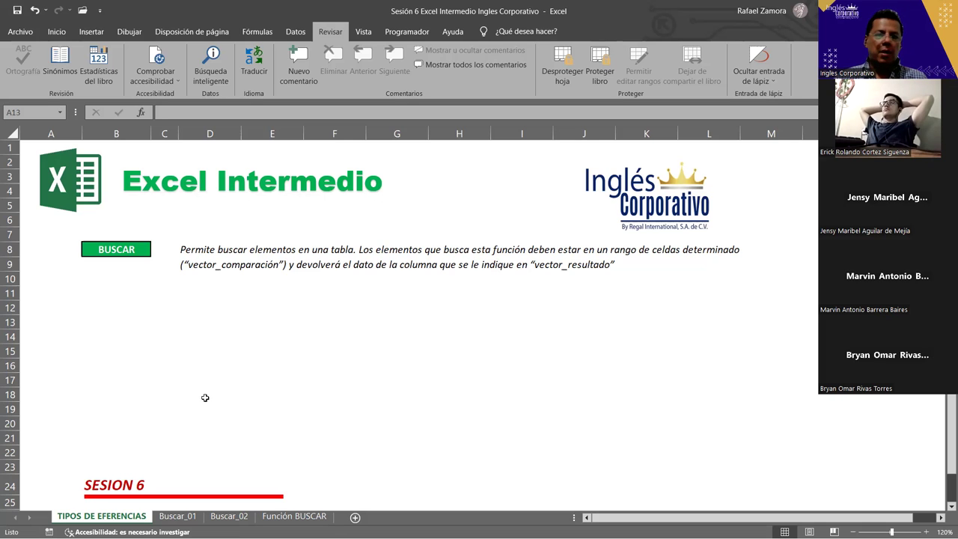
# Step: Move to the Buscar_01 sheet with the BUSCAR syntax, product stock and name tables
pyautogui.hotkey('ctrl', 'pagedown')
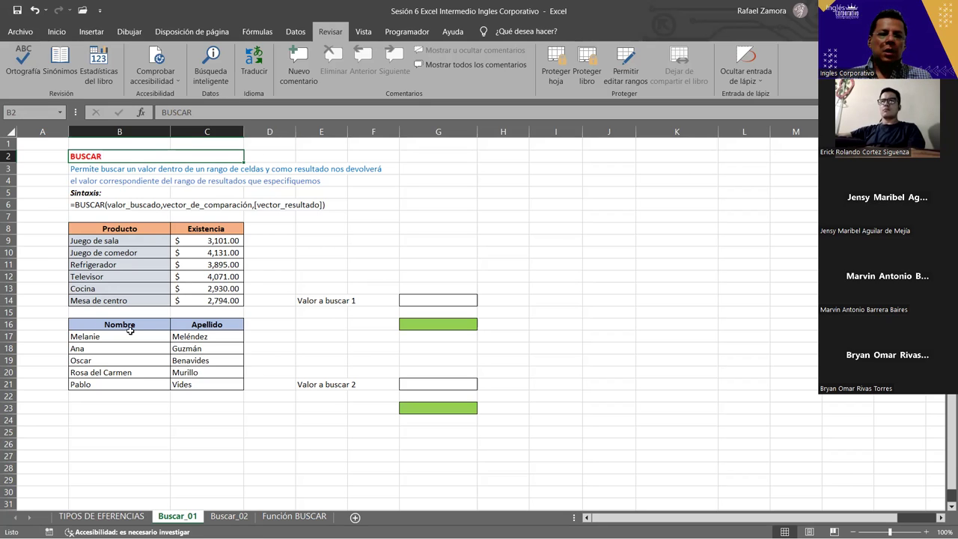
# Step: Check the Existencia formulas, then enter Cocina in G14 as Valor a buscar 1
pyautogui.click(218, 253)
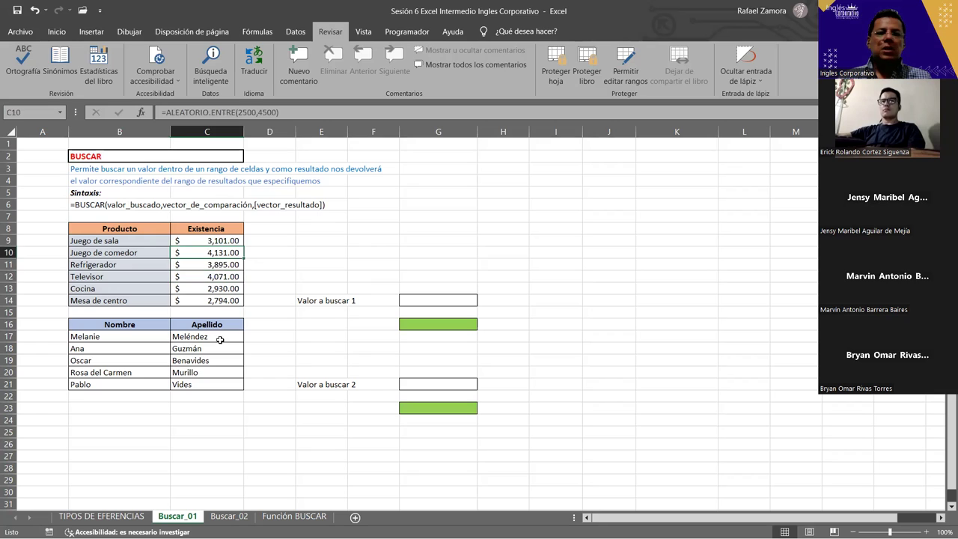
pyautogui.click(217, 278)
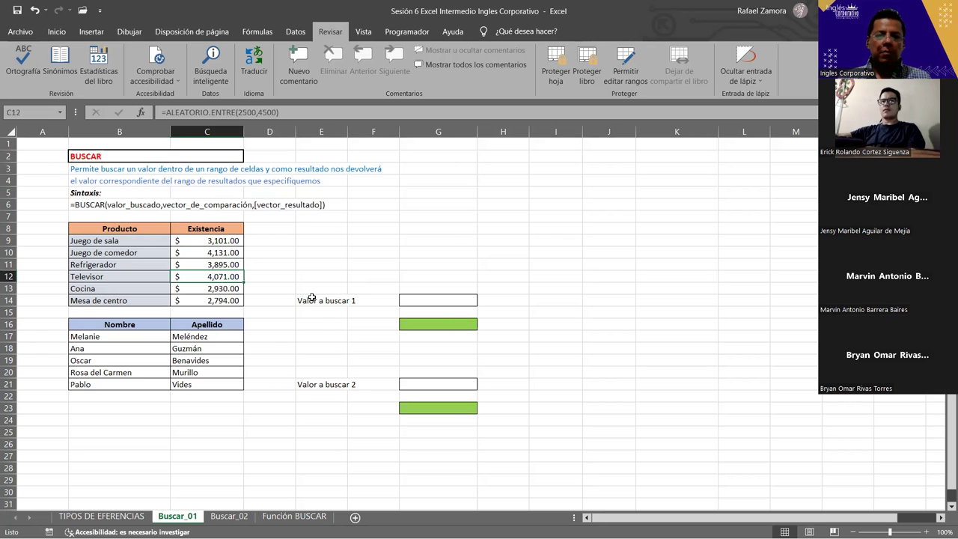
pyautogui.click(340, 254)
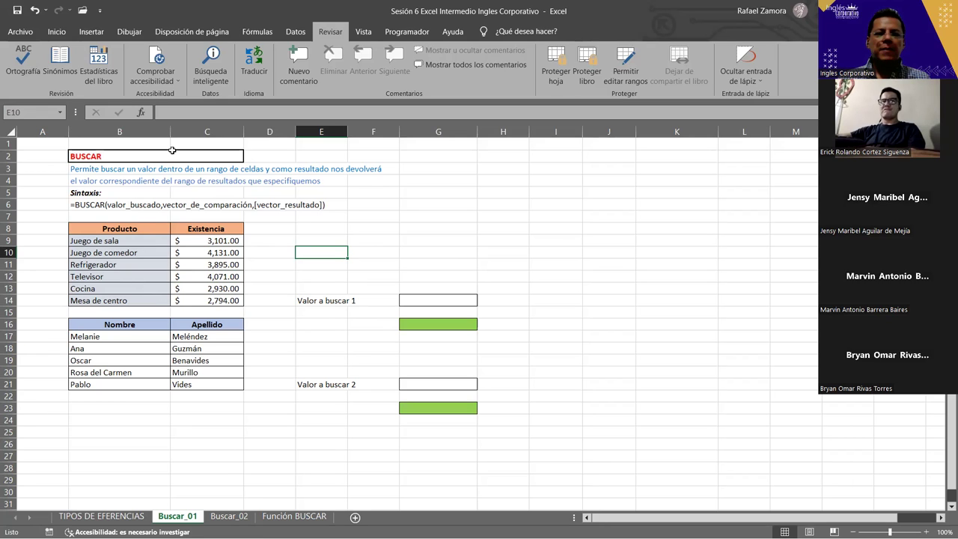
pyautogui.click(448, 301)
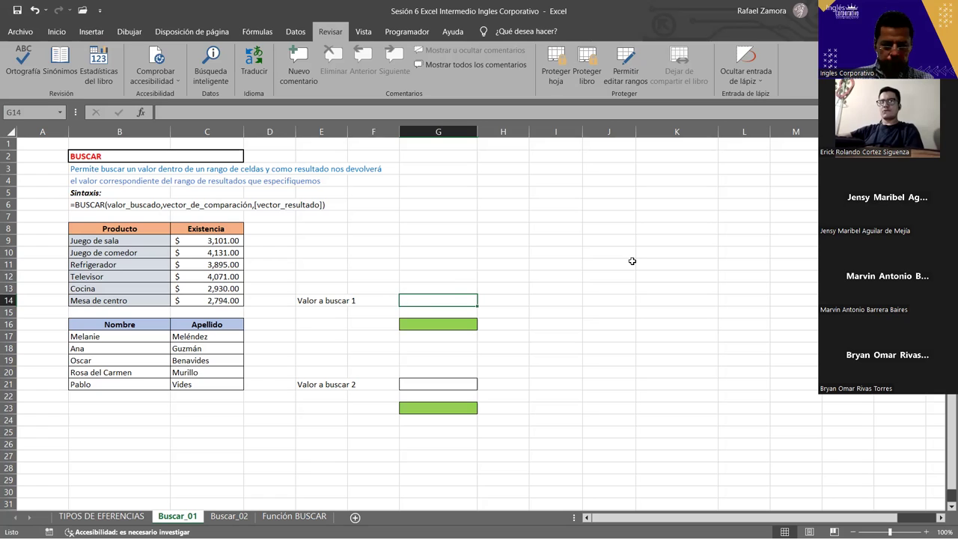
pyautogui.write('Cocina')
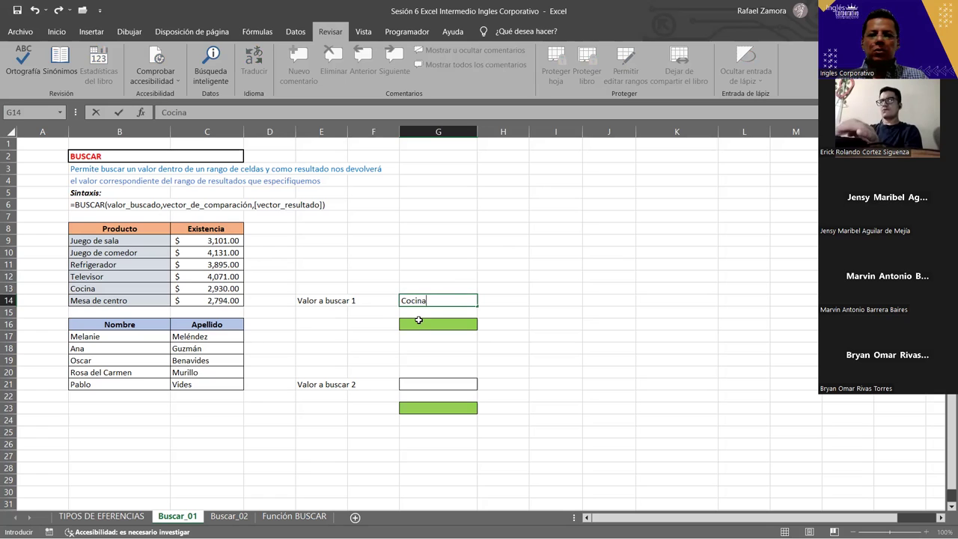
pyautogui.click(417, 320)
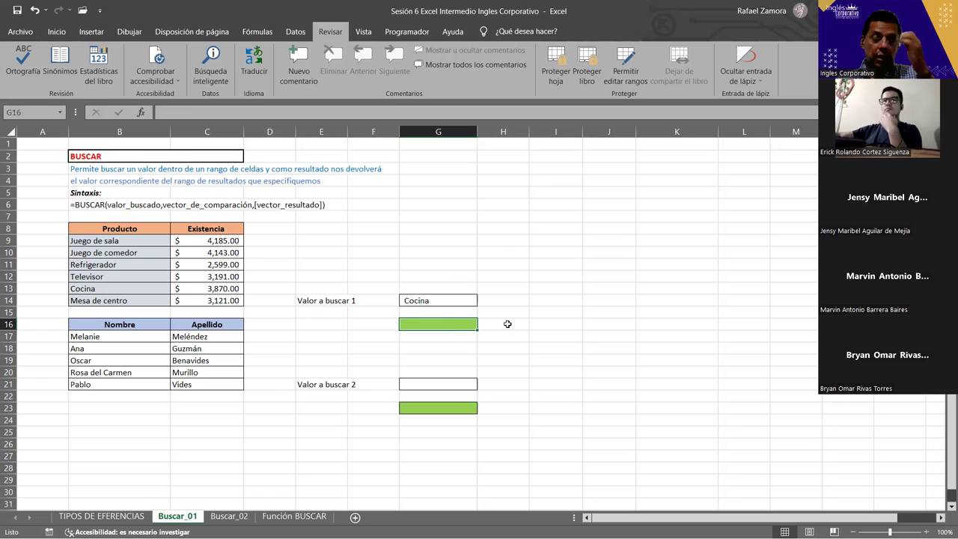
# Step: Begin =BUSCAR(G14, in G16, using G14 as the lookup value
pyautogui.write('=')
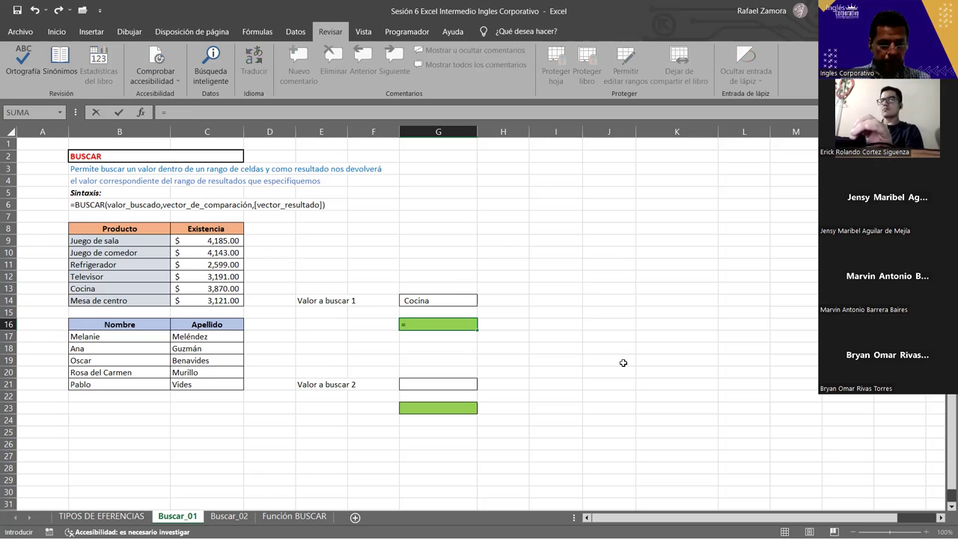
pyautogui.write('busca')
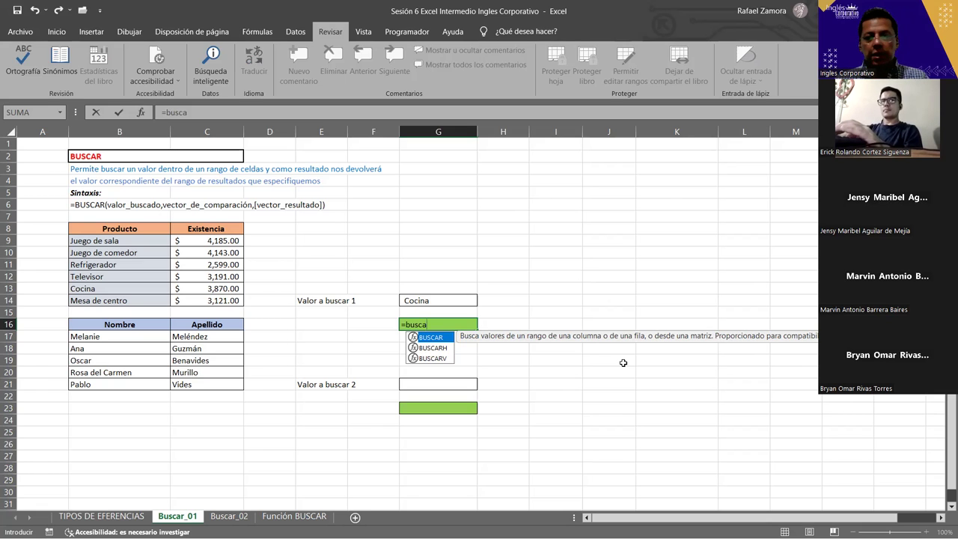
pyautogui.press('Tab')
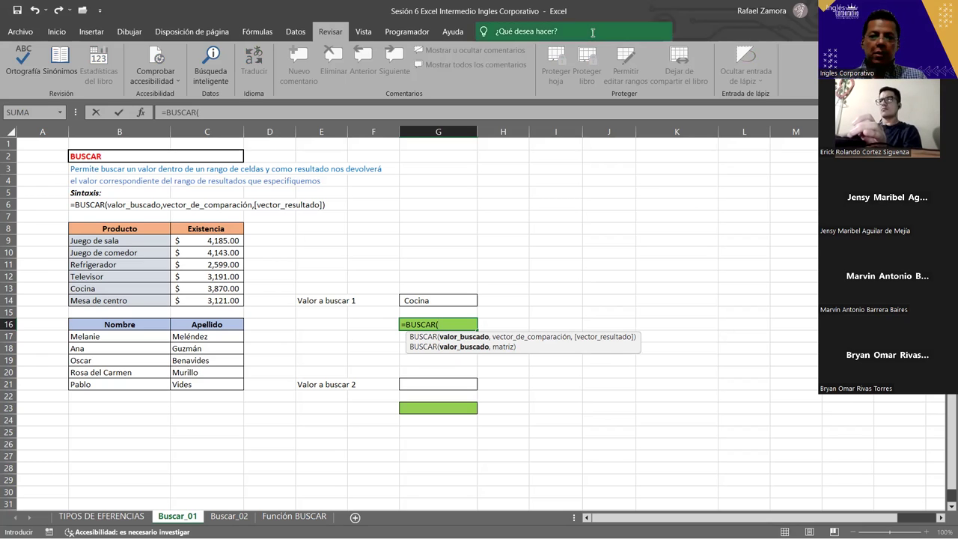
pyautogui.click(473, 299)
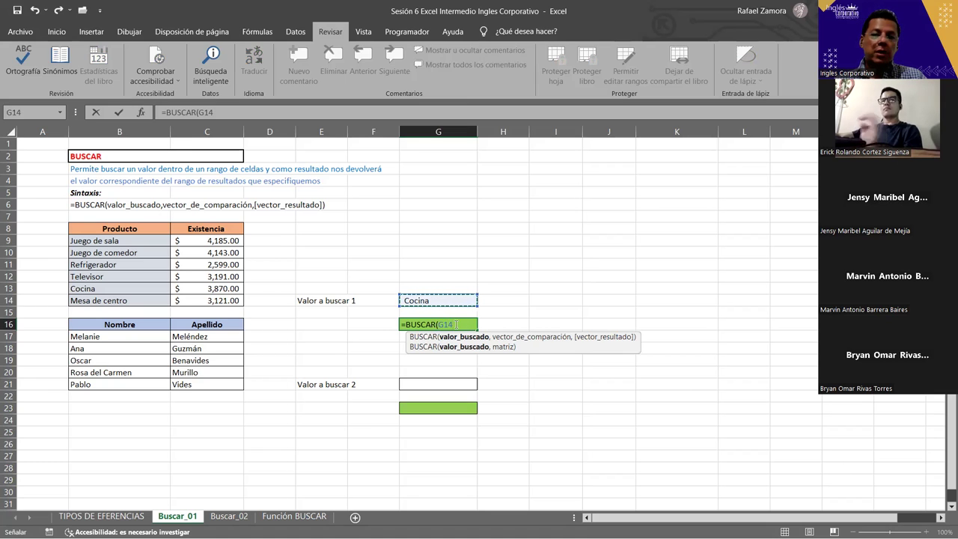
pyautogui.write(',')
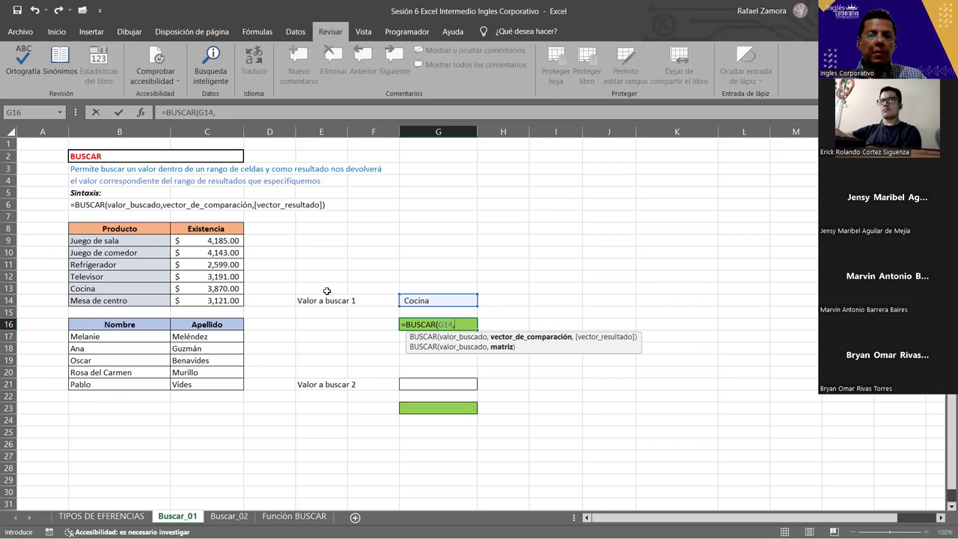
# Step: Complete G16 as =BUSCAR(G14,B9:B14,C9:C14); the formula returns #N/D
pyautogui.click(118, 241)
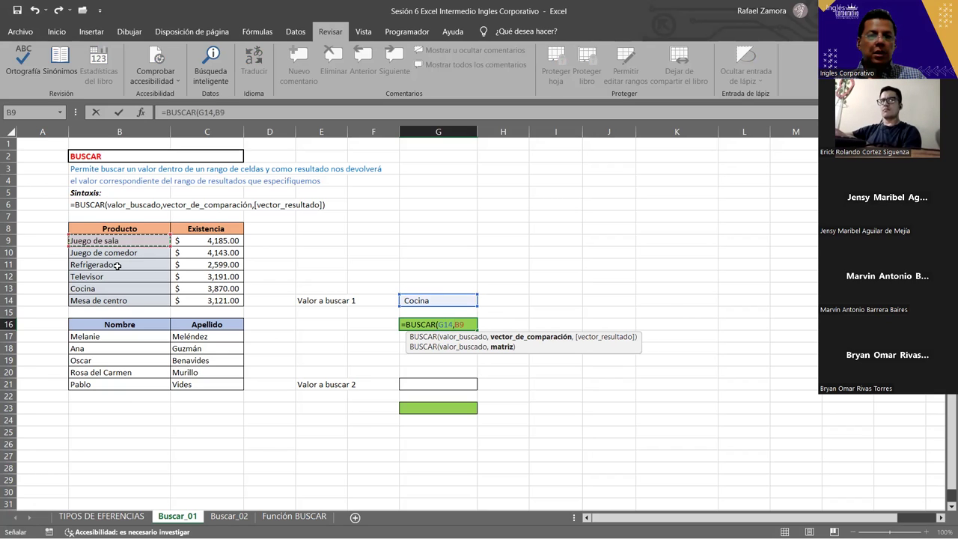
pyautogui.moveTo(117, 265); pyautogui.dragTo(119, 297)
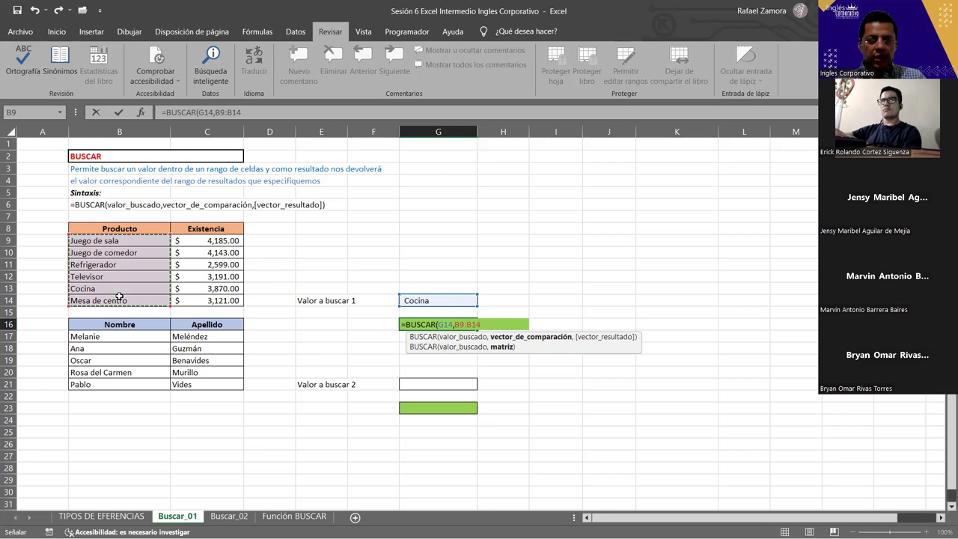
pyautogui.write(',')
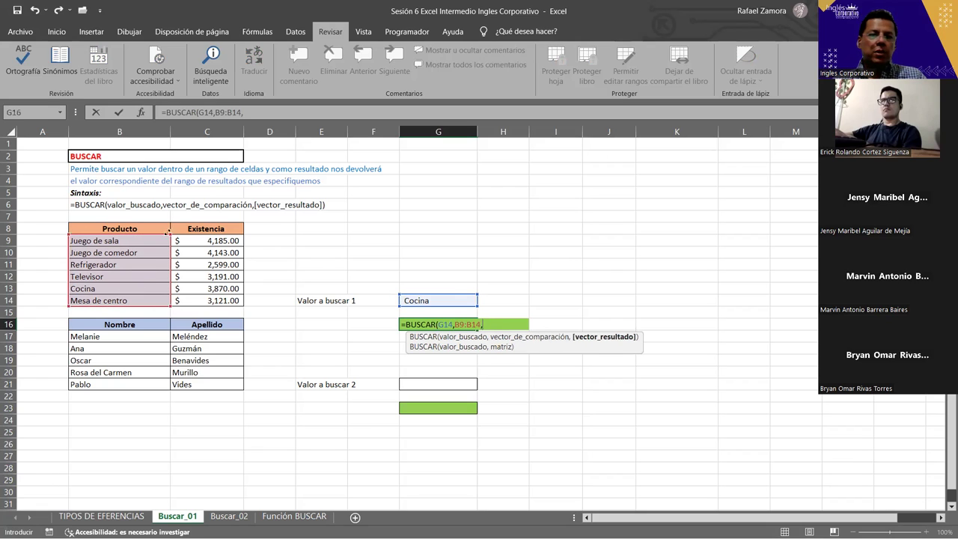
pyautogui.click(213, 240)
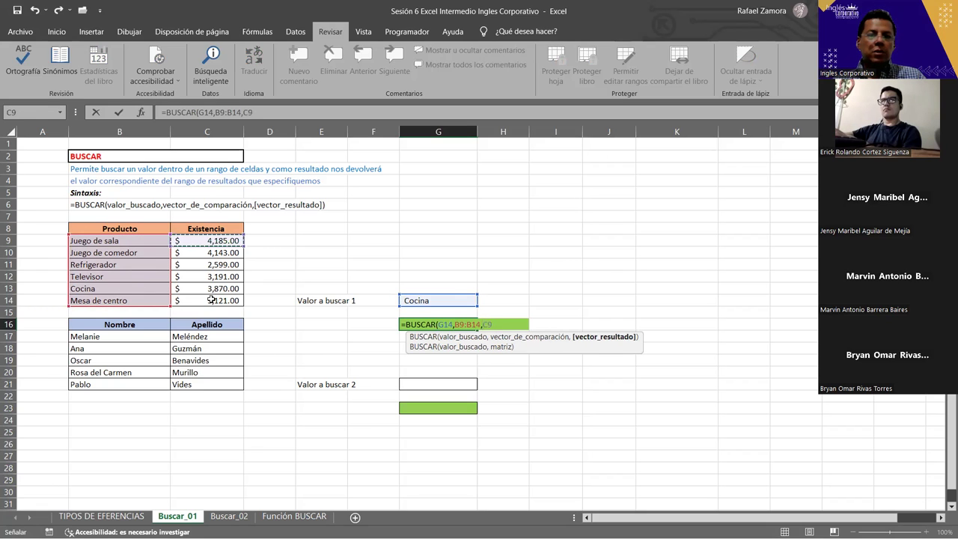
pyautogui.keyDown('shift'); pyautogui.click(212, 299); pyautogui.keyUp('shift')
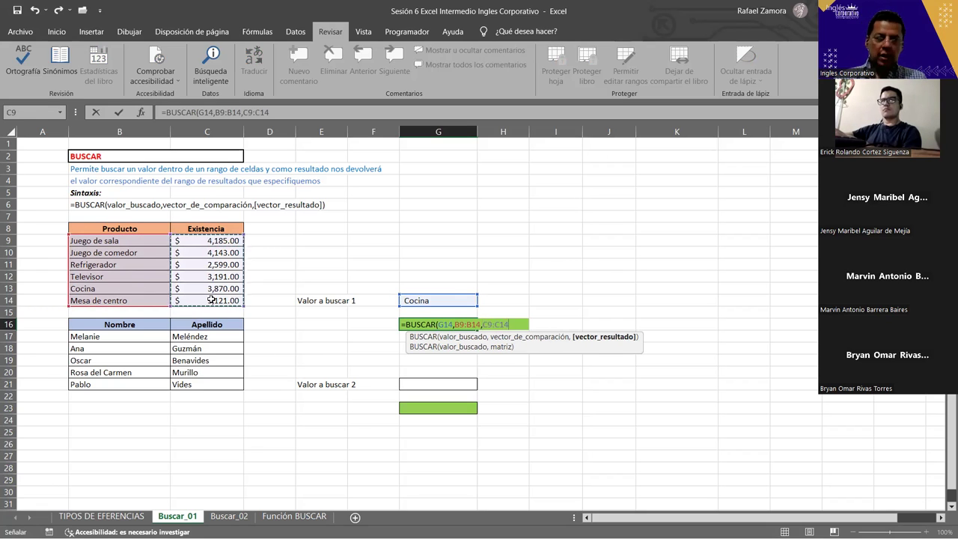
pyautogui.press('Return')
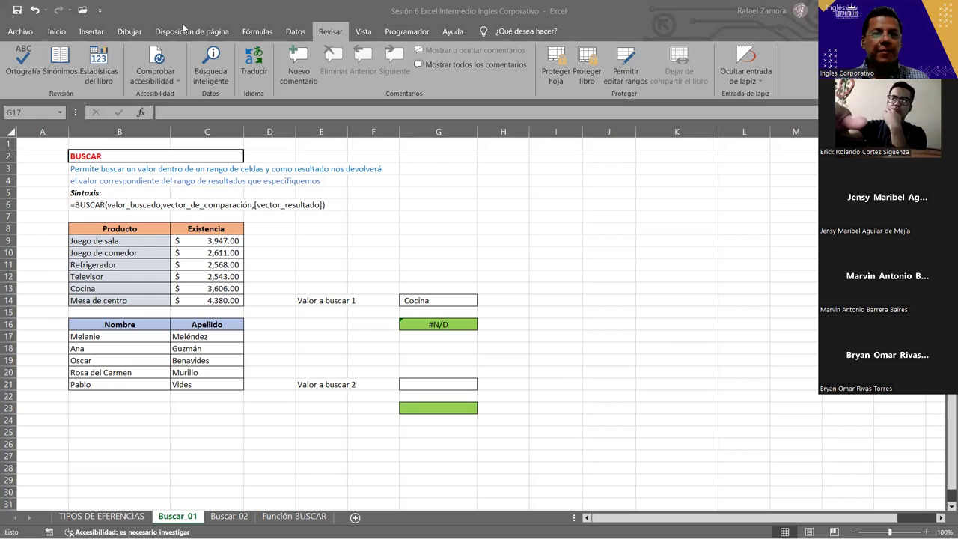
# Step: Change the lookup value in G14 to 'Juego de sala', fixing the typo
pyautogui.click(449, 300)
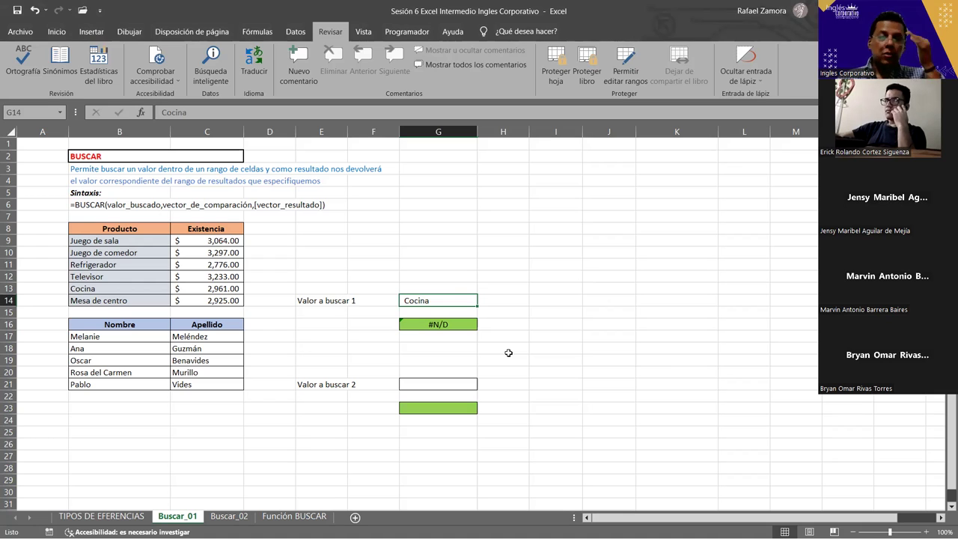
pyautogui.write('Jue')
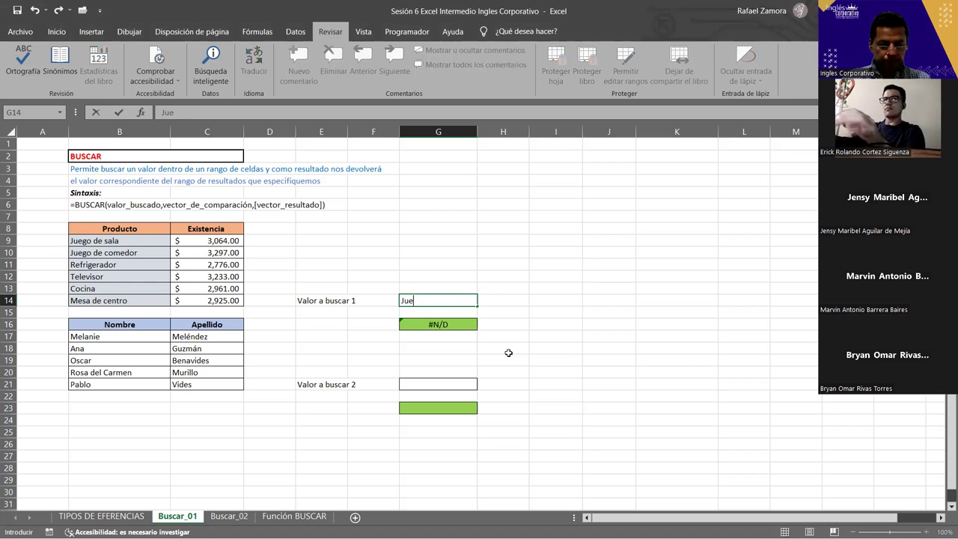
pyautogui.write('go de sla')
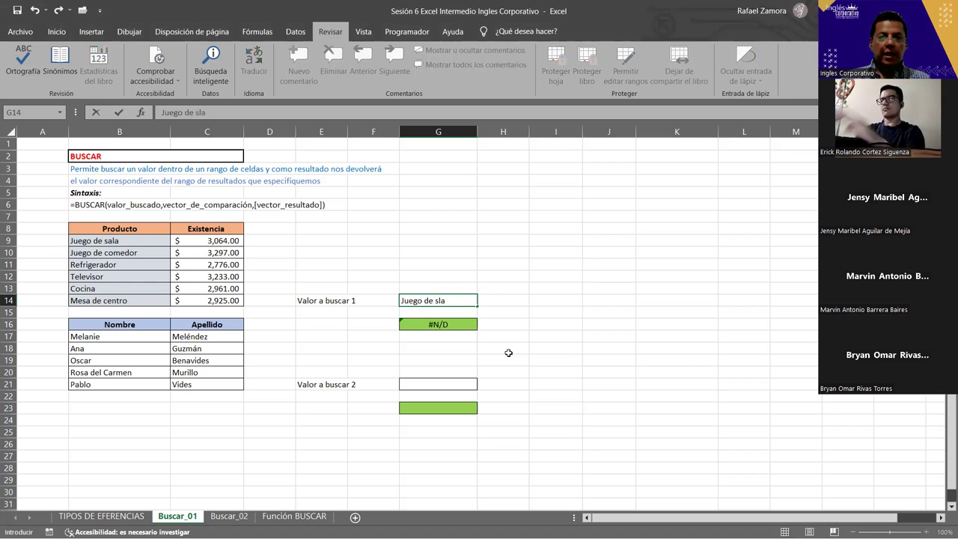
pyautogui.press('BackSpace')
pyautogui.press('BackSpace')
pyautogui.write('ala')
pyautogui.press('Return')
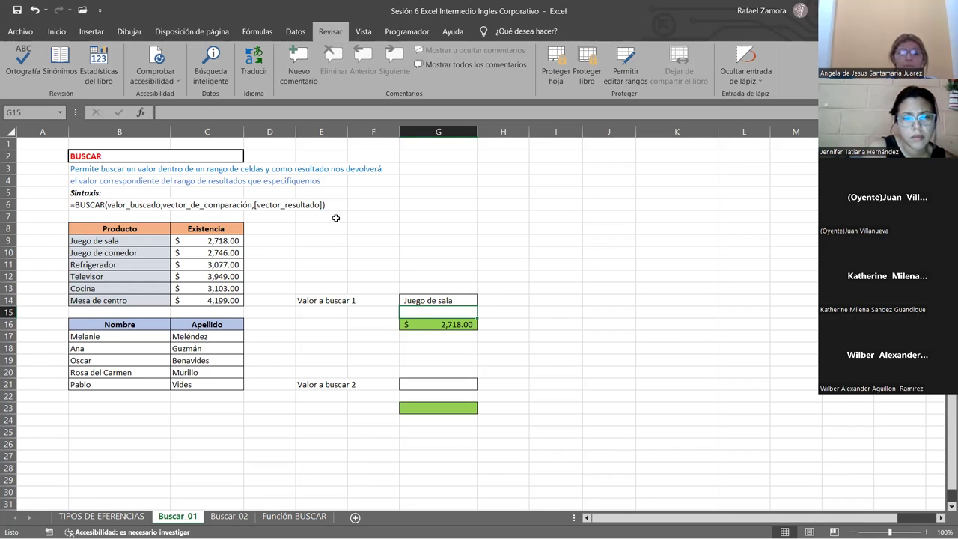
# Step: Review the formulas in C9 and G16, then return to G14
pyautogui.click(235, 238)
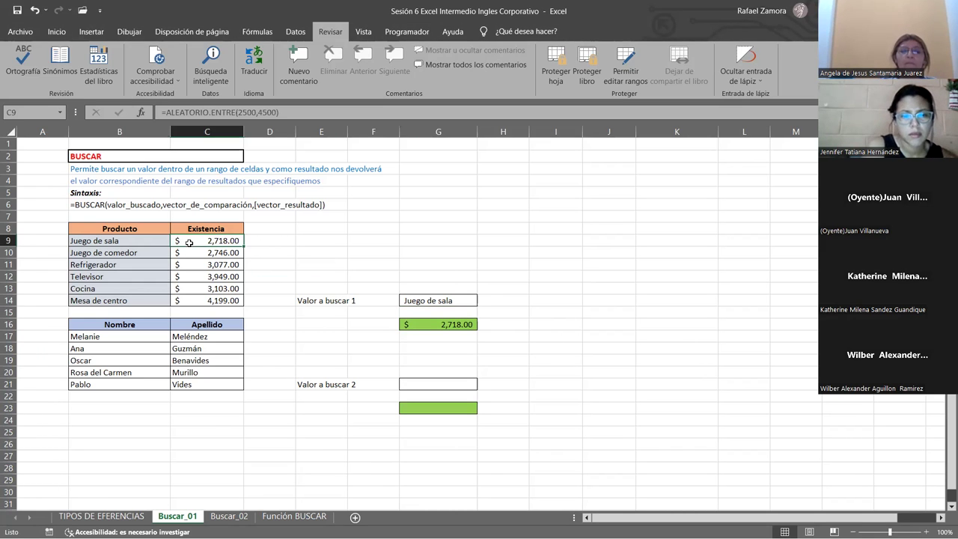
pyautogui.click(468, 322)
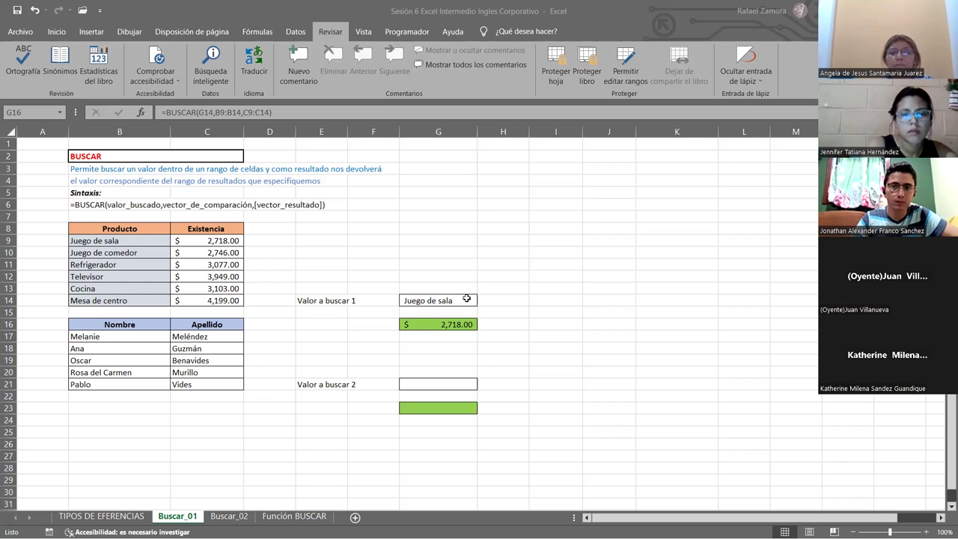
pyautogui.press('Up')
pyautogui.press('Up')
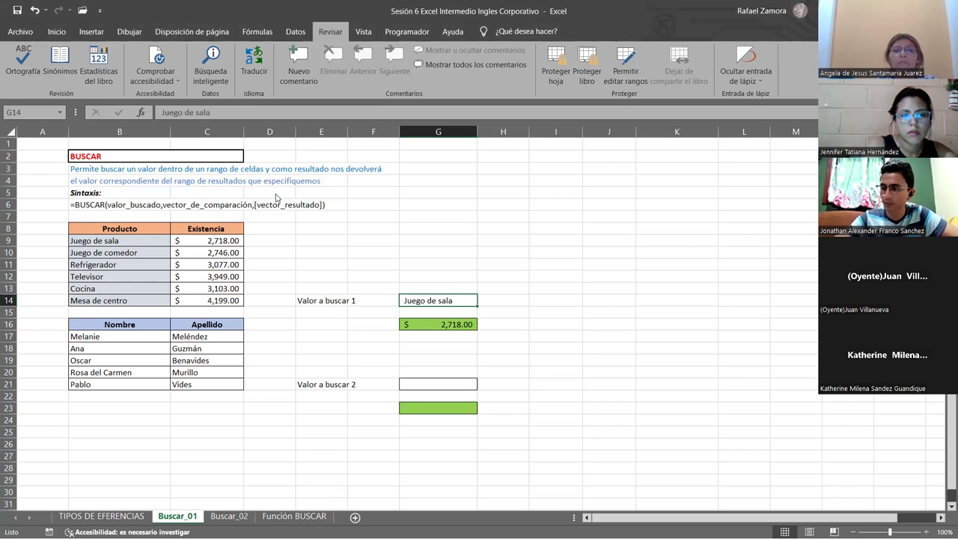
# Step: Enter 'Televisor' as the lookup value in G14
pyautogui.write('Televisor')
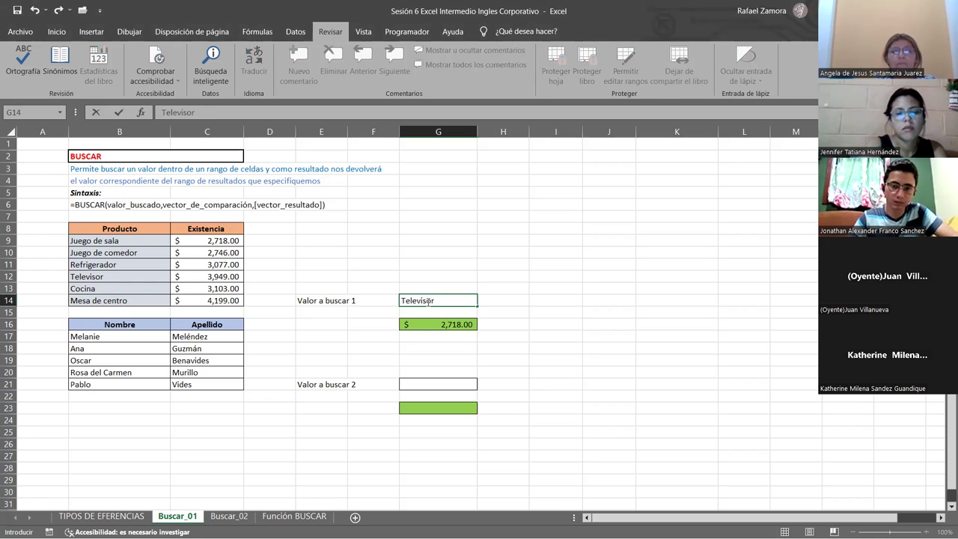
pyautogui.press('Return')
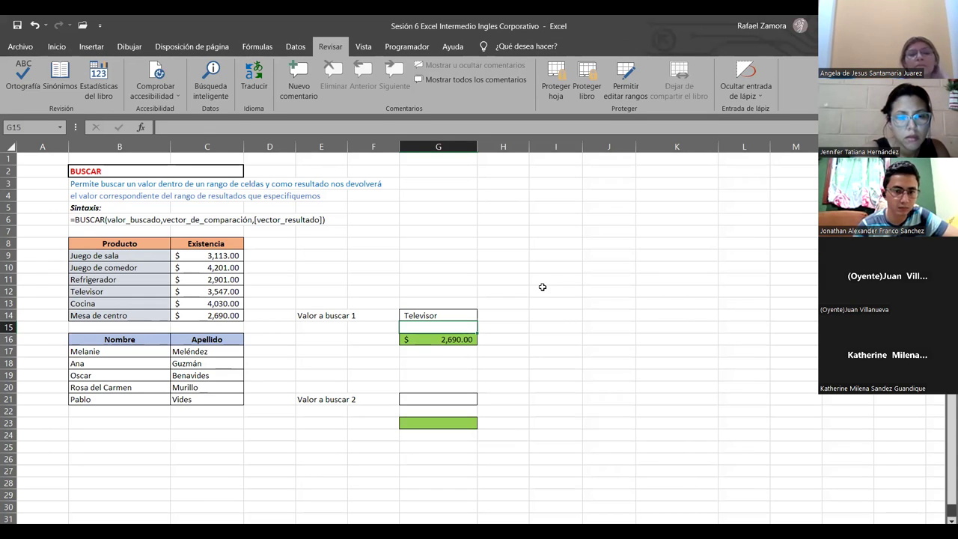
# Step: Select a cell in the Producto column and bring up the Datos ribbon
pyautogui.click(542, 289)
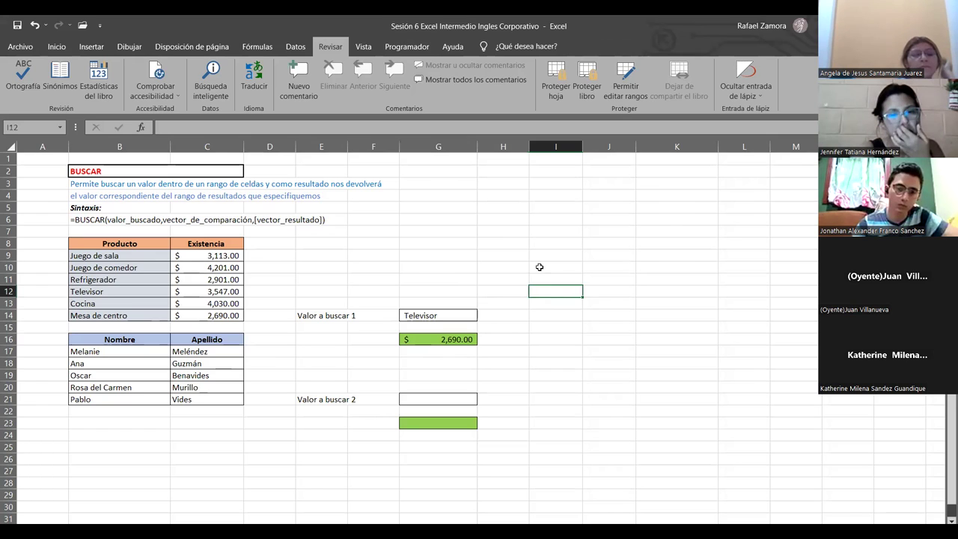
pyautogui.click(642, 303)
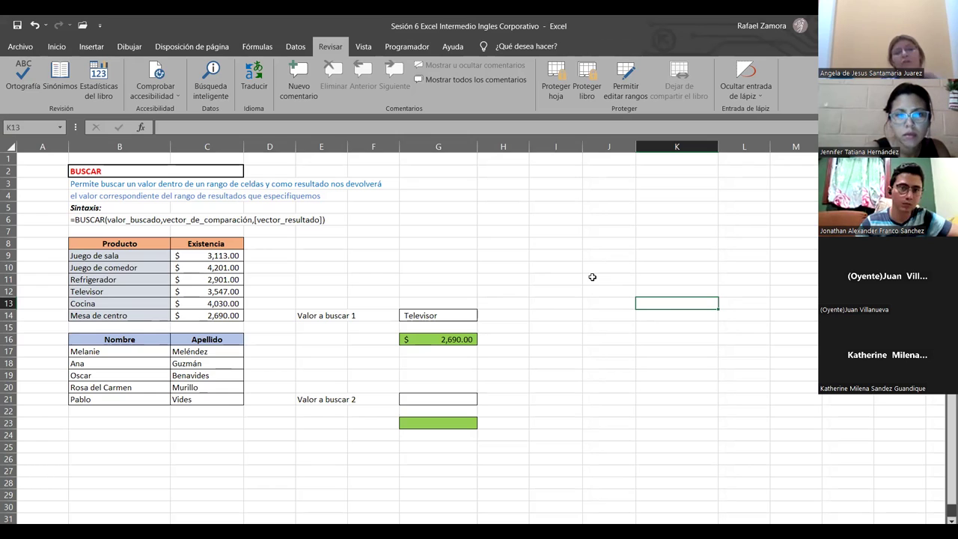
pyautogui.click(450, 312)
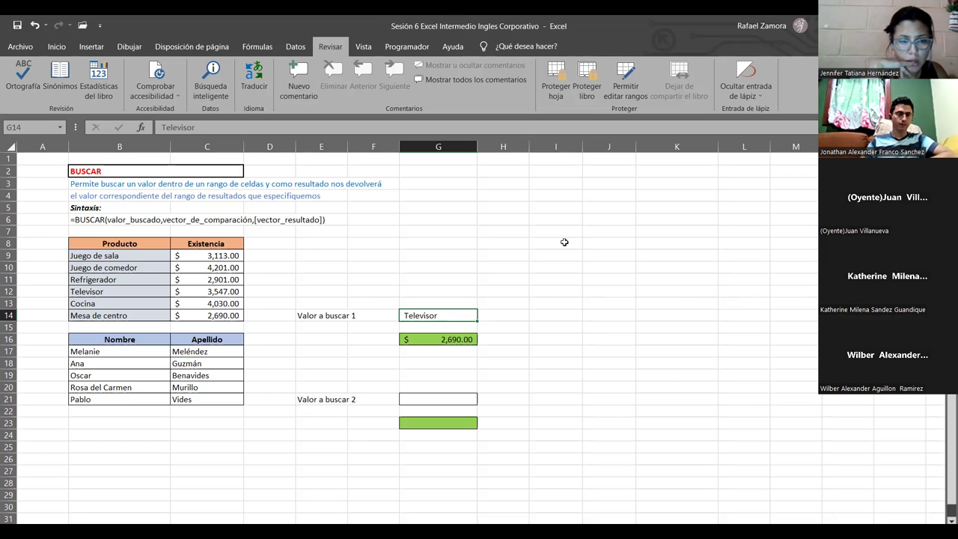
pyautogui.click(154, 267)
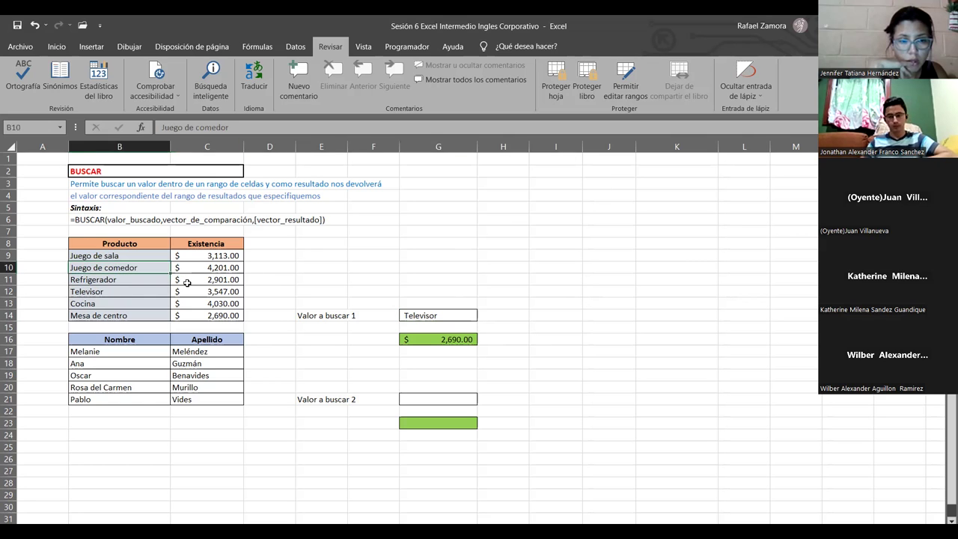
pyautogui.click(125, 290)
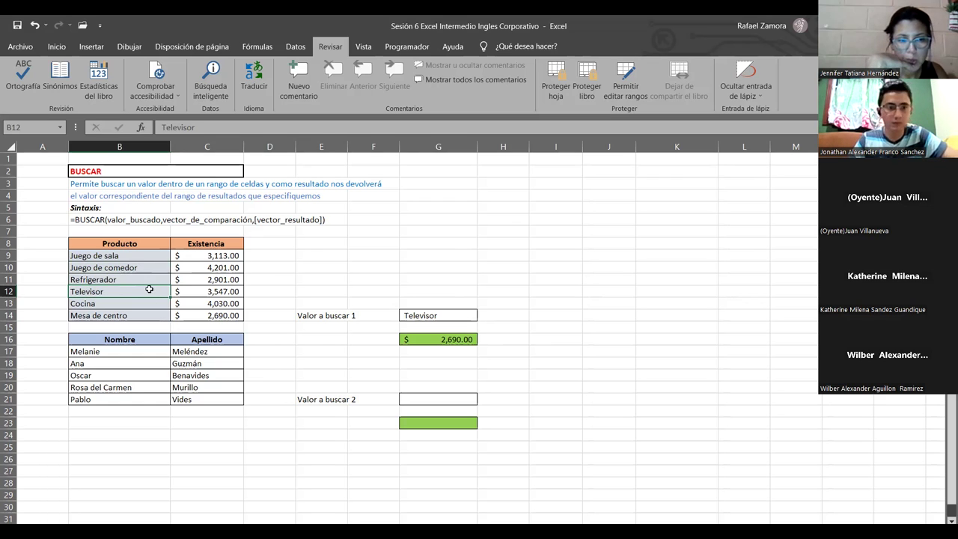
pyautogui.click(296, 47)
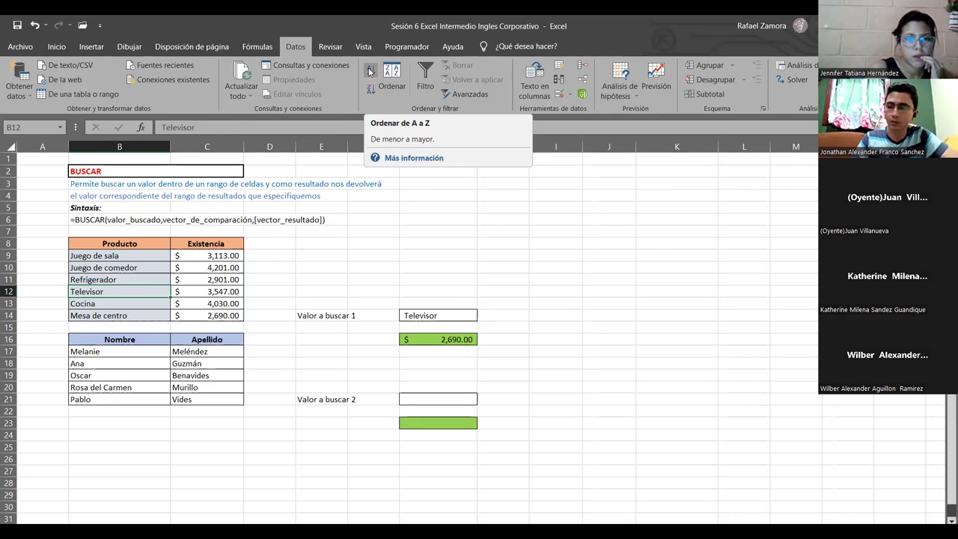
# Step: Sort the product table A to Z so G16 returns 3,515.00
pyautogui.click(370, 71)
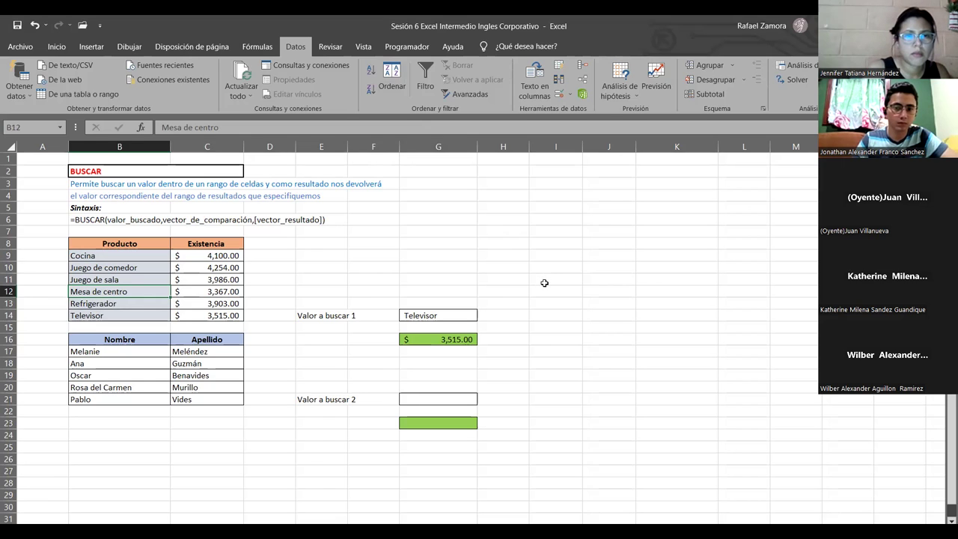
pyautogui.click(495, 307)
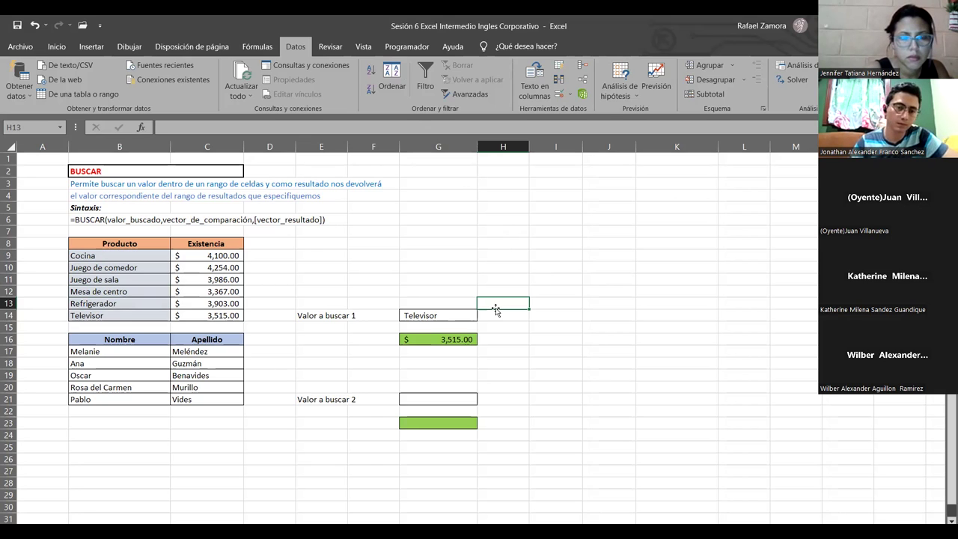
# Step: Try 'Cocina' and then 'Juego de comedor' as the lookup value in G14
pyautogui.click(432, 314)
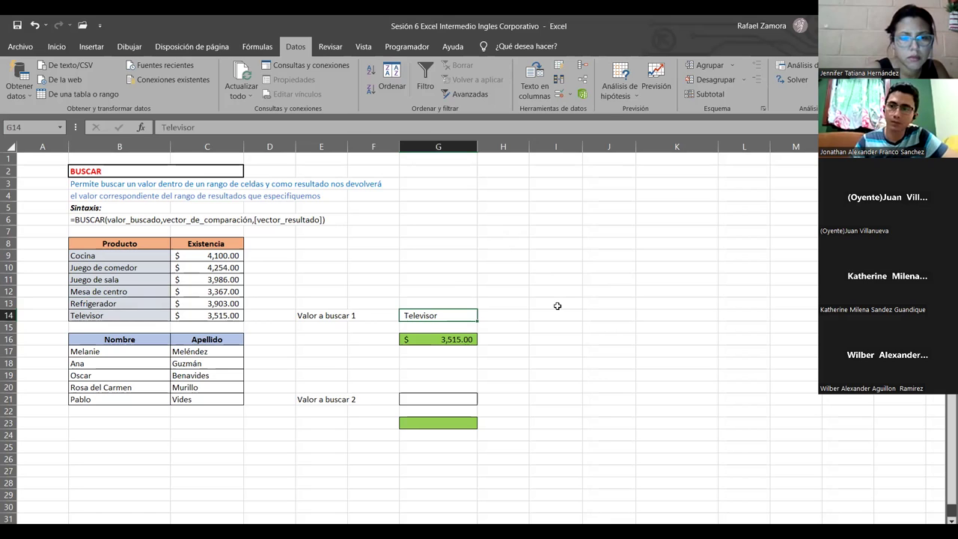
pyautogui.write('Cocina')
pyautogui.press('Return')
pyautogui.press('Up')
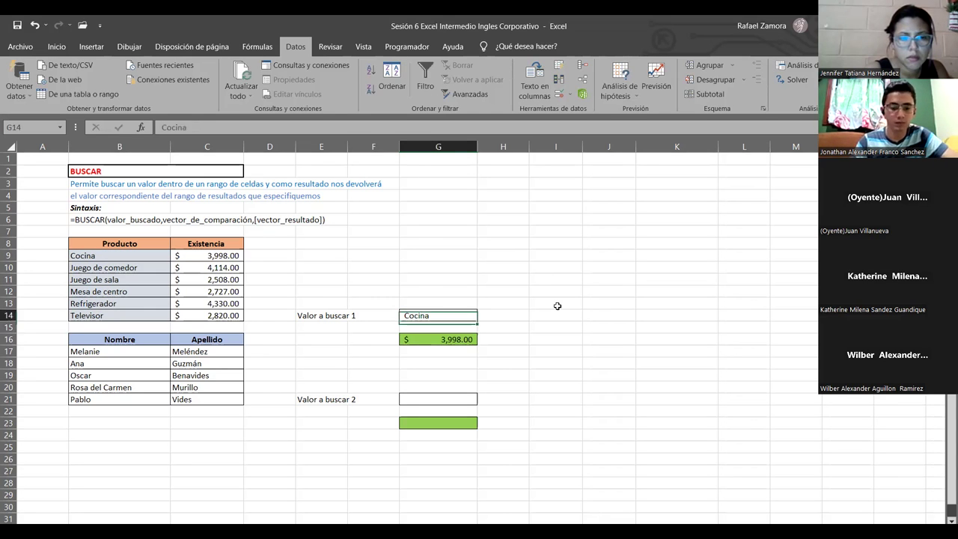
pyautogui.write('Juego de comedor')
pyautogui.hotkey('ctrl', 'Return')
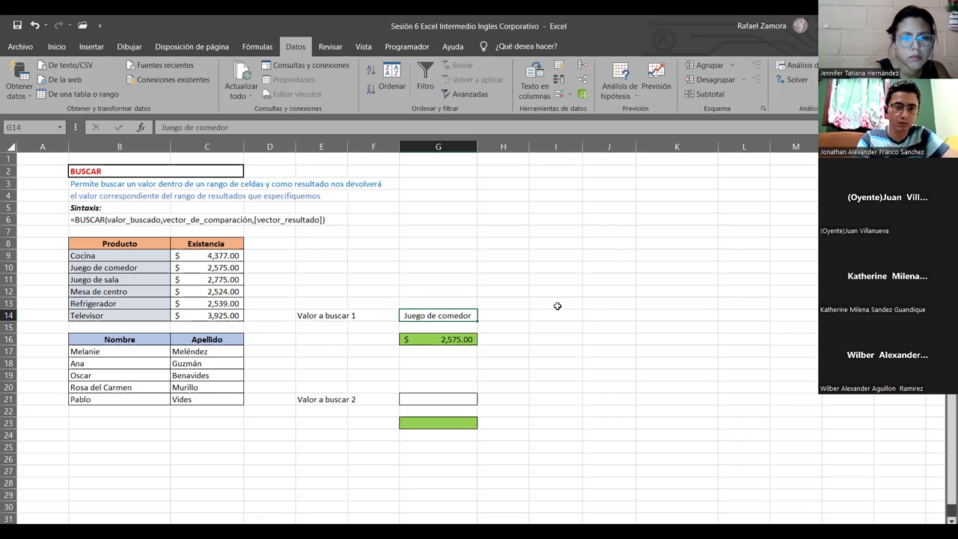
# Step: Try Juego de sala, Mesa de centro, Refrigerador and finally Televisor in G14
pyautogui.write('Juego de sala')
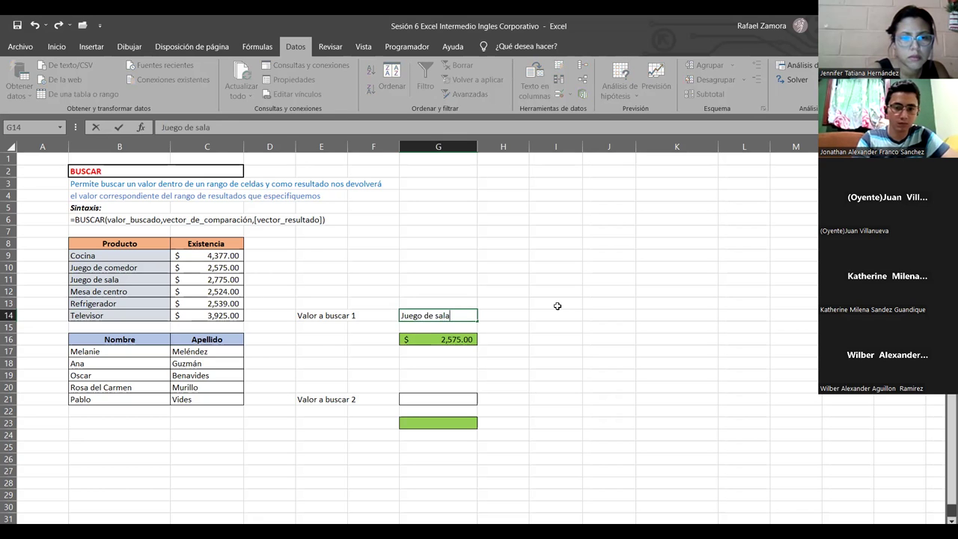
pyautogui.hotkey('ctrl', 'Return')
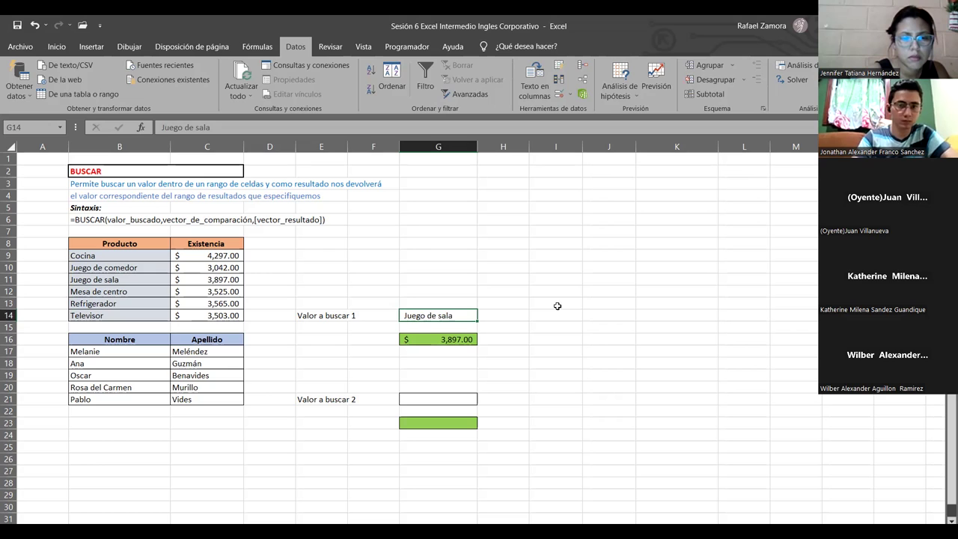
pyautogui.write('Mesa de centro')
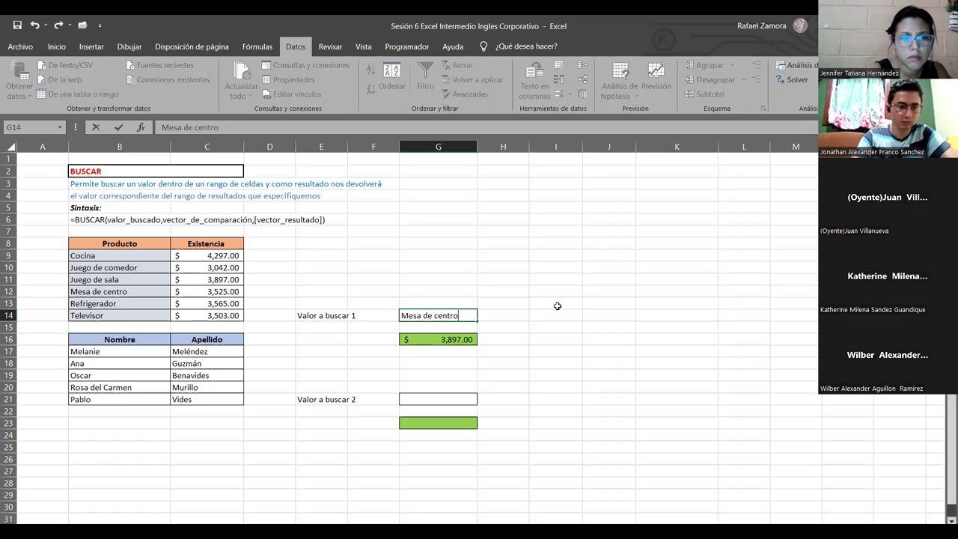
pyautogui.hotkey('ctrl', 'Return')
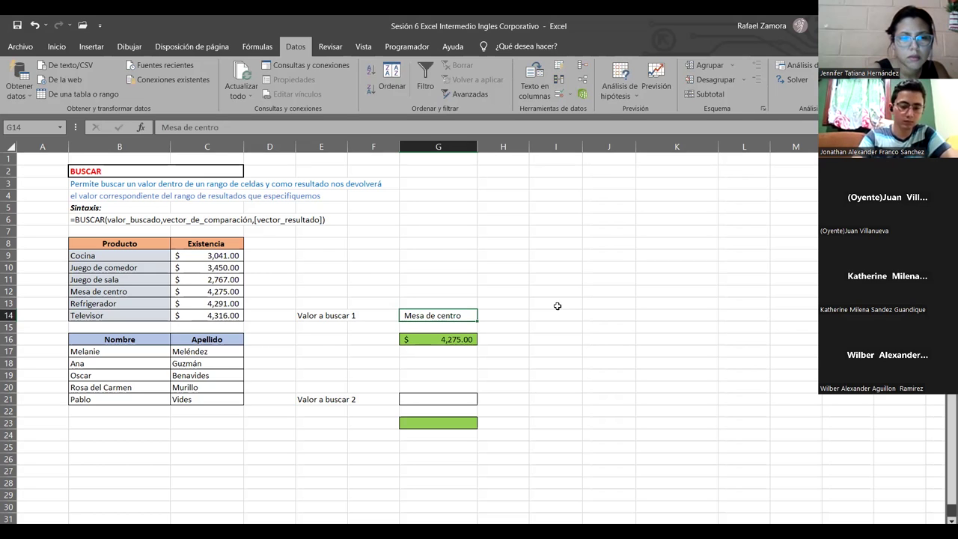
pyautogui.write('Refrigerador')
pyautogui.hotkey('ctrl', 'Return')
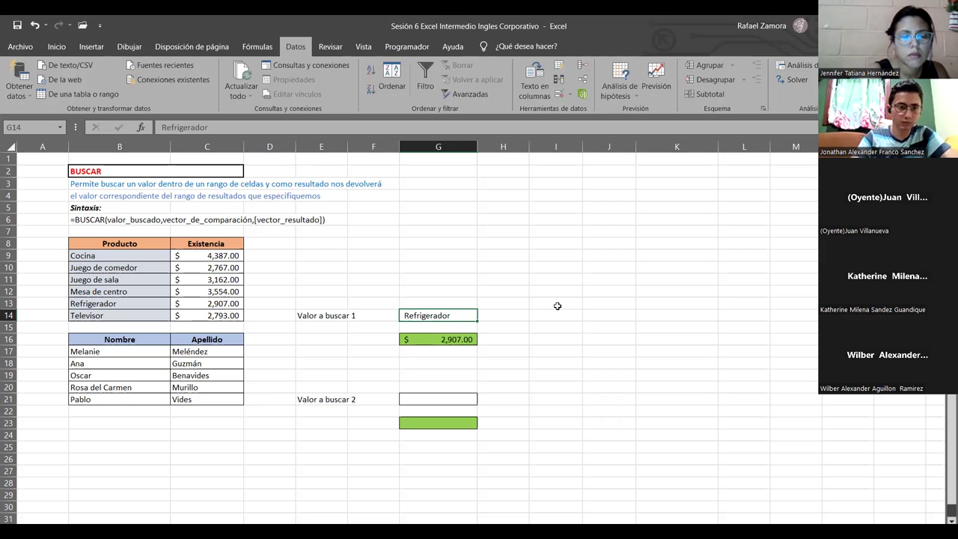
pyautogui.write('Televisor')
pyautogui.hotkey('ctrl', 'Return')
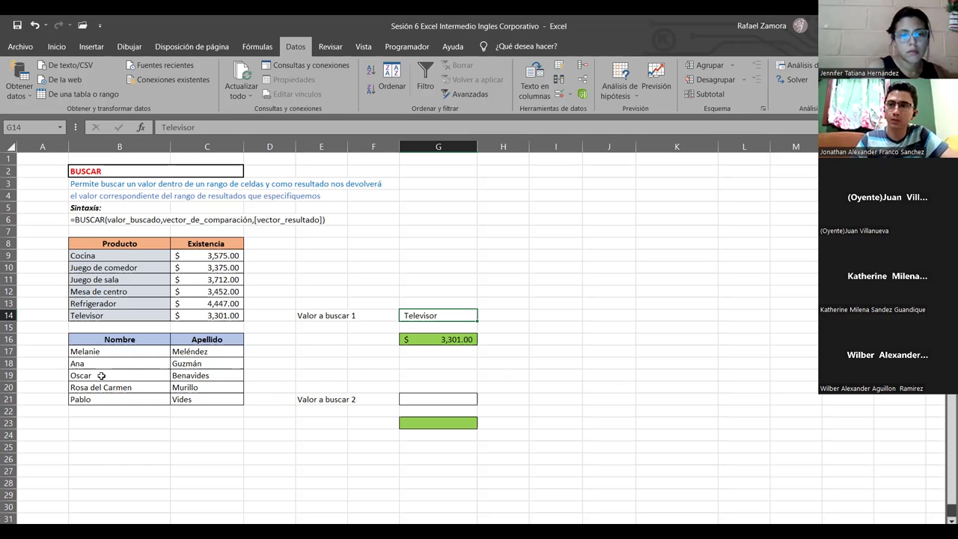
# Step: Sort the product list Z to A from a Producto cell, putting Televisor first
pyautogui.moveTo(85, 338)
pyautogui.mouseDown()
pyautogui.moveTo(199, 386)
pyautogui.moveTo(201, 401)
pyautogui.mouseUp()
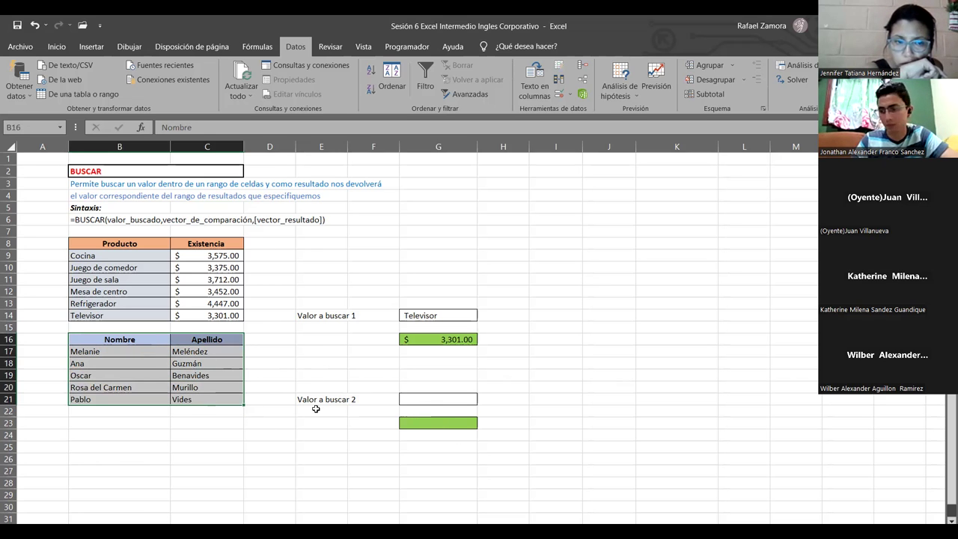
pyautogui.click(615, 446)
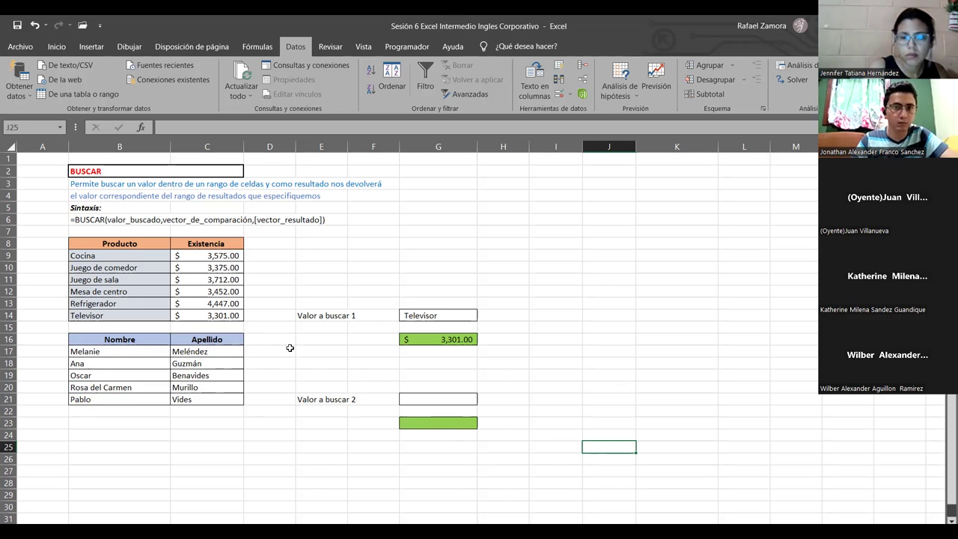
pyautogui.click(133, 292)
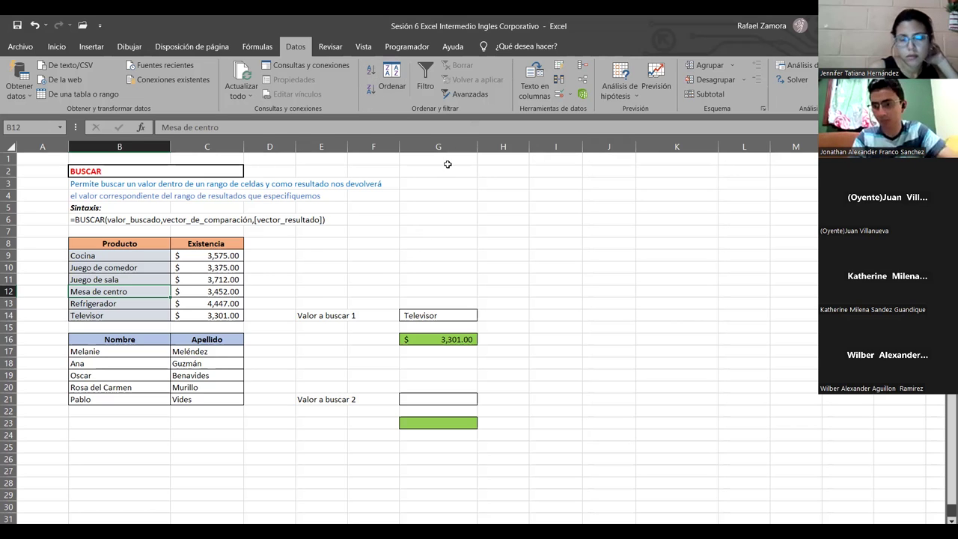
pyautogui.click(453, 226)
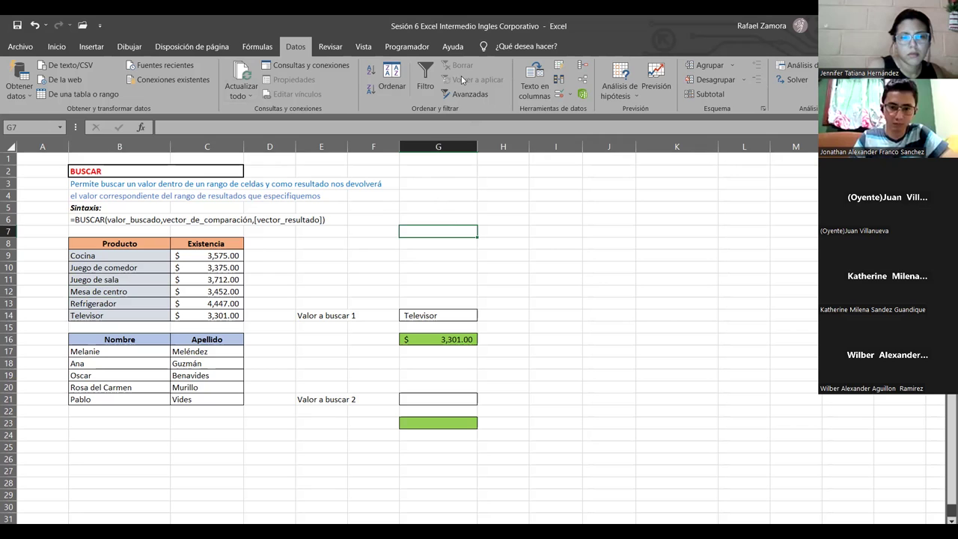
pyautogui.click(135, 269)
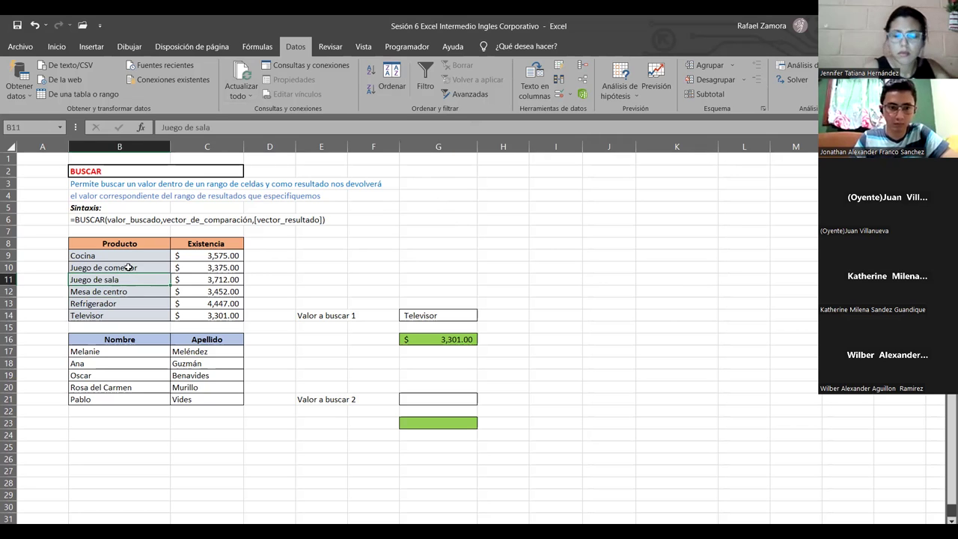
pyautogui.click(125, 311)
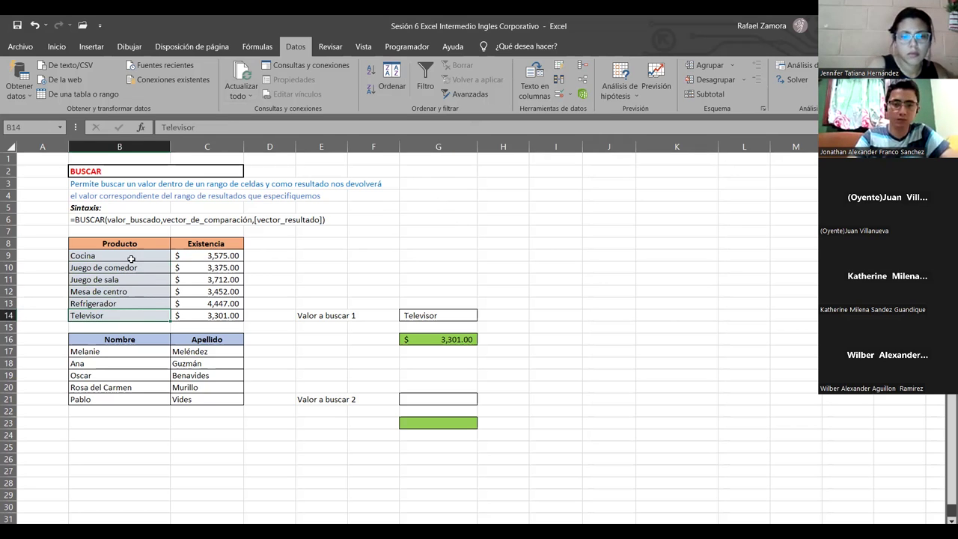
pyautogui.click(149, 282)
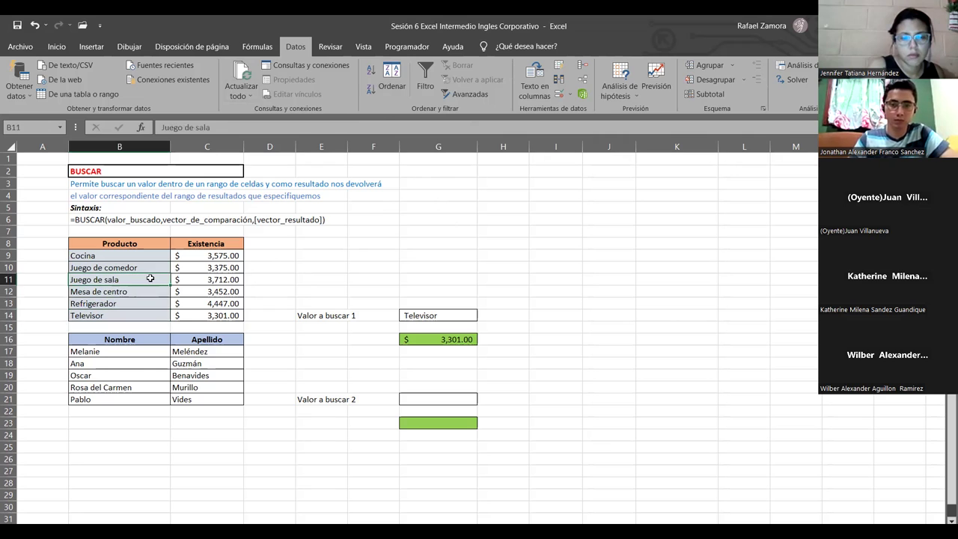
pyautogui.click(370, 91)
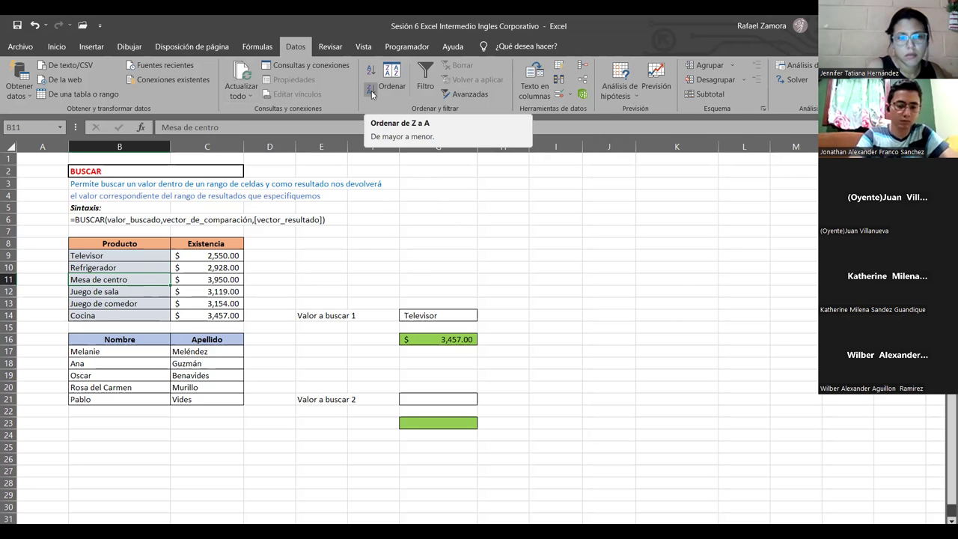
# Step: Re-sort the product list A to Z, then select a cell in the Nombre column
pyautogui.click(372, 67)
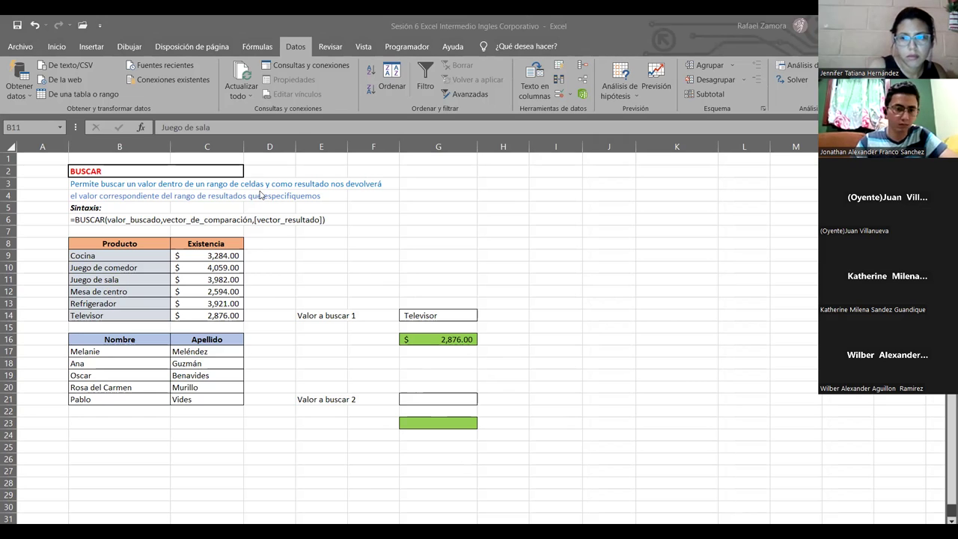
pyautogui.click(82, 374)
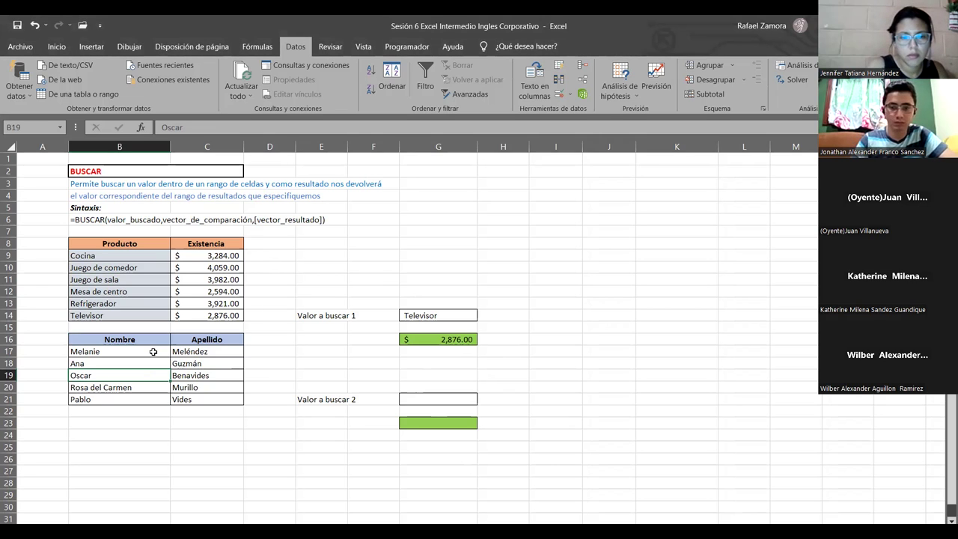
# Step: Start a BUSCAR formula in G23, after abandoning one begun in G21
pyautogui.click(450, 398)
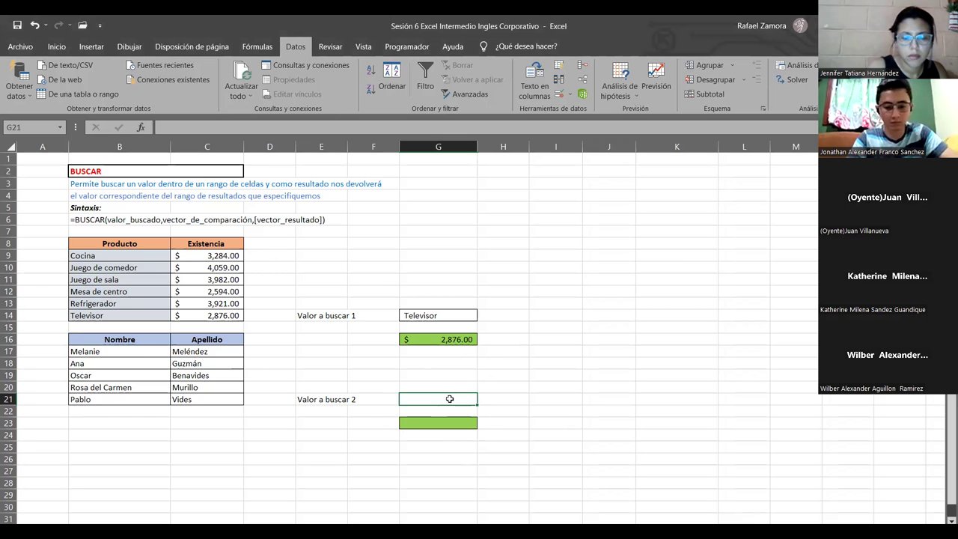
pyautogui.write('=')
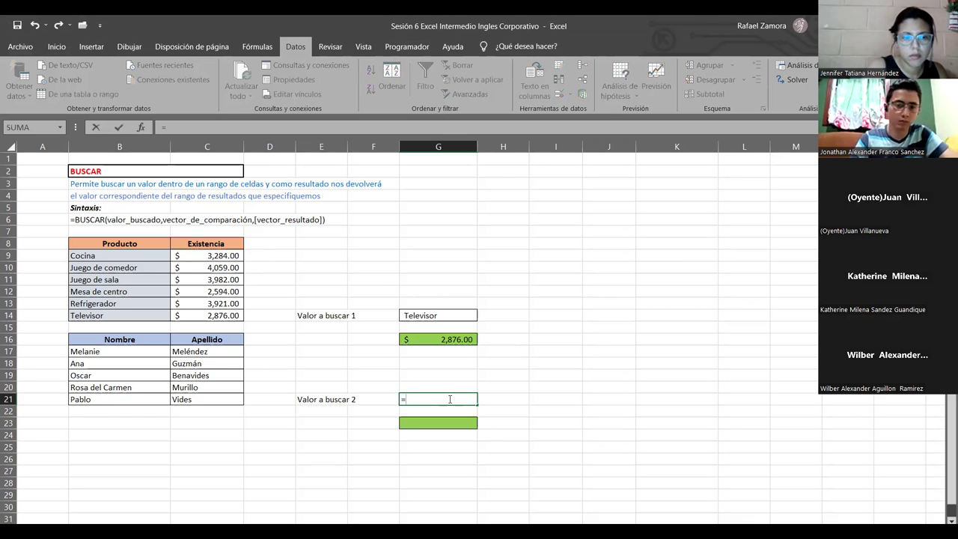
pyautogui.write('buscar')
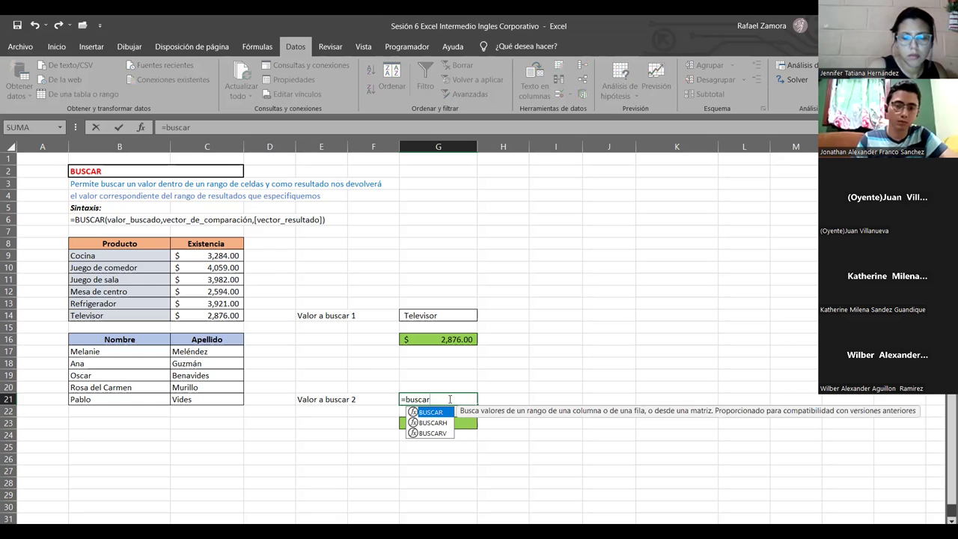
pyautogui.press('Tab')
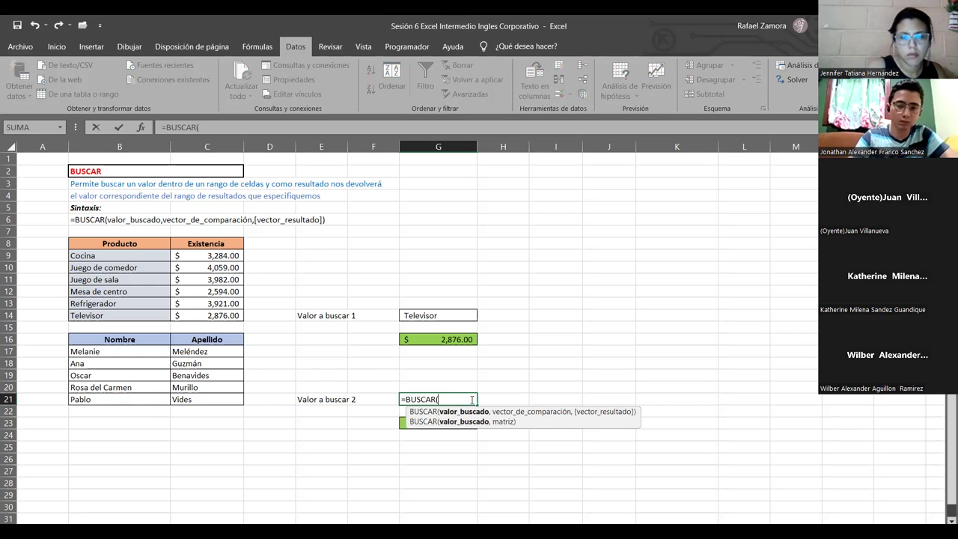
pyautogui.press('Escape')
pyautogui.click(451, 423)
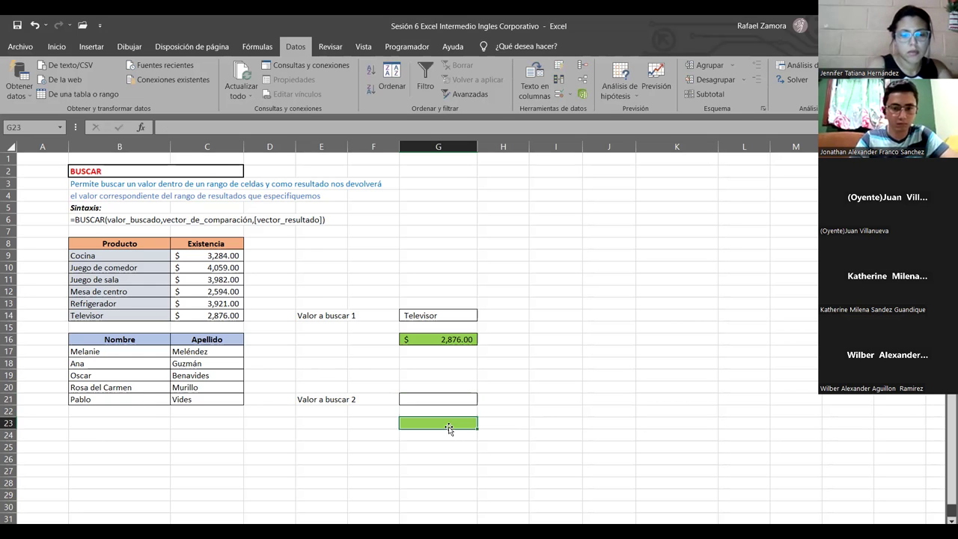
pyautogui.write('=')
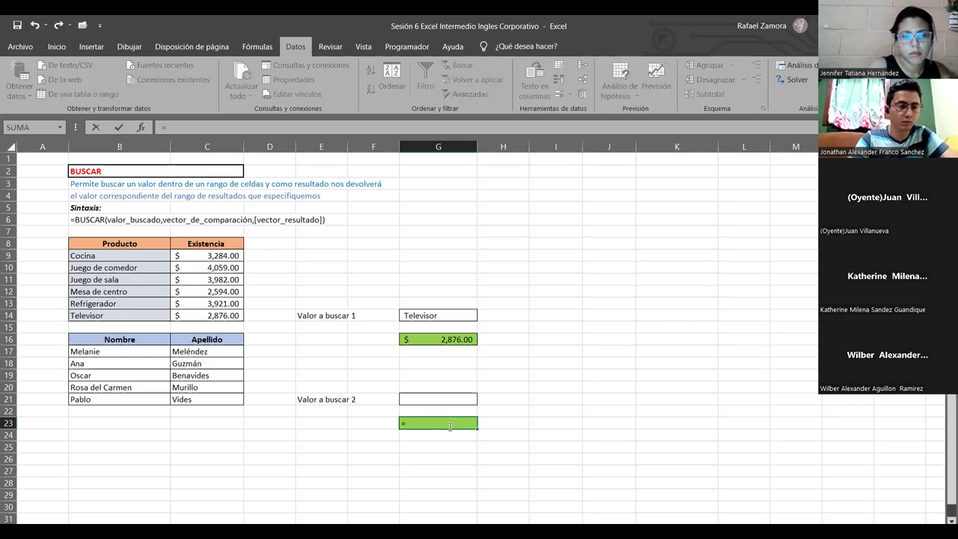
pyautogui.write('buscar')
pyautogui.press('Tab')
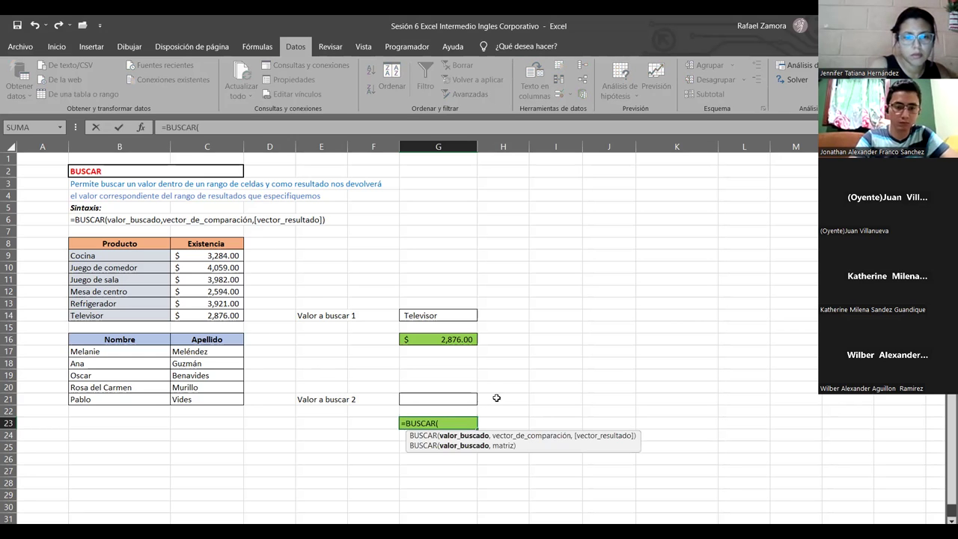
# Step: Give BUSCAR the arguments G21, B17:B21 and C17:C21, and confirm the formula
pyautogui.click(449, 399)
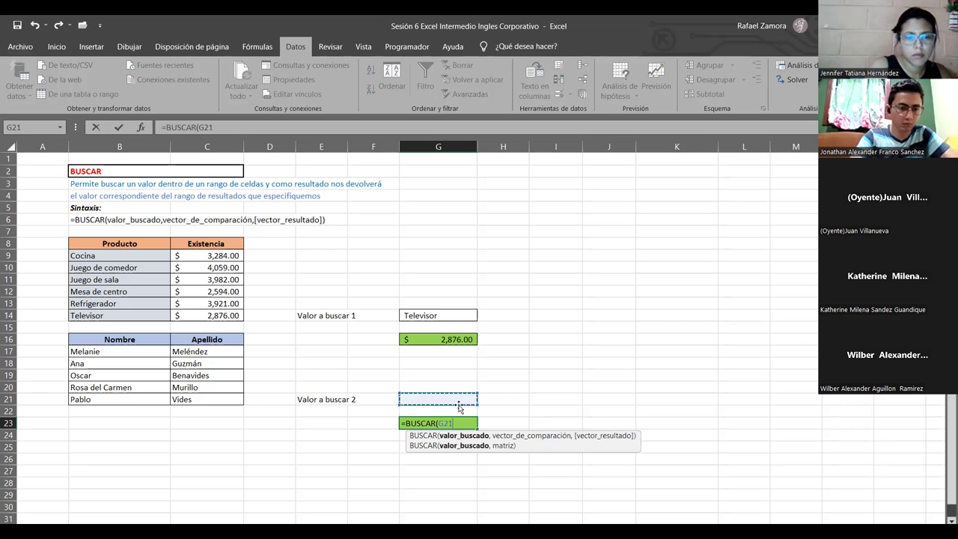
pyautogui.write(',')
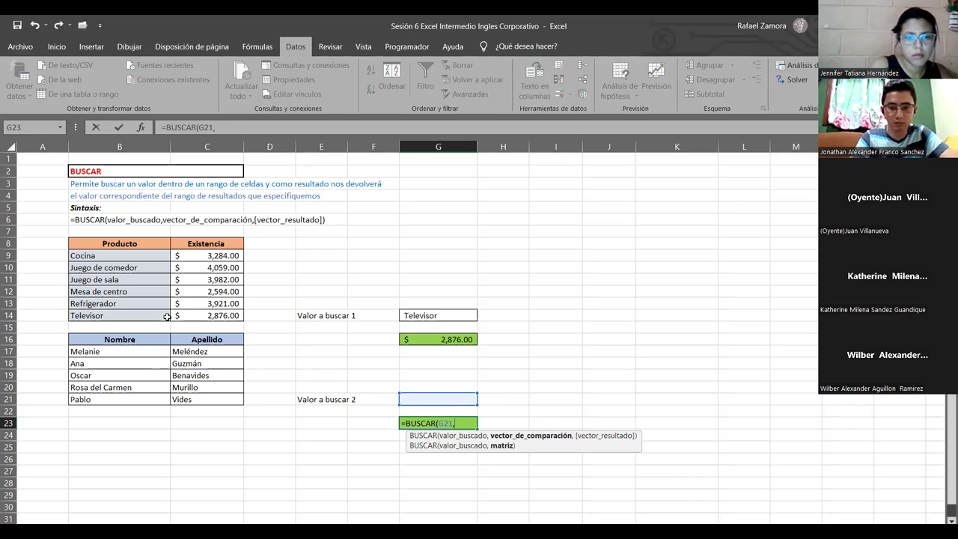
pyautogui.click(131, 348)
pyautogui.keyDown('shift'); pyautogui.click(128, 396); pyautogui.keyUp('shift')
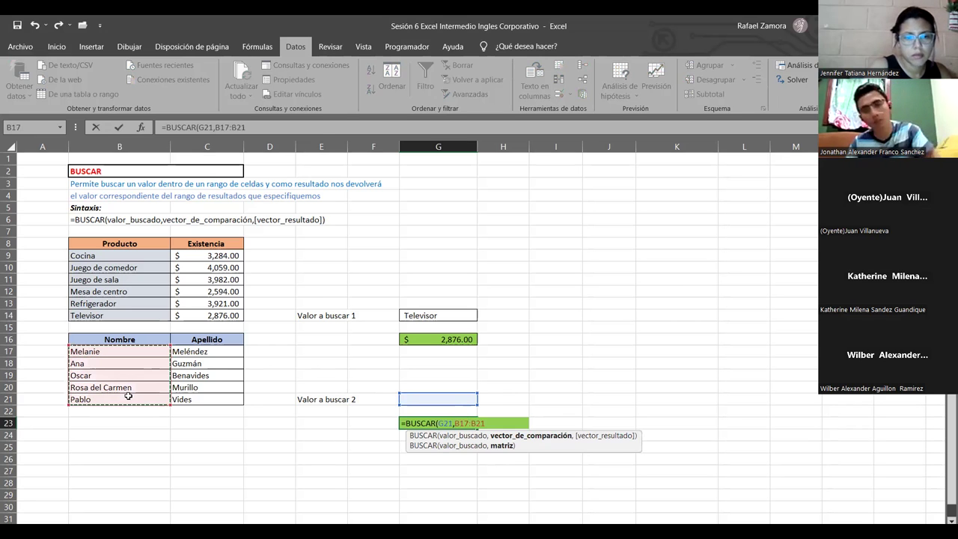
pyautogui.write(',')
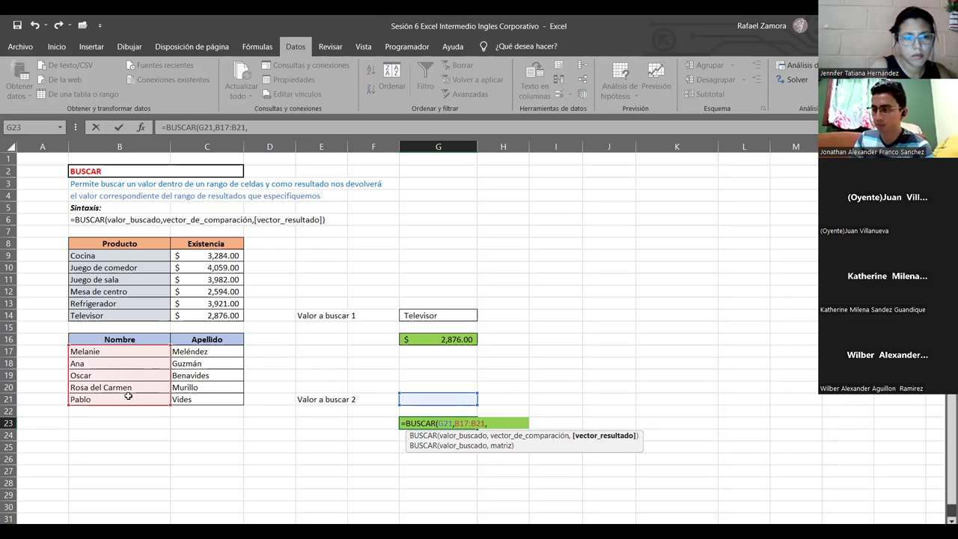
pyautogui.click(202, 356)
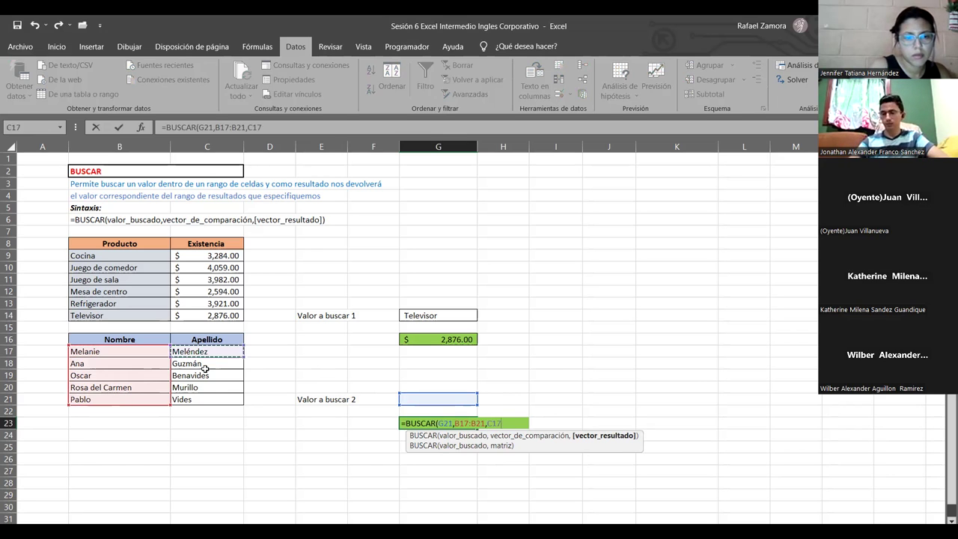
pyautogui.keyDown('shift'); pyautogui.click(204, 393); pyautogui.keyUp('shift')
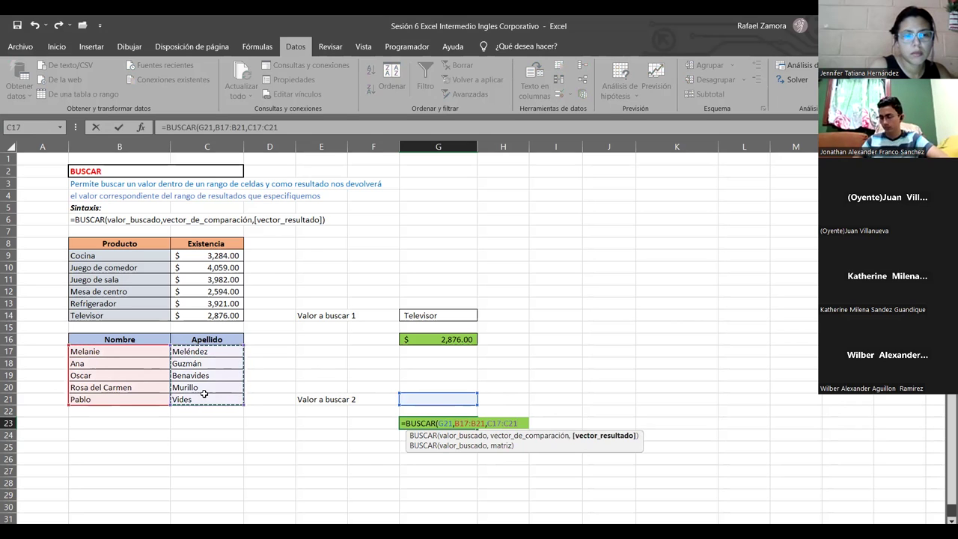
pyautogui.press('Return')
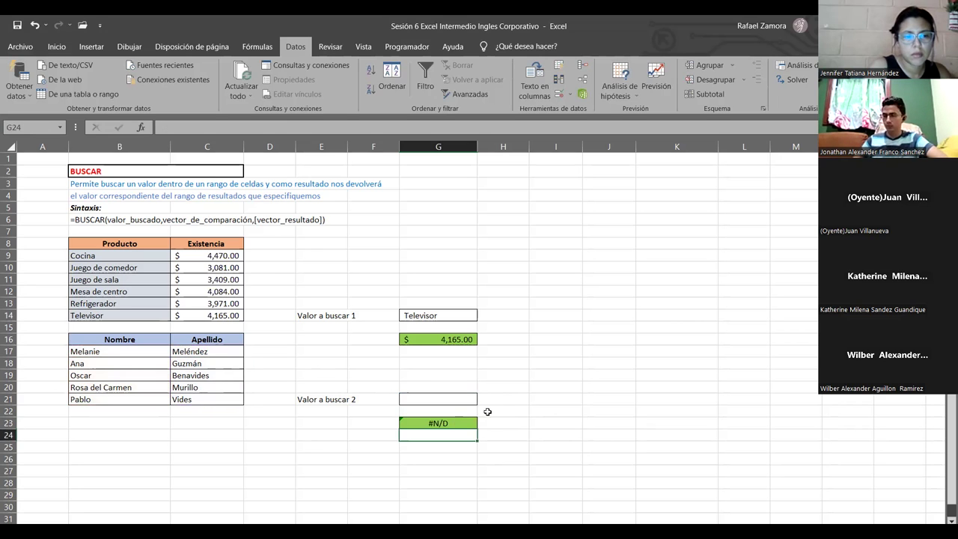
# Step: Enter three different first names from the list in G21 to test G23's surname lookup
pyautogui.click(458, 423)
pyautogui.click(459, 400)
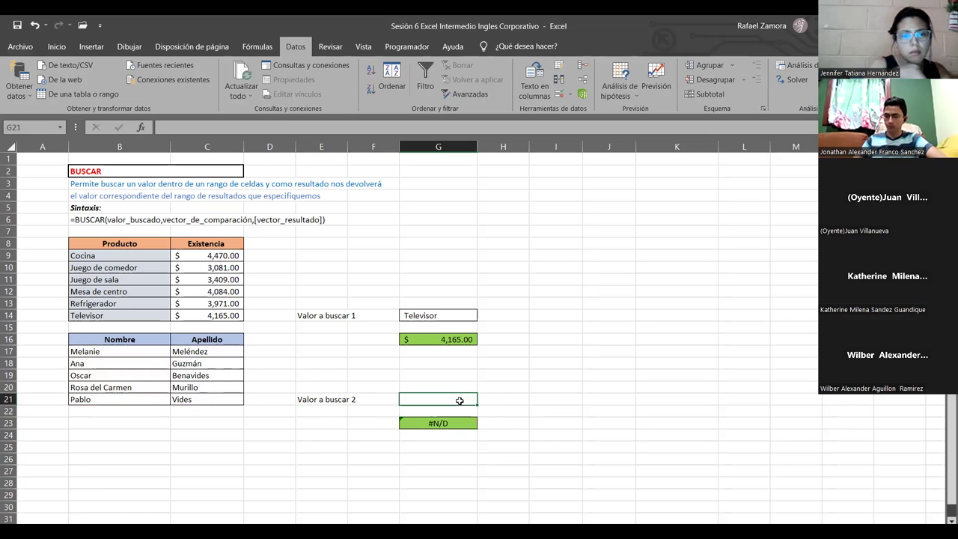
pyautogui.write('Melanie')
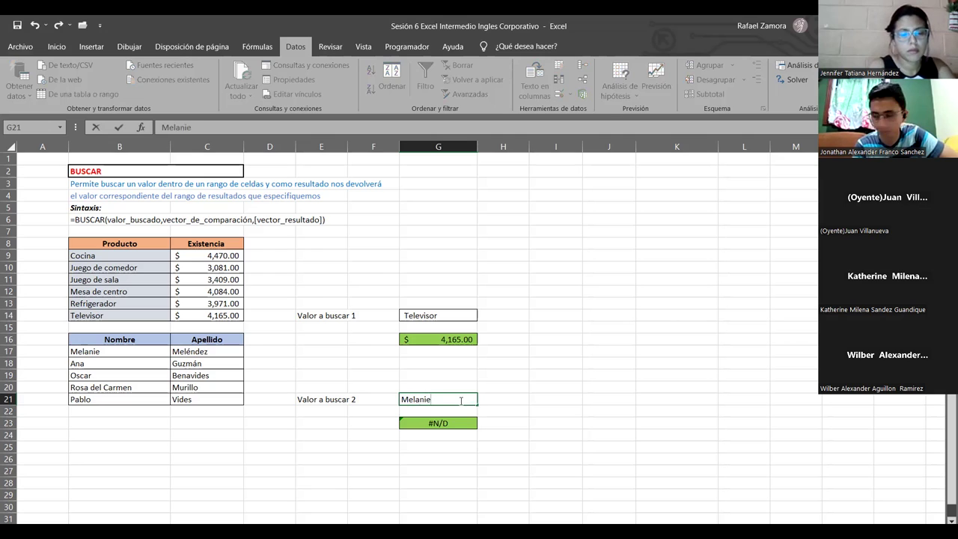
pyautogui.press('Return')
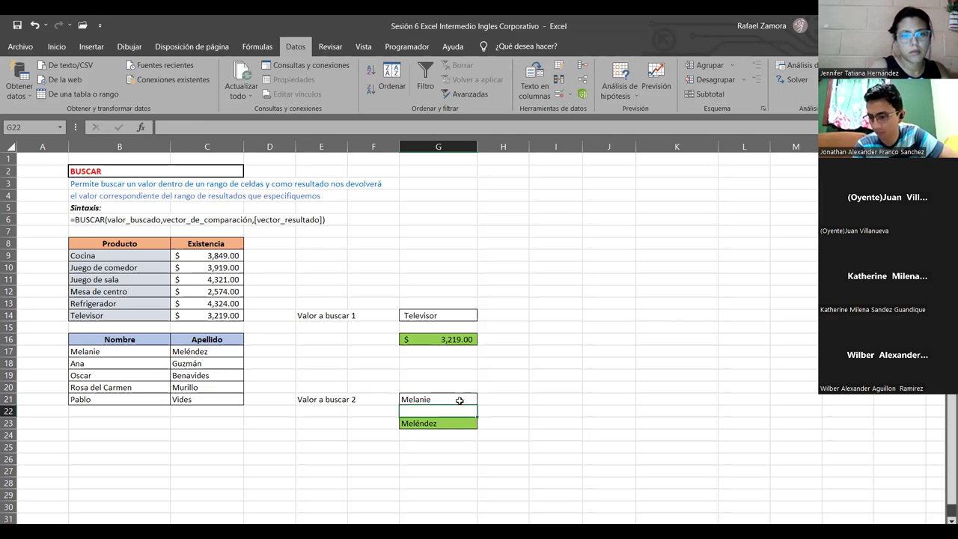
pyautogui.click(459, 400)
pyautogui.write('Ana')
pyautogui.hotkey('ctrl', 'Return')
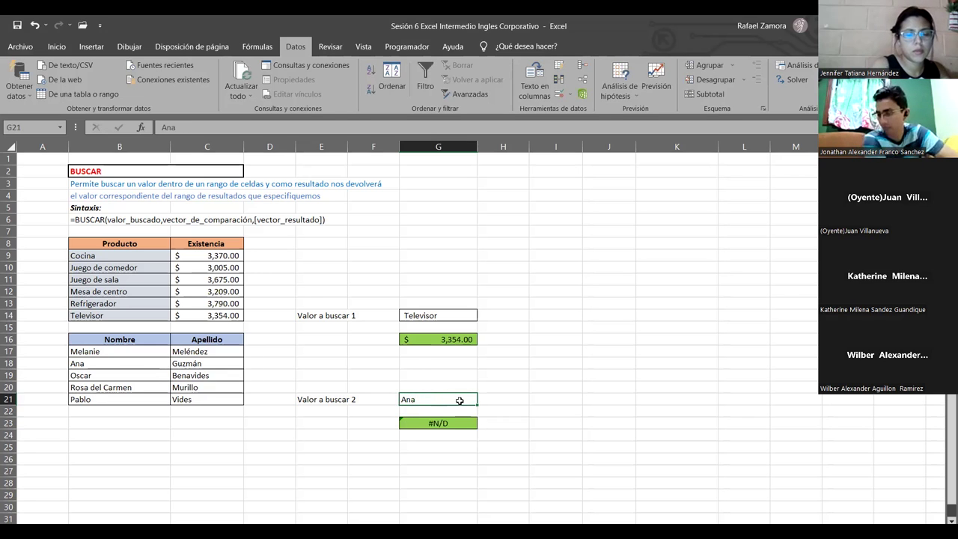
pyautogui.write('Os')
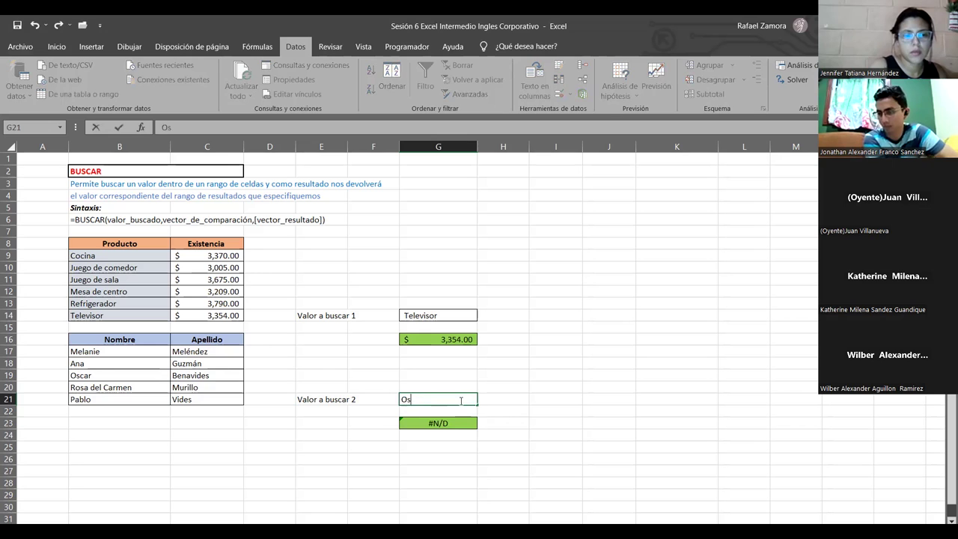
pyautogui.write('car')
pyautogui.hotkey('ctrl', 'Return')
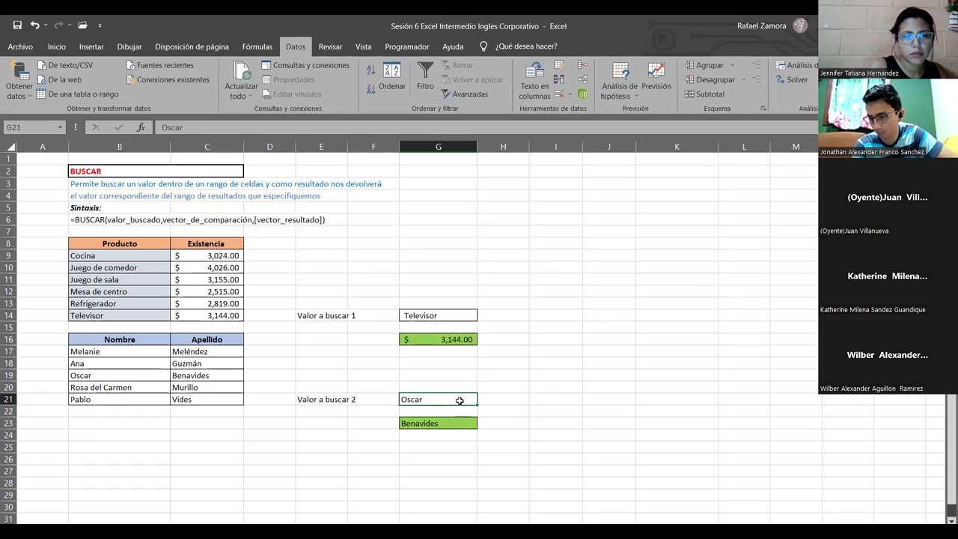
# Step: Test two more first names in G21, then select a cell in the Nombre column
pyautogui.write('Rosa del Carmen')
pyautogui.hotkey('ctrl', 'Return')
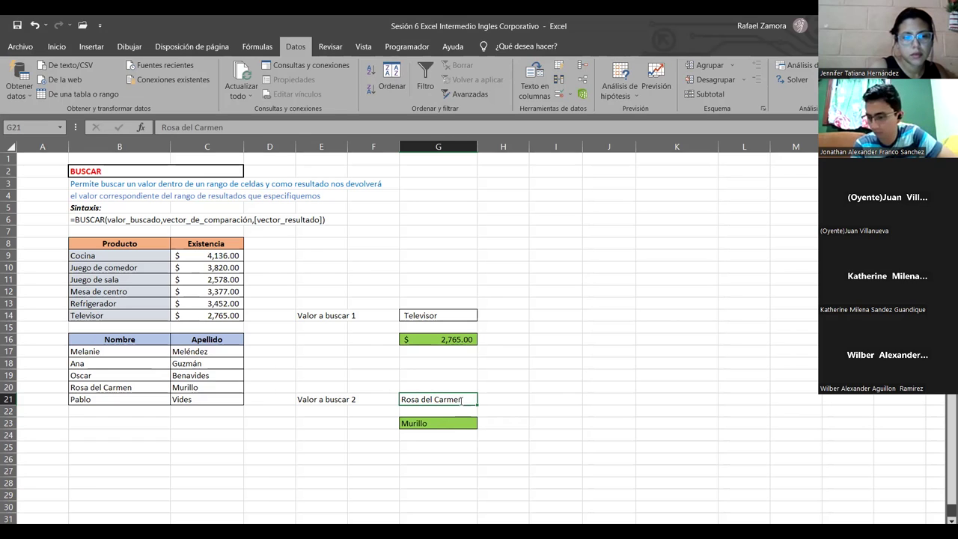
pyautogui.press('BackSpace')
pyautogui.write('PAblo')
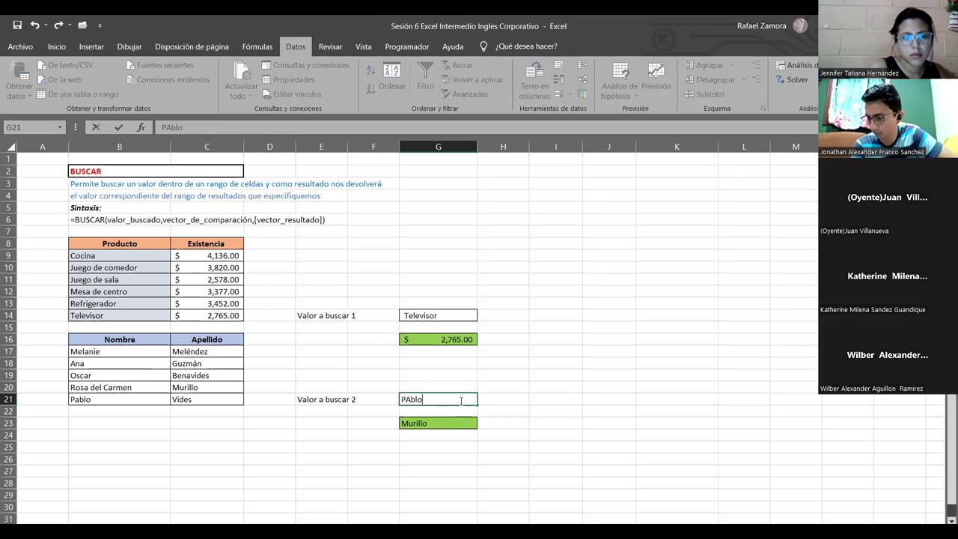
pyautogui.hotkey('ctrl', 'Return')
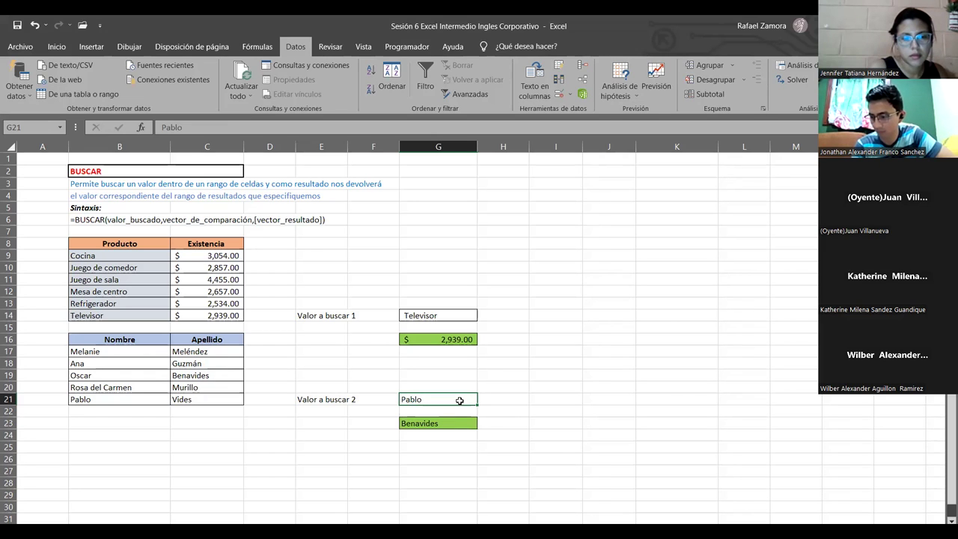
pyautogui.click(143, 360)
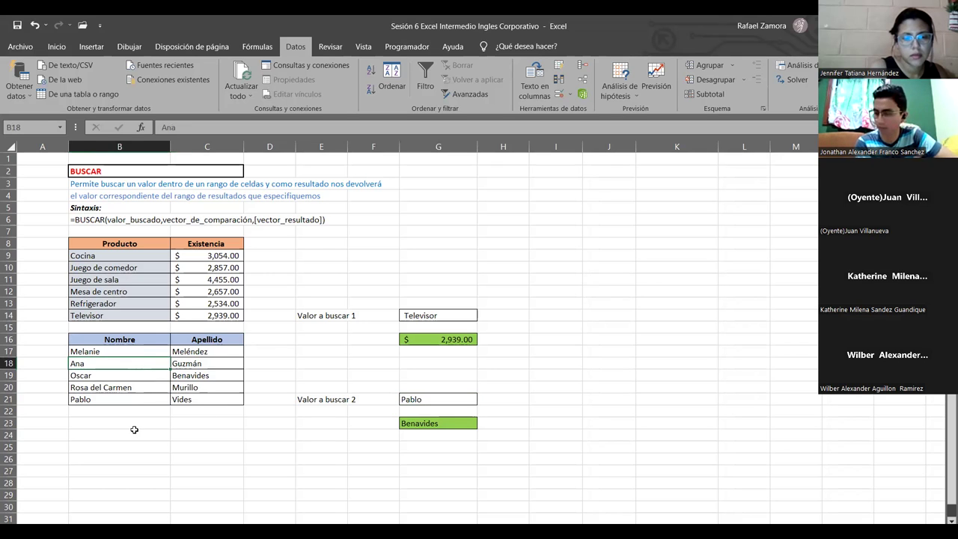
# Step: Sort the names table A to Z, then look up Ana and Melanie in G21
pyautogui.click(372, 71)
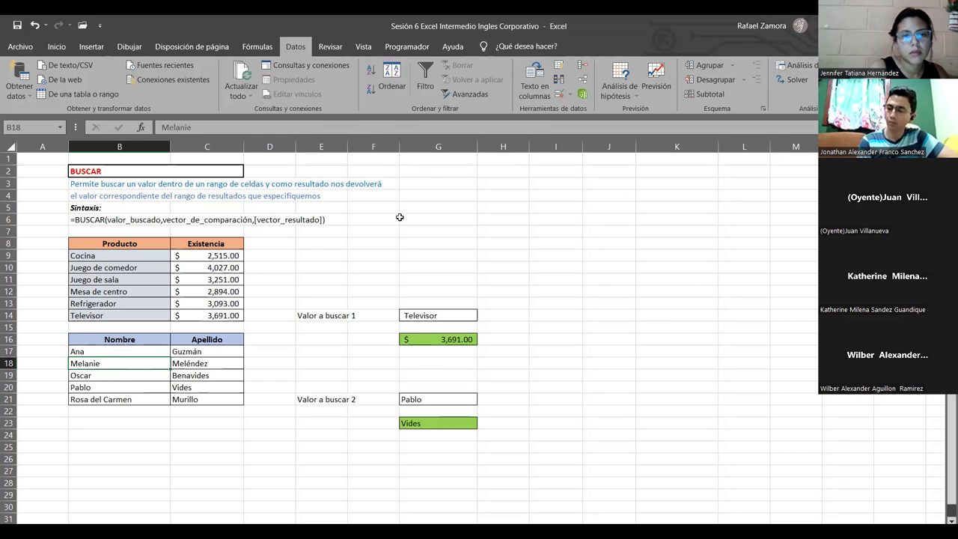
pyautogui.click(446, 397)
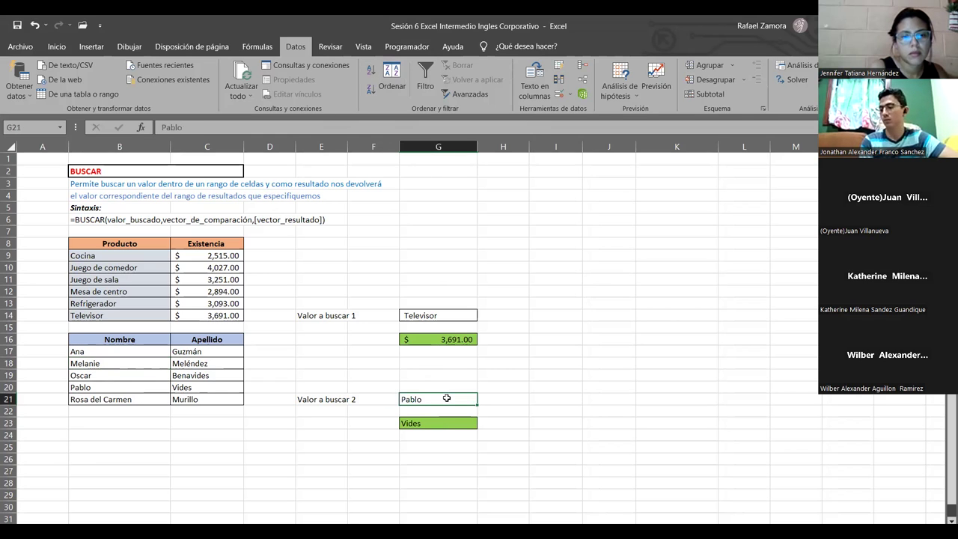
pyautogui.write('Ana')
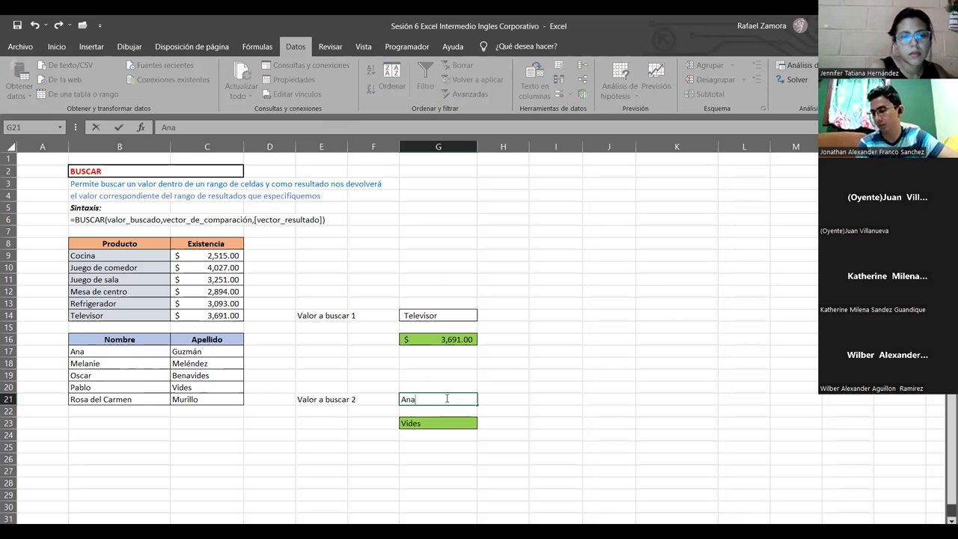
pyautogui.hotkey('ctrl', 'Return')
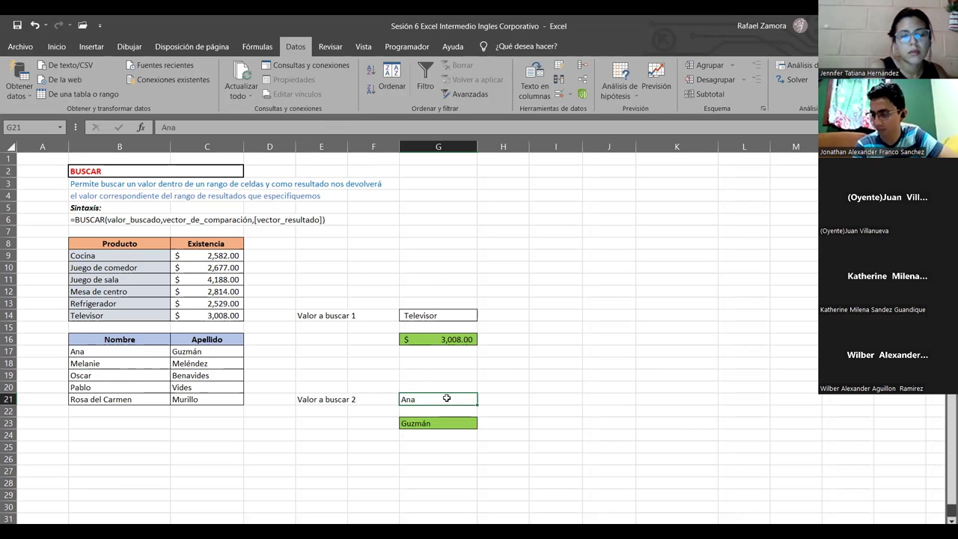
pyautogui.write('Melanie')
pyautogui.hotkey('ctrl', 'Return')
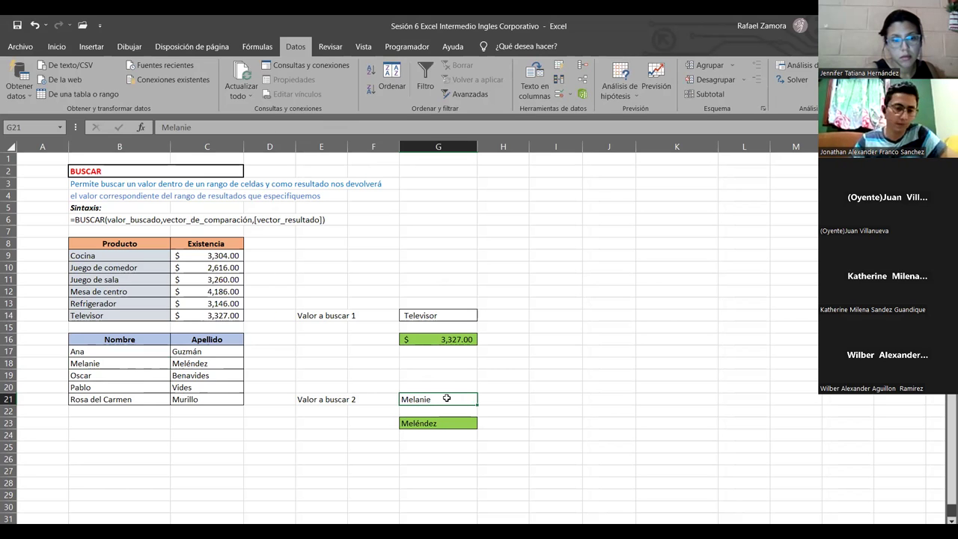
# Step: Look up Oscar, Pablo and finally Rosa del Carmen in G21, returning Murillo in G23
pyautogui.write('Oscar')
pyautogui.hotkey('ctrl', 'Return')
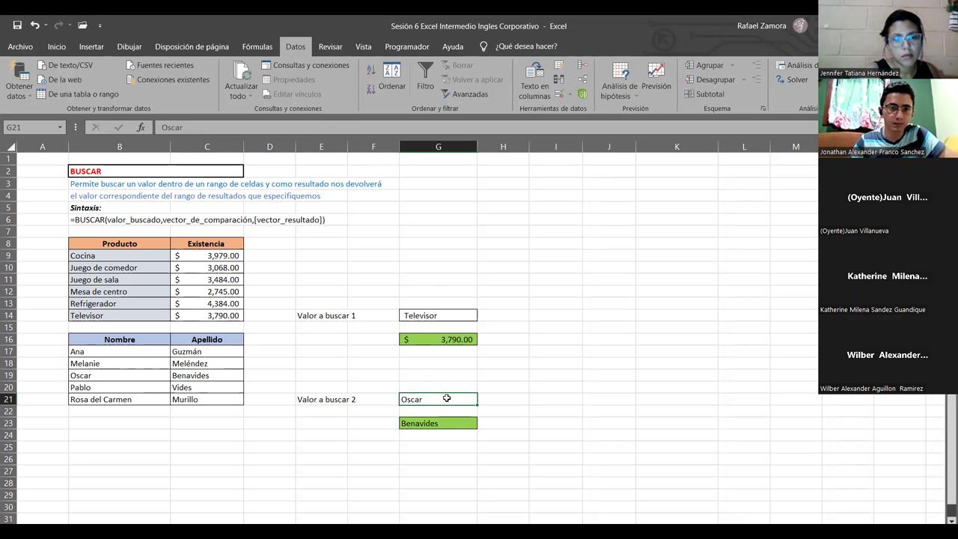
pyautogui.write('Pablo')
pyautogui.hotkey('ctrl', 'Return')
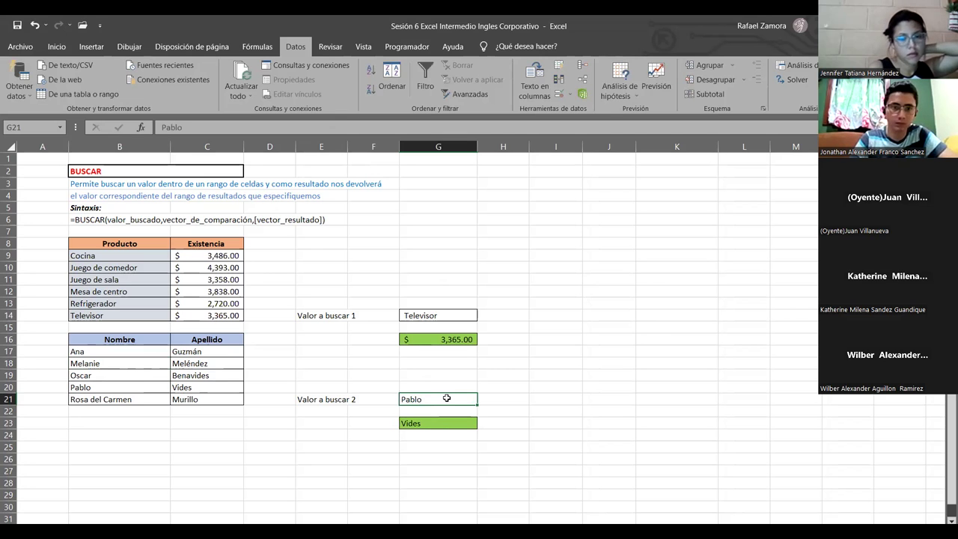
pyautogui.write('Rosa del Carmen')
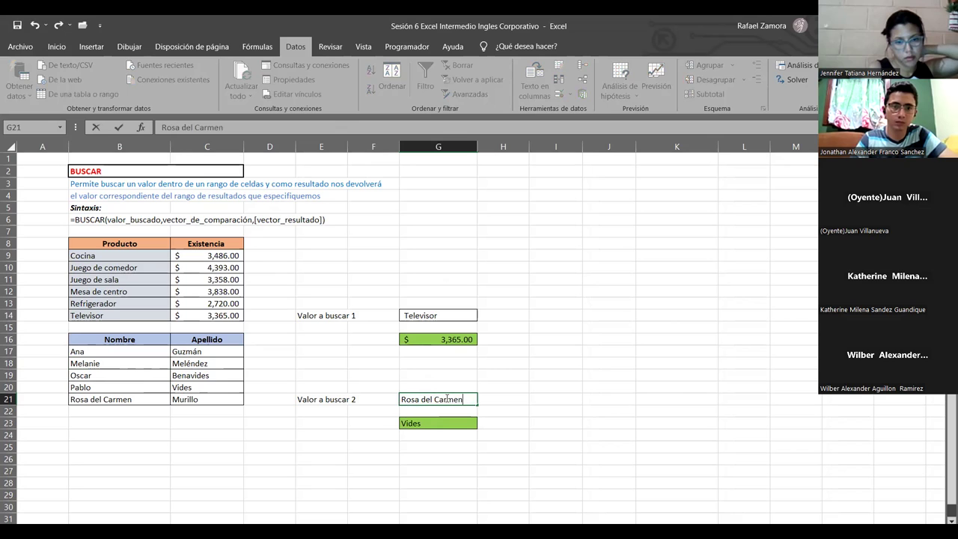
pyautogui.hotkey('ctrl', 'Return')
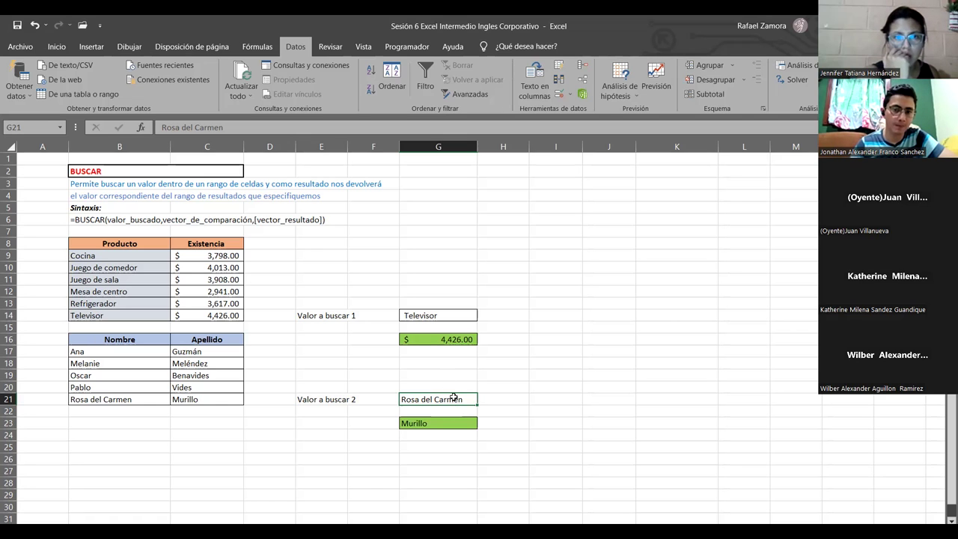
pyautogui.write('Ana')
pyautogui.hotkey('ctrl', 'Return')
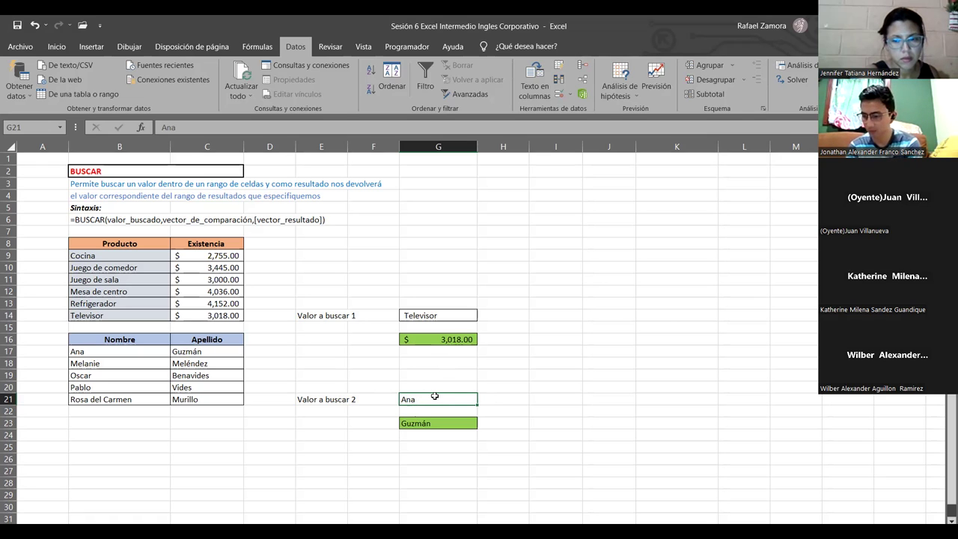
pyautogui.write('Oscar')
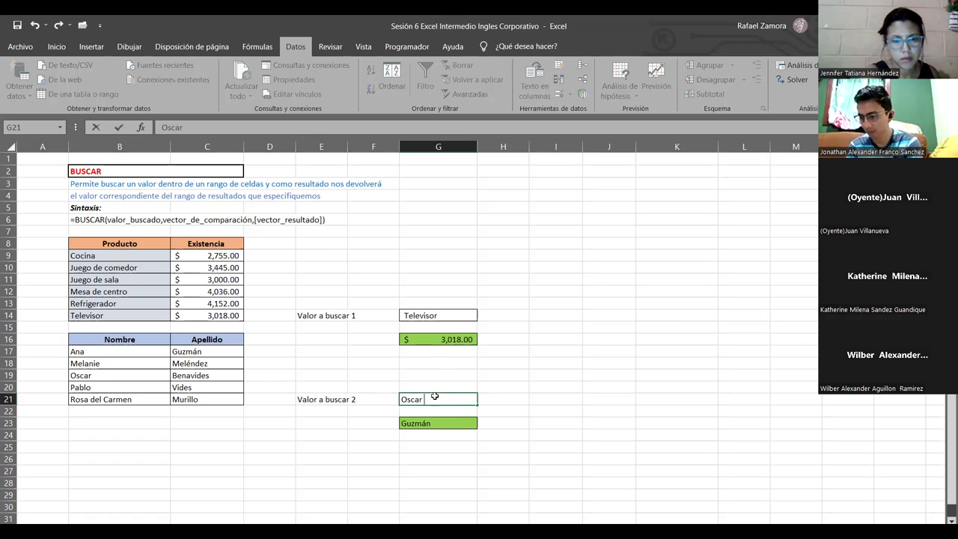
pyautogui.press('Return')
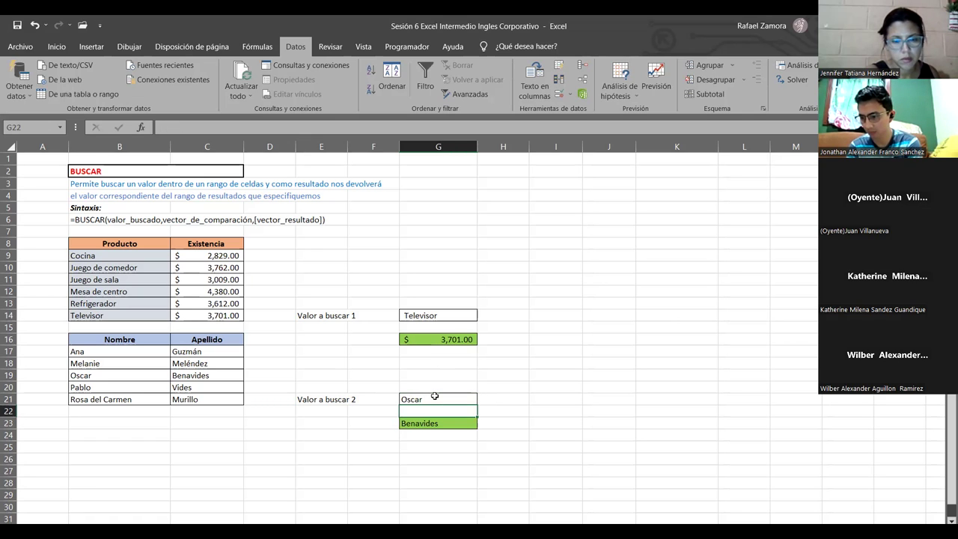
pyautogui.click(434, 396)
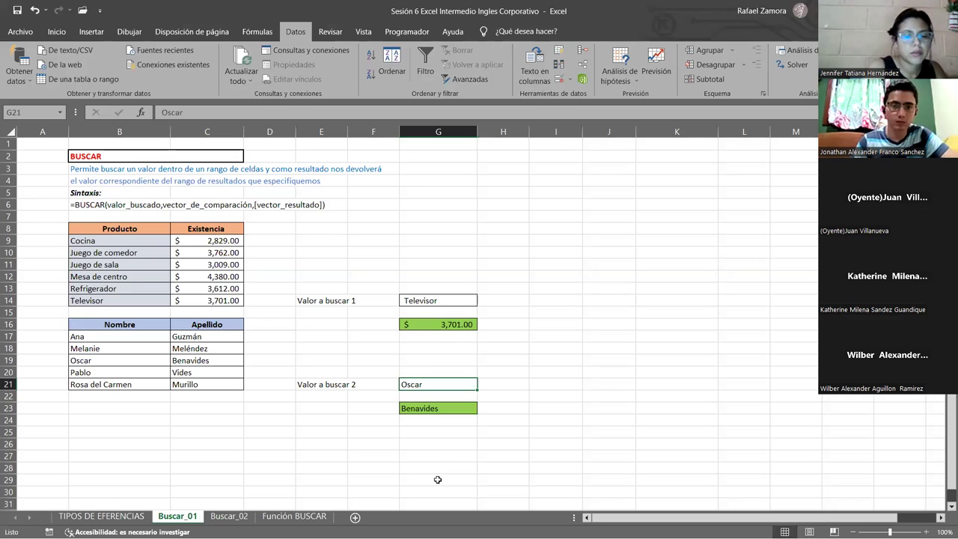
# Step: Switch to the Buscar_02 sheet and select cell A3 to start the month list
pyautogui.hotkey('ctrl', 'pagedown')
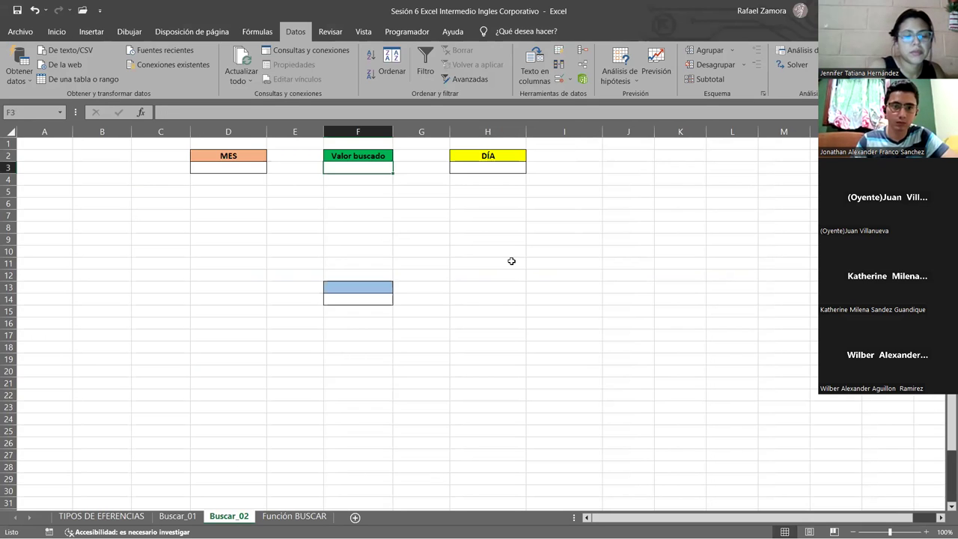
pyautogui.click(511, 261)
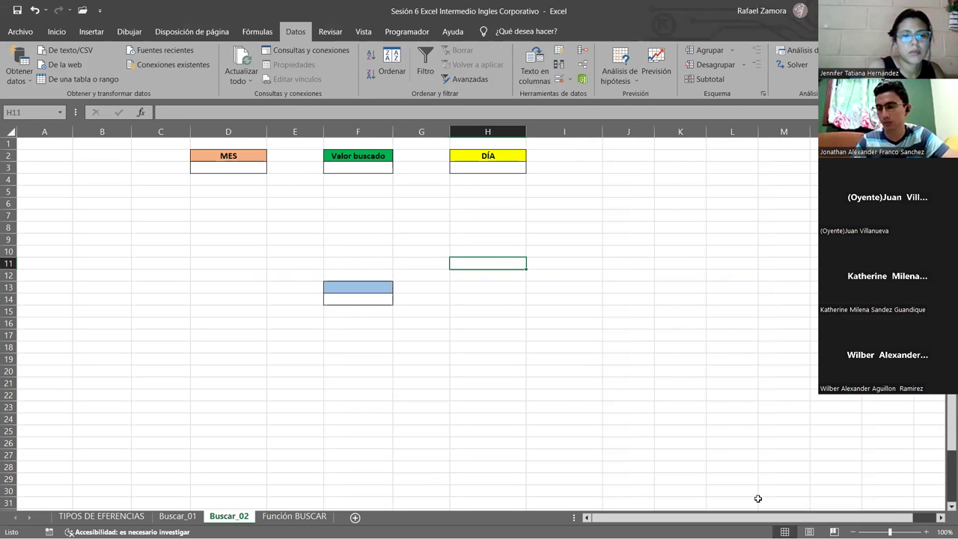
pyautogui.scroll(1, 606, 320)
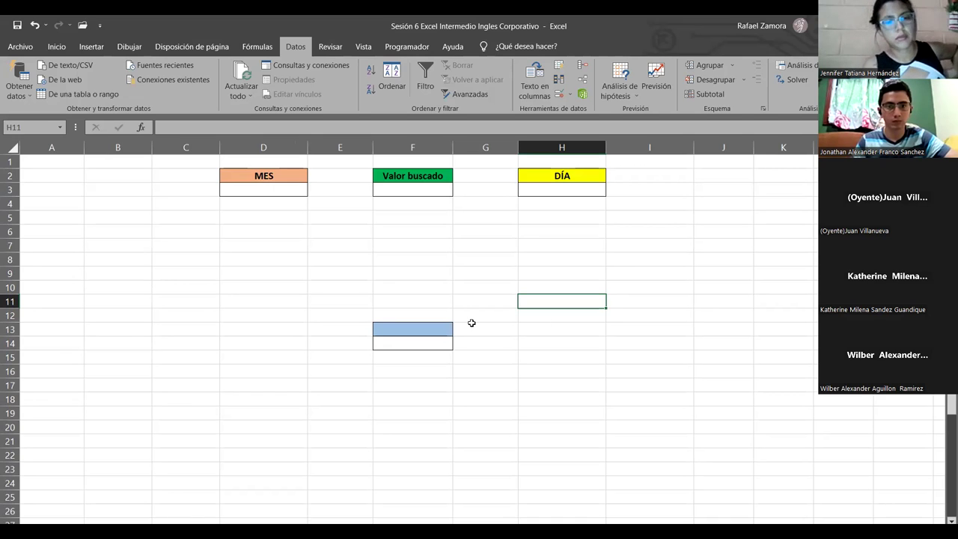
pyautogui.click(431, 191)
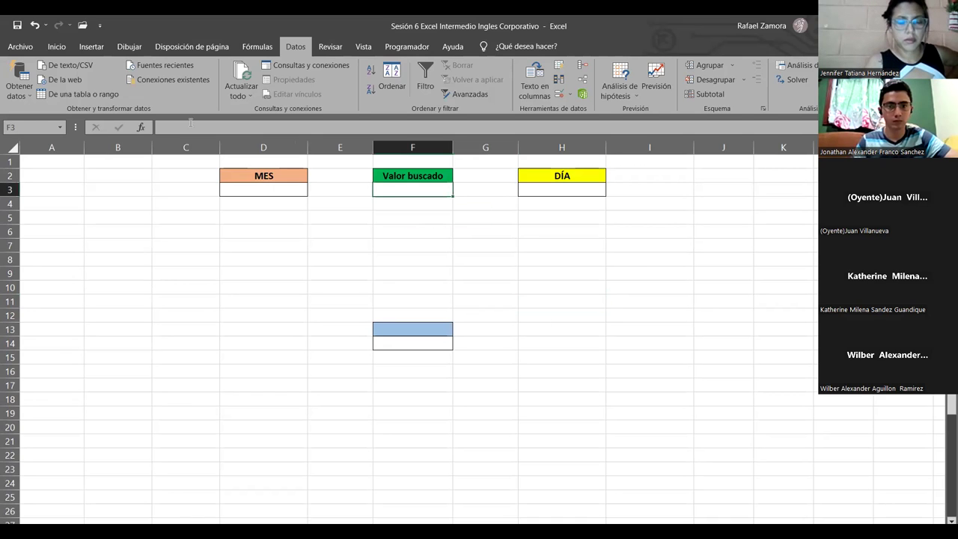
pyautogui.click(83, 193)
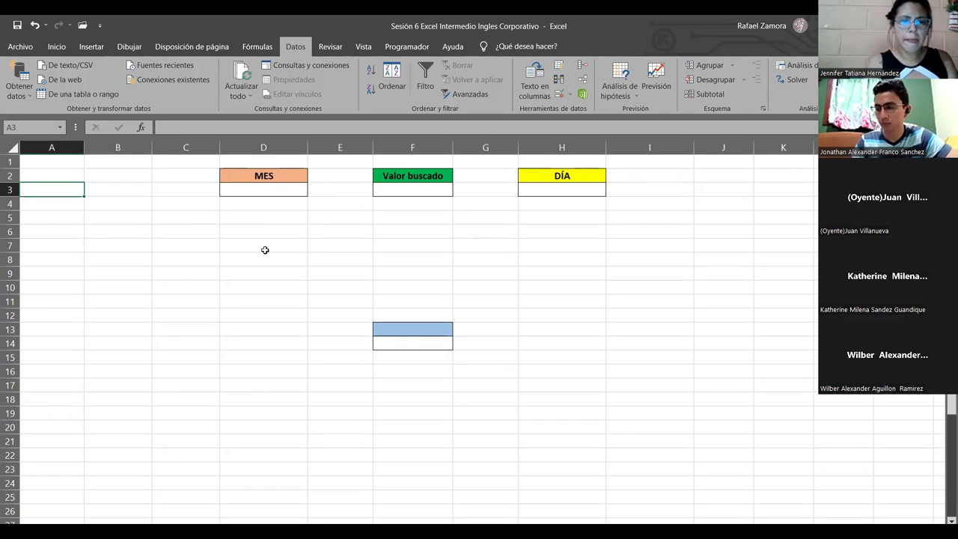
# Step: Fill the months Enero through Diciembre into A3:A14 and left-align them
pyautogui.write('Enero')
pyautogui.press('Return')
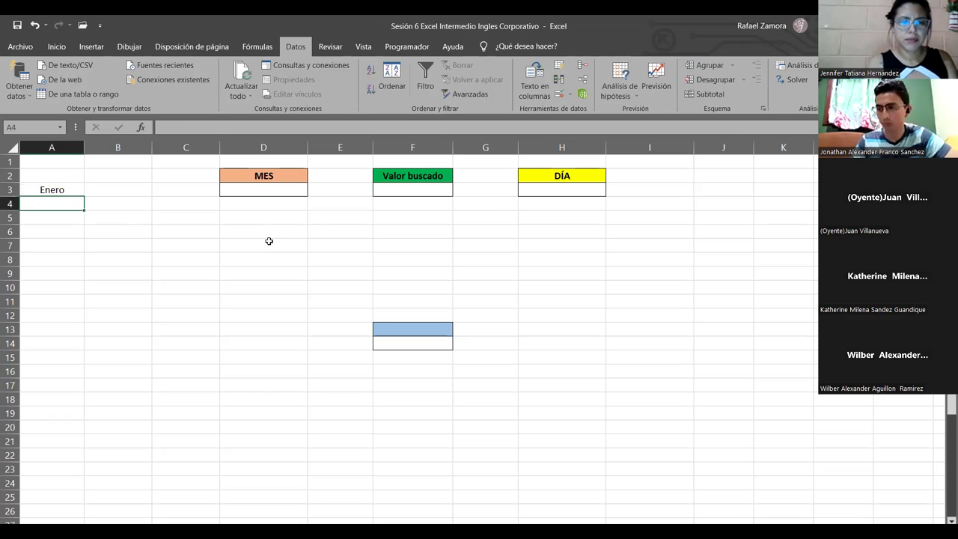
pyautogui.click(75, 190)
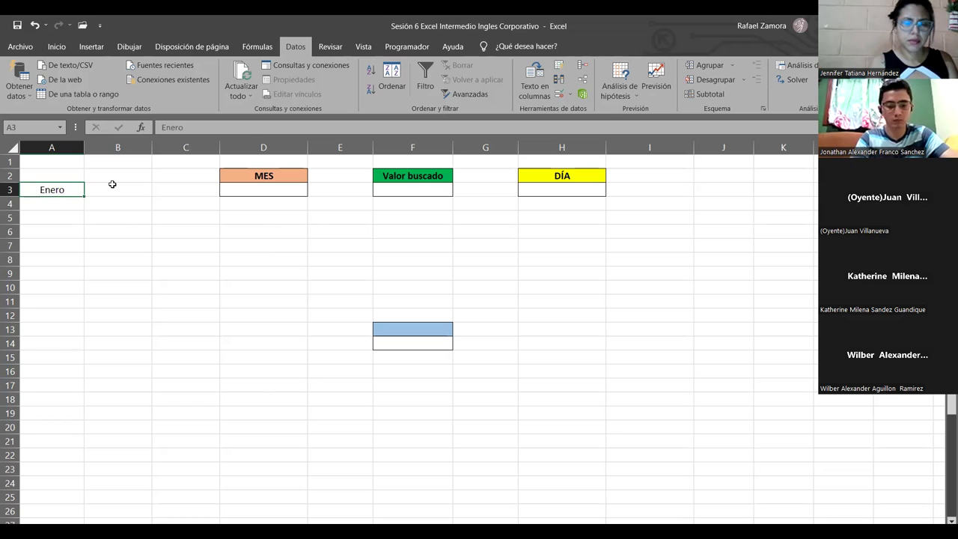
pyautogui.moveTo(84, 196); pyautogui.dragTo(84, 348)
pyautogui.click(56, 47)
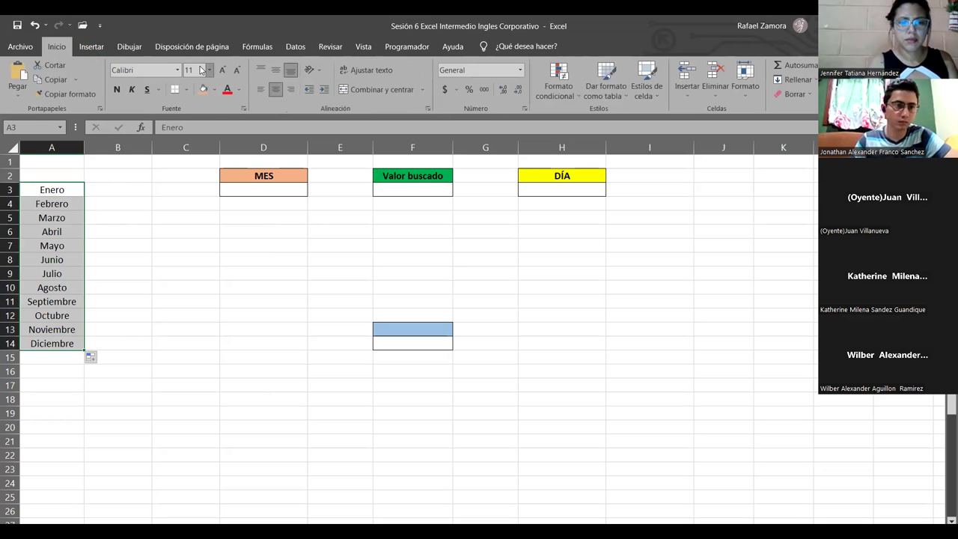
pyautogui.click(259, 89)
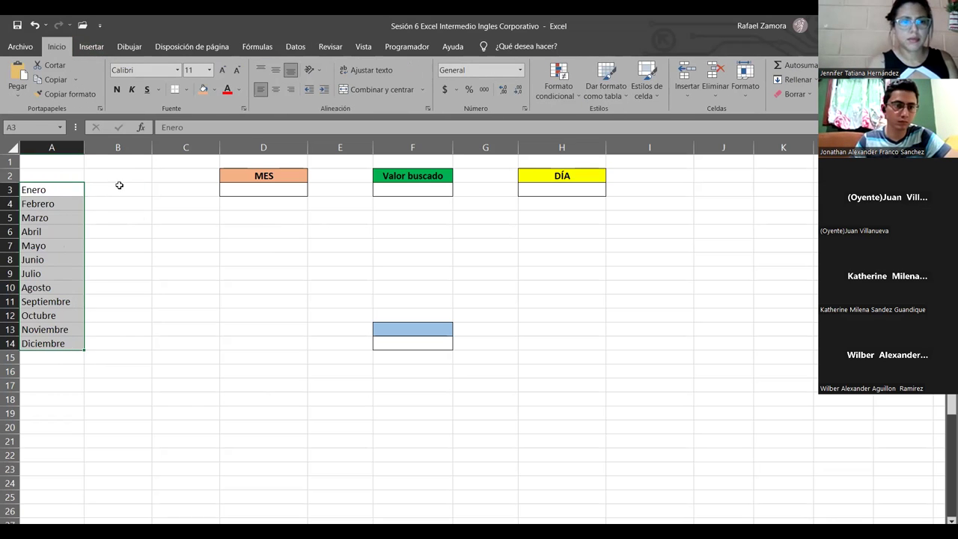
# Step: Enter 1 in B3 beside Enero
pyautogui.click(119, 187)
pyautogui.write('1')
pyautogui.press('Return')
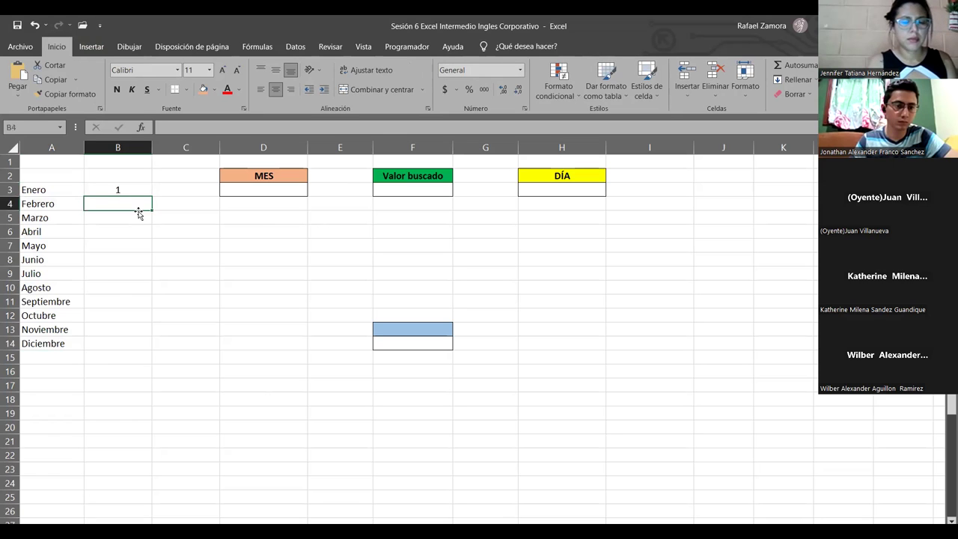
pyautogui.click(141, 192)
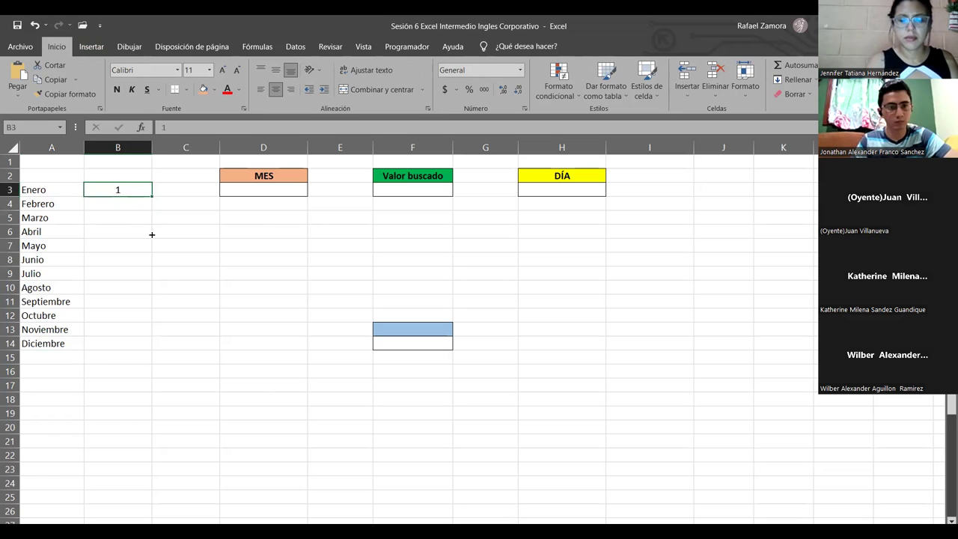
# Step: Fill B3 down to B14 as the series 1–12 for the months
pyautogui.moveTo(150, 349); pyautogui.dragTo(150, 348)
pyautogui.click(158, 356)
pyautogui.click(225, 384)
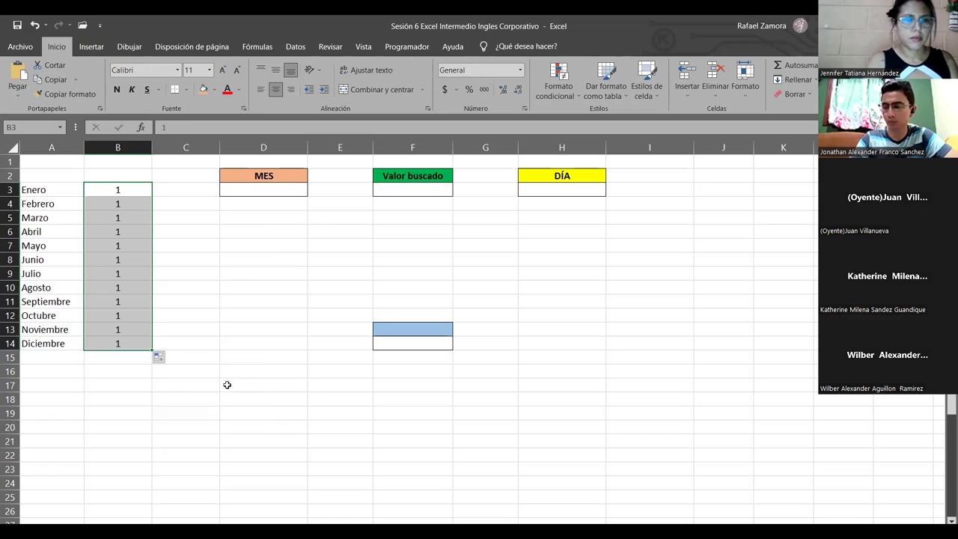
pyautogui.click(243, 423)
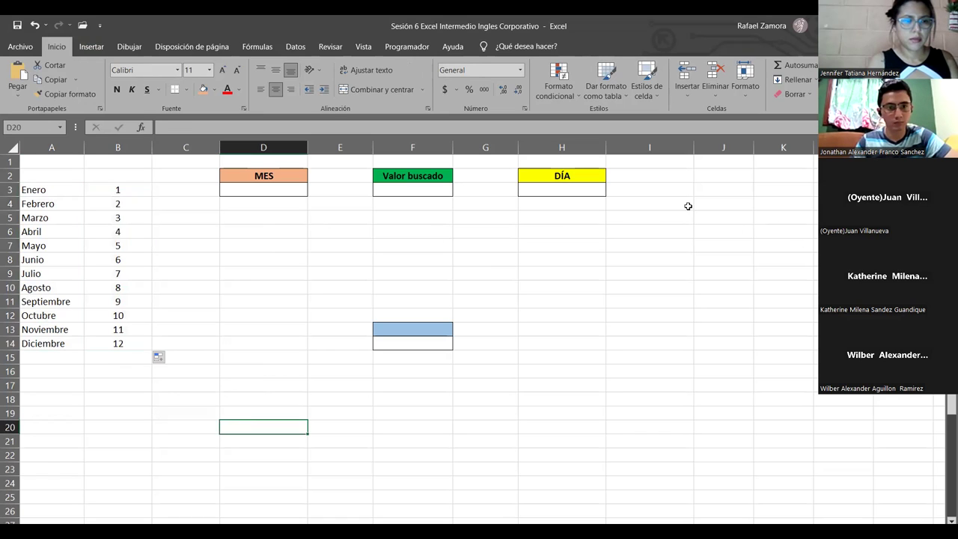
# Step: Enter Lunes in J3 to start the weekday list
pyautogui.click(740, 186)
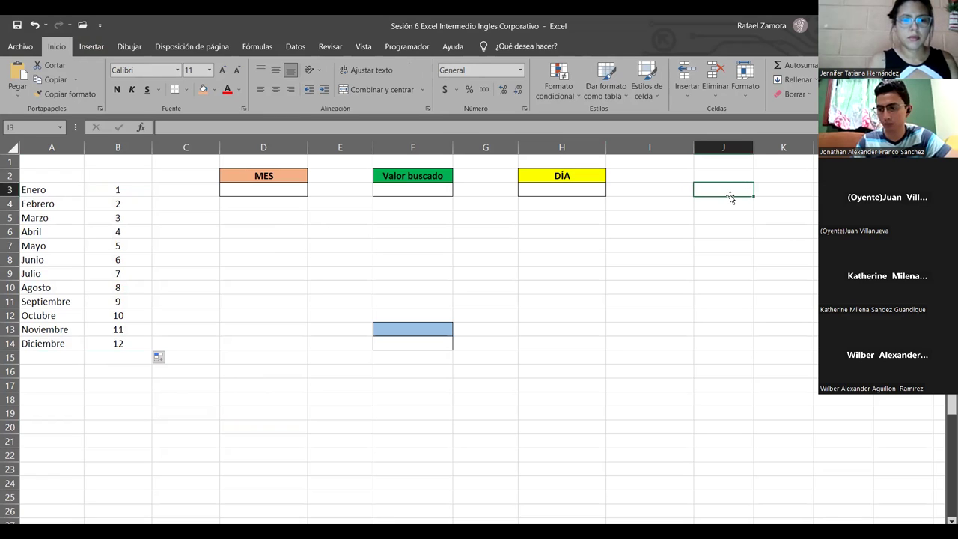
pyautogui.write('Lunes')
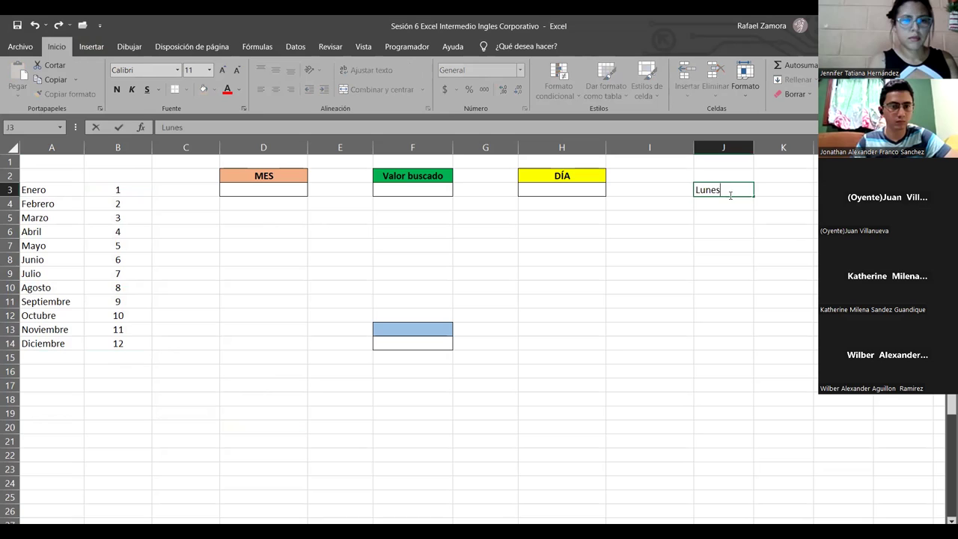
pyautogui.press('Return')
pyautogui.click(729, 190)
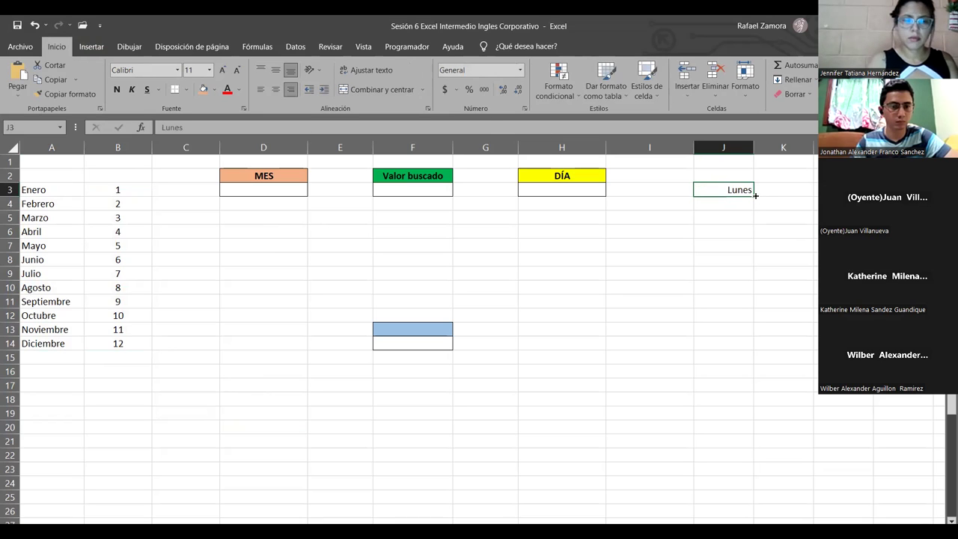
# Step: Number the weekdays 1–7 in I3:I9 as a centered fill series
pyautogui.click(669, 189)
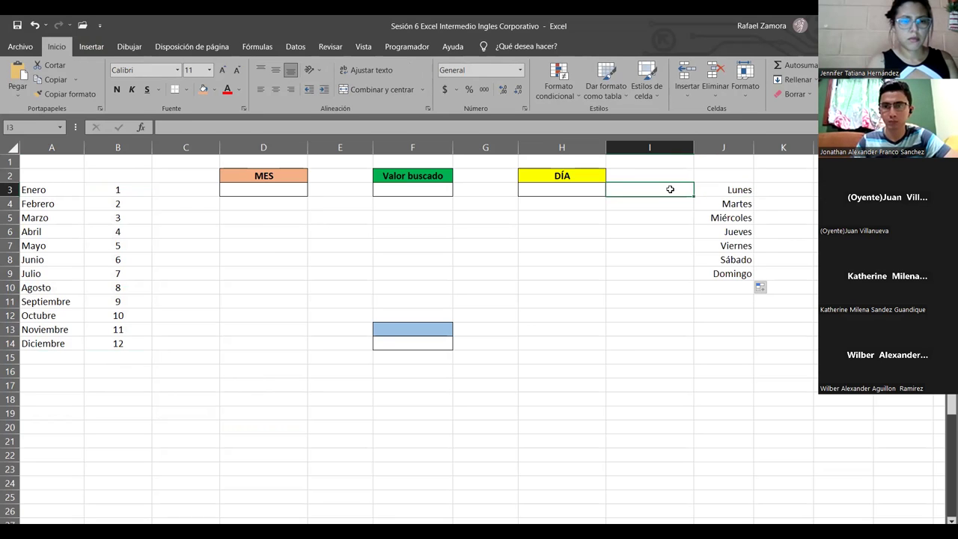
pyautogui.write('1')
pyautogui.hotkey('ctrl', 'Return')
pyautogui.click(275, 89)
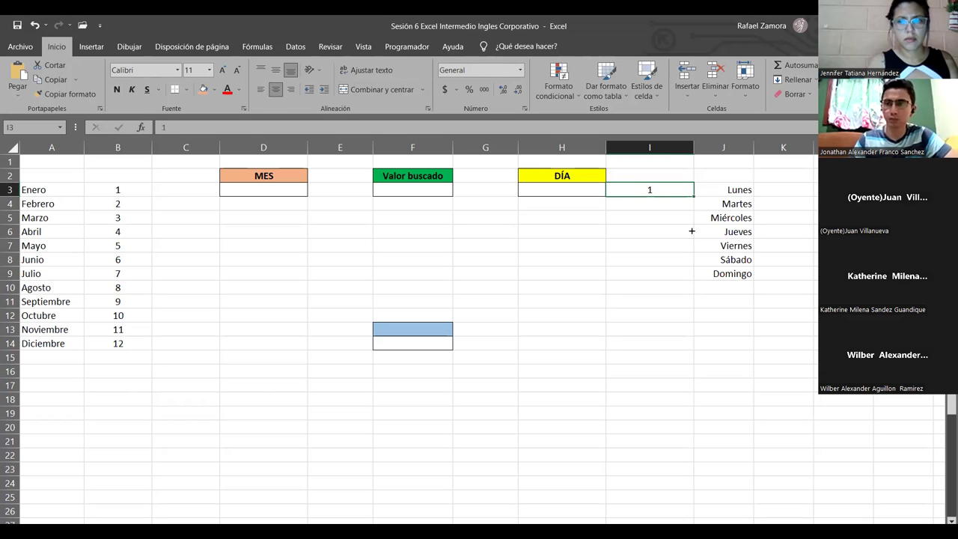
pyautogui.moveTo(694, 196); pyautogui.dragTo(695, 275)
pyautogui.click(703, 287)
pyautogui.click(733, 318)
pyautogui.click(699, 386)
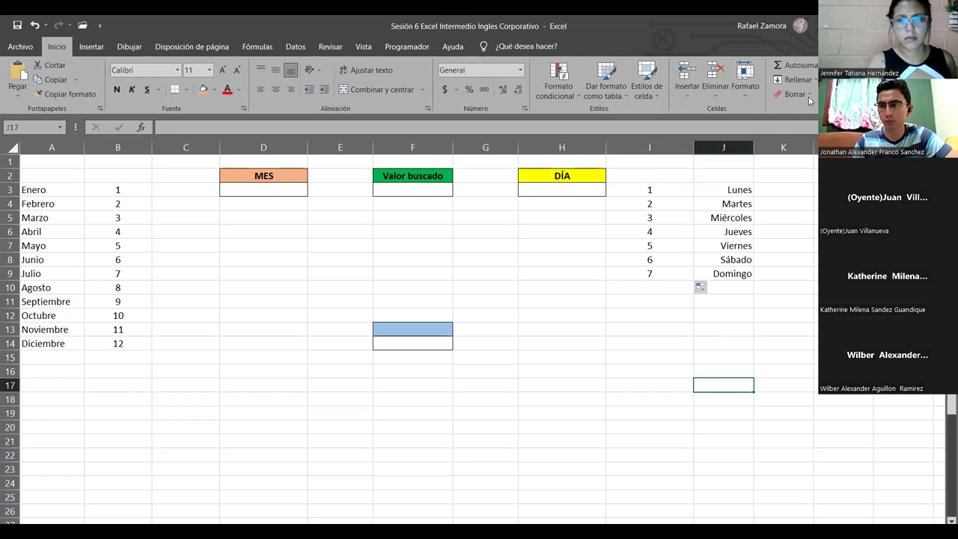
pyautogui.click(643, 193)
pyautogui.hotkey('ctrl', 'a')
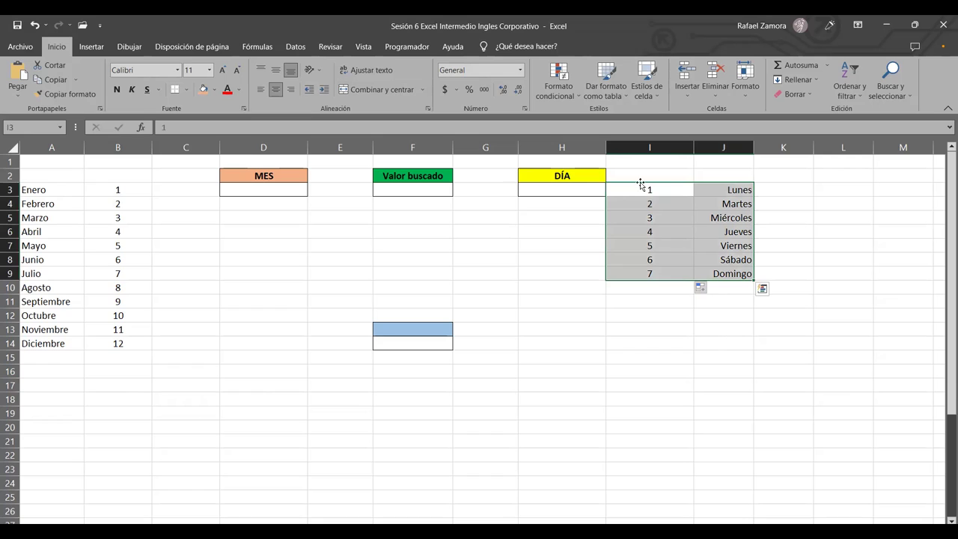
pyautogui.hotkey('ctrl', 'z')
pyautogui.click(652, 370)
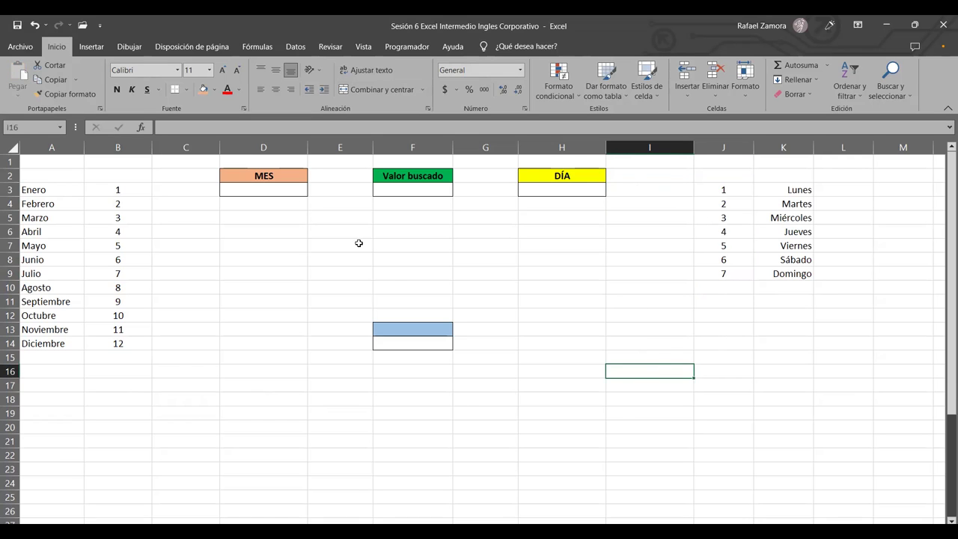
pyautogui.scroll(-1, 390, 276)
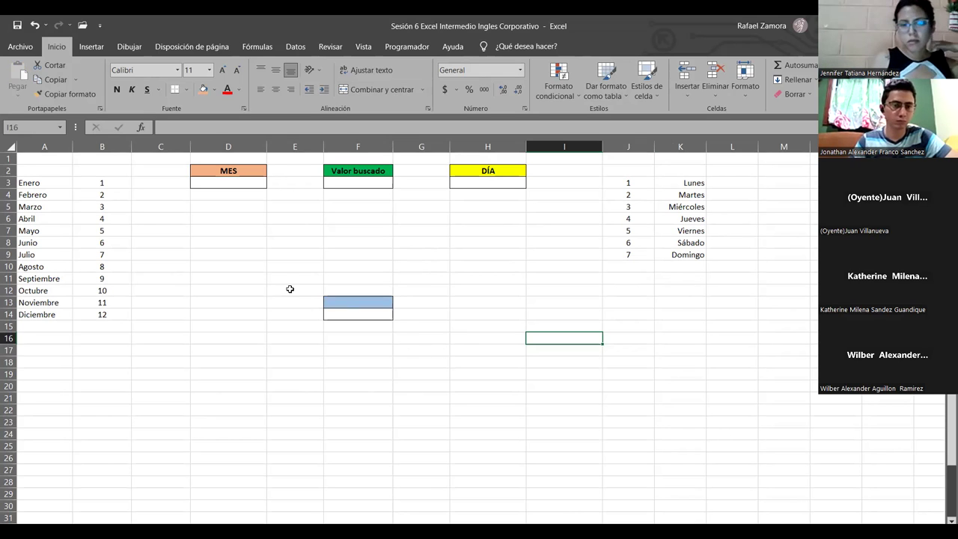
pyautogui.click(241, 182)
pyautogui.click(374, 183)
pyautogui.click(494, 185)
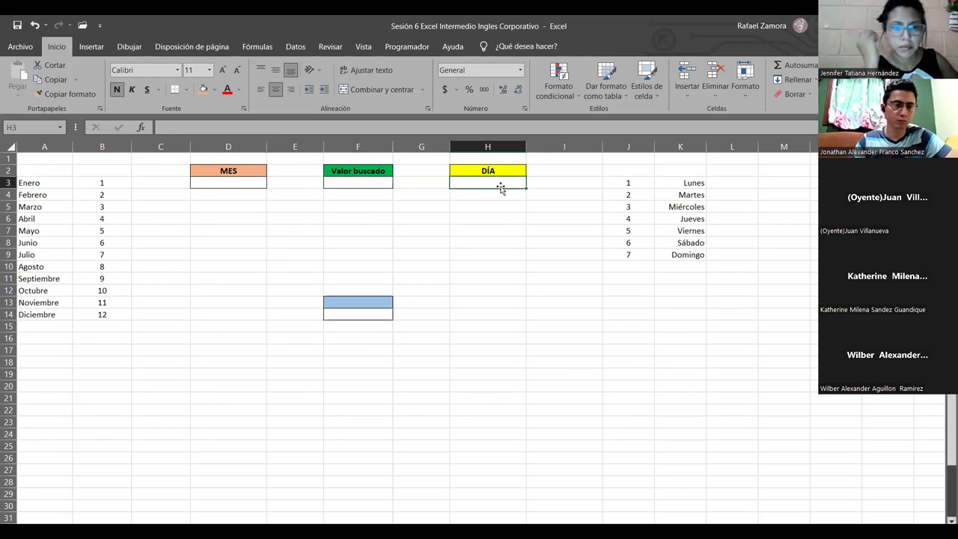
pyautogui.click(383, 180)
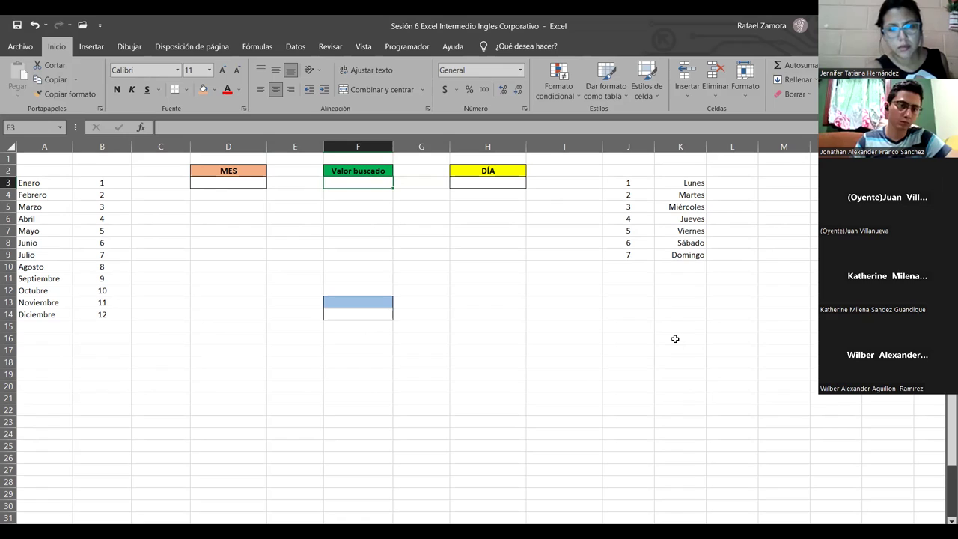
pyautogui.click(226, 181)
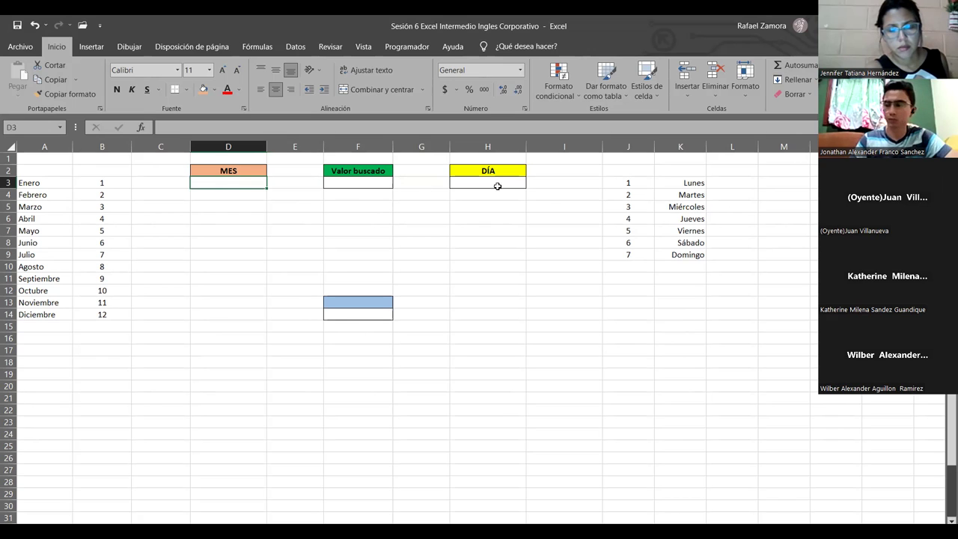
pyautogui.click(471, 172)
pyautogui.click(493, 180)
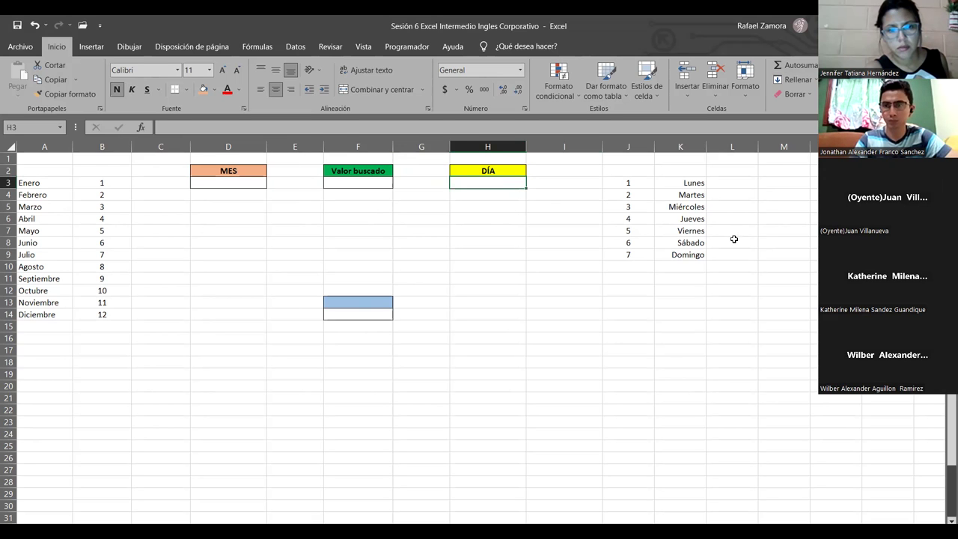
pyautogui.scroll(1, 738, 243)
pyautogui.scroll(1, 696, 396)
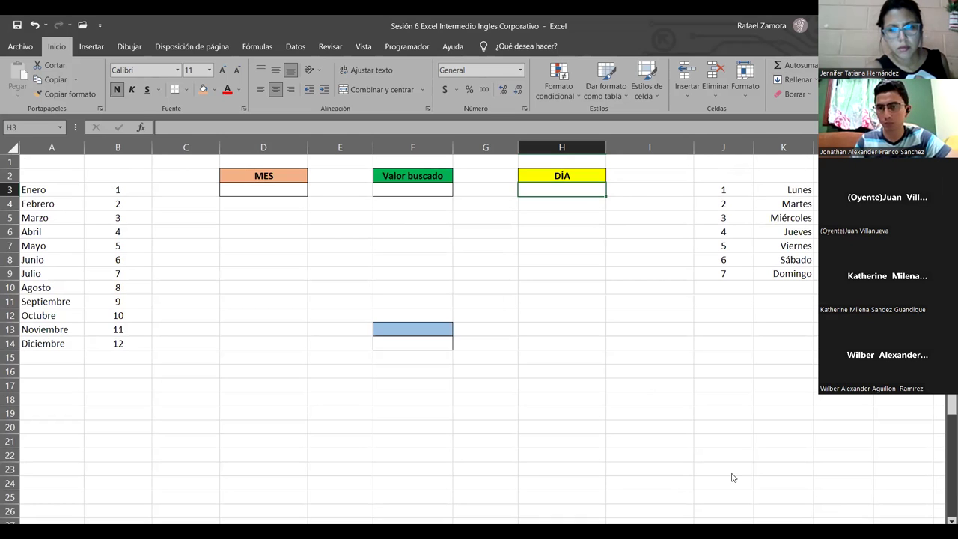
pyautogui.hscroll(1, 600, 399)
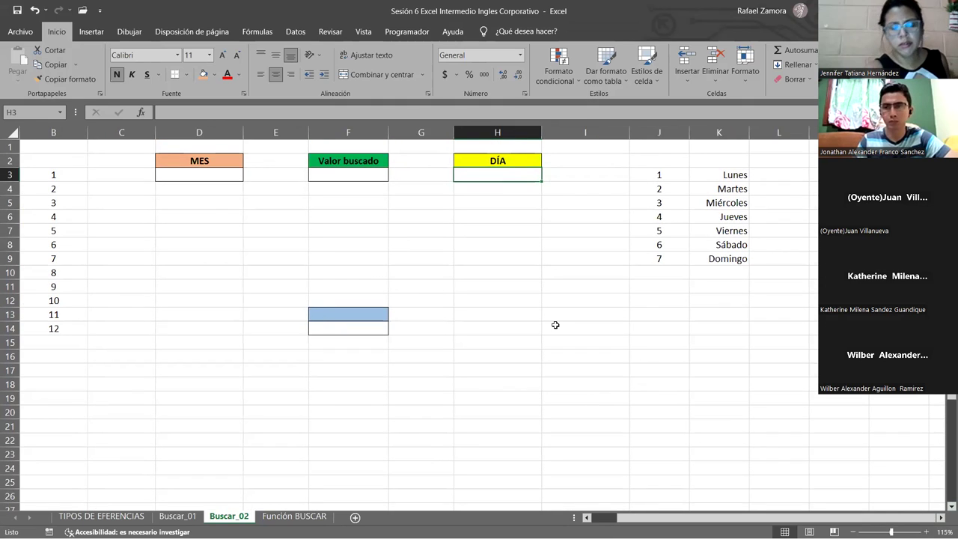
pyautogui.click(743, 178)
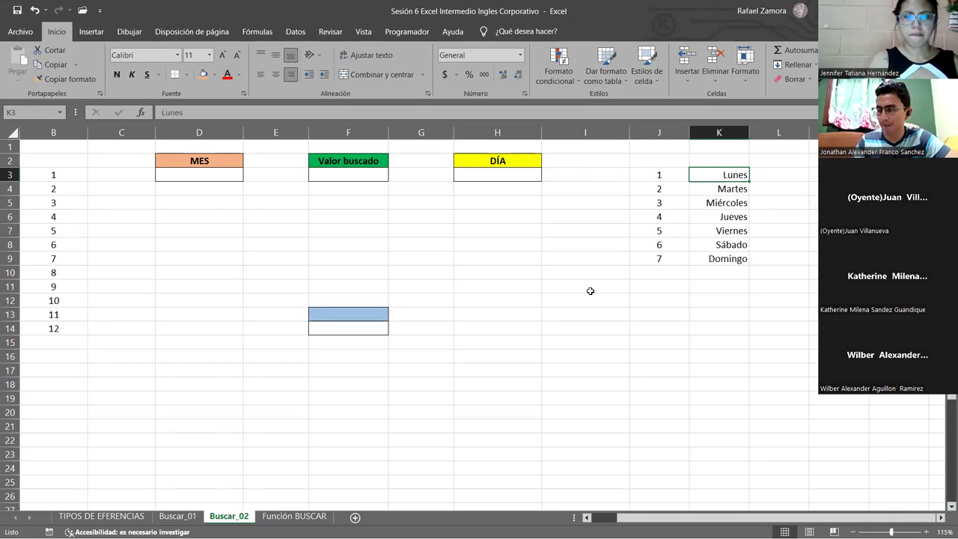
pyautogui.moveTo(659, 176); pyautogui.dragTo(654, 256)
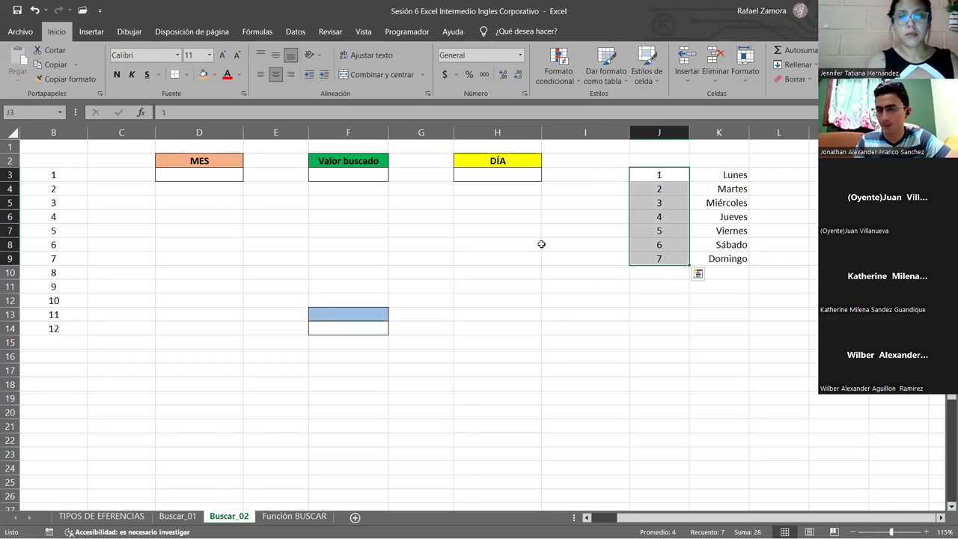
pyautogui.click(335, 173)
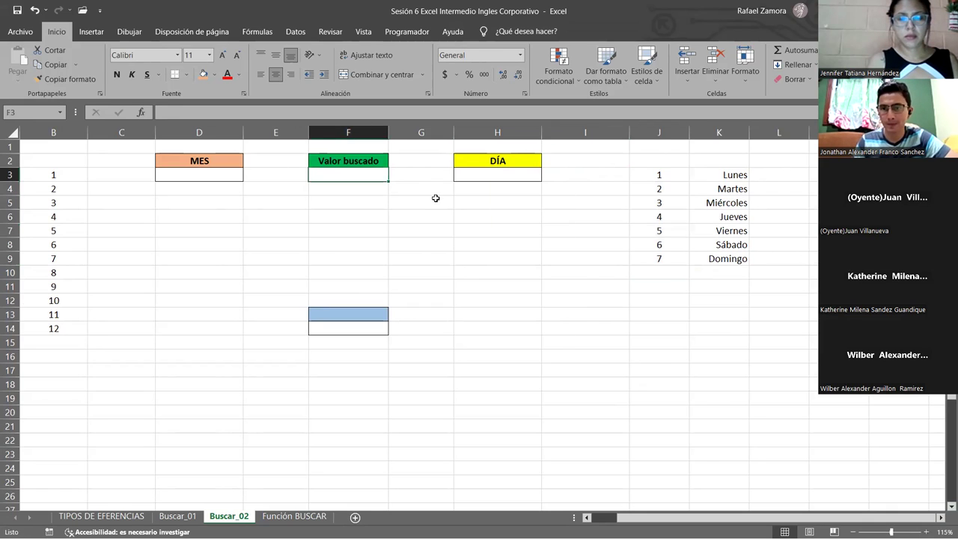
# Step: Enter 1 as the Valor buscado in F3 and move to the DÍA cell H3
pyautogui.write('1')
pyautogui.click(490, 241)
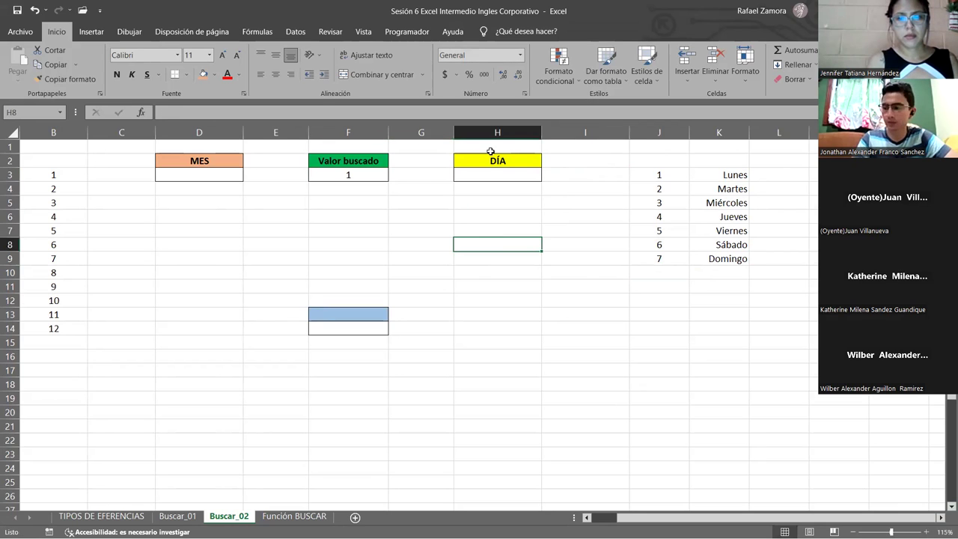
pyautogui.click(517, 178)
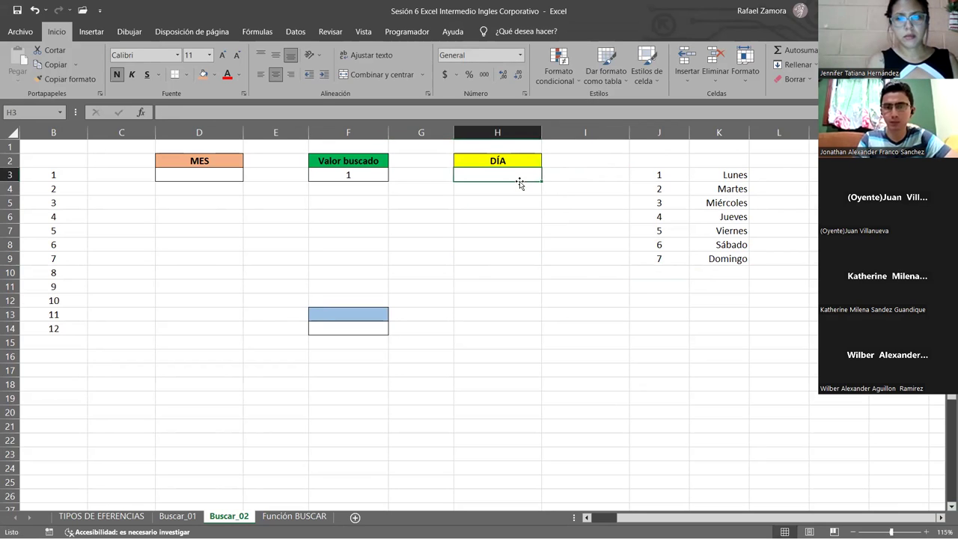
# Step: Select the day numbers 1–7 and the weekday names Lunes to Domingo for review
pyautogui.moveTo(652, 177); pyautogui.dragTo(668, 257)
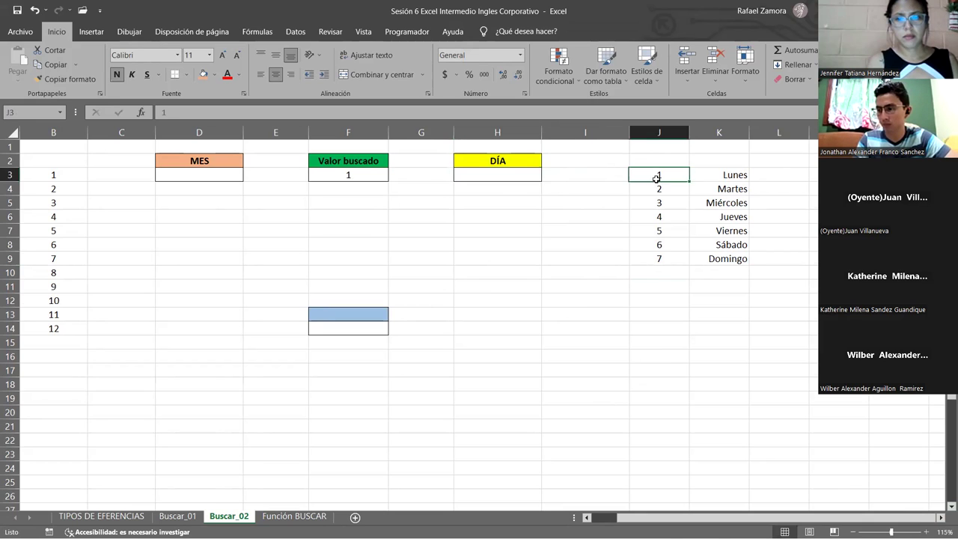
pyautogui.click(670, 172)
pyautogui.moveTo(670, 172); pyautogui.dragTo(670, 259)
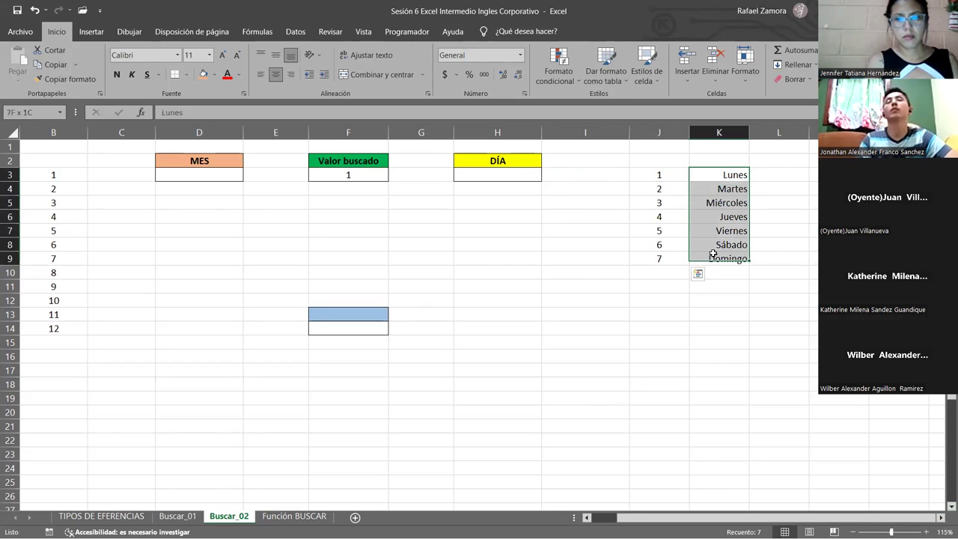
pyautogui.moveTo(711, 175); pyautogui.dragTo(711, 258)
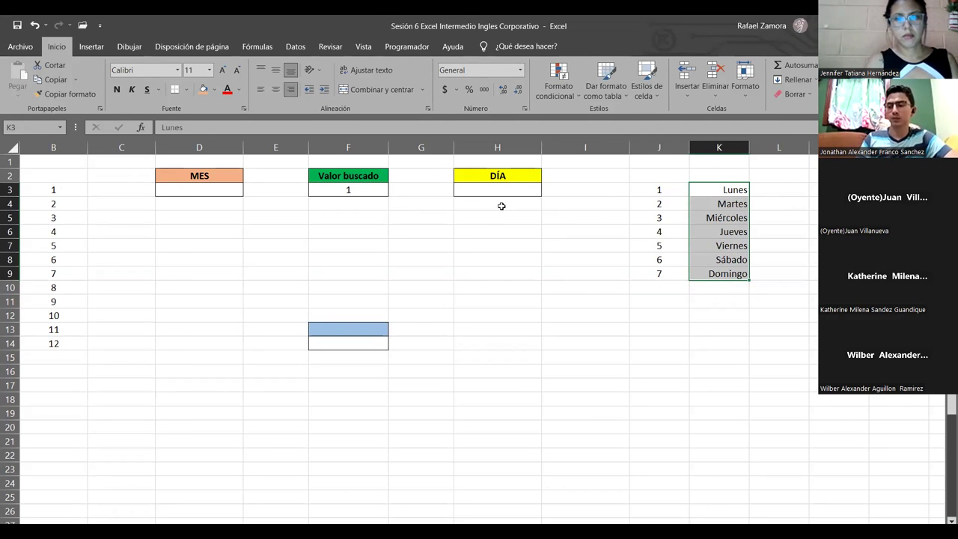
pyautogui.click(502, 193)
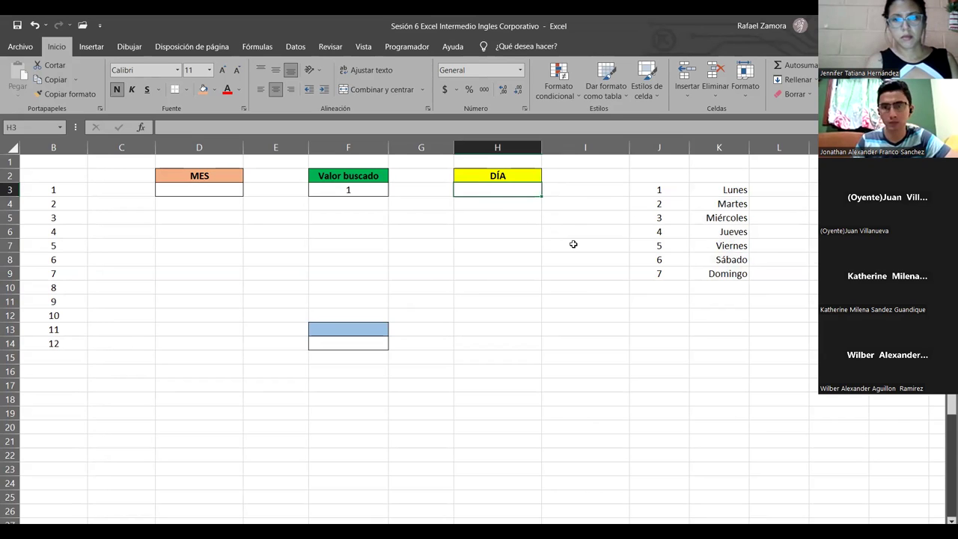
# Step: Write a BUSCAR formula in H3 matching F3 against 1–7 and weekday names Lunes–Domingo, showing Lunes
pyautogui.write('=')
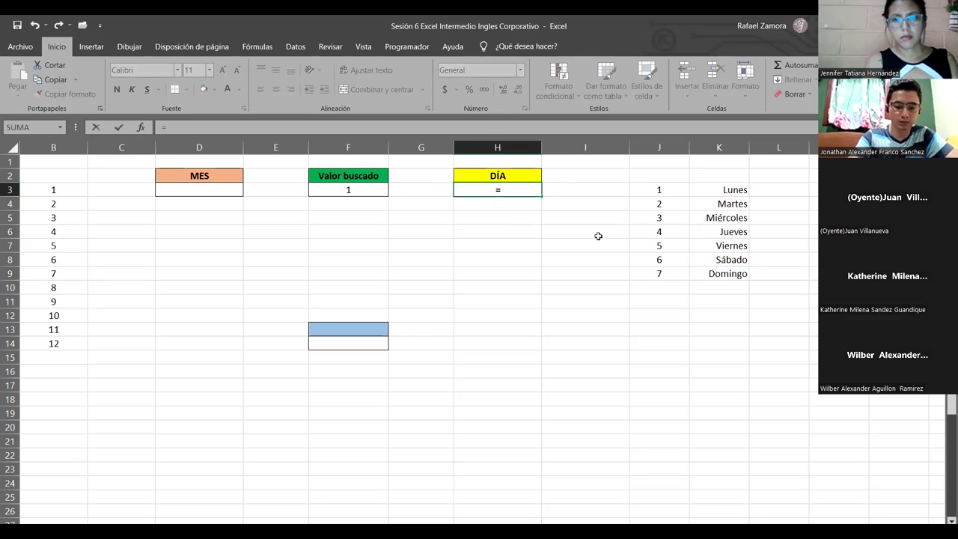
pyautogui.write('BUSCAR(')
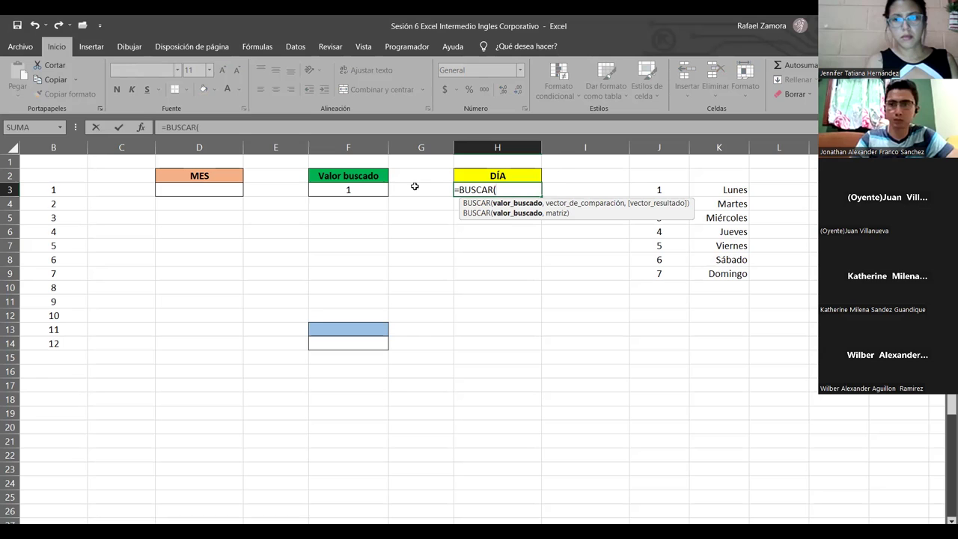
pyautogui.click(361, 190)
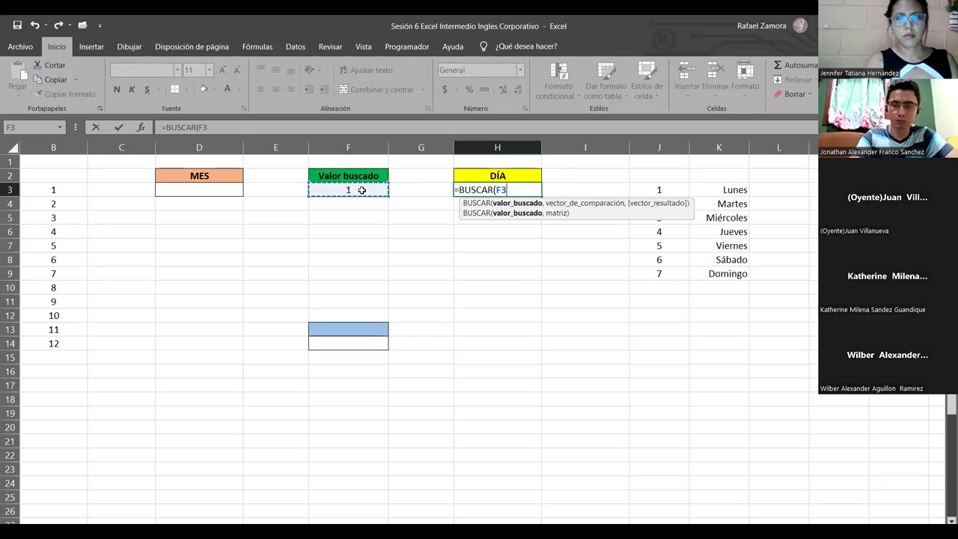
pyautogui.write(',')
pyautogui.write('[')
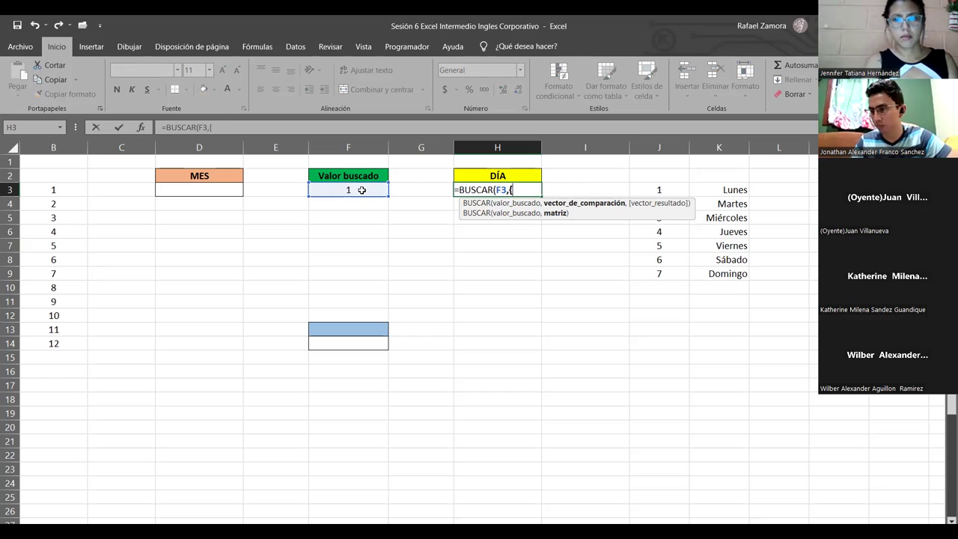
pyautogui.write('1,2,3,4,5,6,7')
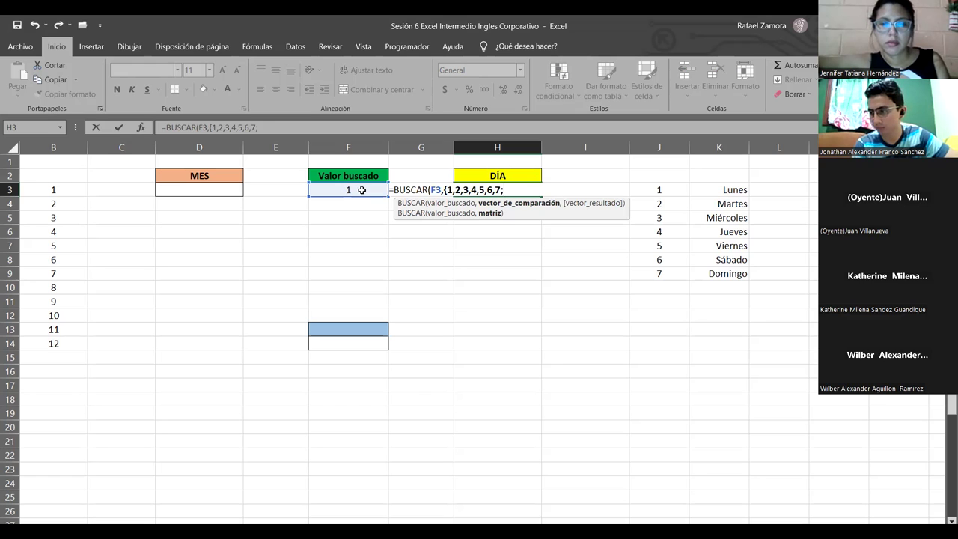
pyautogui.write('Lunes')
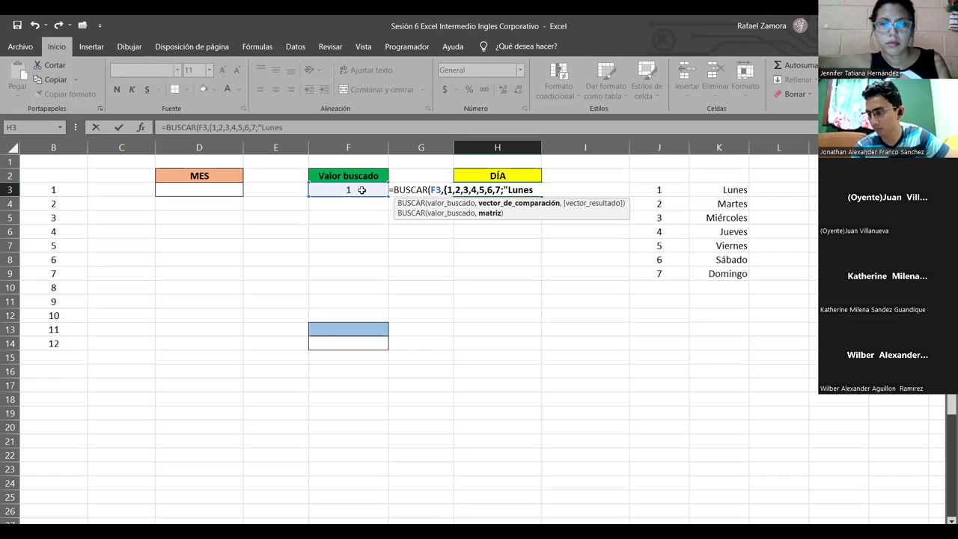
pyautogui.write('"')
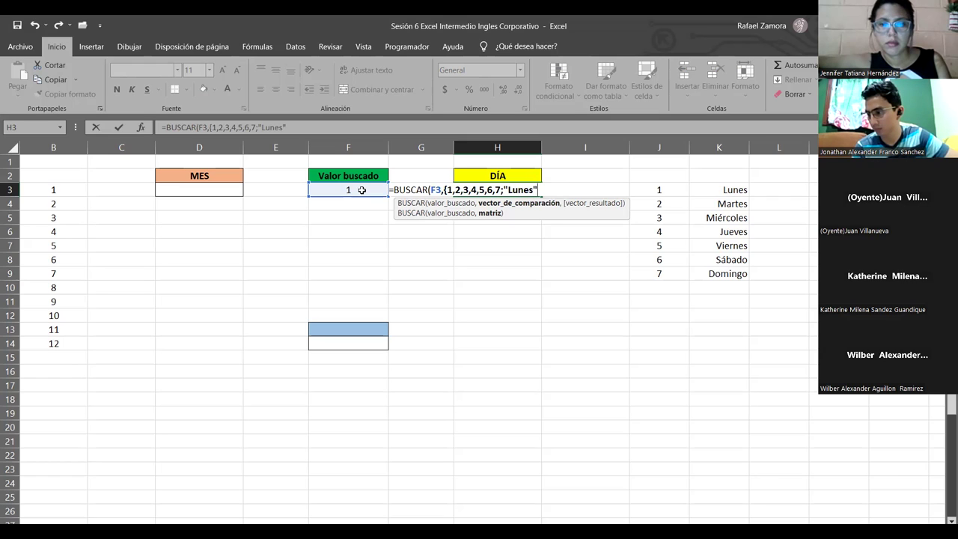
pyautogui.write(',')
pyautogui.write('"Martes"')
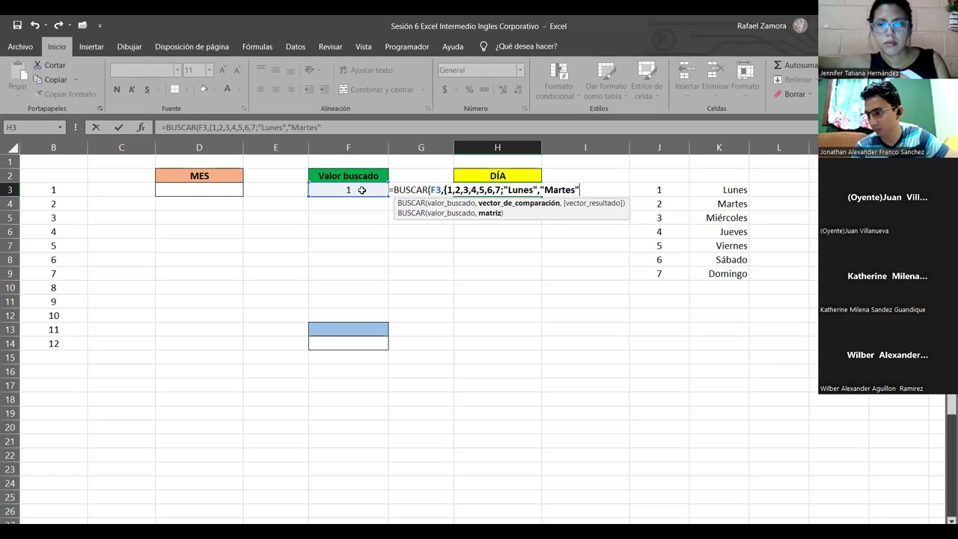
pyautogui.write(',"Mi')
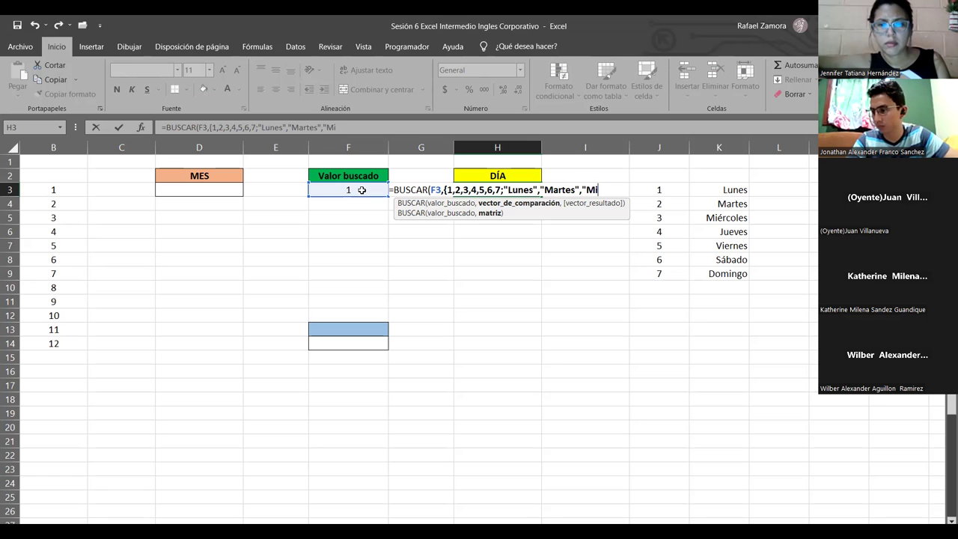
pyautogui.write('ércoles')
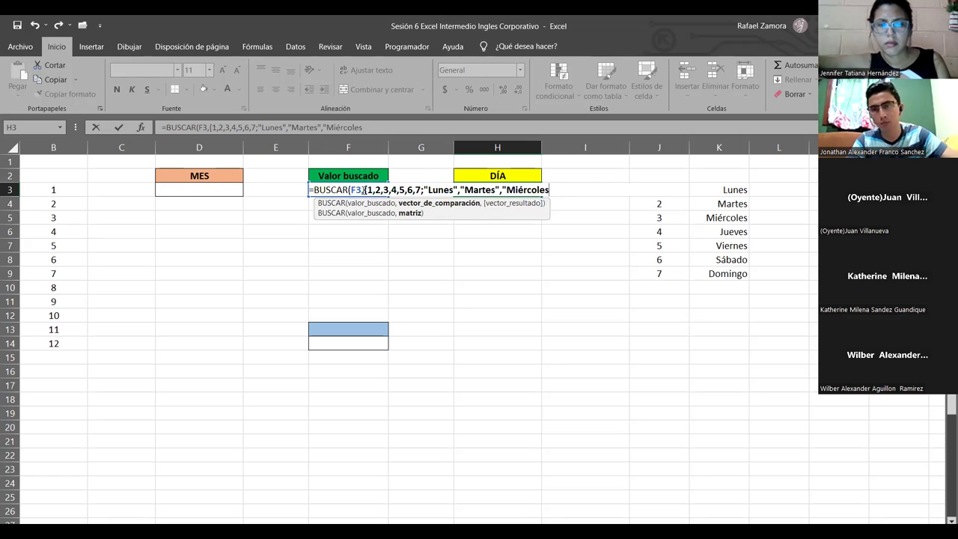
pyautogui.write('",')
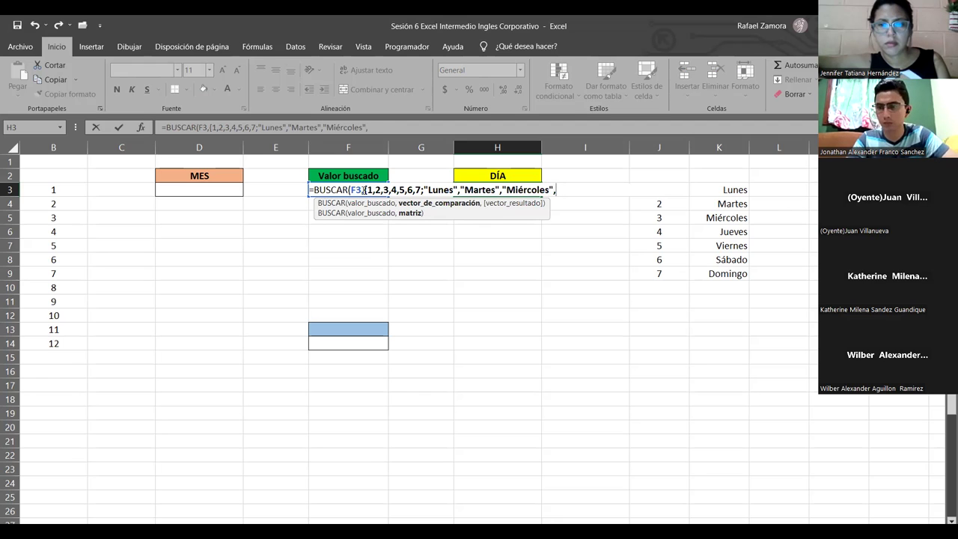
pyautogui.write('"Jueves"')
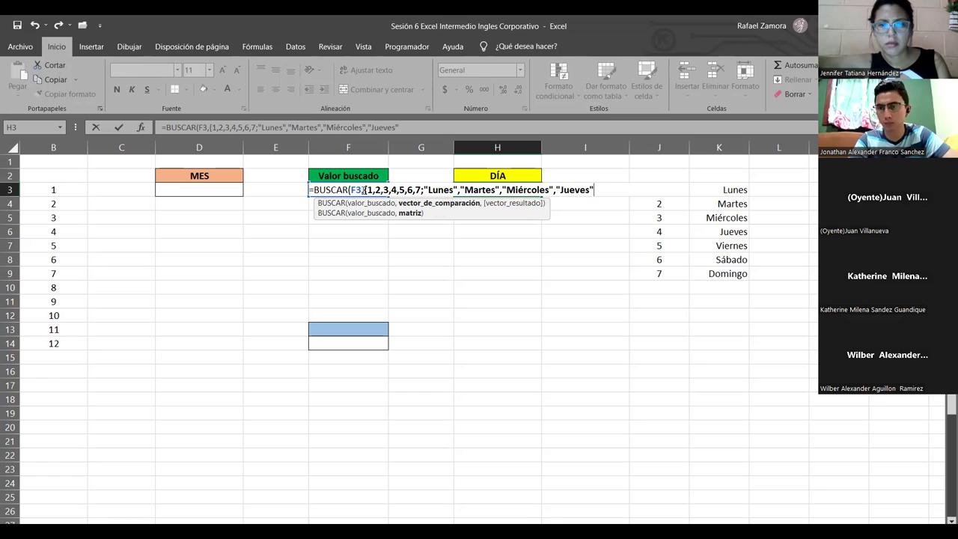
pyautogui.write(',"')
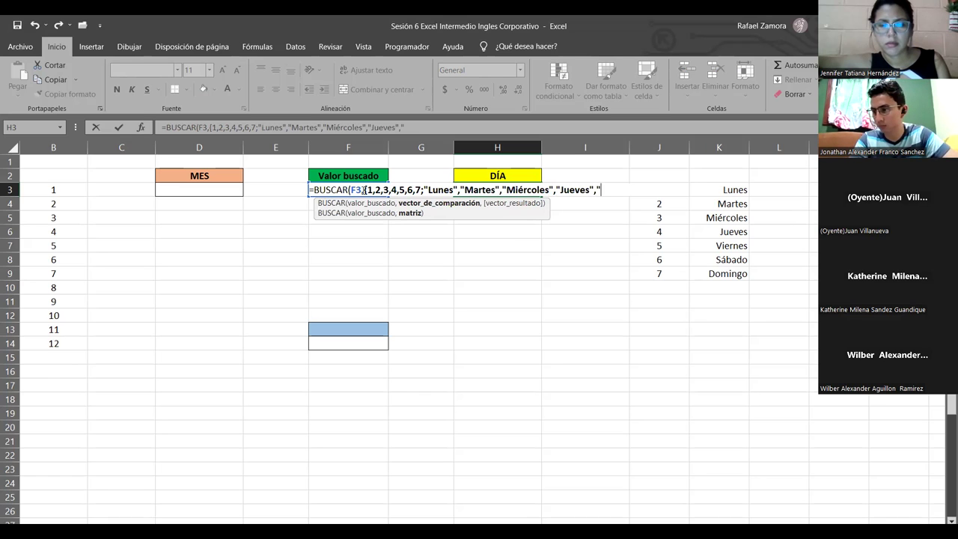
pyautogui.write('Viernes')
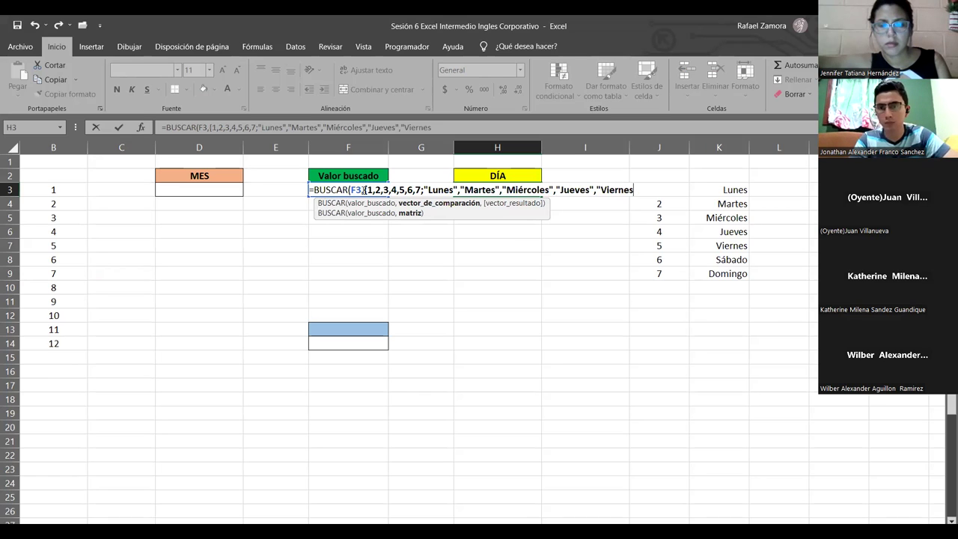
pyautogui.write('",')
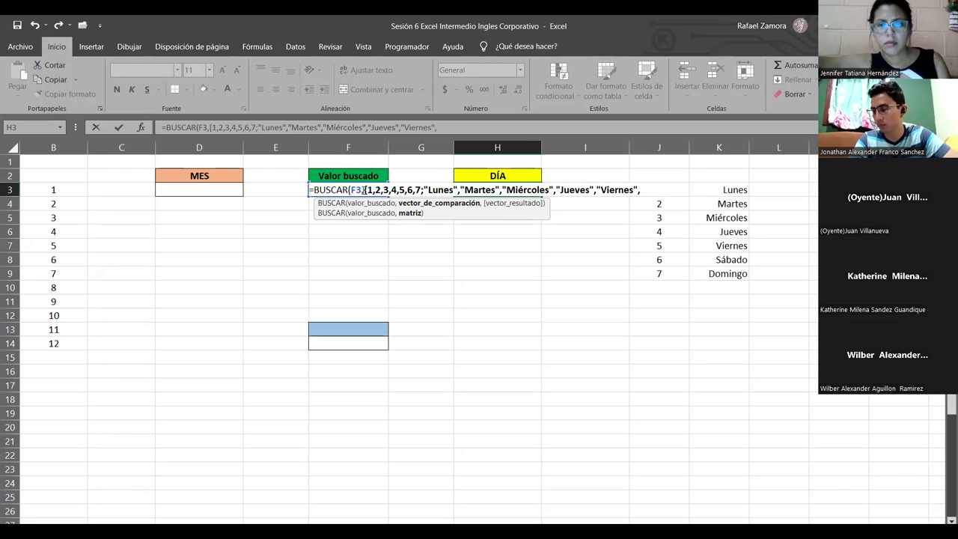
pyautogui.write('"Sábado"')
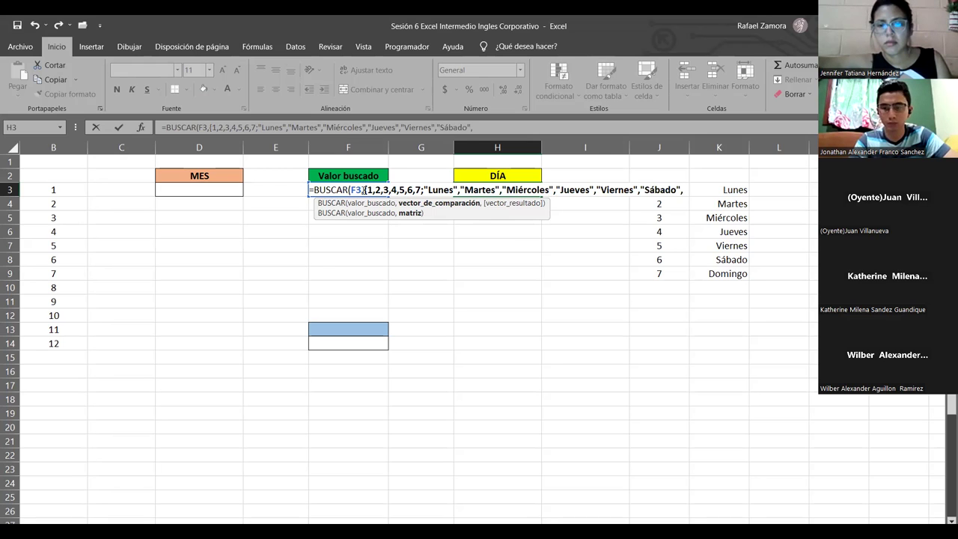
pyautogui.write(',"Domingo"')
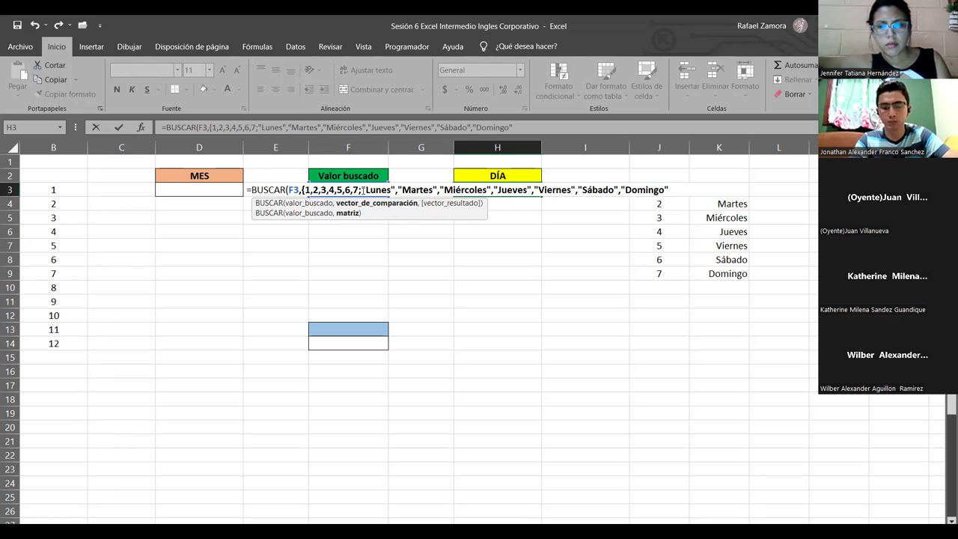
pyautogui.write(']')
pyautogui.press('BackSpace')
pyautogui.write('}')
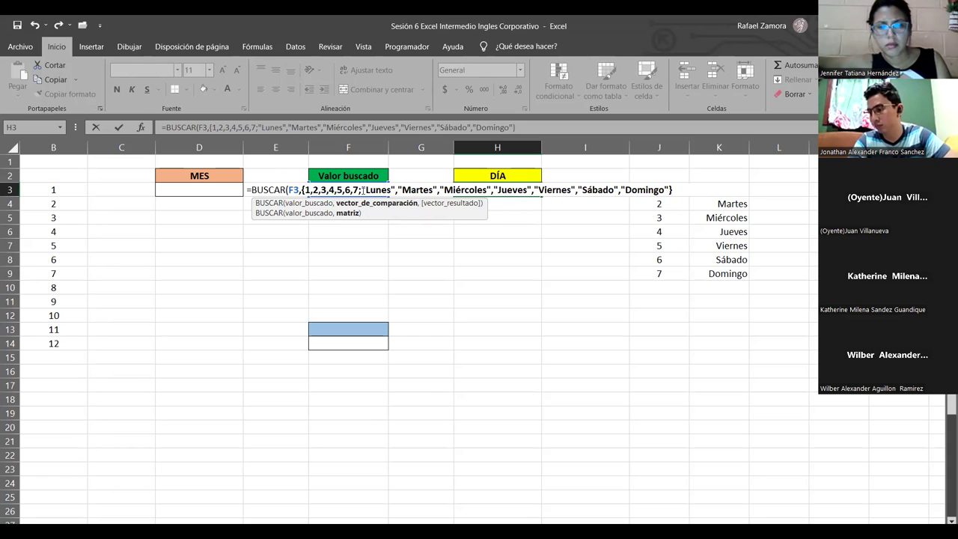
pyautogui.press('Return')
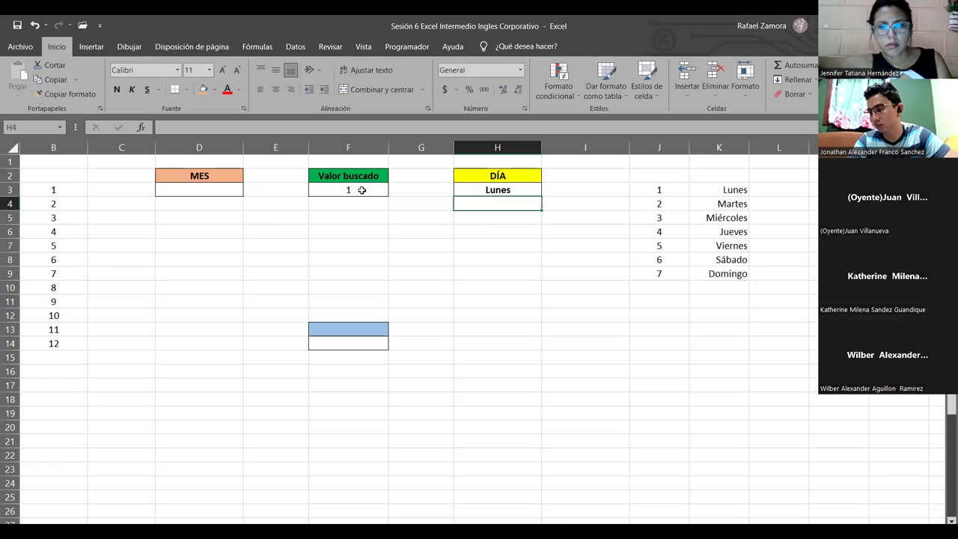
# Step: Try 3, 4, 7 and finally 4 in F3, leaving H3 showing Jueves
pyautogui.click(362, 191)
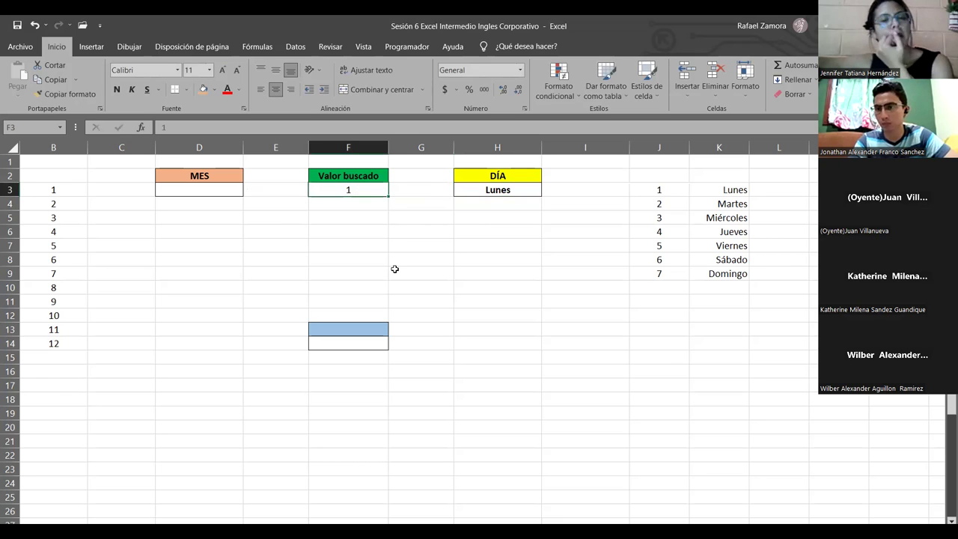
pyautogui.write('3')
pyautogui.press('Return')
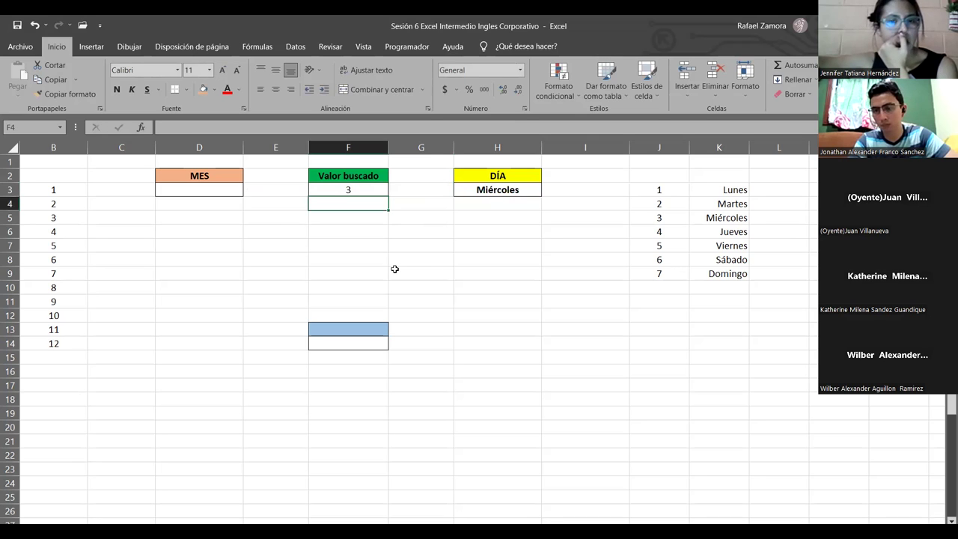
pyautogui.press('Up')
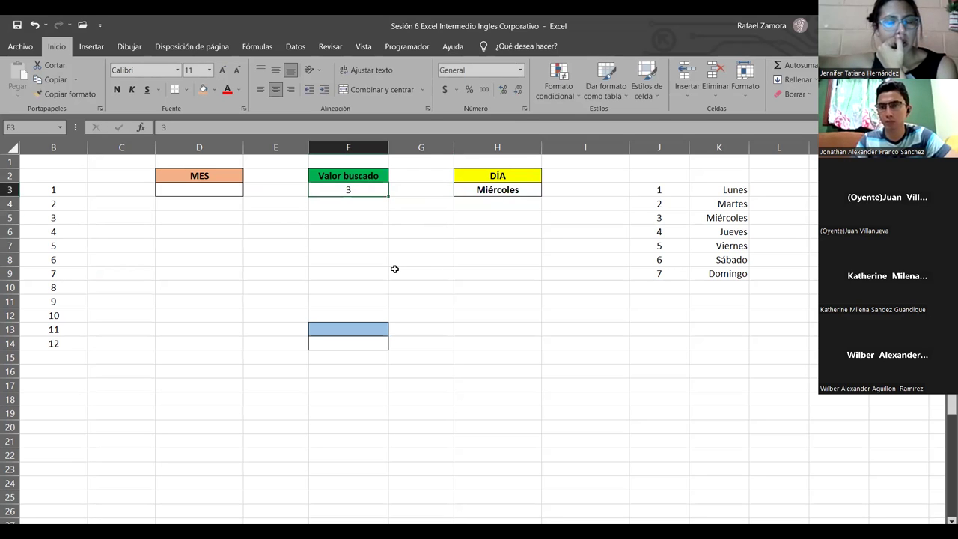
pyautogui.write('4')
pyautogui.press('Return')
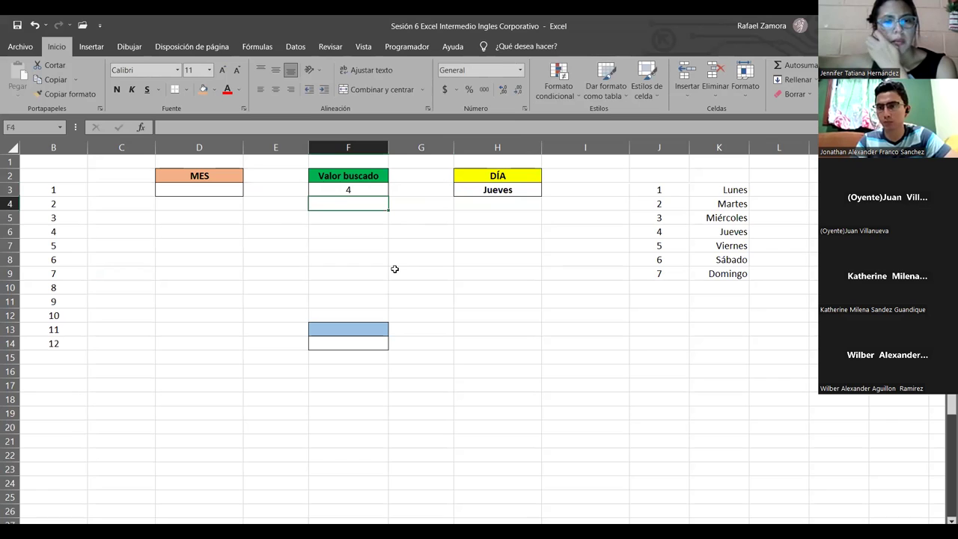
pyautogui.press('Up')
pyautogui.write('7')
pyautogui.hotkey('ctrl', 'Return')
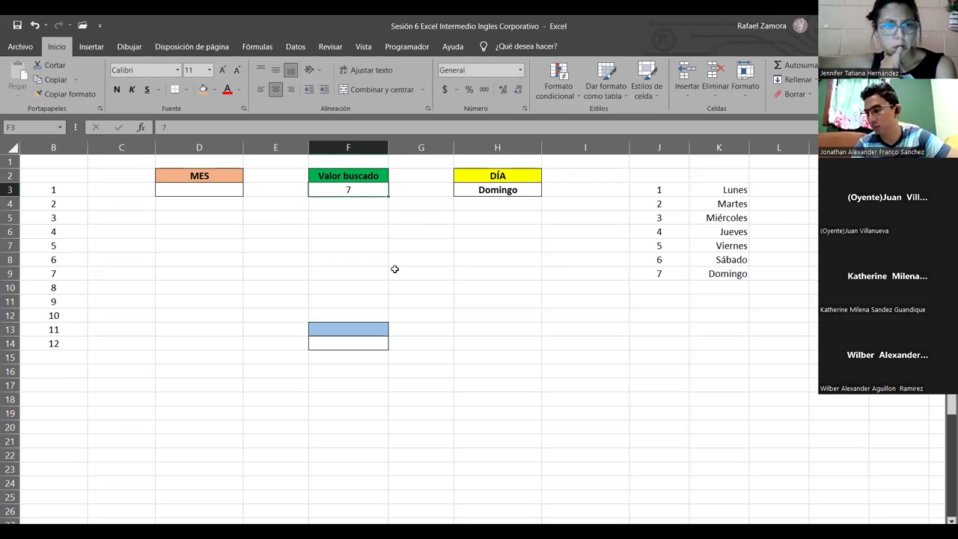
pyautogui.write('4')
pyautogui.hotkey('ctrl', 'Return')
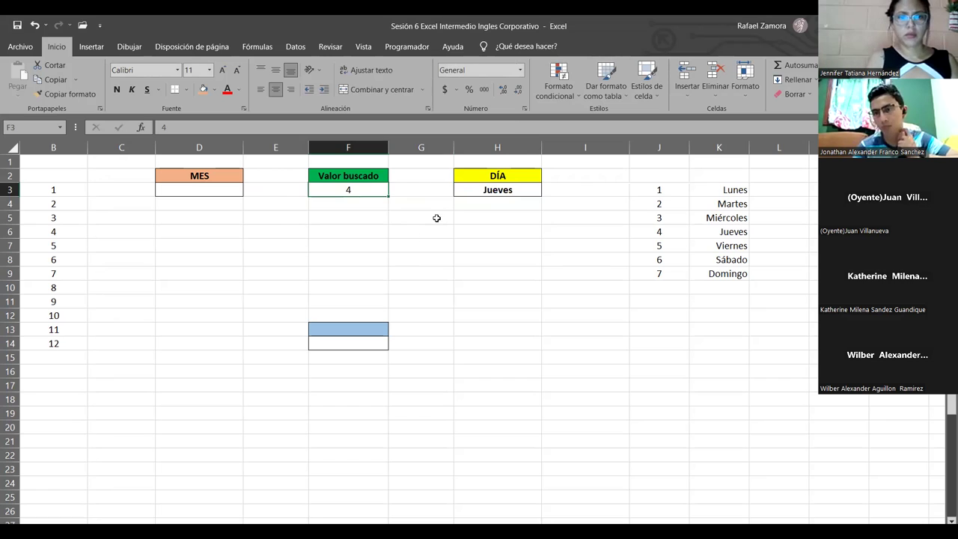
# Step: Open H3's formula and highlight the BUSCAR name, F3 argument, 1–7 array and weekday-name array
pyautogui.doubleClick(504, 189)
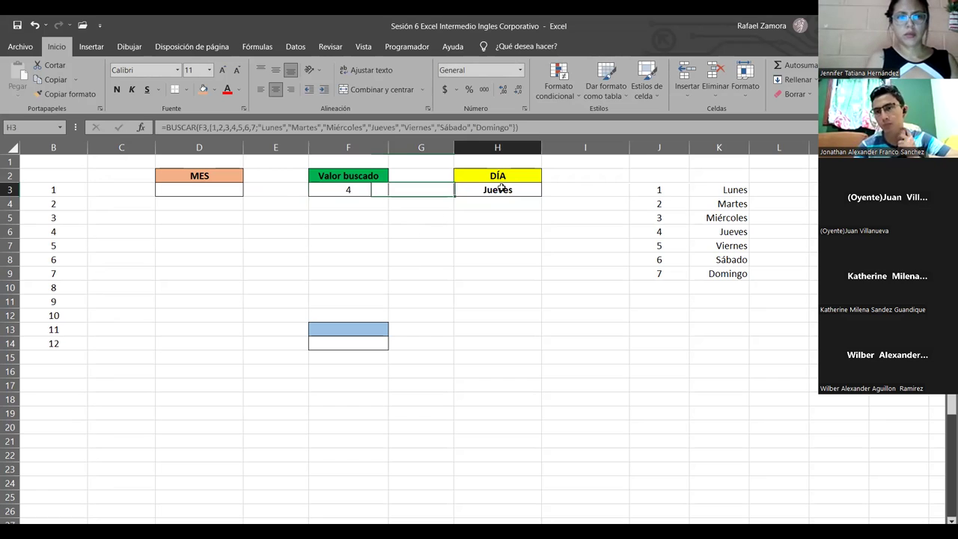
pyautogui.click(270, 189)
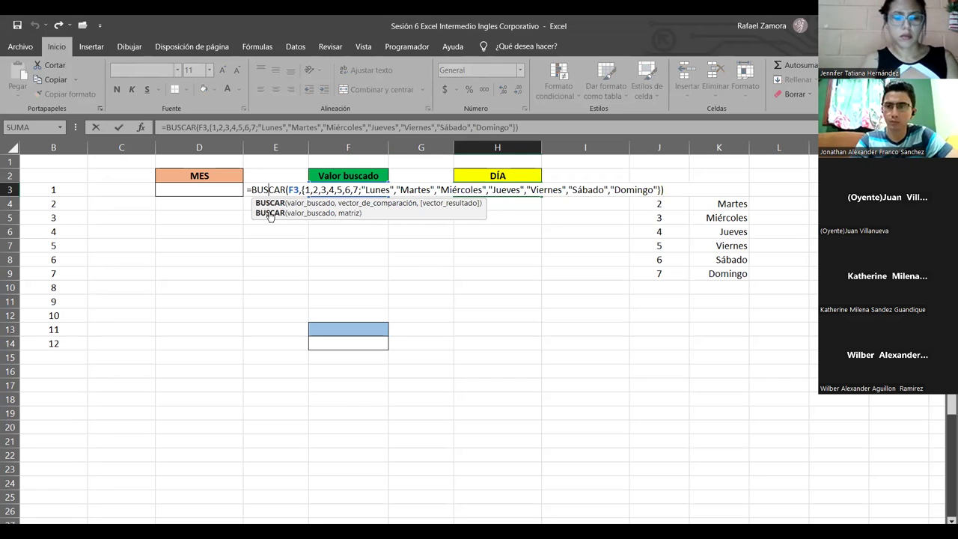
pyautogui.click(292, 190)
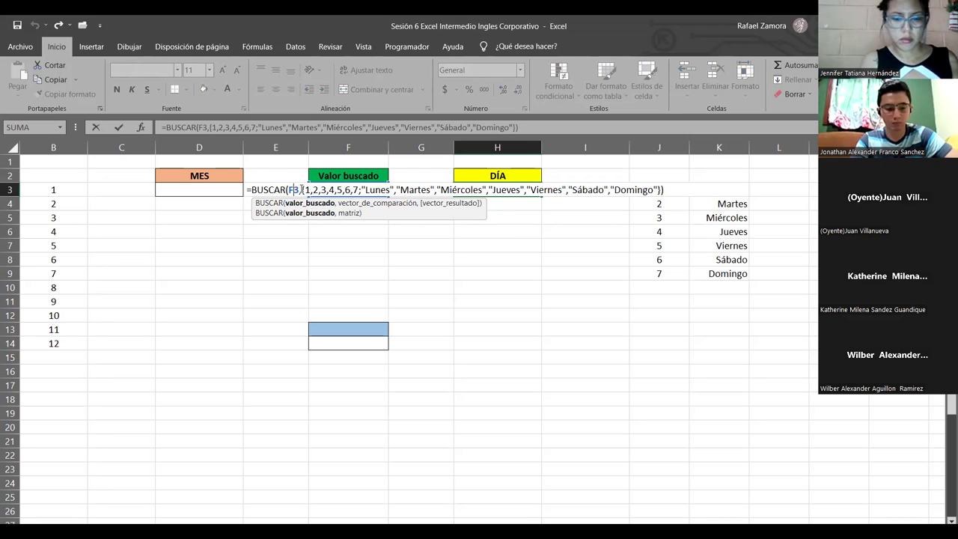
pyautogui.press('Right')
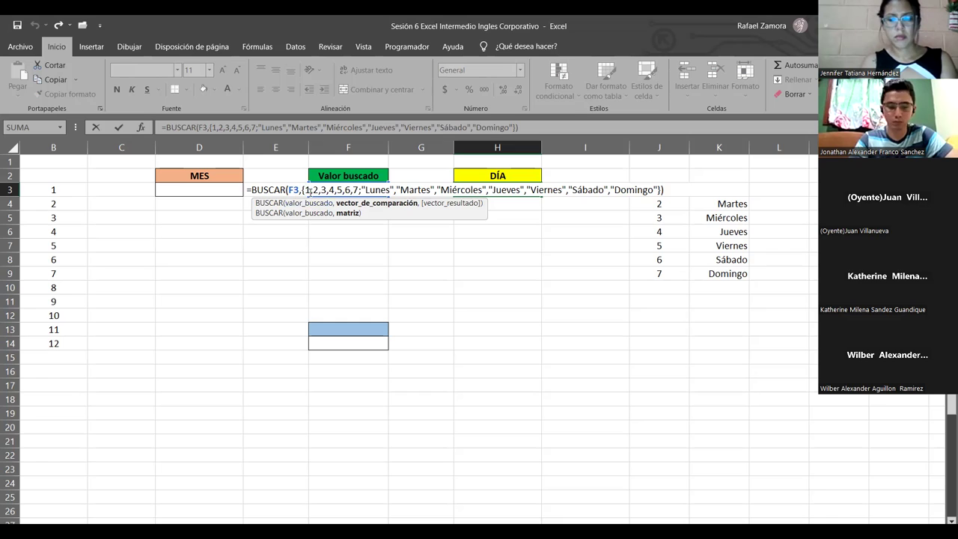
pyautogui.moveTo(305, 190); pyautogui.dragTo(635, 190)
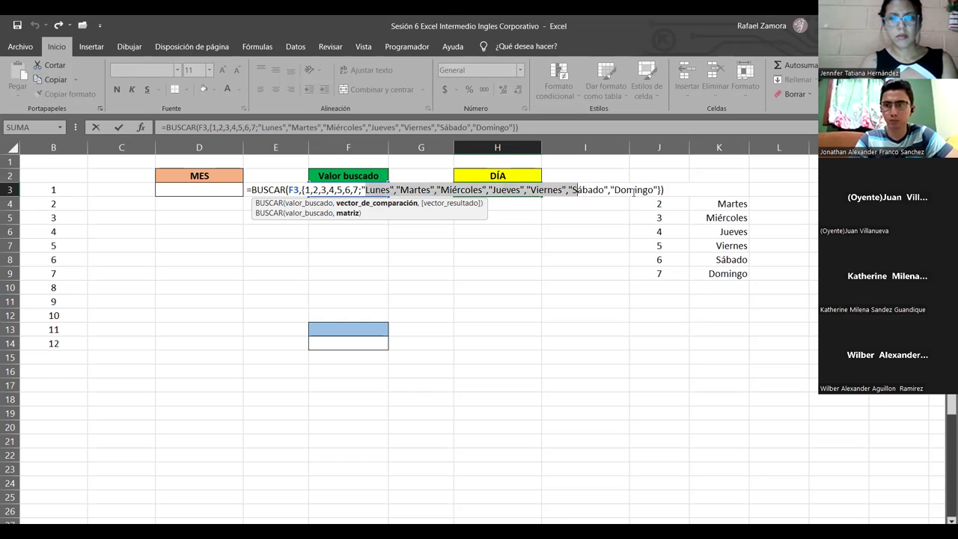
pyautogui.click(362, 190)
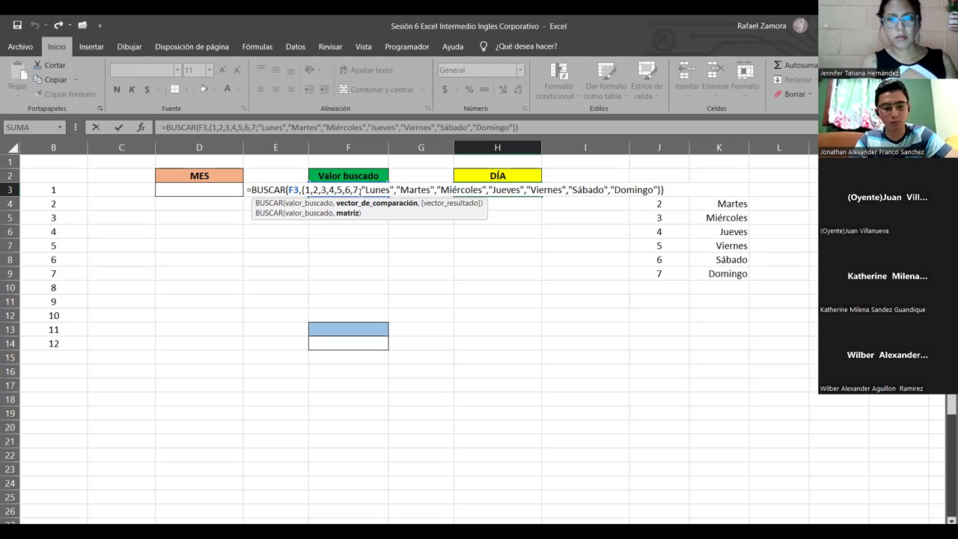
pyautogui.moveTo(360, 189); pyautogui.dragTo(303, 189)
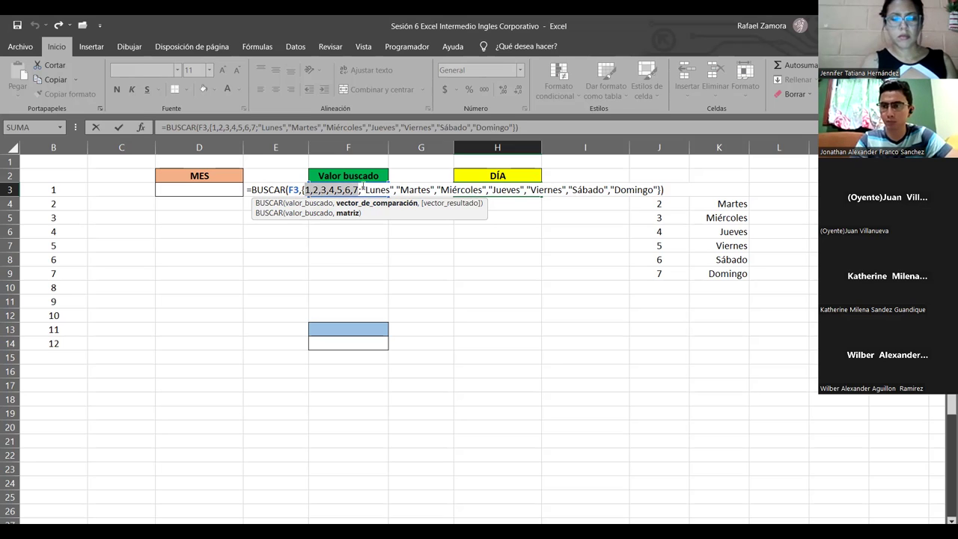
pyautogui.moveTo(360, 189); pyautogui.dragTo(659, 202)
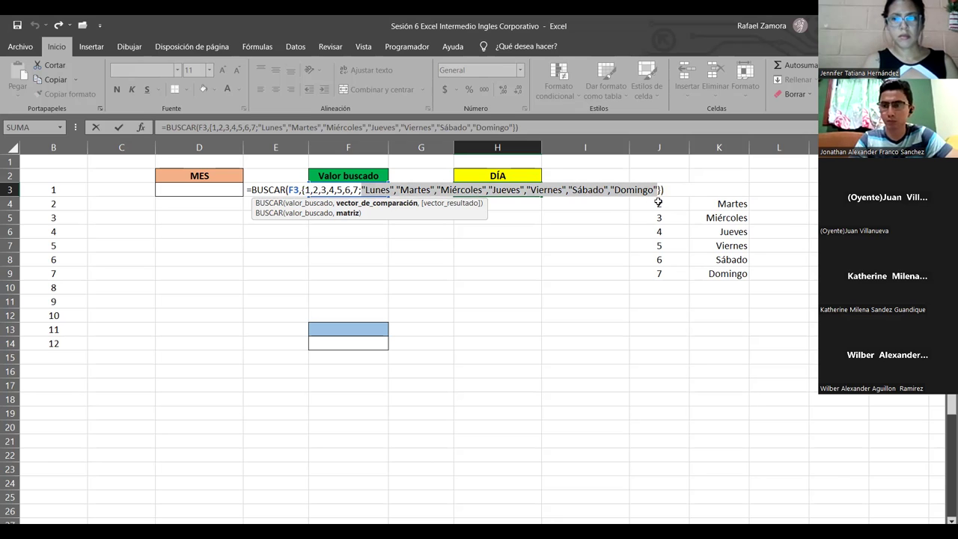
pyautogui.click(340, 190)
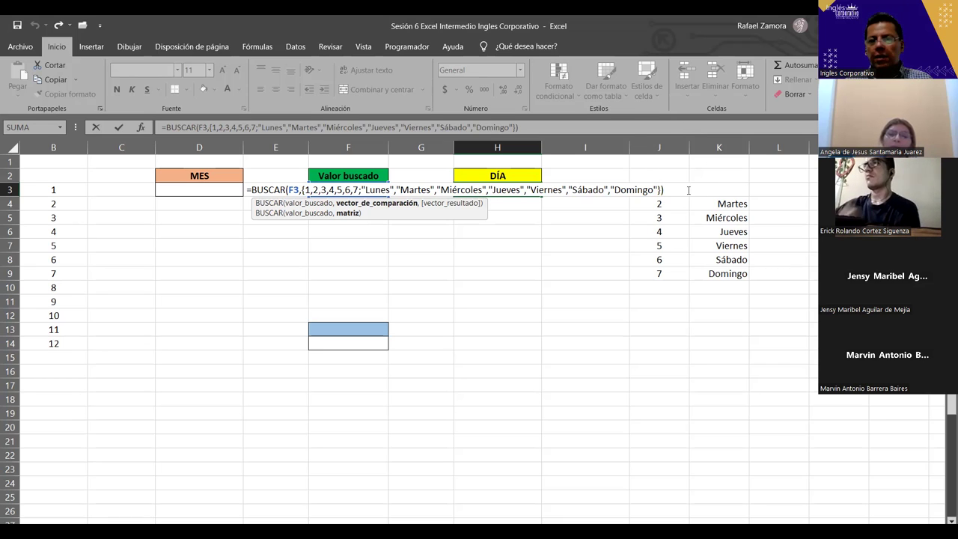
# Step: Confirm H3's formula still showing Jueves, then type a brace in I8 and cancel it
pyautogui.click(687, 190)
pyautogui.press('Return')
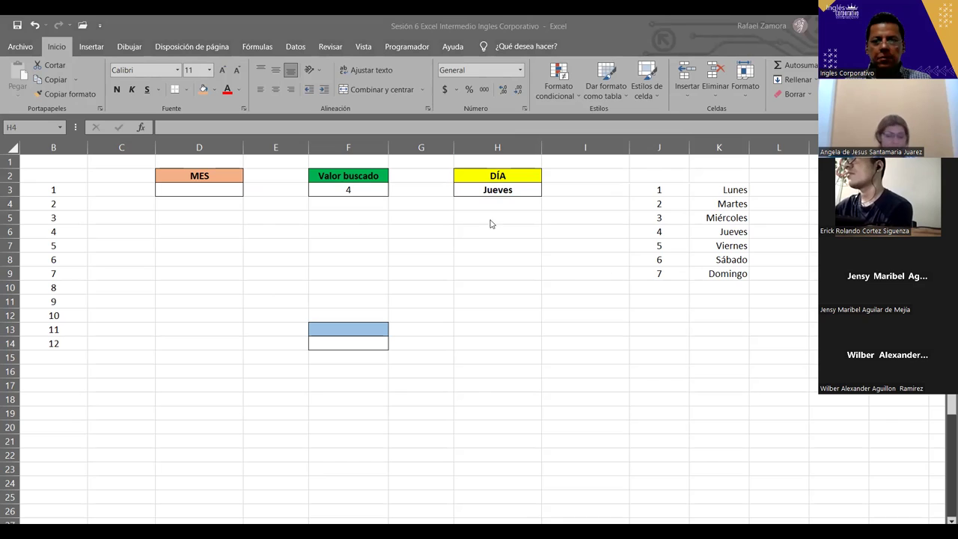
pyautogui.press('F2')
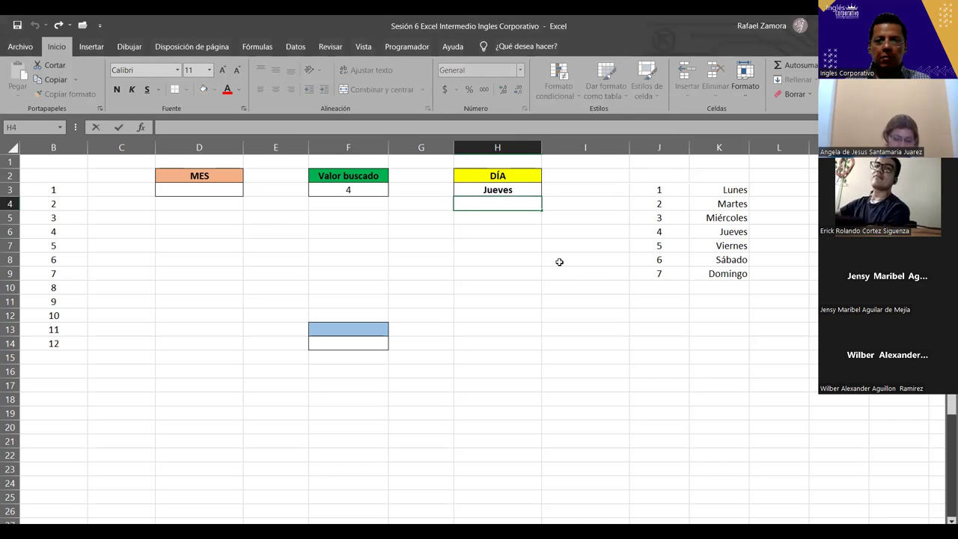
pyautogui.click(559, 262)
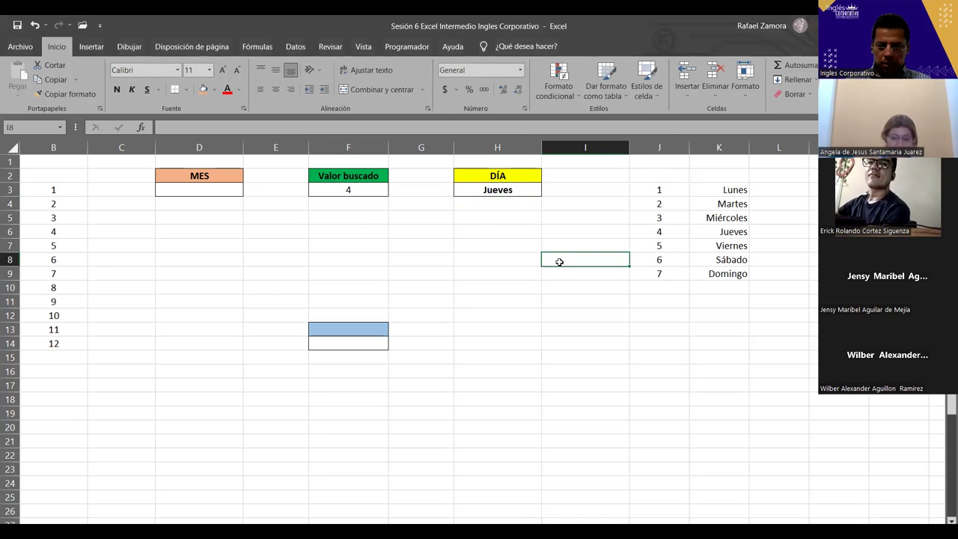
pyautogui.write('(')
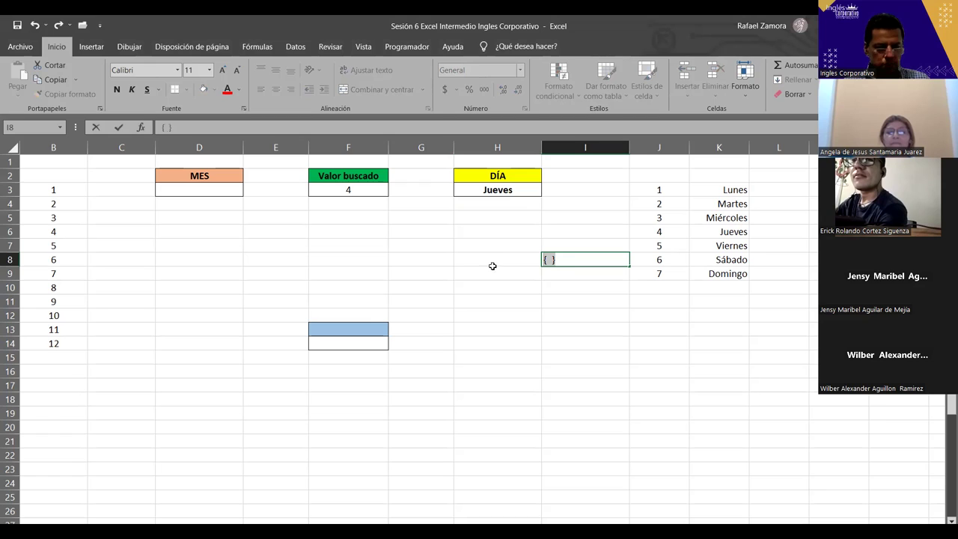
pyautogui.press('Escape')
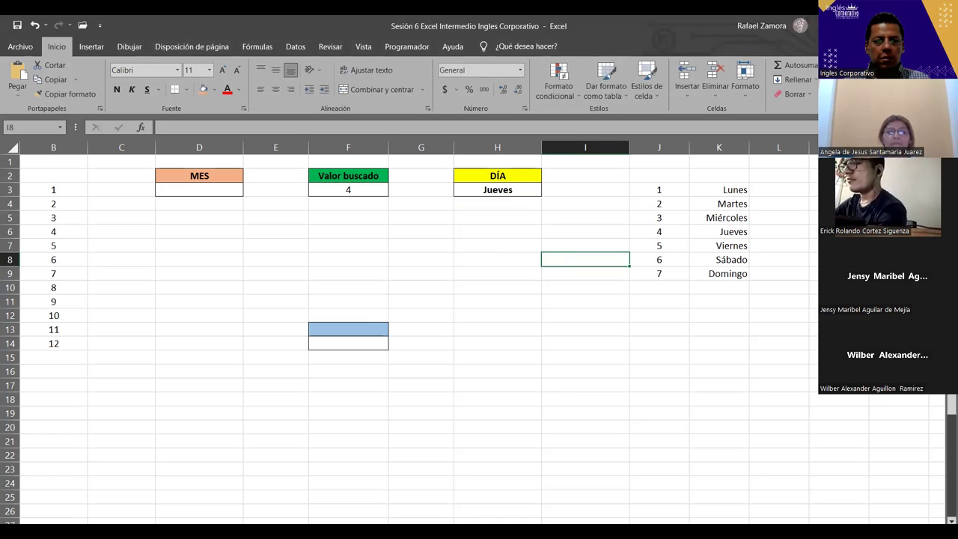
pyautogui.hotkey('alt', 'Tab')
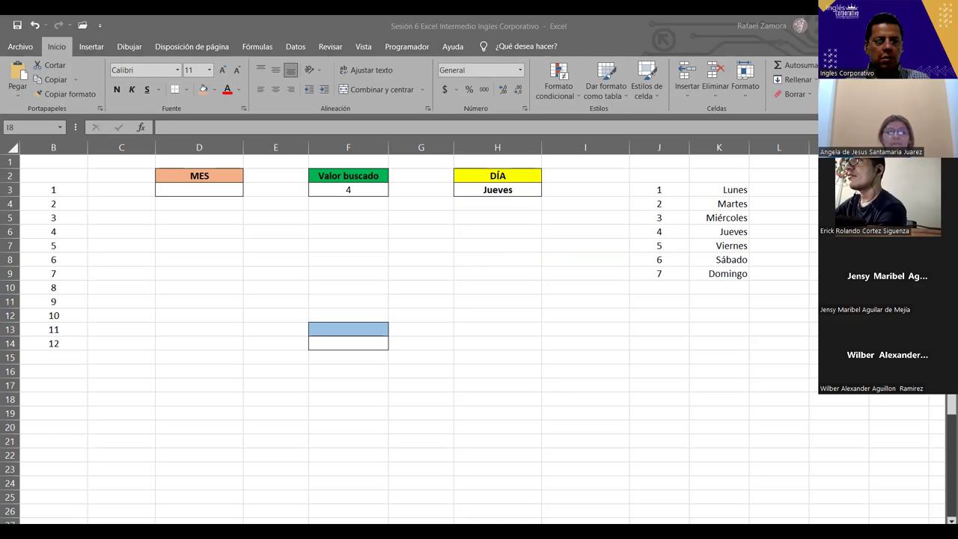
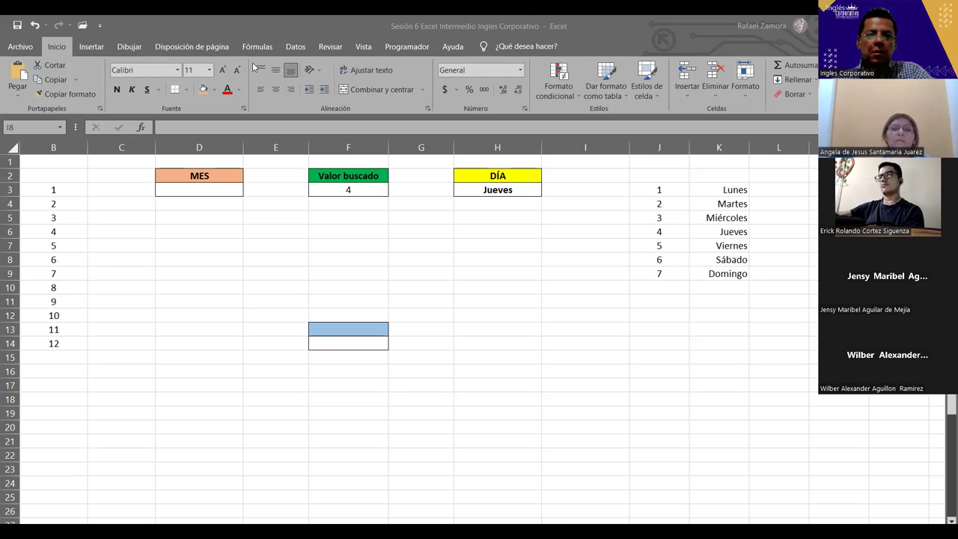
# Step: Look over the sheet from the Valor buscado cell F3 to the month names column
pyautogui.click(633, 34)
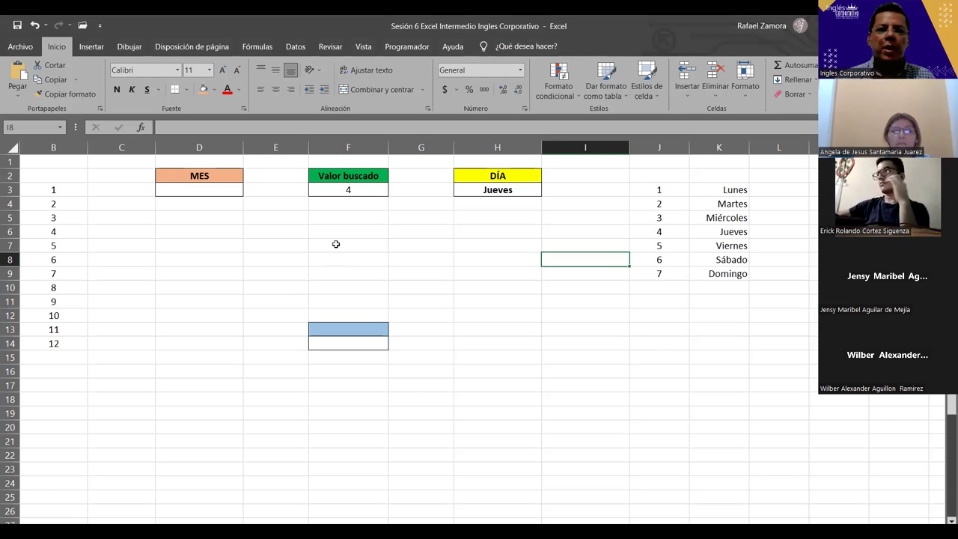
pyautogui.click(348, 187)
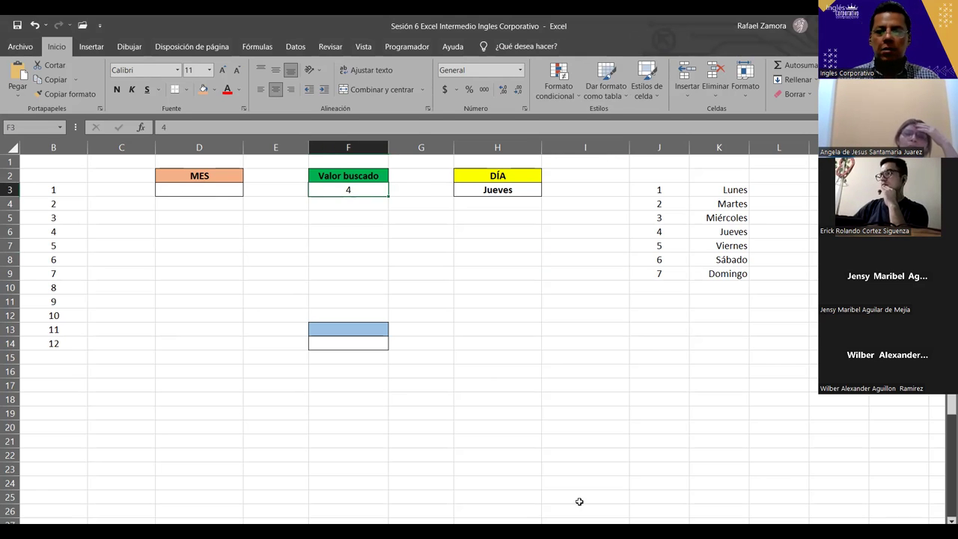
pyautogui.click(397, 410)
pyautogui.press('Left')
pyautogui.press('Left')
pyautogui.press('Left')
pyautogui.press('Left')
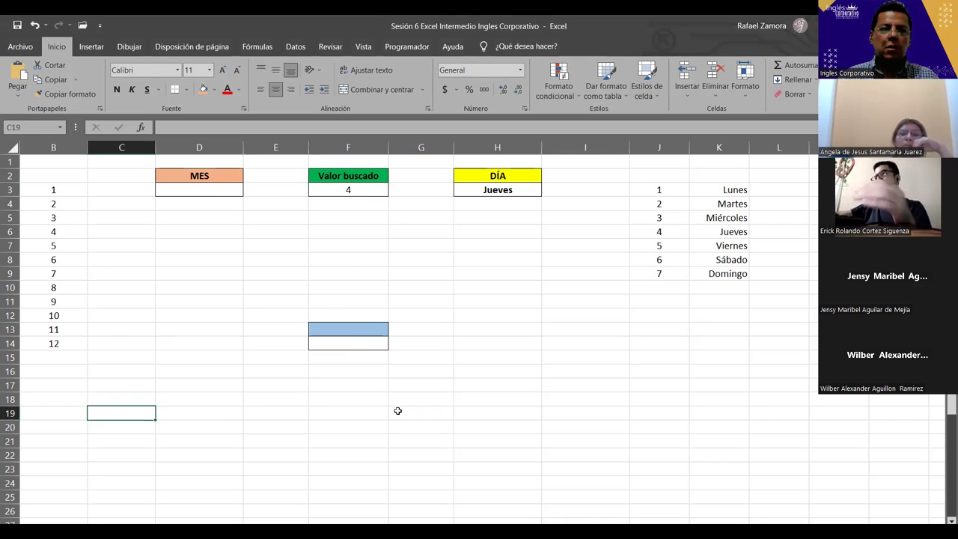
pyautogui.press('Left')
pyautogui.press('Left')
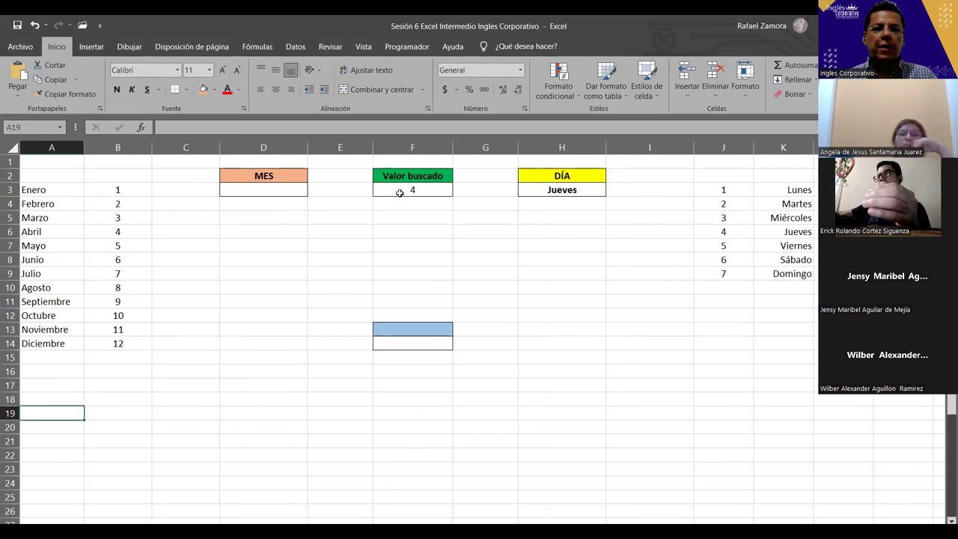
pyautogui.click(404, 188)
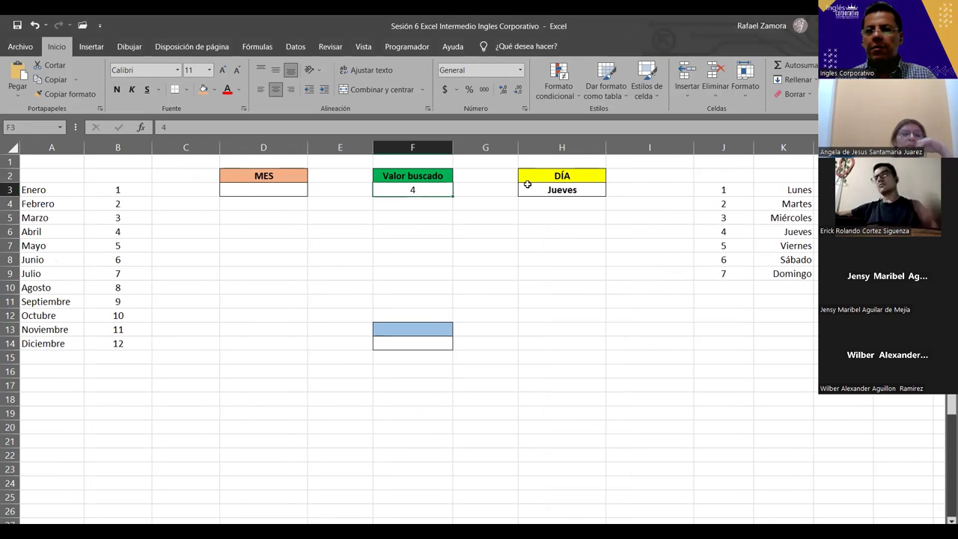
# Step: Narrow spacer columns E and G together so the boxes sit closer
pyautogui.click(340, 148)
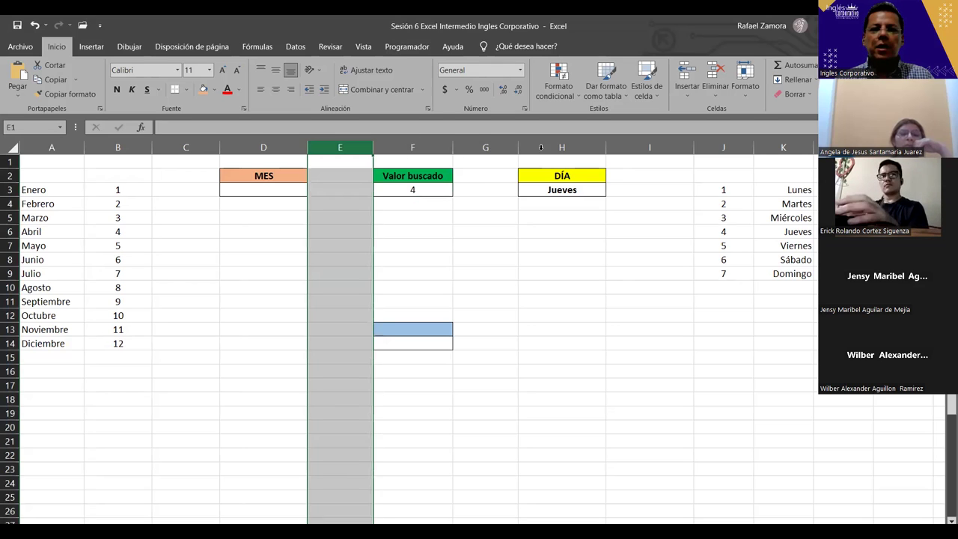
pyautogui.keyDown('ctrl'); pyautogui.click(503, 147); pyautogui.keyUp('ctrl')
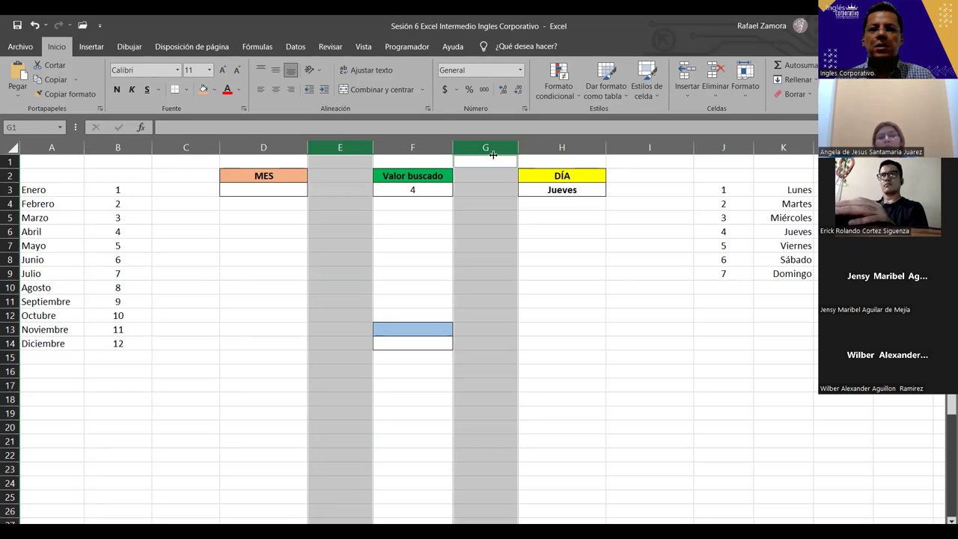
pyautogui.moveTo(372, 148); pyautogui.dragTo(350, 148)
pyautogui.click(386, 188)
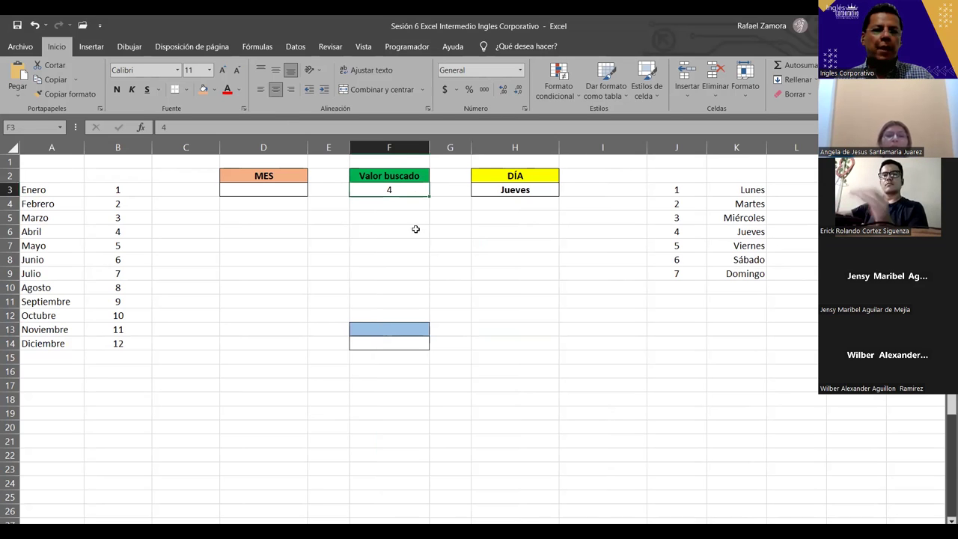
# Step: Enter 6 as the Valor buscado value in F3, returning Sábado in DÍA
pyautogui.click(112, 233)
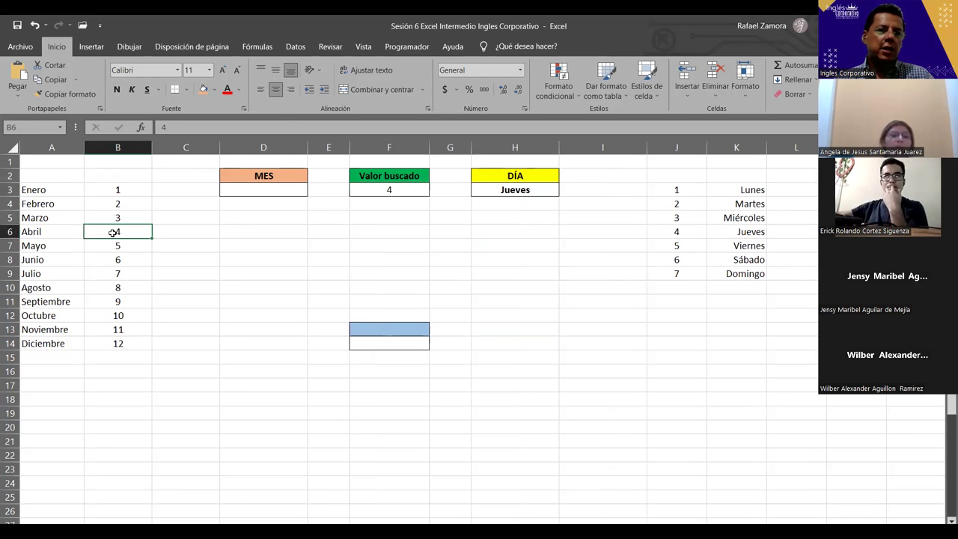
pyautogui.click(389, 189)
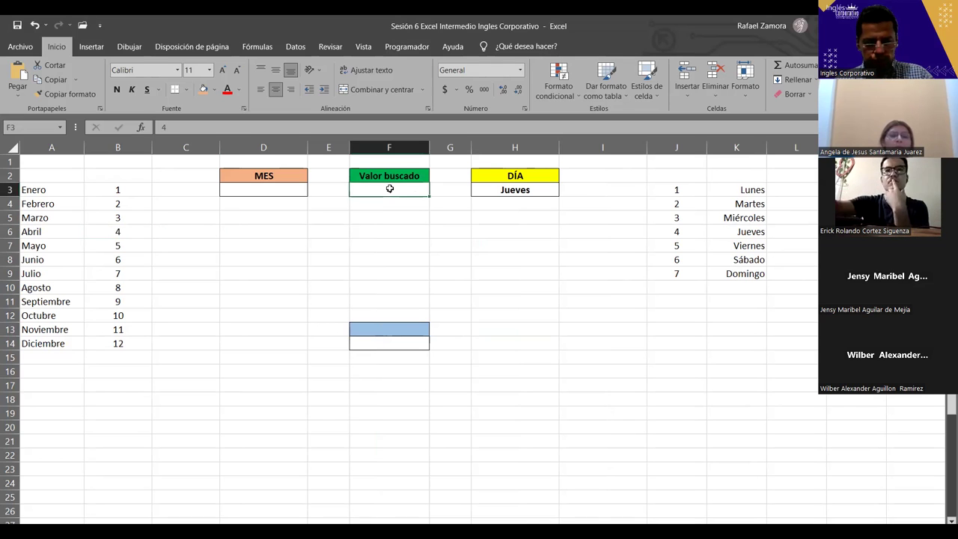
pyautogui.write('6')
pyautogui.hotkey('ctrl', 'Return')
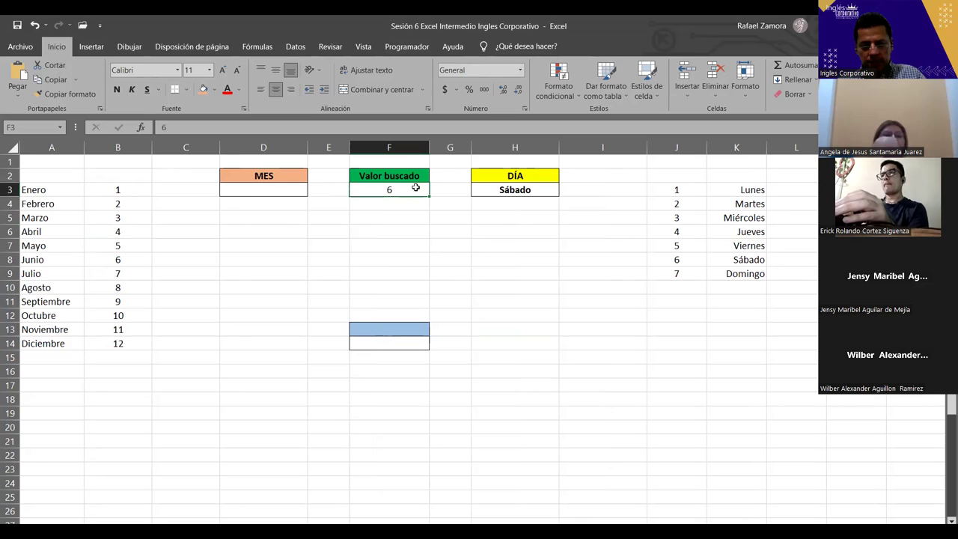
# Step: Try 7 and then 8 in Valor buscado; DÍA shows Domingo for both
pyautogui.write('7')
pyautogui.hotkey('ctrl', 'Return')
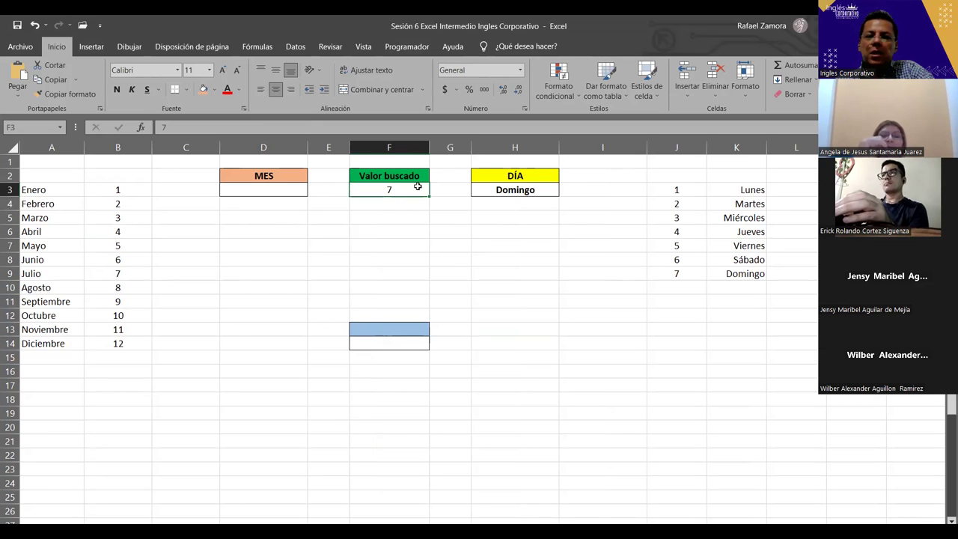
pyautogui.write('8')
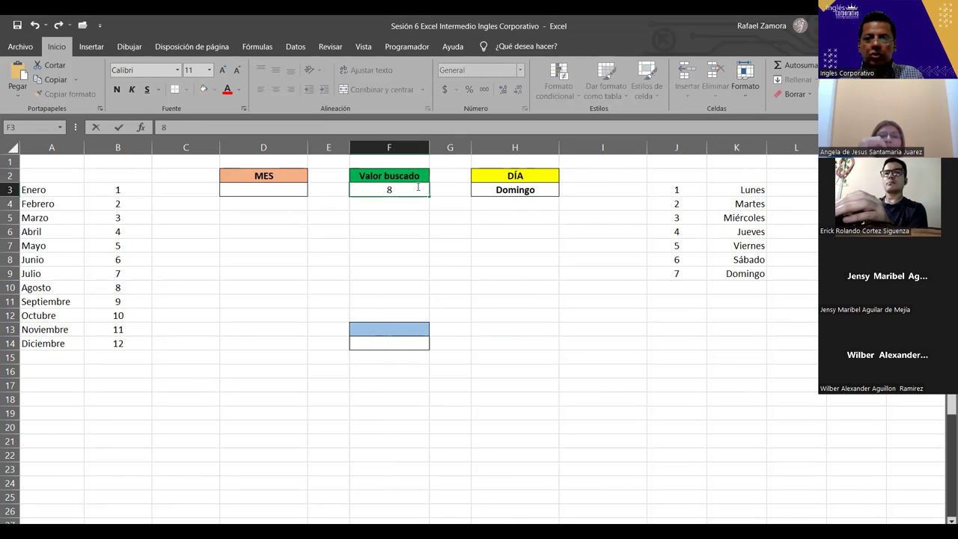
pyautogui.hotkey('ctrl', 'Return')
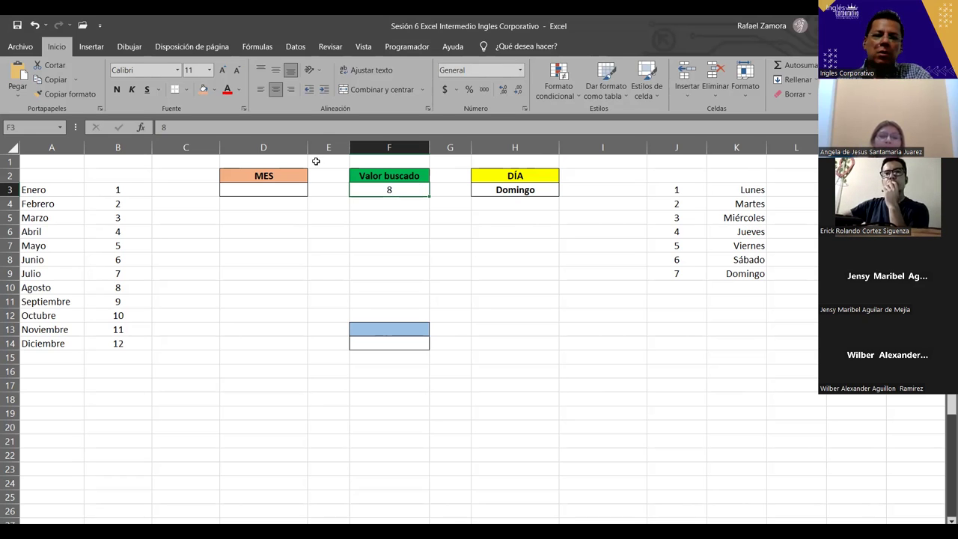
pyautogui.click(285, 184)
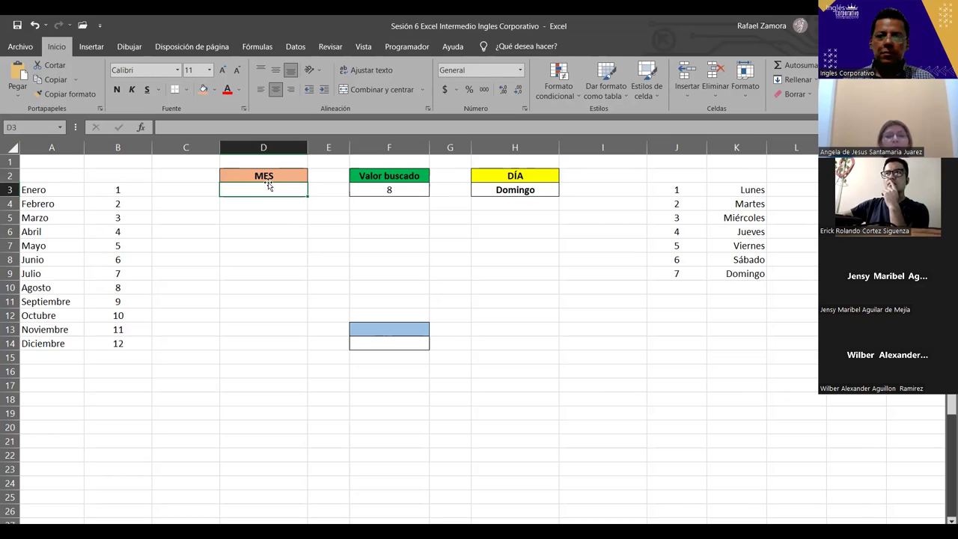
pyautogui.click(399, 194)
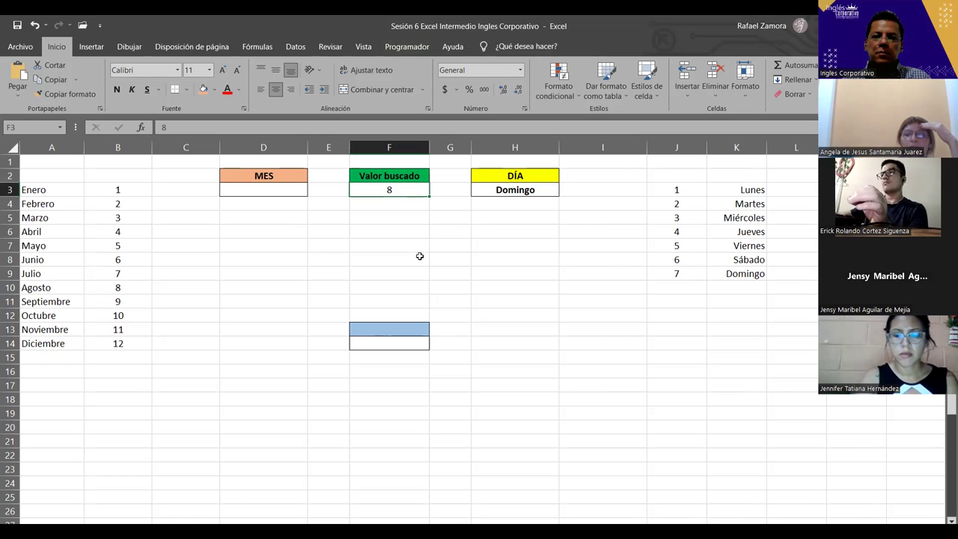
pyautogui.click(420, 249)
pyautogui.click(415, 270)
pyautogui.click(425, 302)
pyautogui.click(432, 235)
pyautogui.click(406, 230)
pyautogui.click(389, 247)
pyautogui.click(391, 275)
pyautogui.click(389, 223)
pyautogui.click(385, 286)
pyautogui.click(381, 243)
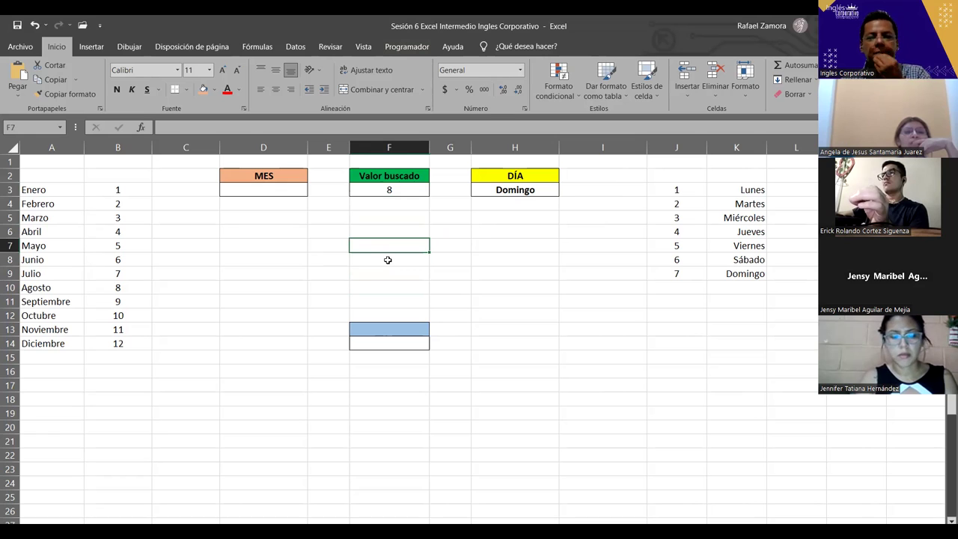